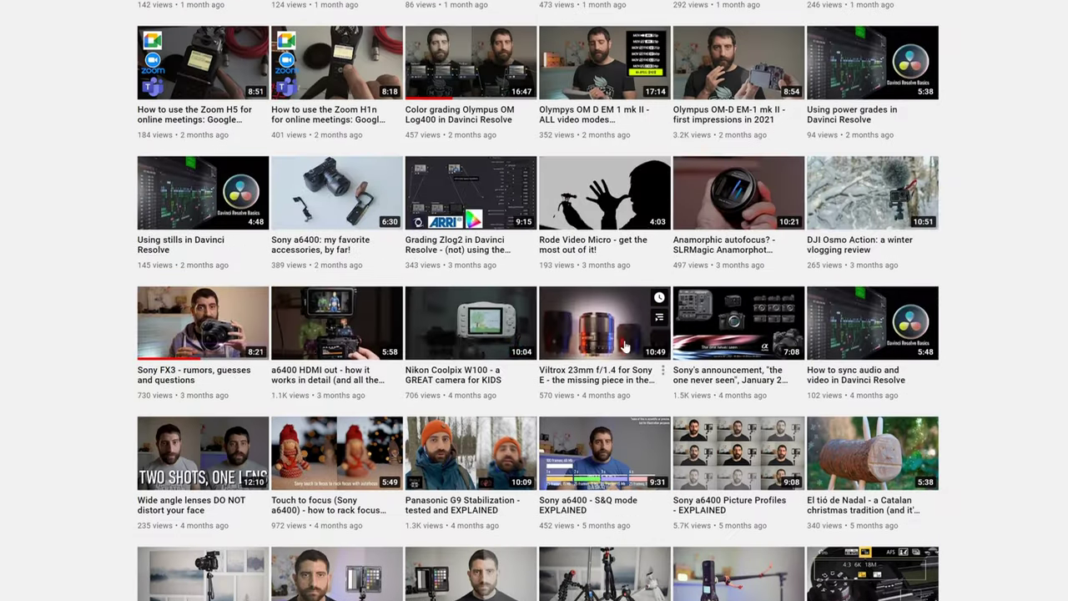
# Browse the YouTube channel's uploaded videos and open its home page
pyautogui.scroll(-2, 507, 496)
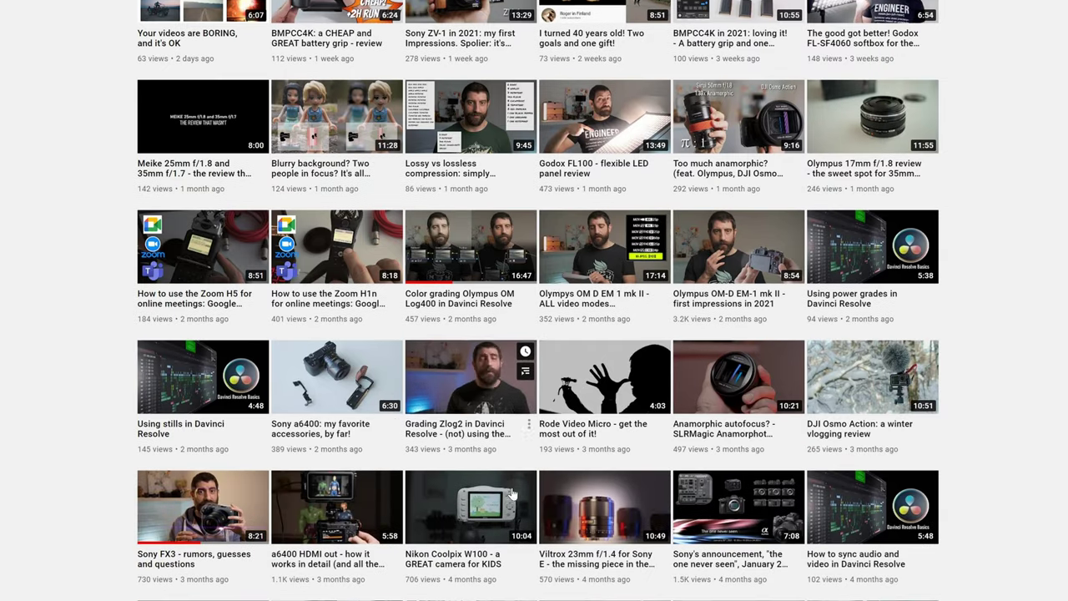
pyautogui.scroll(3, 227, 56)
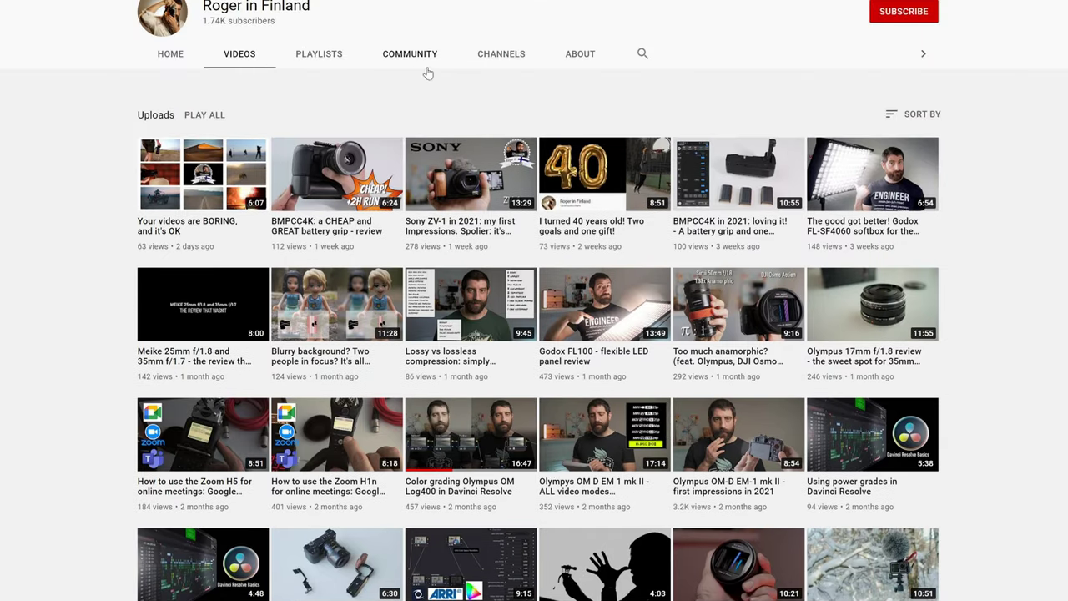
pyautogui.click(172, 58)
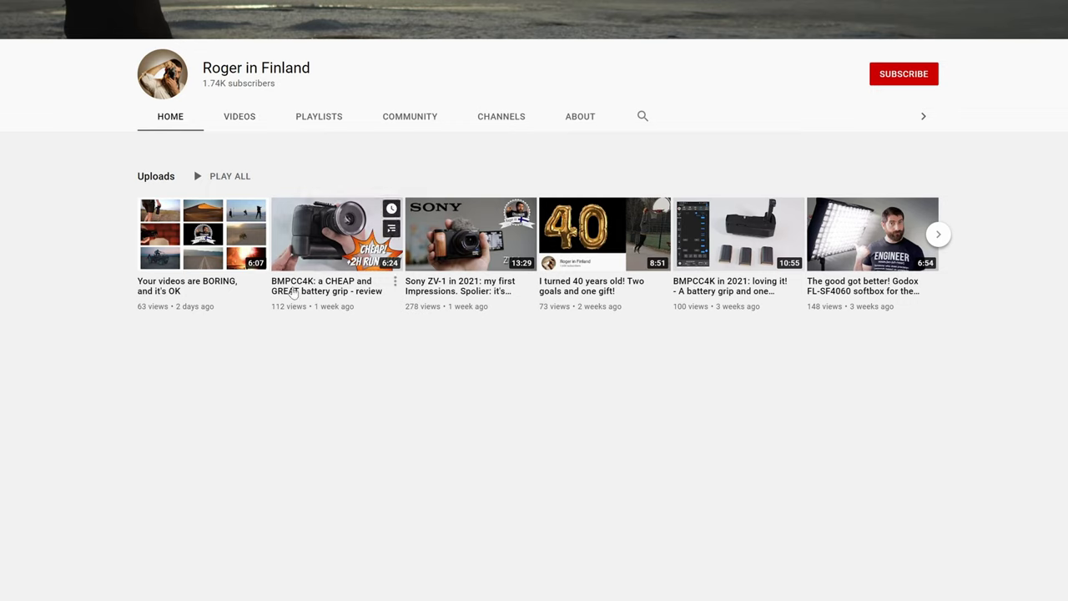
pyautogui.moveTo(364, 229)
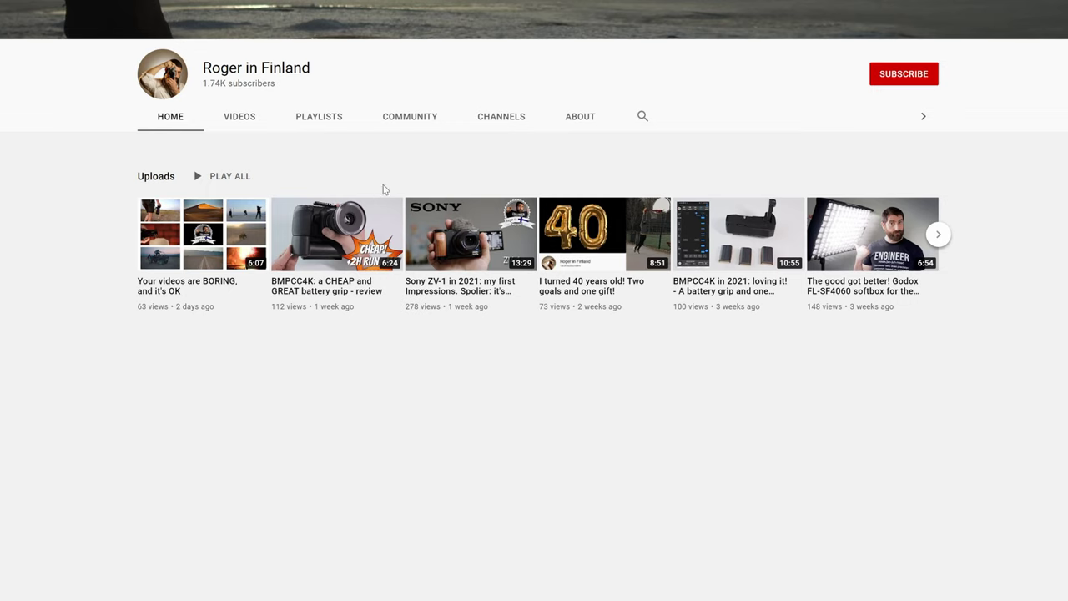
pyautogui.moveTo(540, 271)
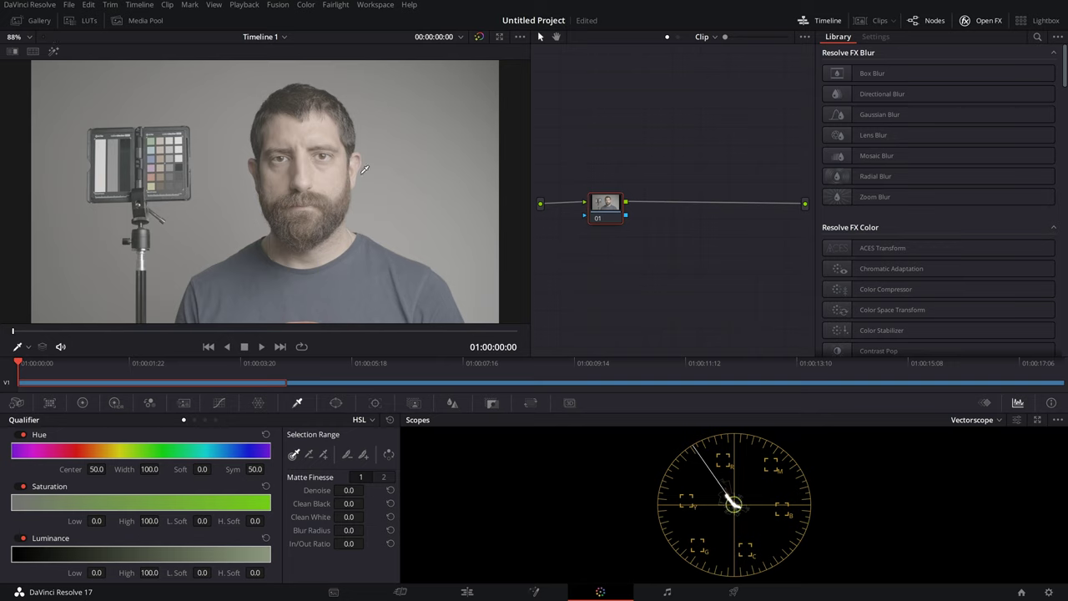
# In DaVinci Resolve, apply the ZCAM LUT zLog2_V709_64_noGain_normal to the log clip's node 01
pyautogui.moveTo(607, 206)
pyautogui.mouseDown()
pyautogui.moveTo(596, 208)
pyautogui.moveTo(612, 210)
pyautogui.mouseUp()
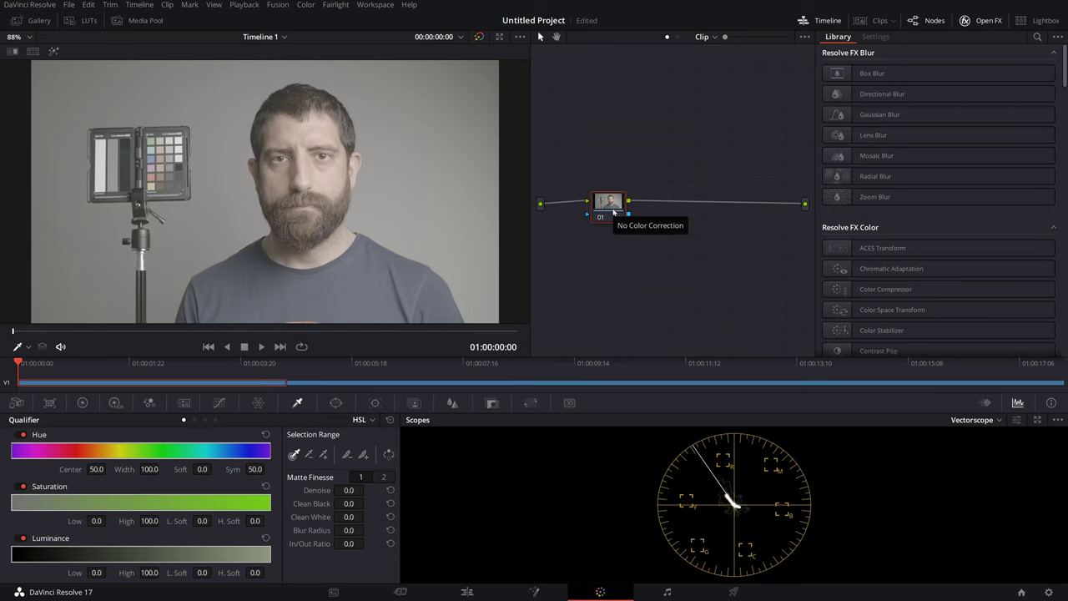
pyautogui.moveTo(630, 216); pyautogui.dragTo(641, 220)
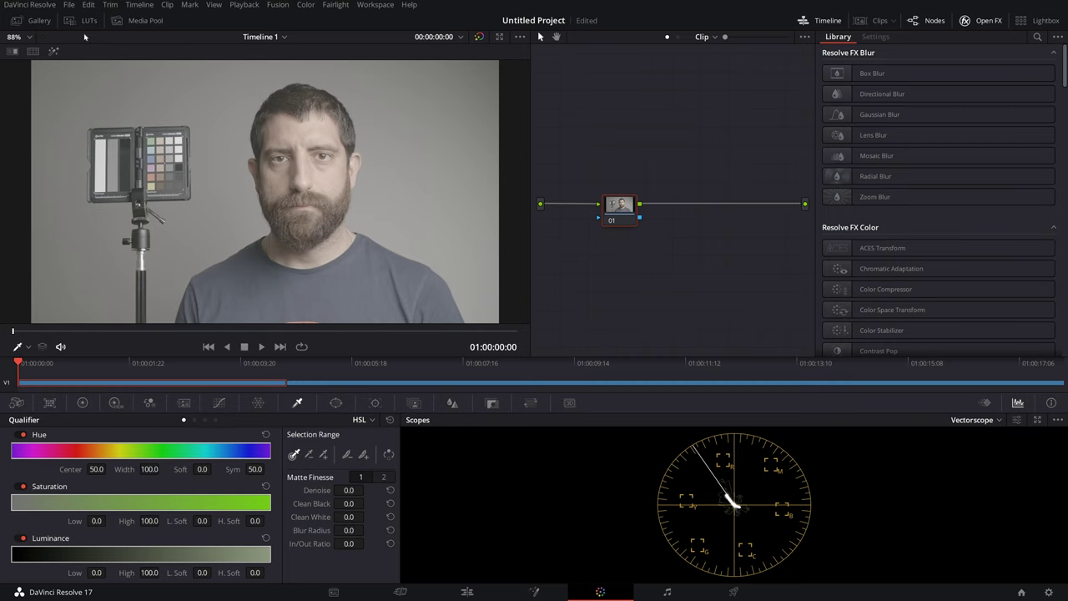
pyautogui.click(77, 23)
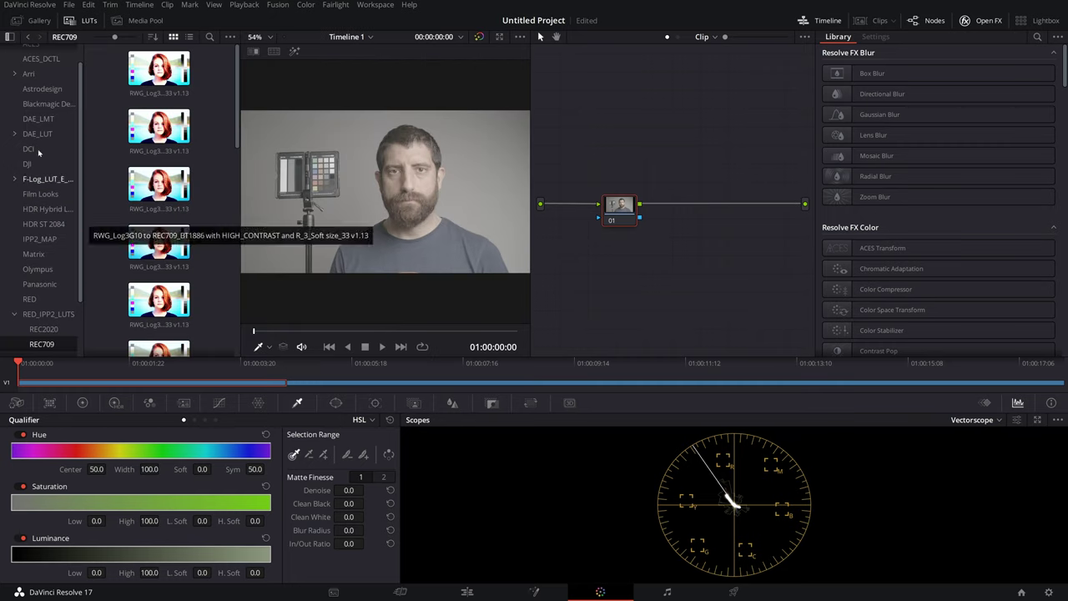
pyautogui.scroll(-3, 38, 298)
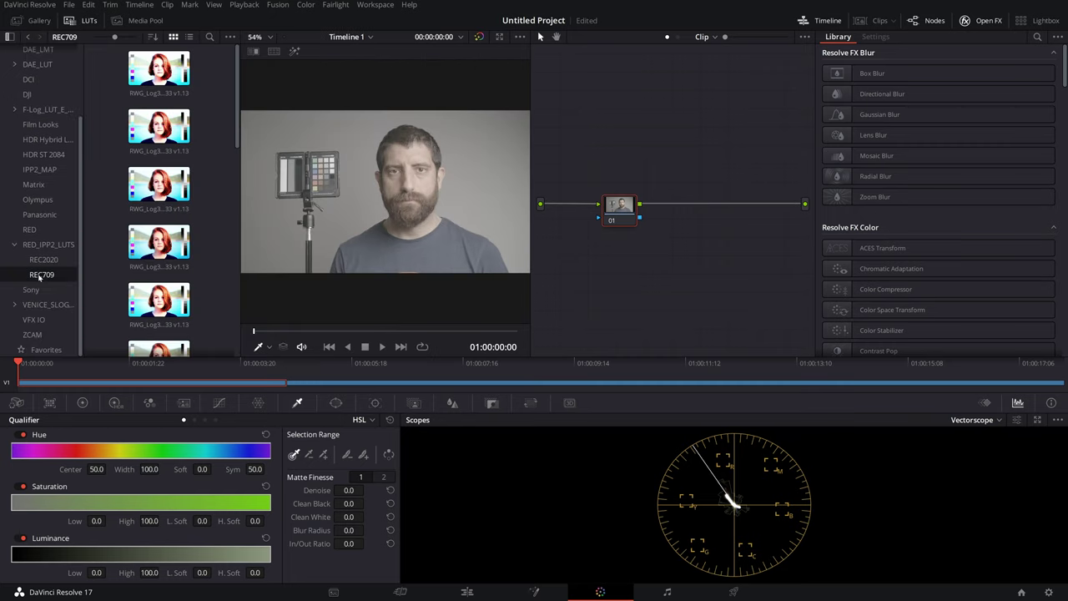
pyautogui.click(34, 334)
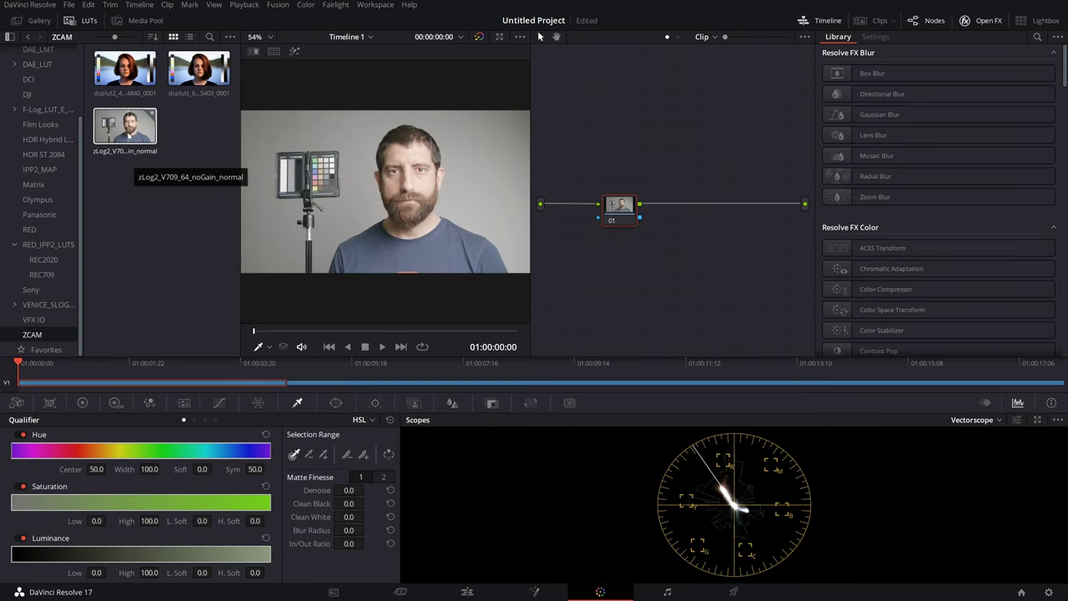
pyautogui.doubleClick(125, 134)
pyautogui.click(87, 18)
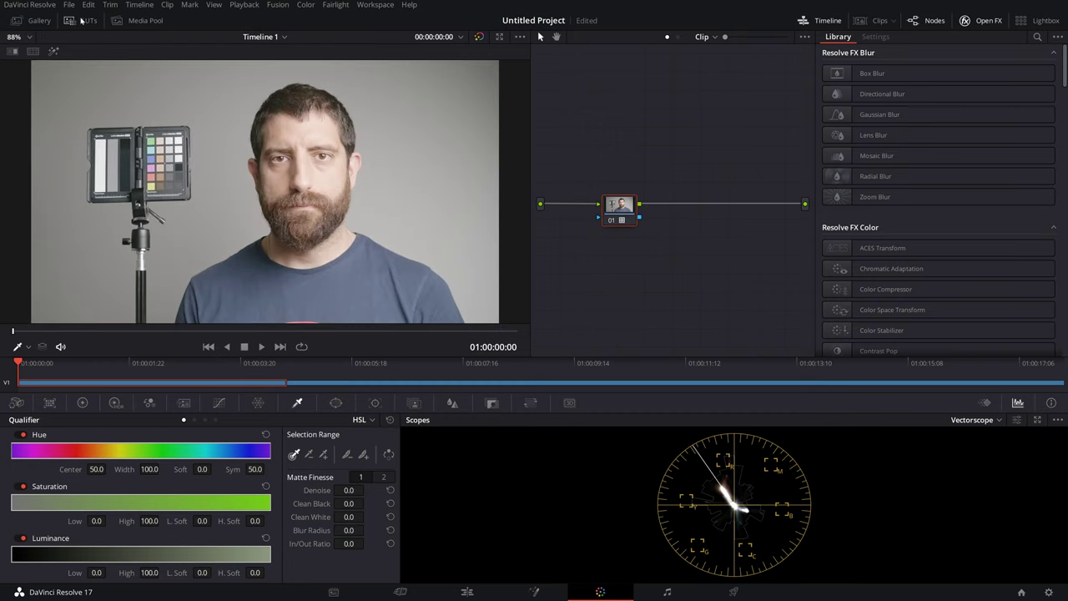
# Switch the video scope to Waveform
pyautogui.click(976, 420)
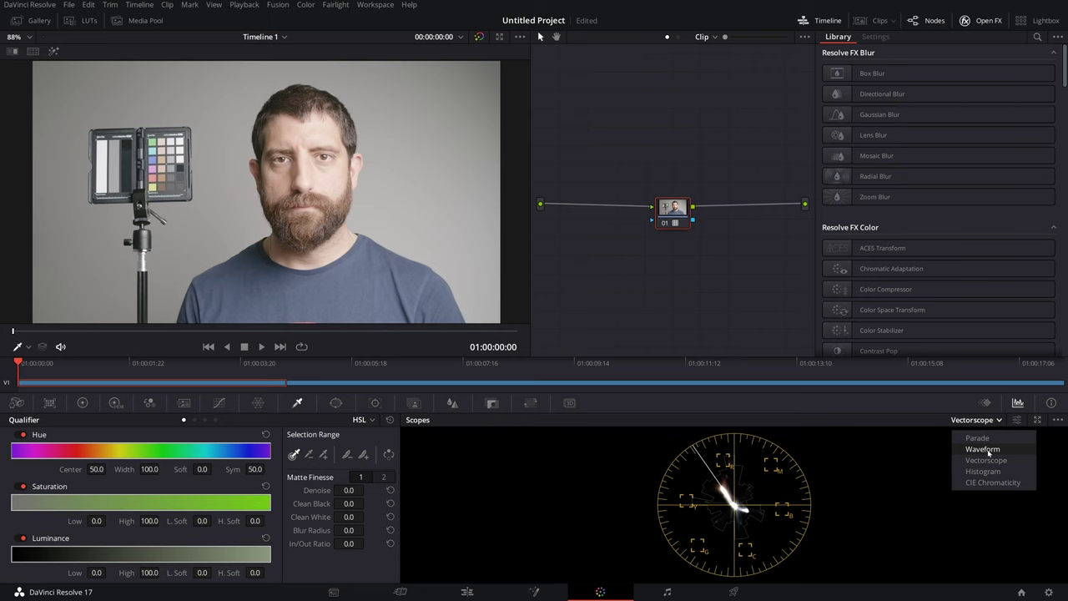
pyautogui.click(984, 449)
# Insert a serial node ahead of the LUT node and lower its primaries Offset to 8.40
pyautogui.hotkey('alt', 's')
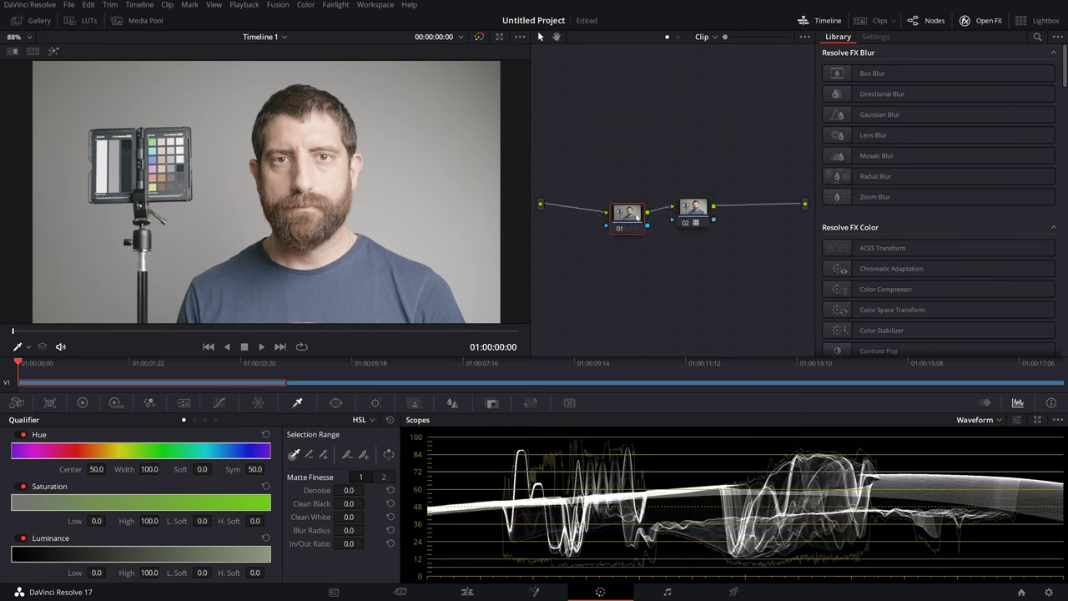
pyautogui.click(81, 403)
pyautogui.moveTo(372, 555); pyautogui.dragTo(335, 556)
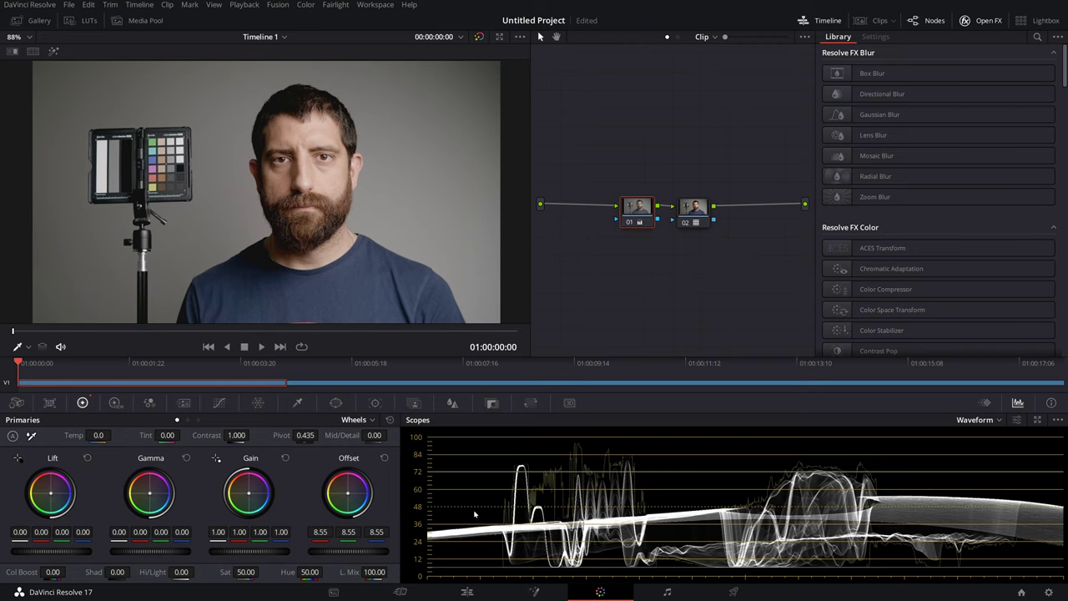
pyautogui.moveTo(359, 553); pyautogui.dragTo(351, 553)
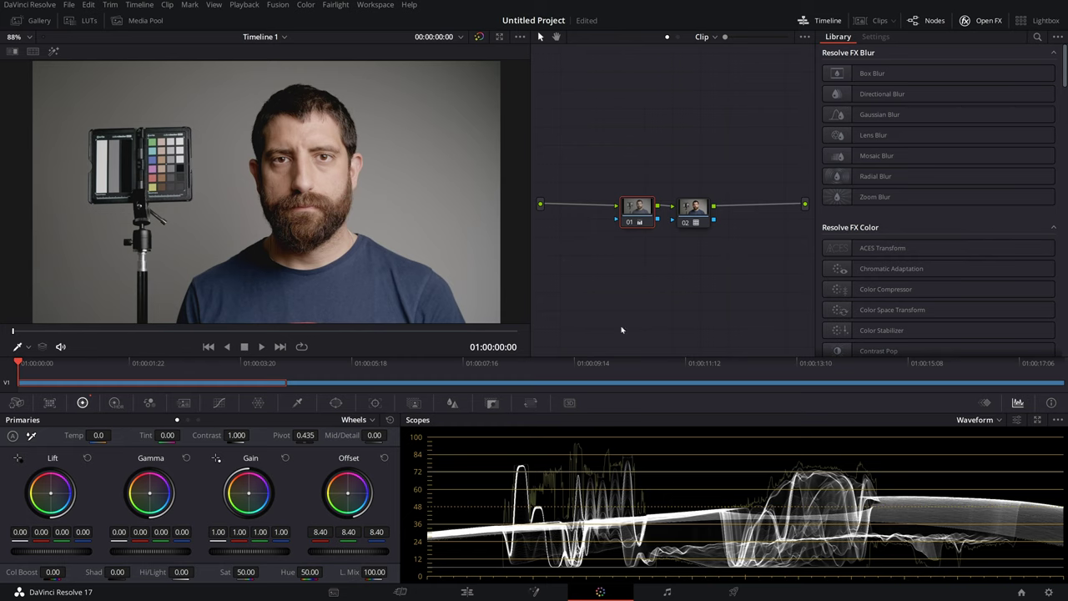
# Move the exposure node farther from the LUT node and save the project
pyautogui.moveTo(637, 211); pyautogui.dragTo(616, 219)
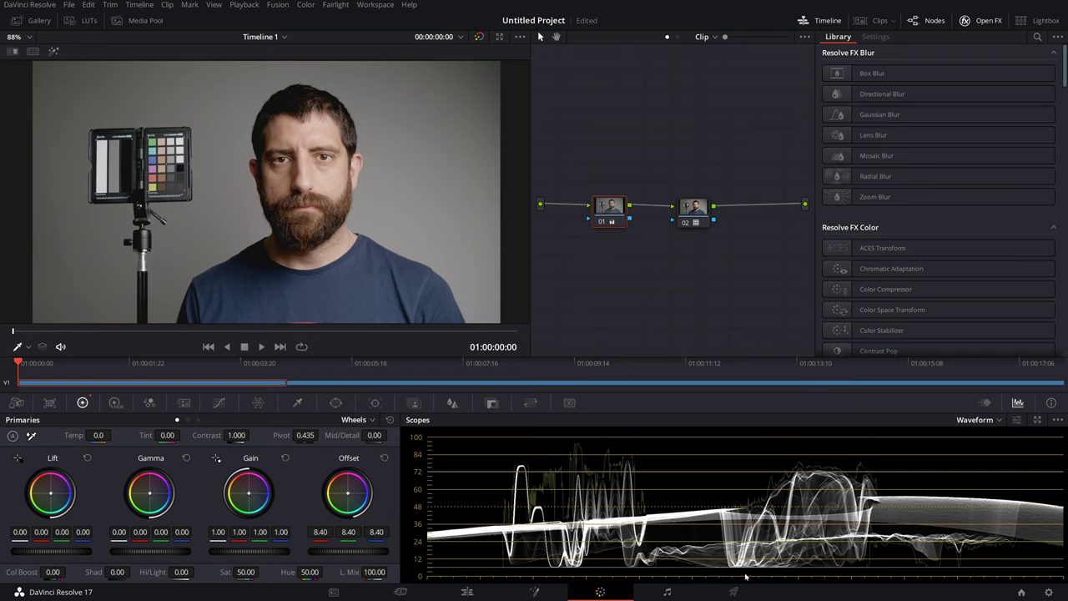
pyautogui.hotkey('ctrl', 's')
pyautogui.click(695, 208)
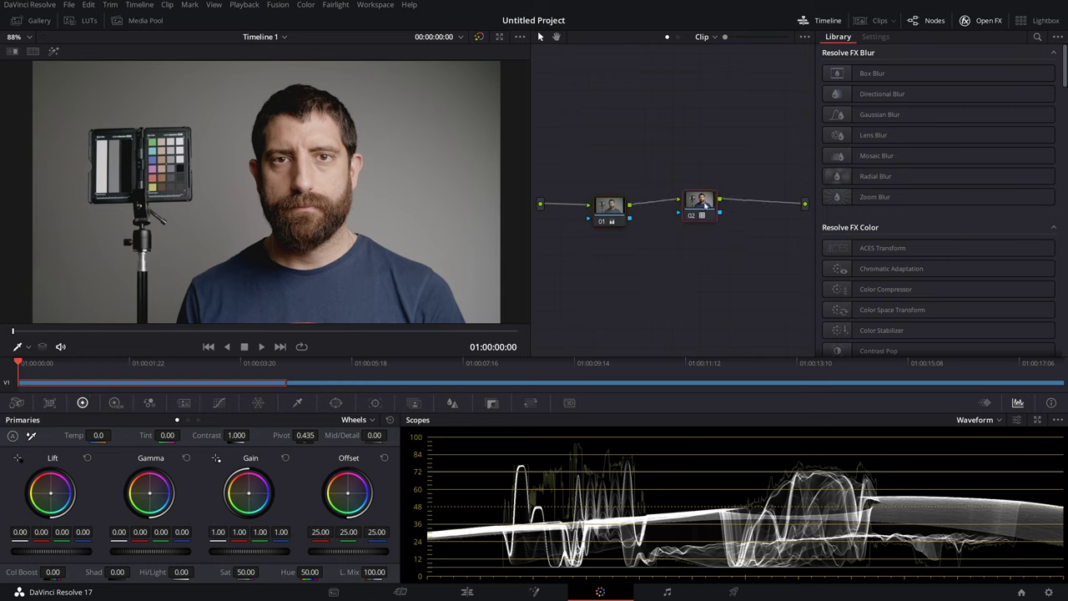
pyautogui.moveTo(699, 211)
pyautogui.mouseDown()
pyautogui.moveTo(695, 221)
pyautogui.moveTo(701, 213)
pyautogui.mouseUp()
pyautogui.moveTo(610, 210); pyautogui.dragTo(600, 212)
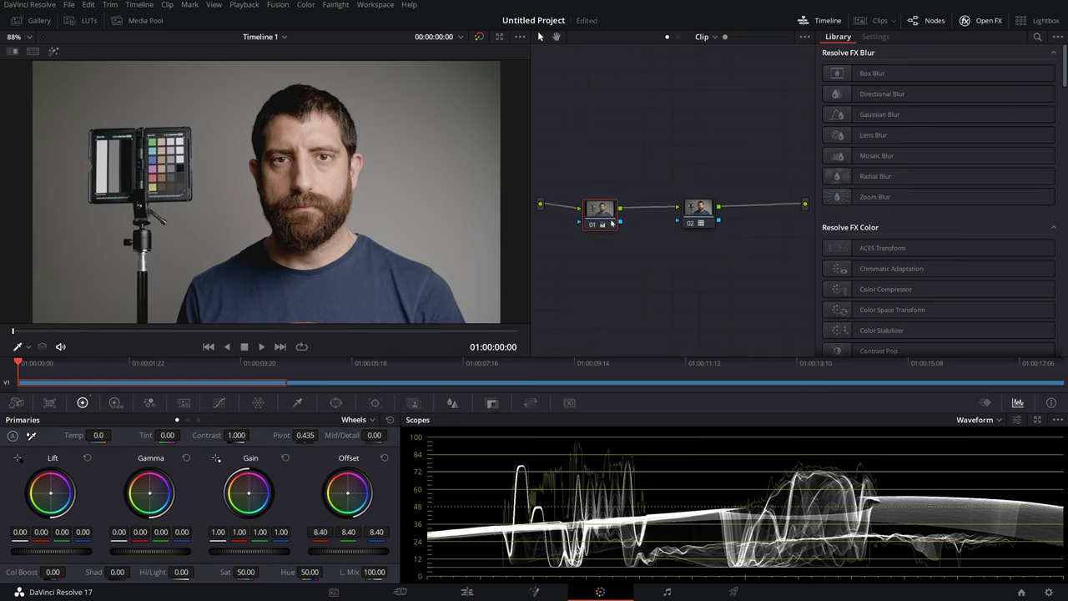
pyautogui.moveTo(699, 210); pyautogui.dragTo(703, 208)
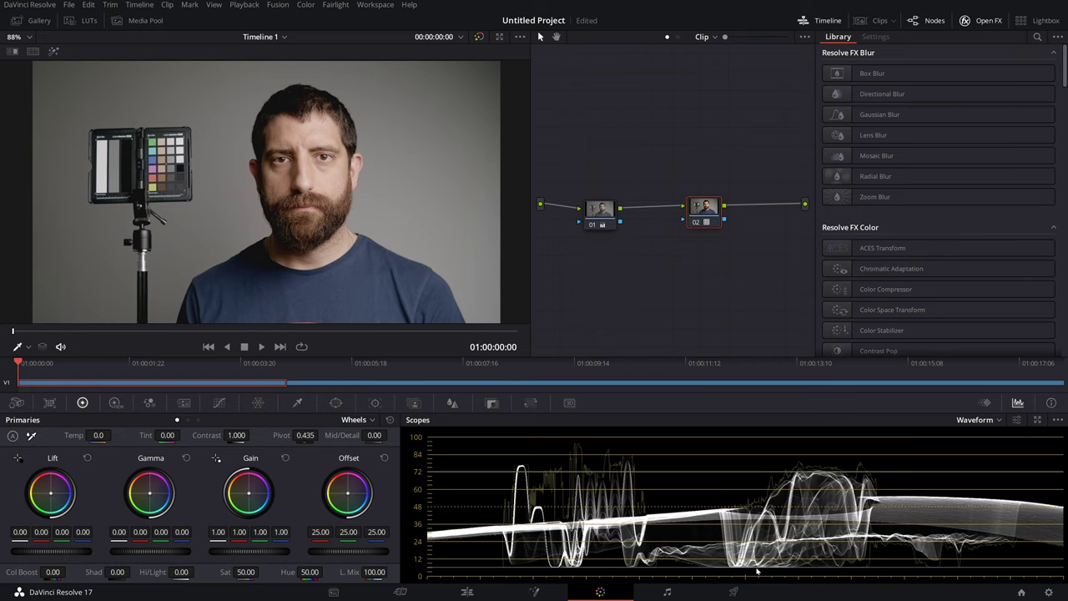
pyautogui.moveTo(712, 210); pyautogui.dragTo(715, 214)
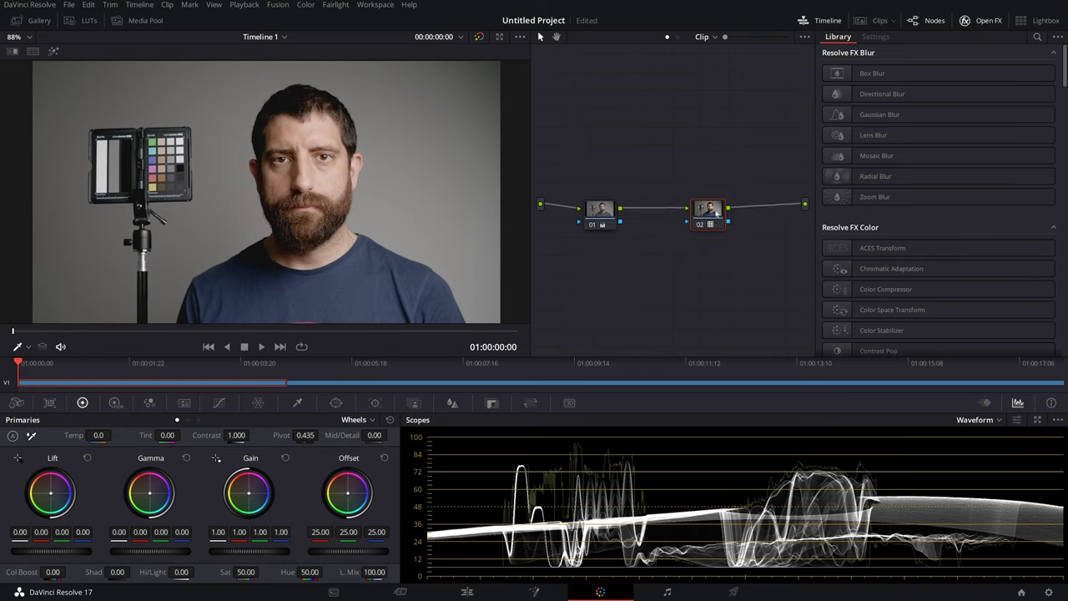
pyautogui.moveTo(597, 212)
pyautogui.mouseDown()
pyautogui.moveTo(603, 165)
pyautogui.moveTo(585, 177)
pyautogui.moveTo(594, 223)
pyautogui.moveTo(606, 215)
pyautogui.mouseUp()
pyautogui.moveTo(713, 216); pyautogui.dragTo(702, 215)
pyautogui.moveTo(602, 211); pyautogui.dragTo(610, 226)
pyautogui.moveTo(693, 216)
pyautogui.mouseDown()
pyautogui.moveTo(701, 172)
pyautogui.moveTo(708, 219)
pyautogui.moveTo(697, 173)
pyautogui.moveTo(717, 167)
pyautogui.moveTo(694, 212)
pyautogui.moveTo(692, 200)
pyautogui.moveTo(664, 231)
pyautogui.moveTo(708, 206)
pyautogui.moveTo(711, 221)
pyautogui.mouseUp()
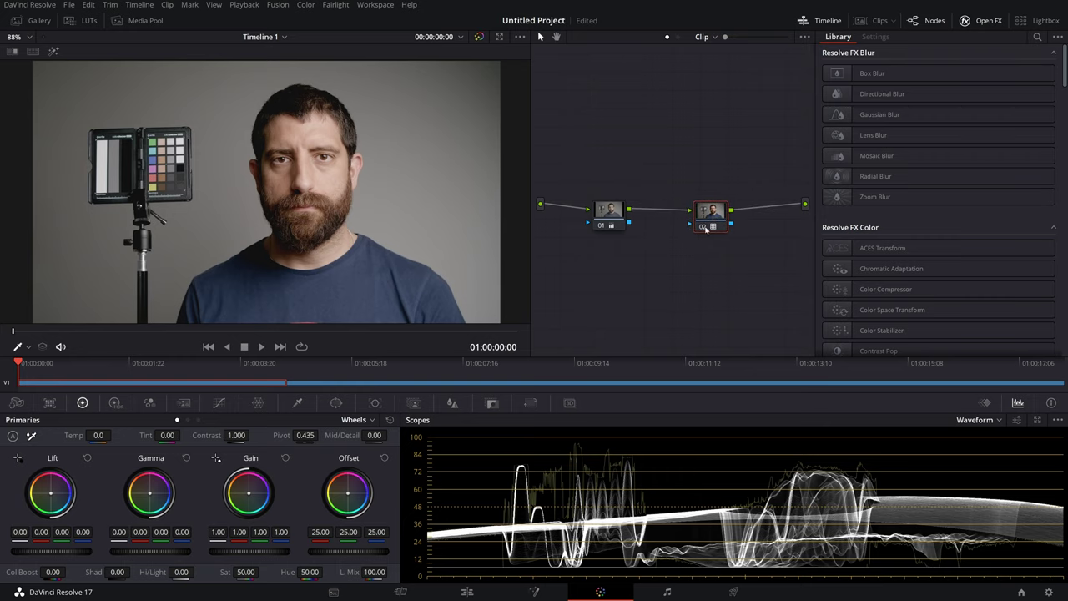
# Undo the Offset change, the added node and the LUT, and line the remaining node up with the connection
pyautogui.hotkey('ctrl', 'z')
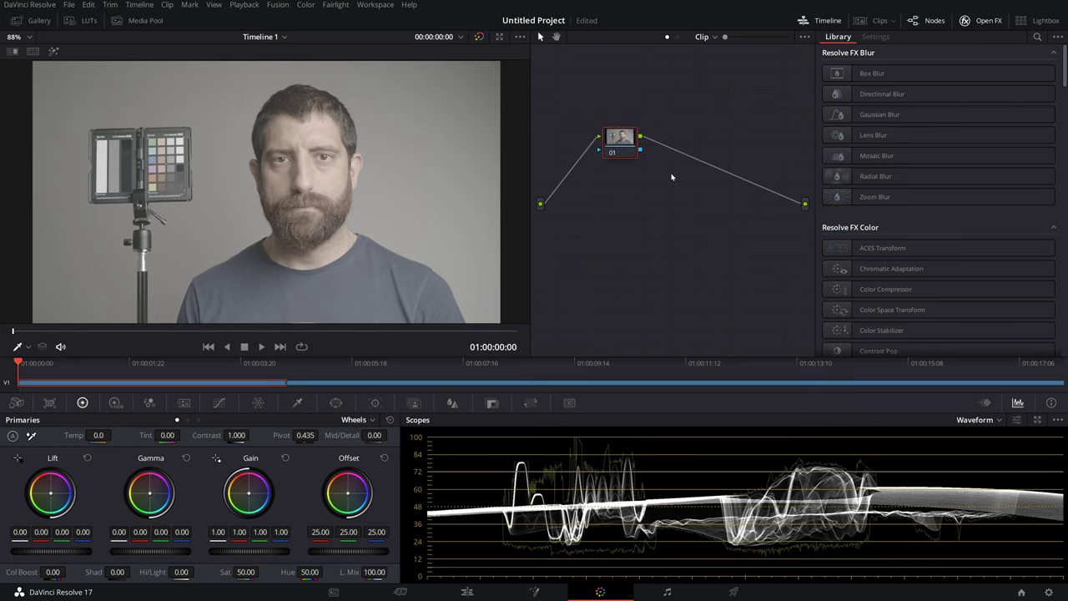
pyautogui.moveTo(626, 147); pyautogui.dragTo(658, 209)
# Set the timeline color space to Rec.709 (Scene) in the project's color management settings and save them
pyautogui.hotkey('shift', '9')
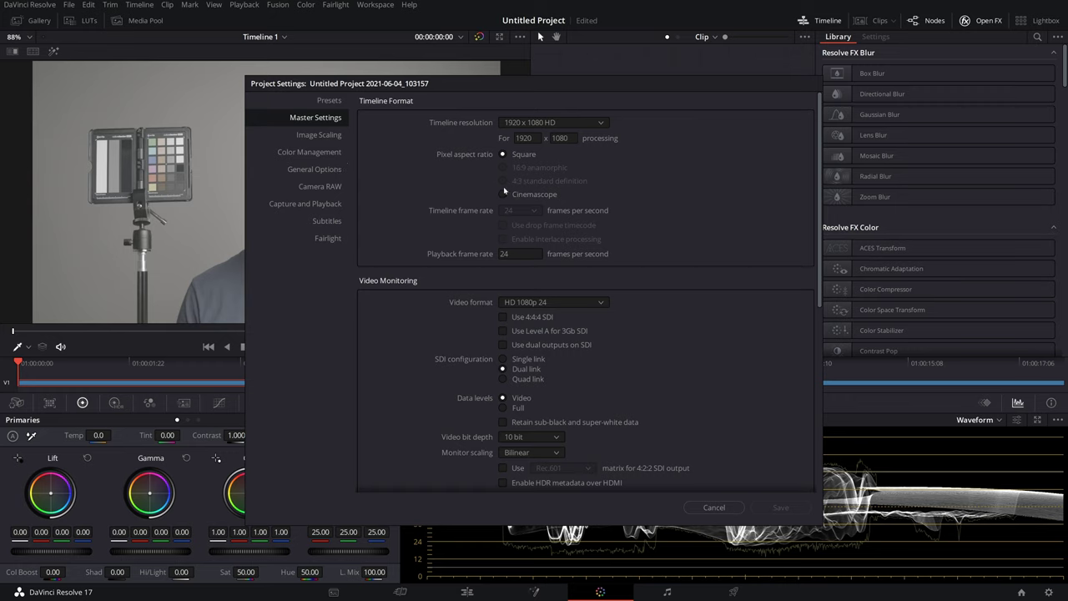
pyautogui.click(341, 151)
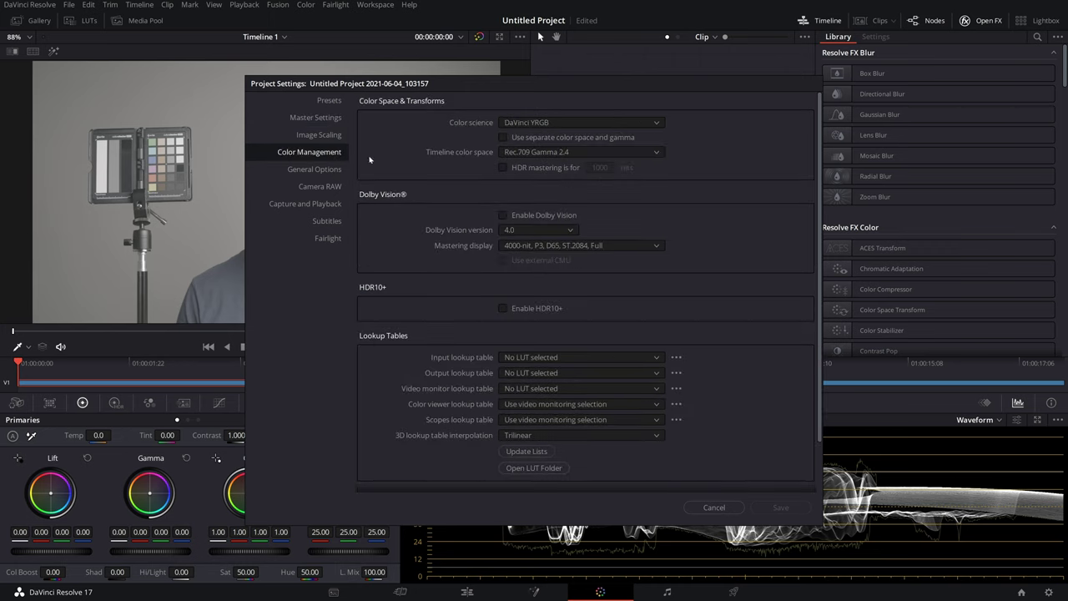
pyautogui.click(553, 152)
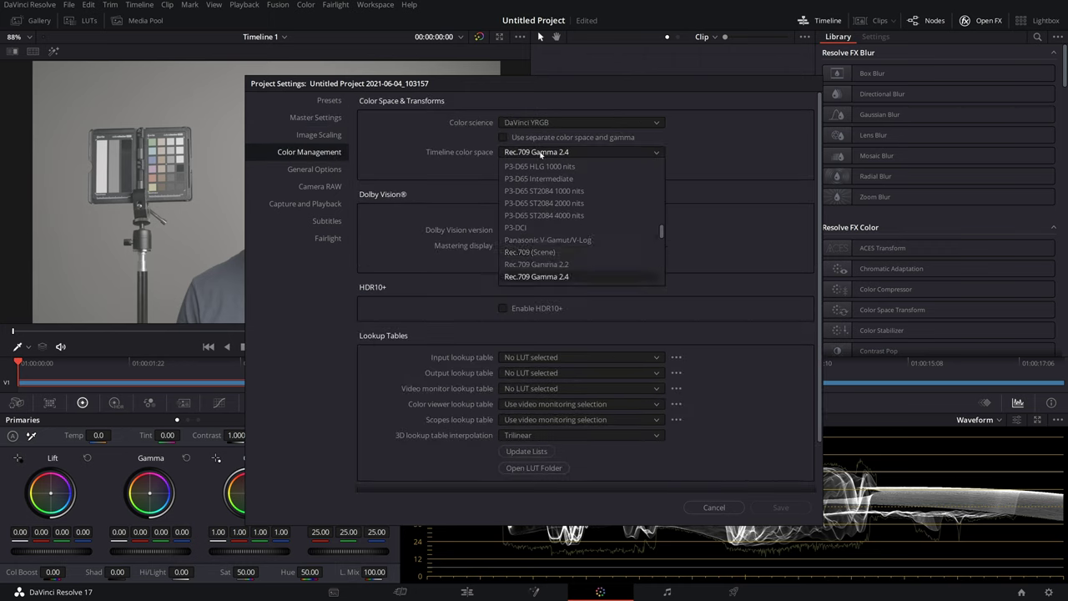
pyautogui.click(542, 252)
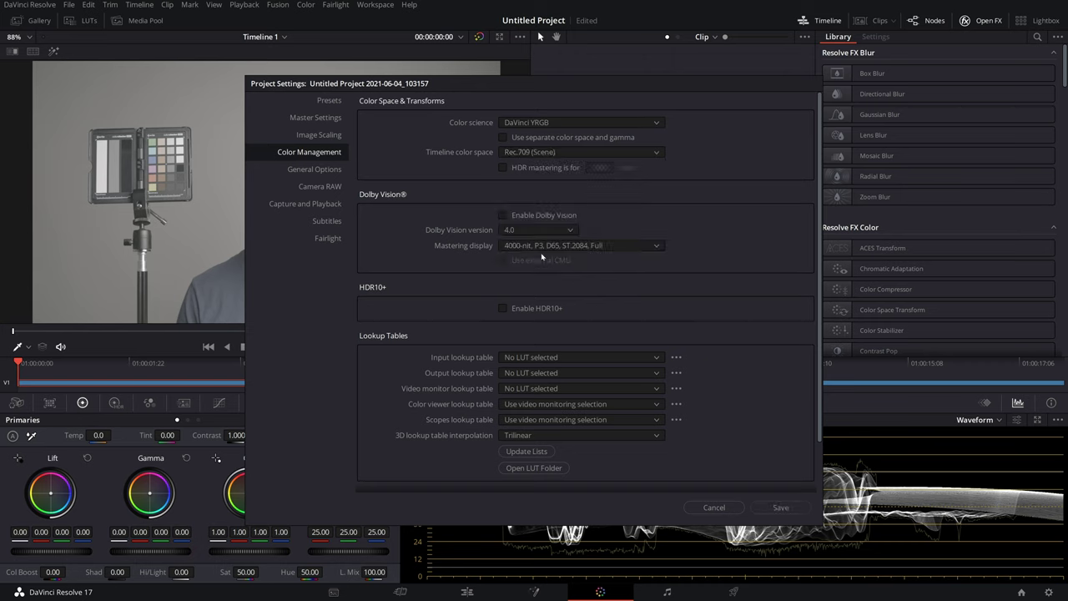
pyautogui.click(778, 508)
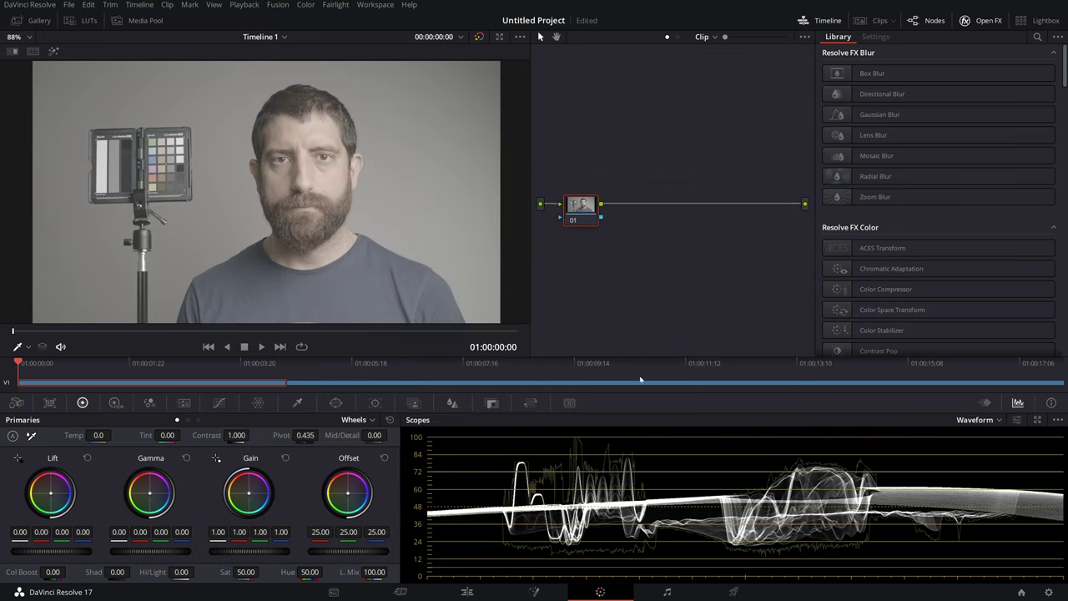
# Add three serial nodes after node 01 to build a four-node chain, and select the first node
pyautogui.moveTo(584, 217); pyautogui.dragTo(581, 216)
pyautogui.hotkey('alt', 's')
pyautogui.hotkey('alt', 's')
pyautogui.hotkey('alt', 's')
pyautogui.click(581, 210)
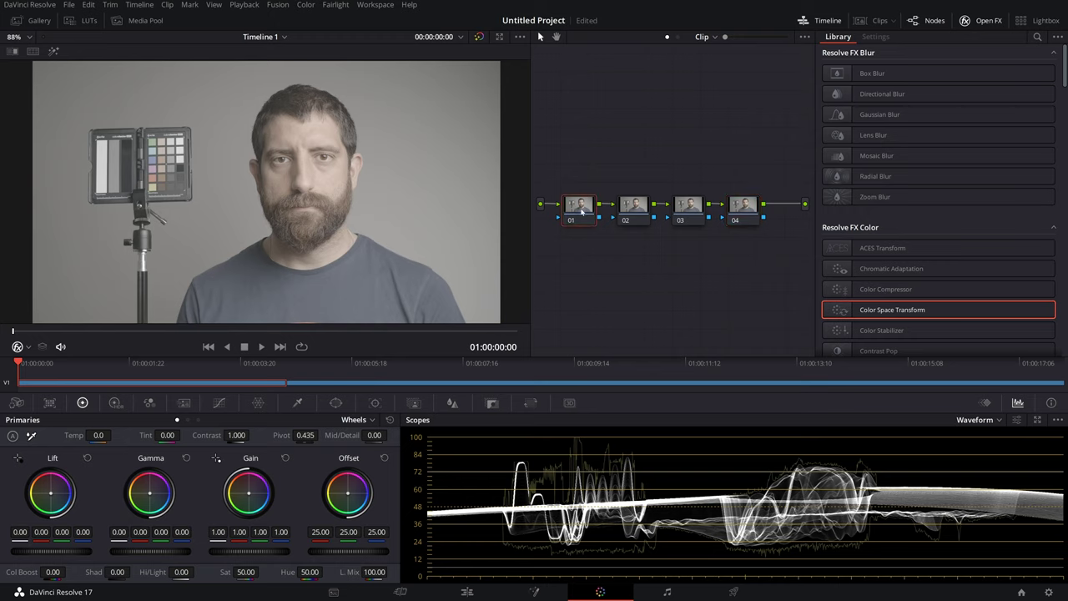
# Apply the Arri Alexa LogC to Rec709 LUT to node 04, label it LUT, and move it away from node 03
pyautogui.click(90, 21)
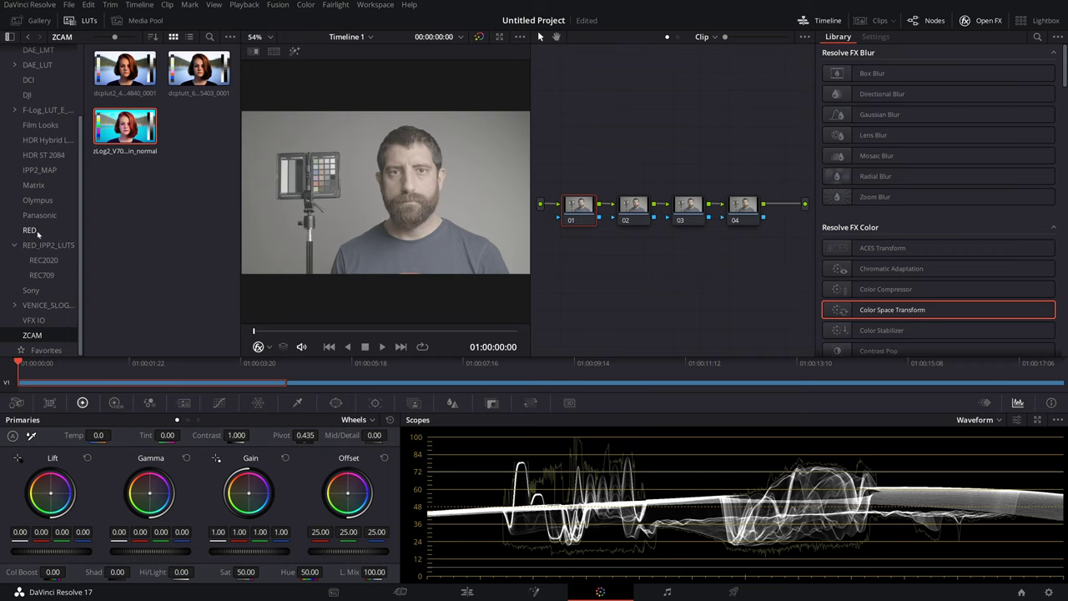
pyautogui.scroll(3, 29, 81)
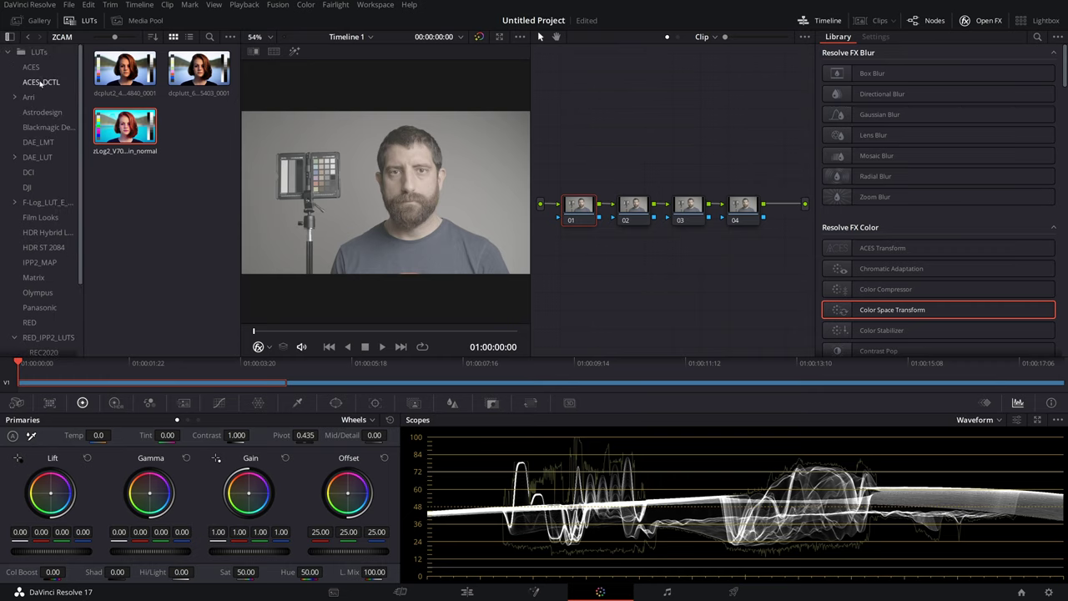
pyautogui.click(30, 97)
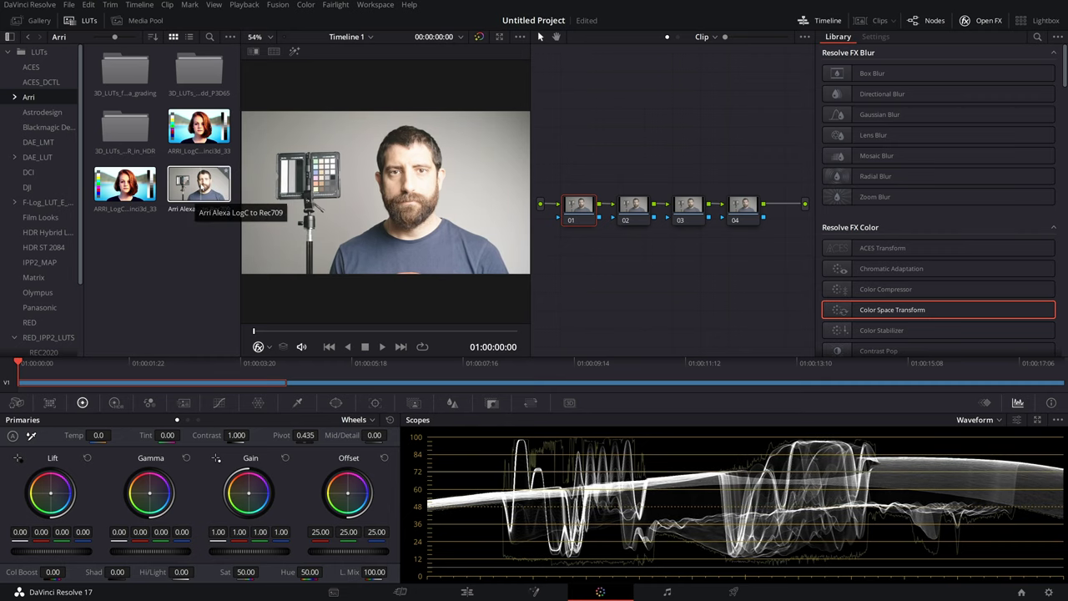
pyautogui.moveTo(194, 203); pyautogui.dragTo(757, 213)
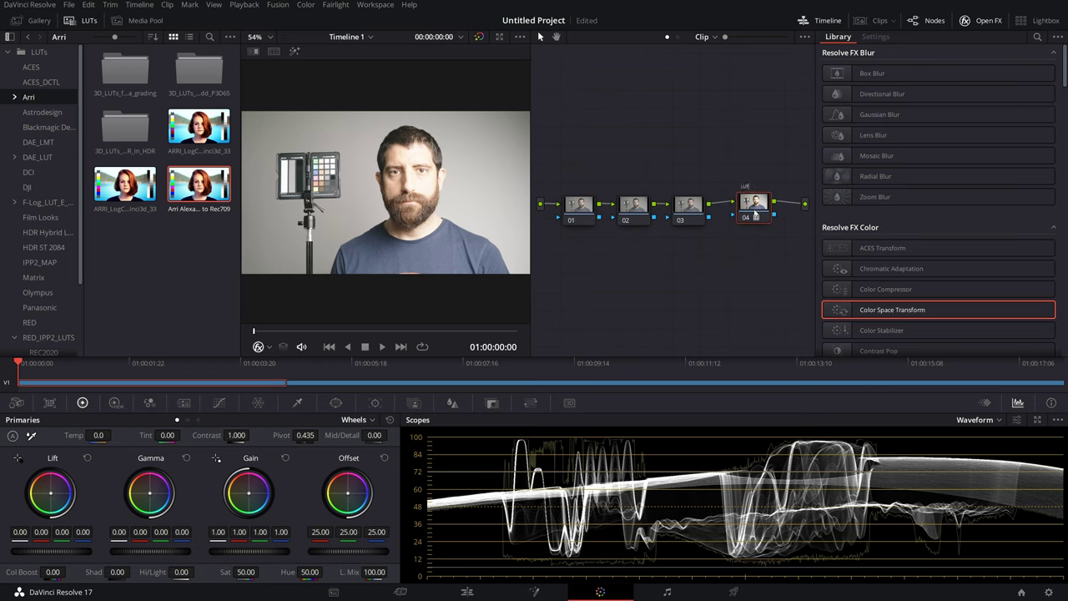
pyautogui.click(82, 20)
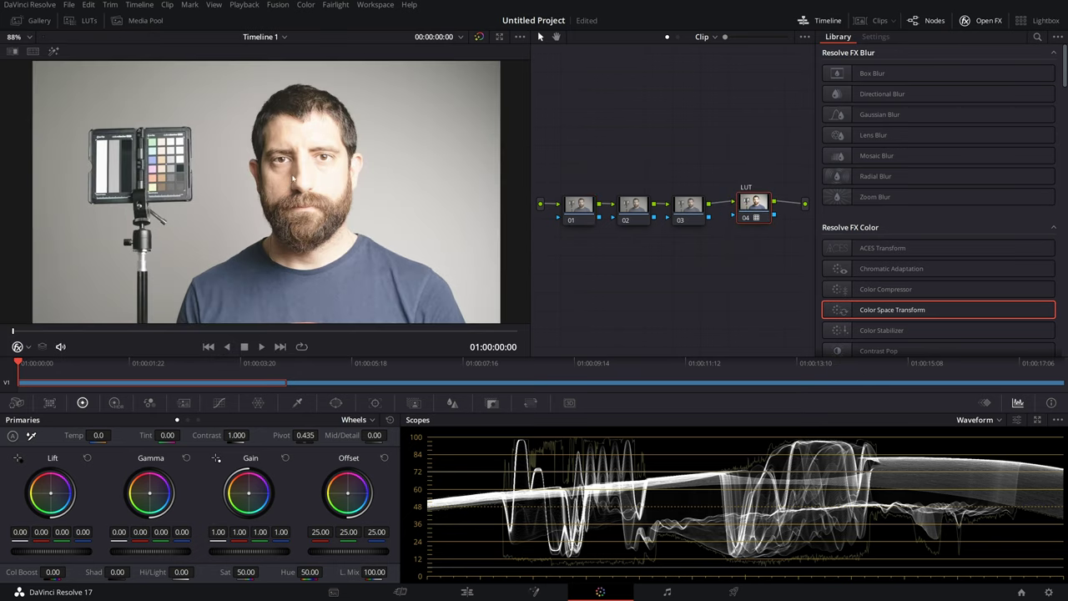
pyautogui.click(583, 213)
pyautogui.moveTo(755, 211)
pyautogui.mouseDown()
pyautogui.moveTo(772, 191)
pyautogui.moveTo(762, 174)
pyautogui.moveTo(772, 203)
pyautogui.mouseUp()
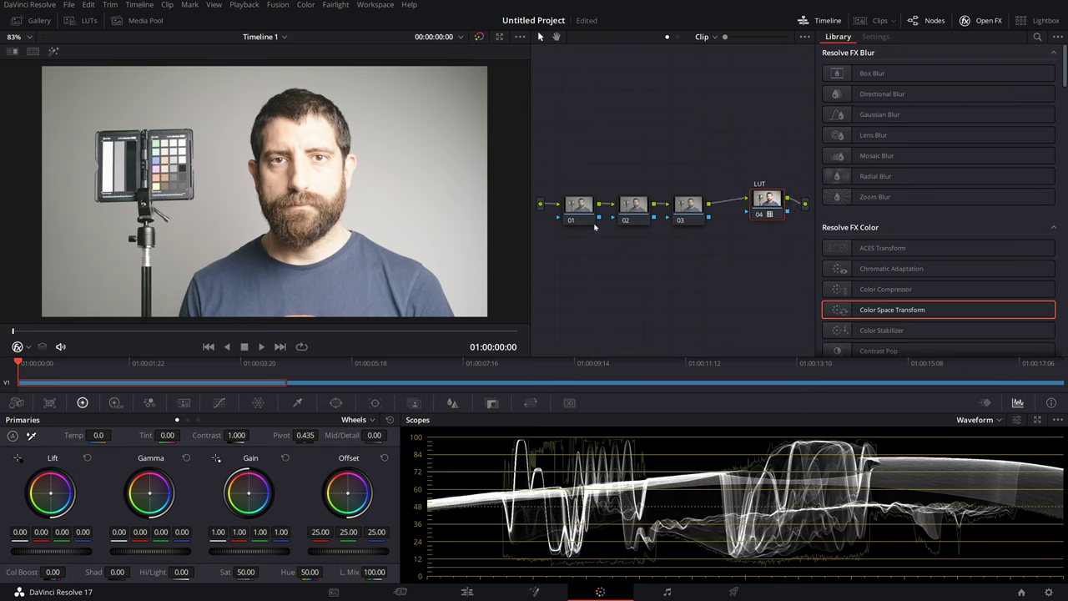
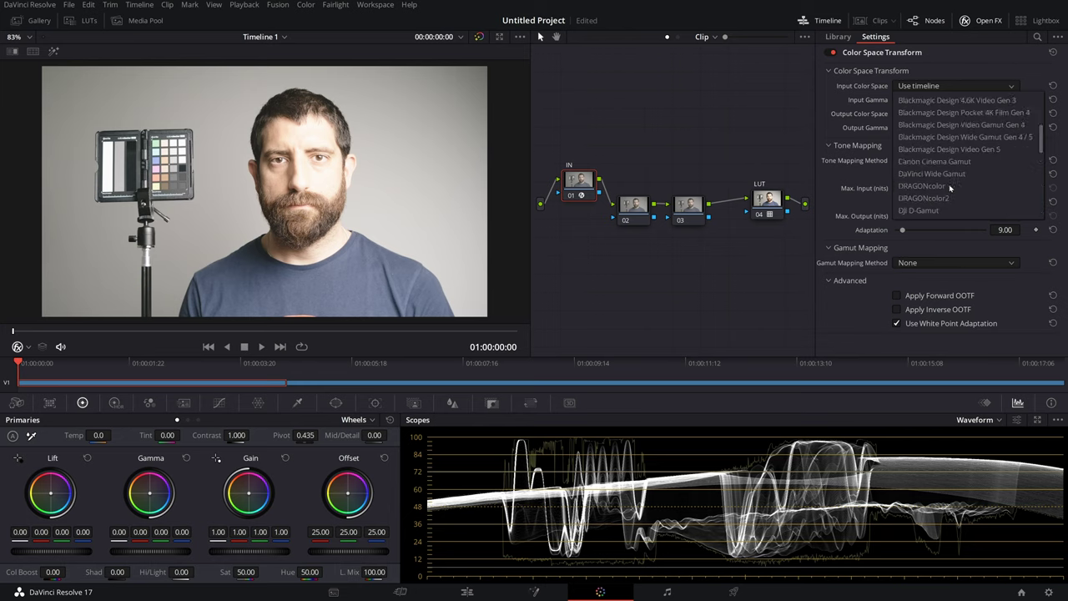
# Browse the camera color spaces and set the Color Space Transform's input color space to Sony S-Gamut3.Cine
pyautogui.scroll(10, 947, 177)
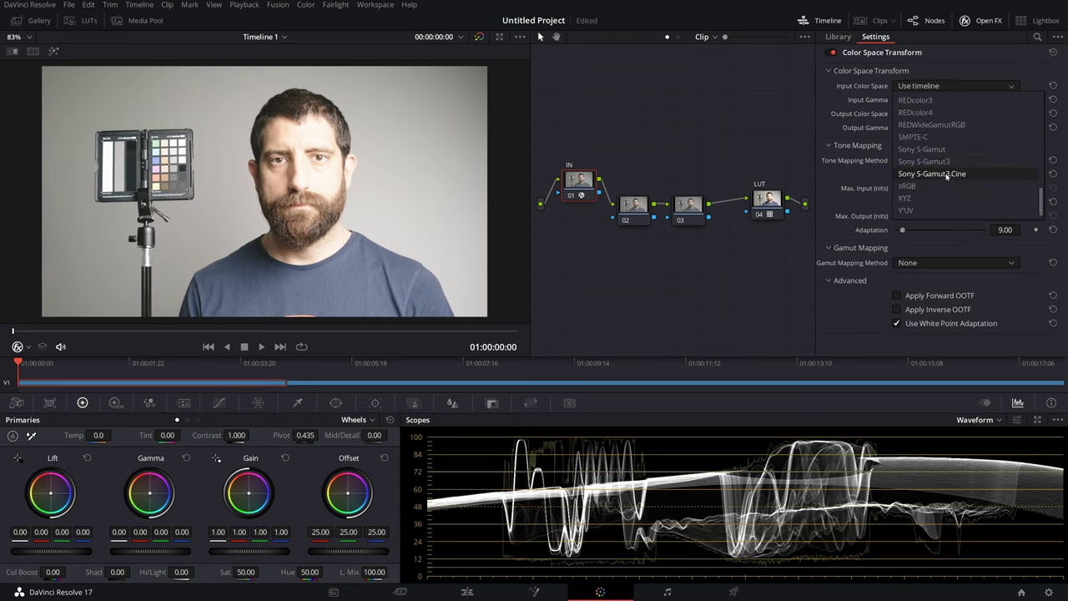
pyautogui.scroll(-15, 947, 184)
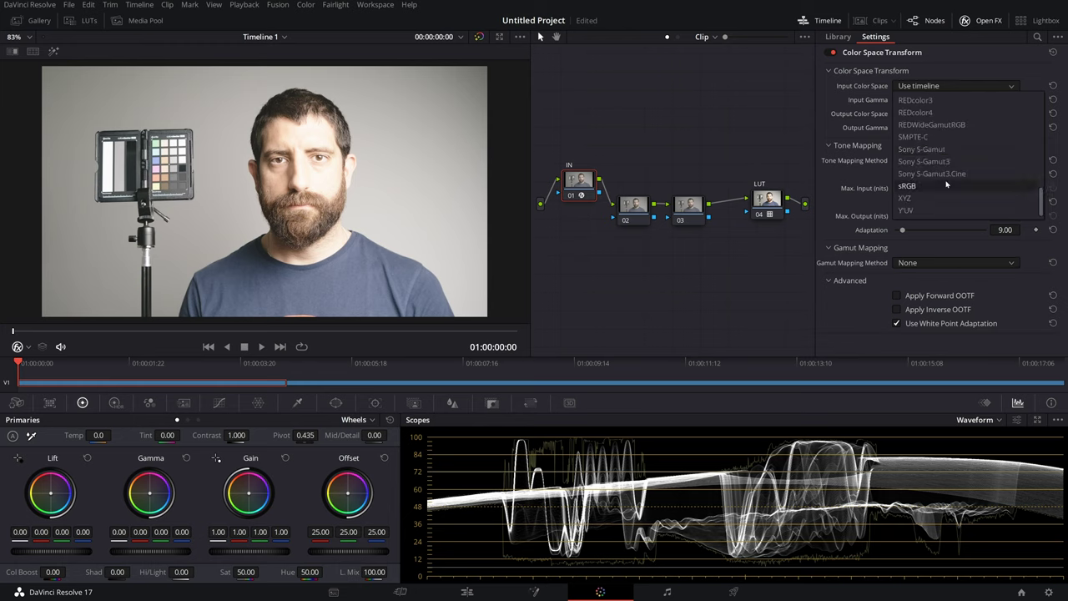
pyautogui.scroll(20, 949, 180)
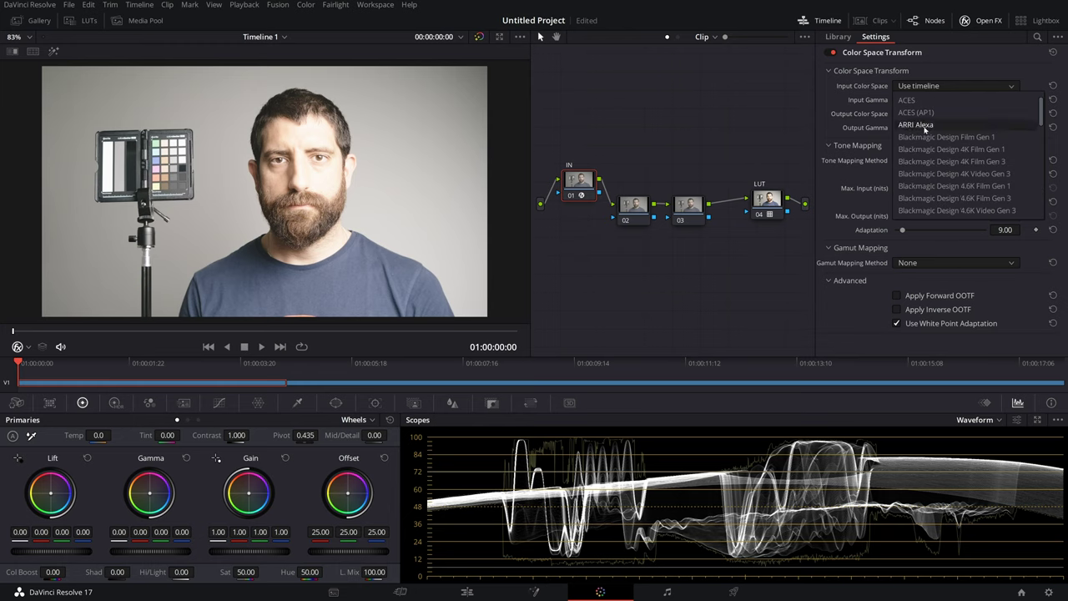
pyautogui.scroll(-18, 948, 150)
pyautogui.scroll(-3, 948, 151)
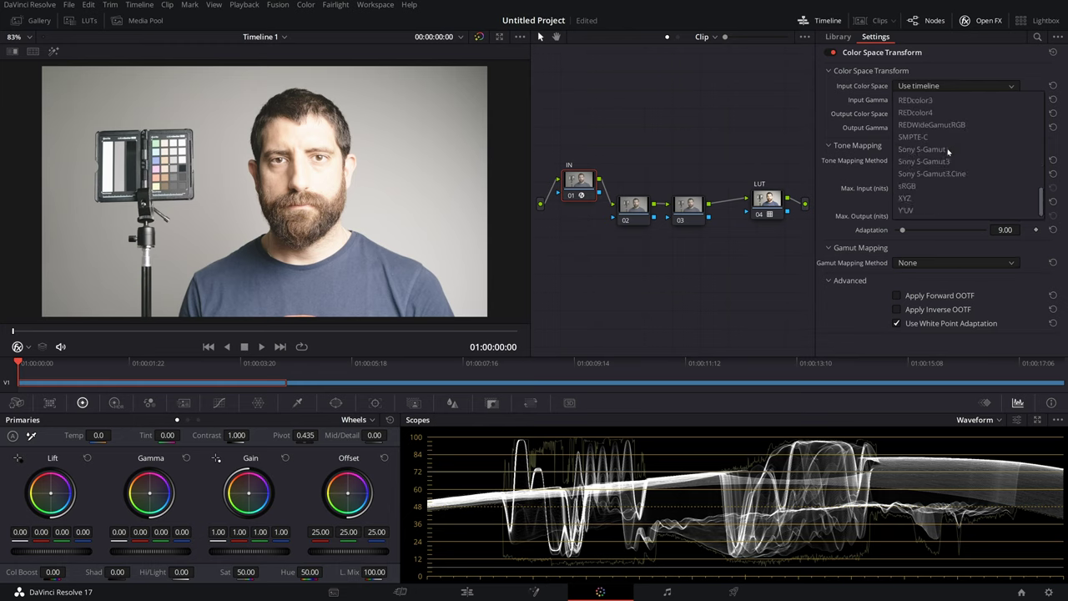
pyautogui.scroll(15, 930, 175)
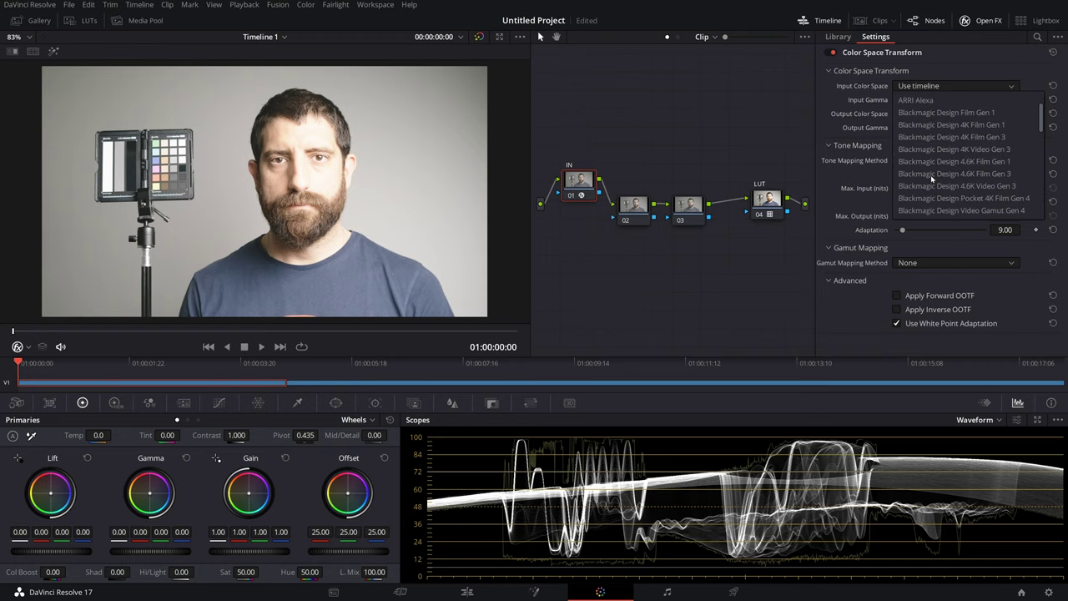
pyautogui.scroll(-6, 936, 163)
pyautogui.scroll(-12, 938, 167)
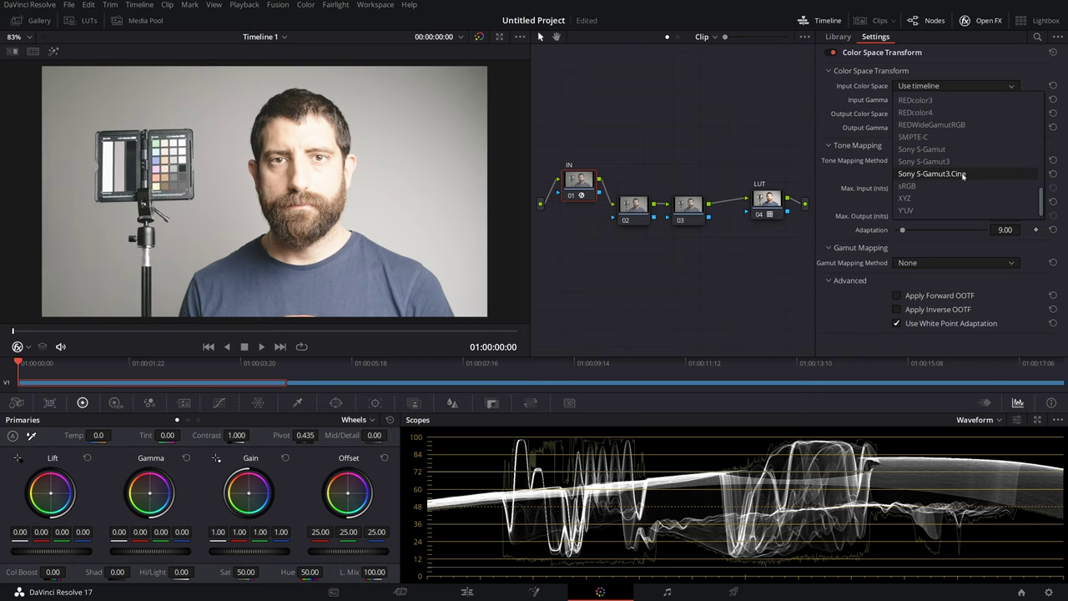
pyautogui.scroll(15, 962, 175)
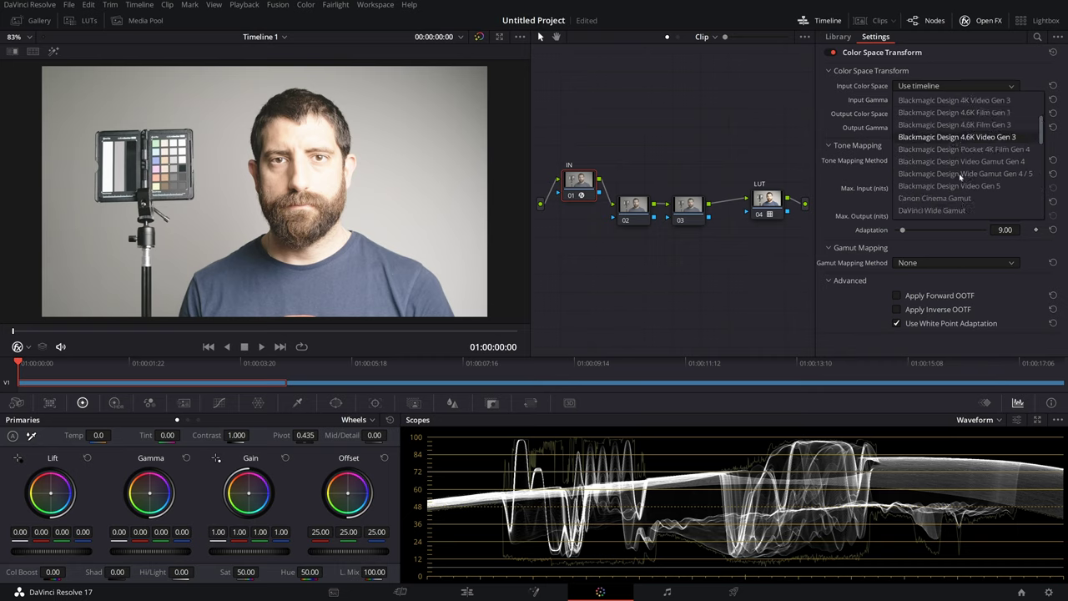
pyautogui.scroll(-15, 959, 175)
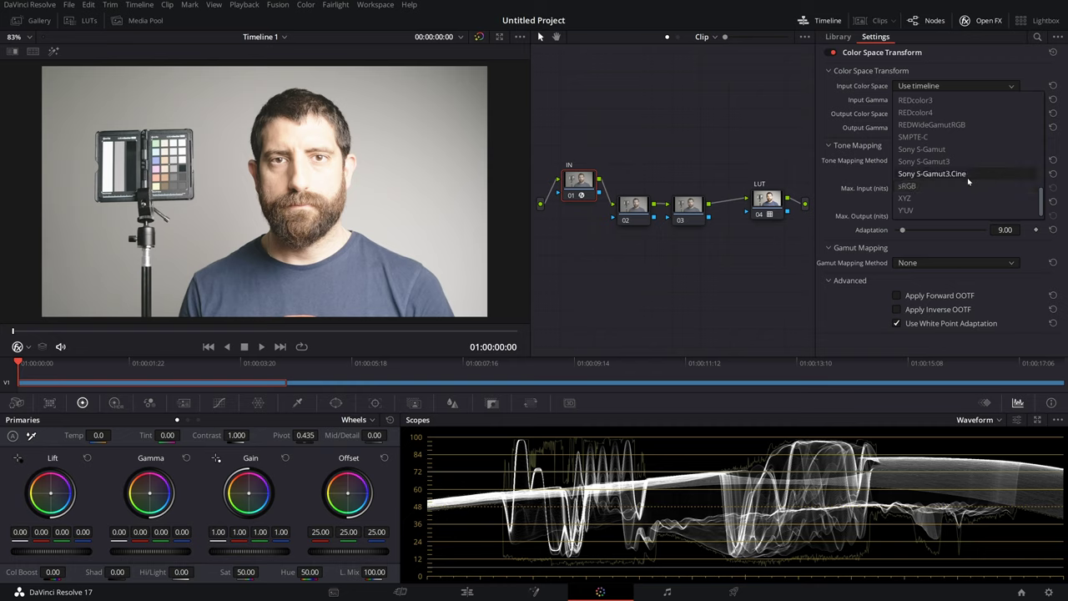
pyautogui.scroll(12, 951, 178)
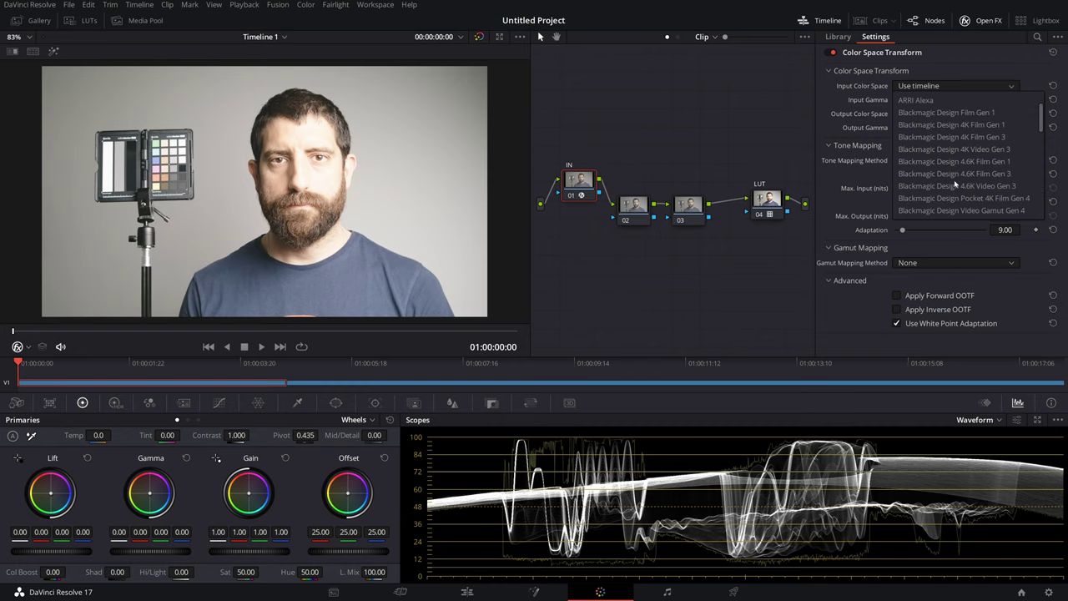
pyautogui.scroll(-3, 944, 176)
pyautogui.scroll(-5, 944, 176)
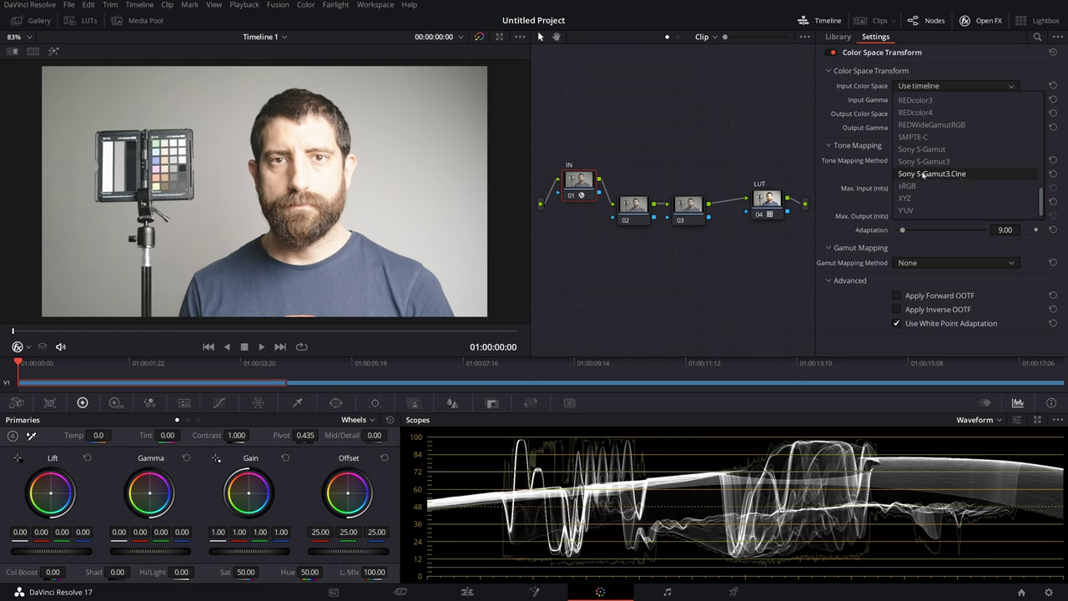
pyautogui.scroll(8, 960, 174)
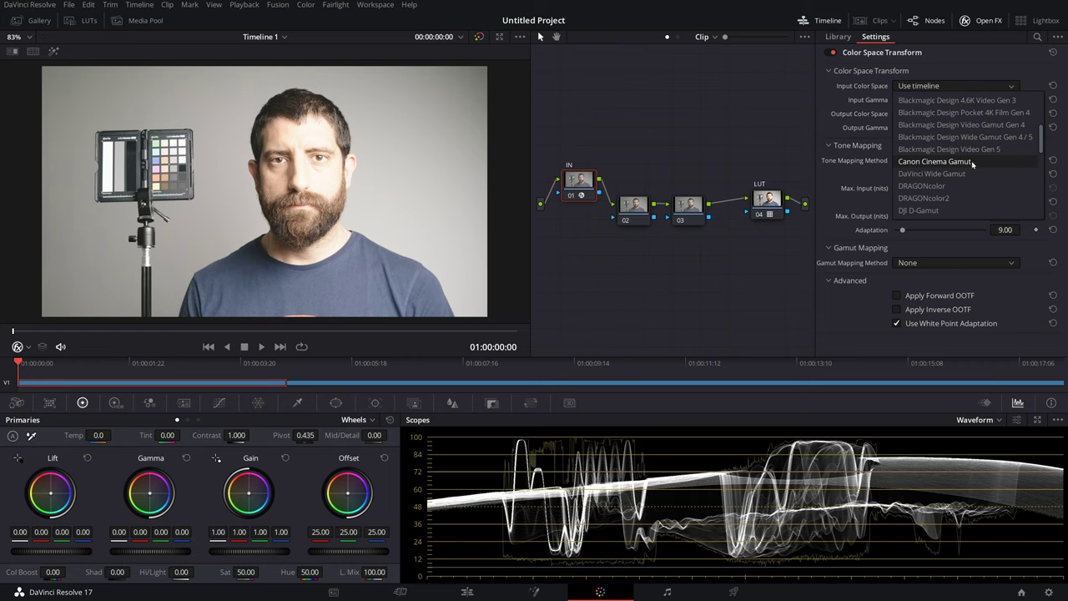
pyautogui.scroll(-5, 974, 167)
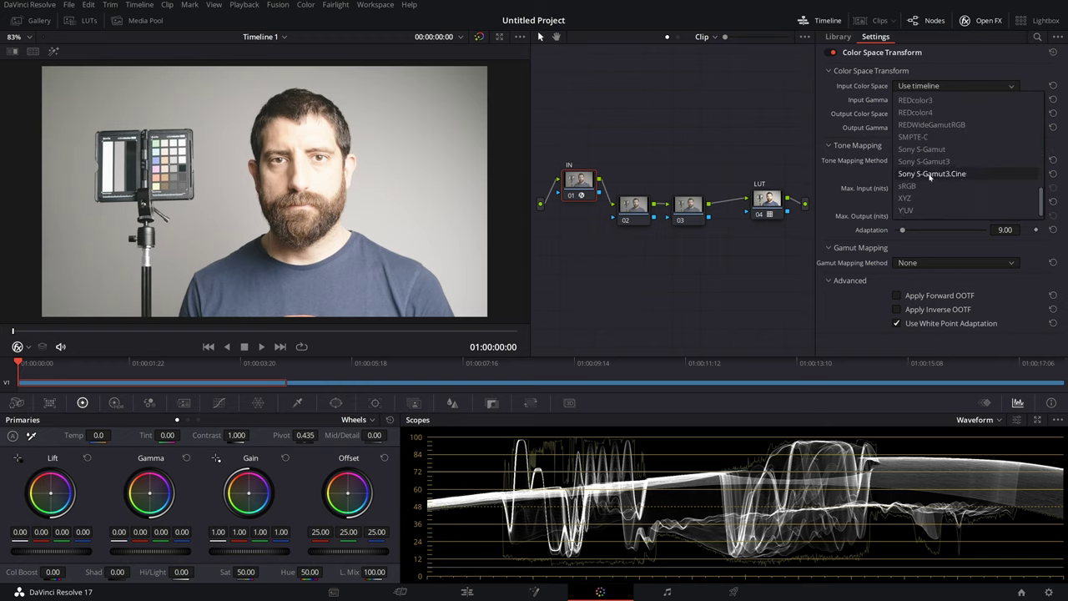
pyautogui.click(930, 174)
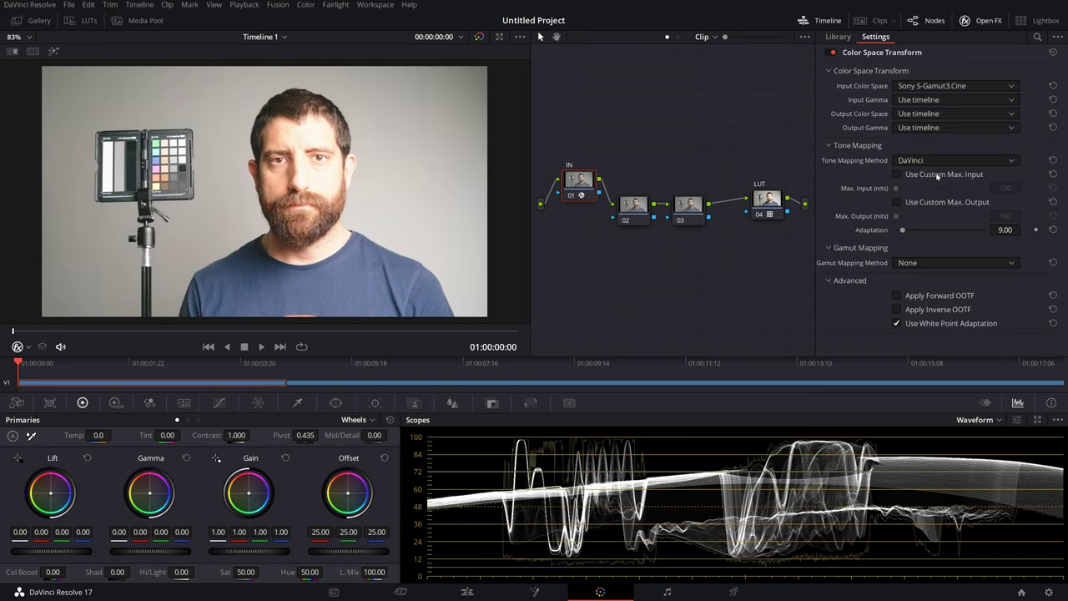
# Set the input gamma of the Color Space Transform to Sony S-Log
pyautogui.click(925, 99)
pyautogui.scroll(-5, 939, 159)
pyautogui.scroll(-4, 939, 159)
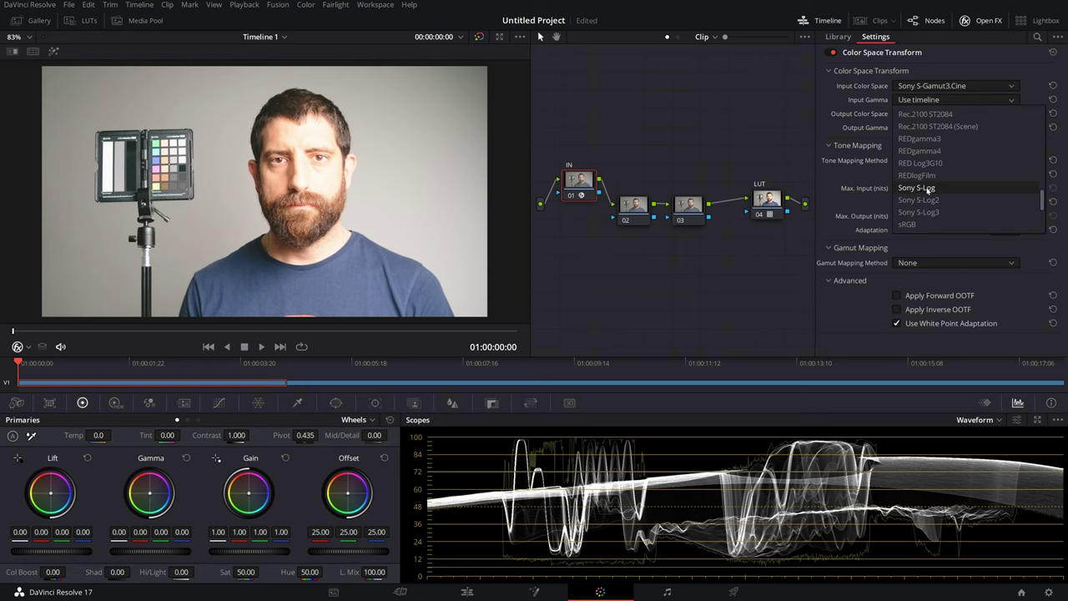
pyautogui.click(931, 191)
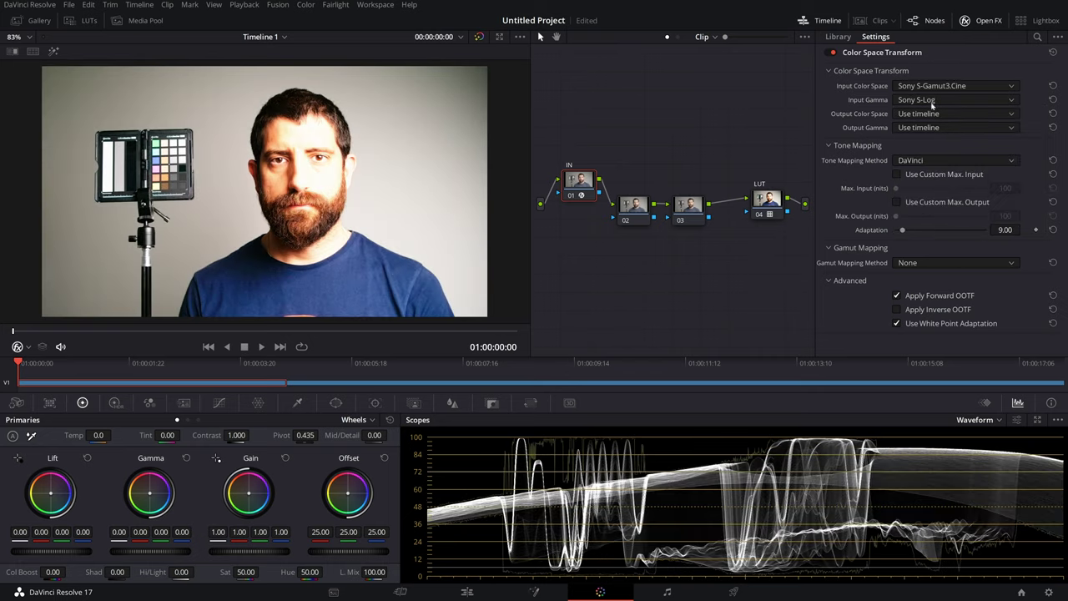
# Set the transform's output color space to ARRI Alexa with ARRI LogC output gamma, and change its tone mapping method
pyautogui.click(938, 114)
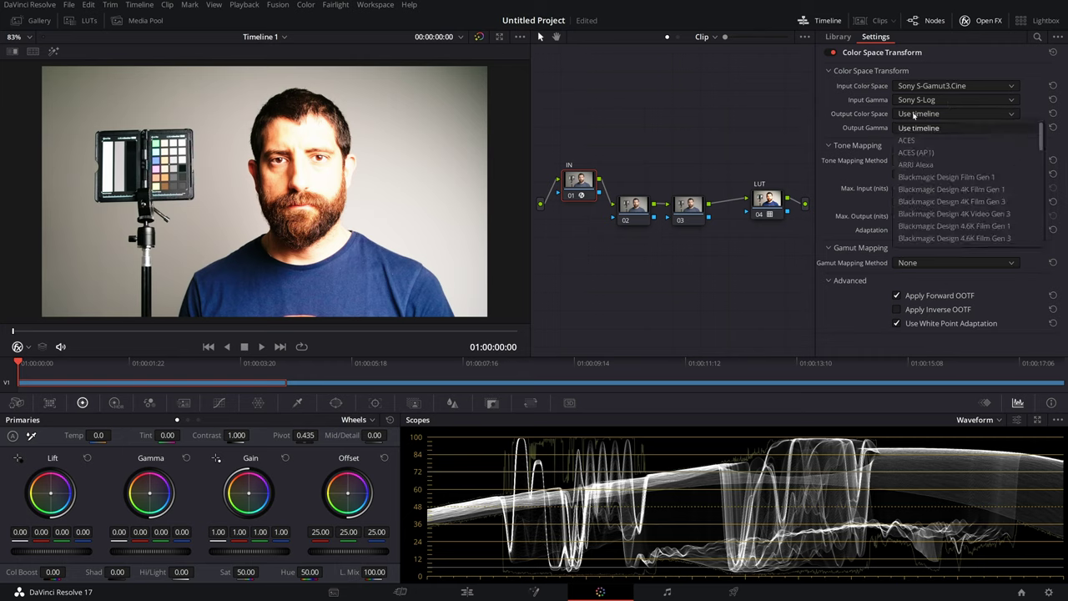
pyautogui.click(928, 166)
pyautogui.click(926, 127)
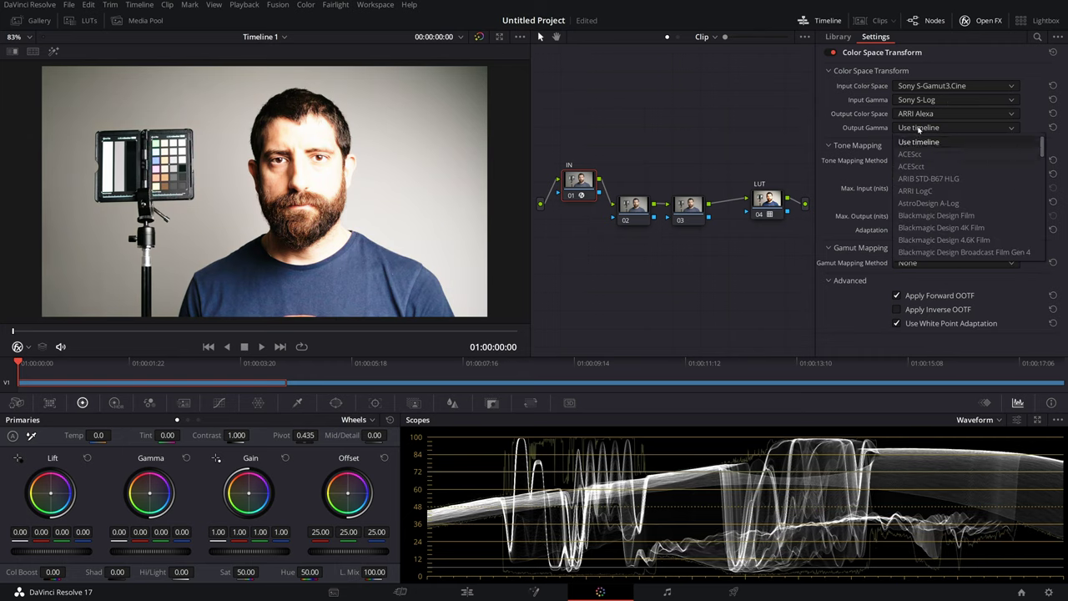
pyautogui.click(918, 191)
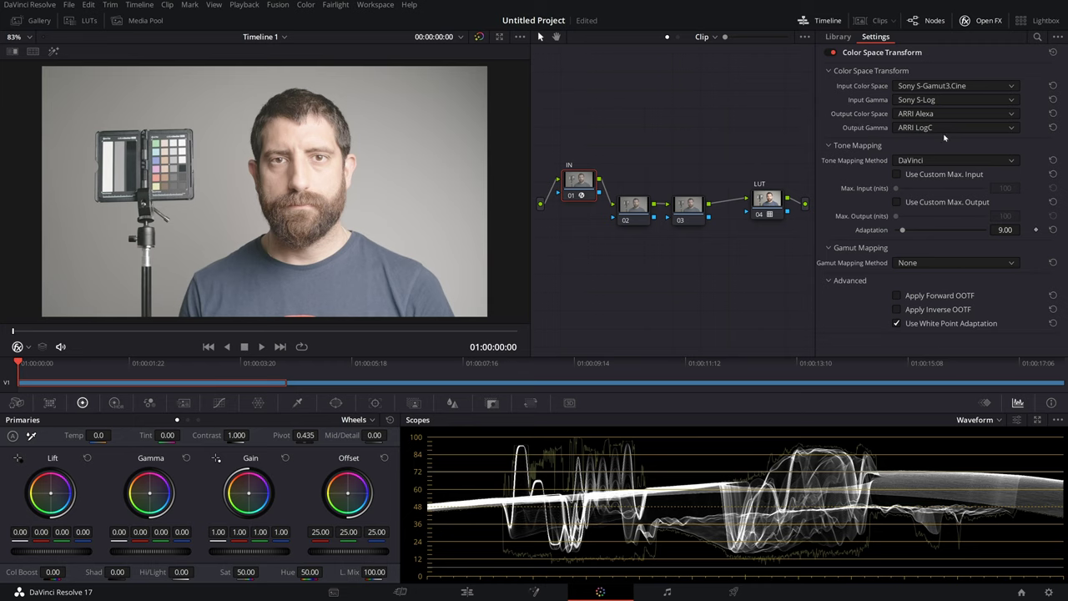
pyautogui.click(931, 162)
pyautogui.click(917, 176)
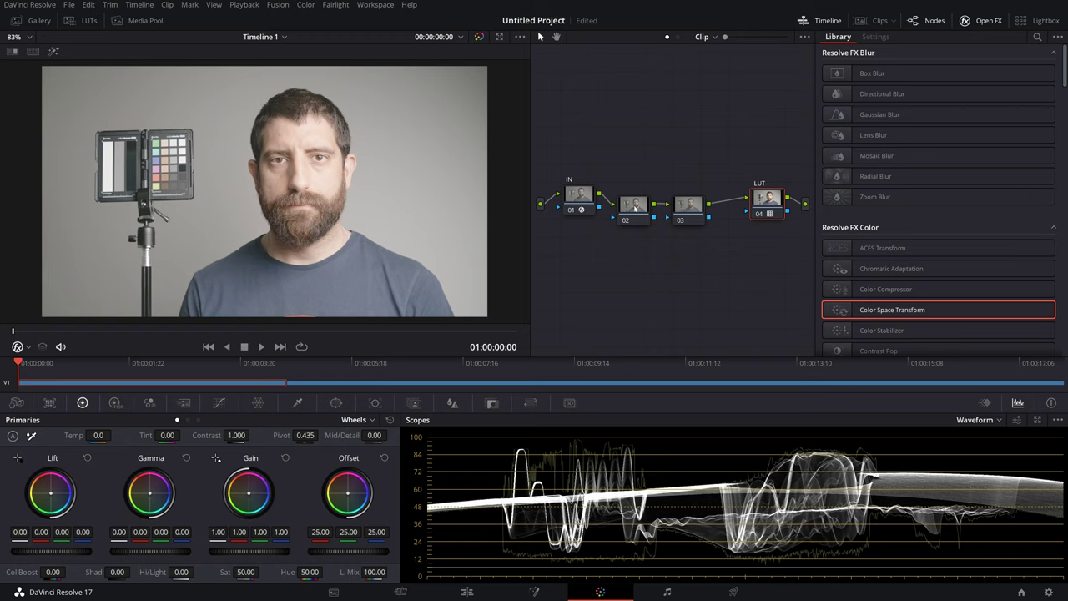
# Label node 02 exp, lower its Offset to 11.70, and position it beside the IN node
pyautogui.moveTo(635, 208); pyautogui.dragTo(635, 192)
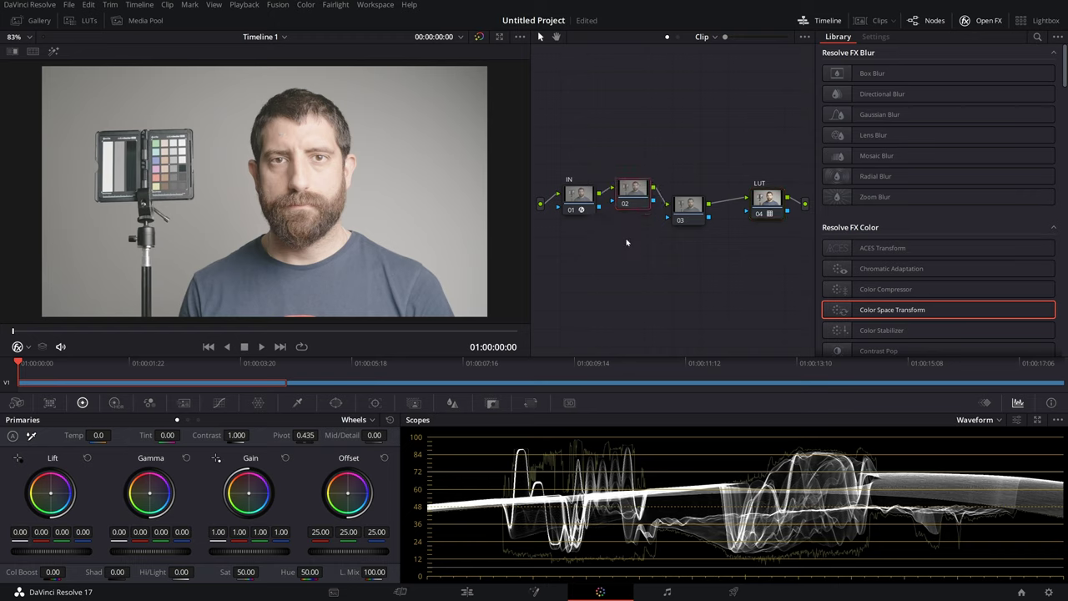
pyautogui.write('exp')
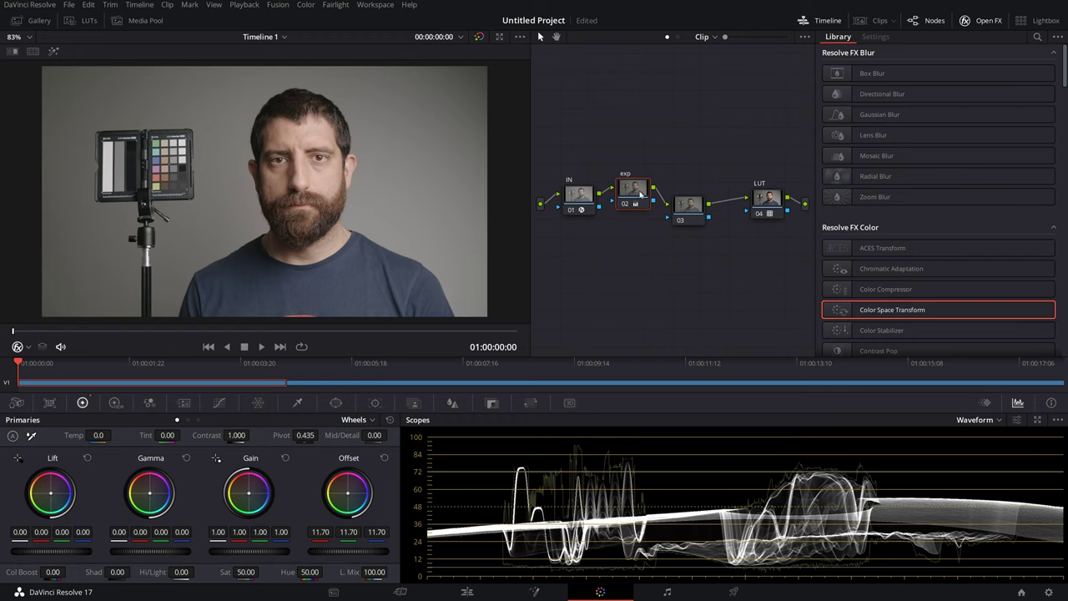
pyautogui.moveTo(641, 194); pyautogui.dragTo(639, 201)
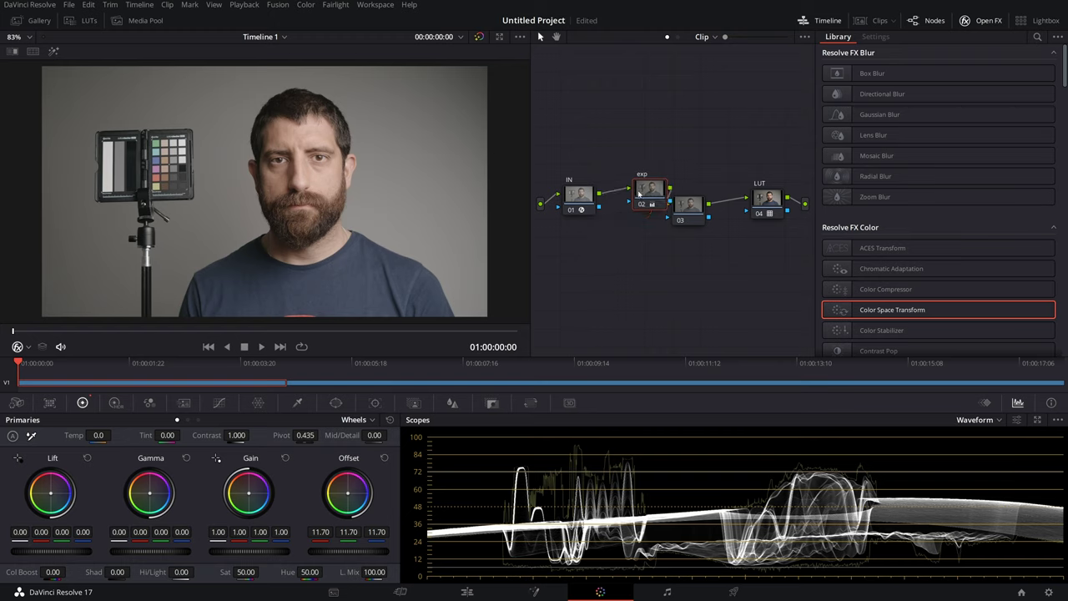
pyautogui.moveTo(634, 204); pyautogui.dragTo(631, 199)
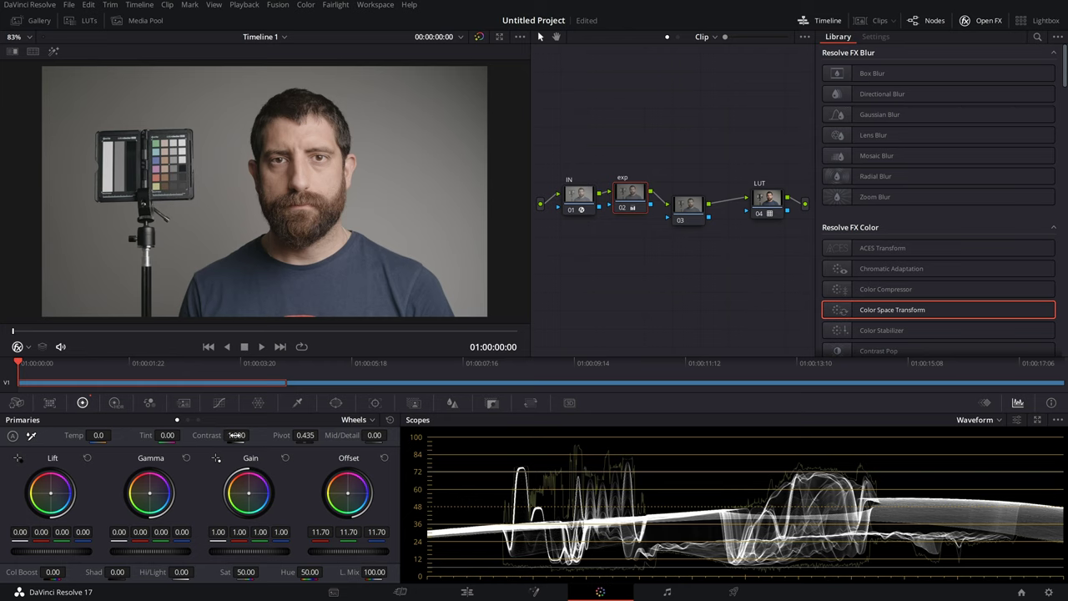
# On the exp node, set the contrast to 1.096 and Offset to 11.05, and lower the log Shadow to -0.06
pyautogui.moveTo(237, 434); pyautogui.dragTo(252, 435)
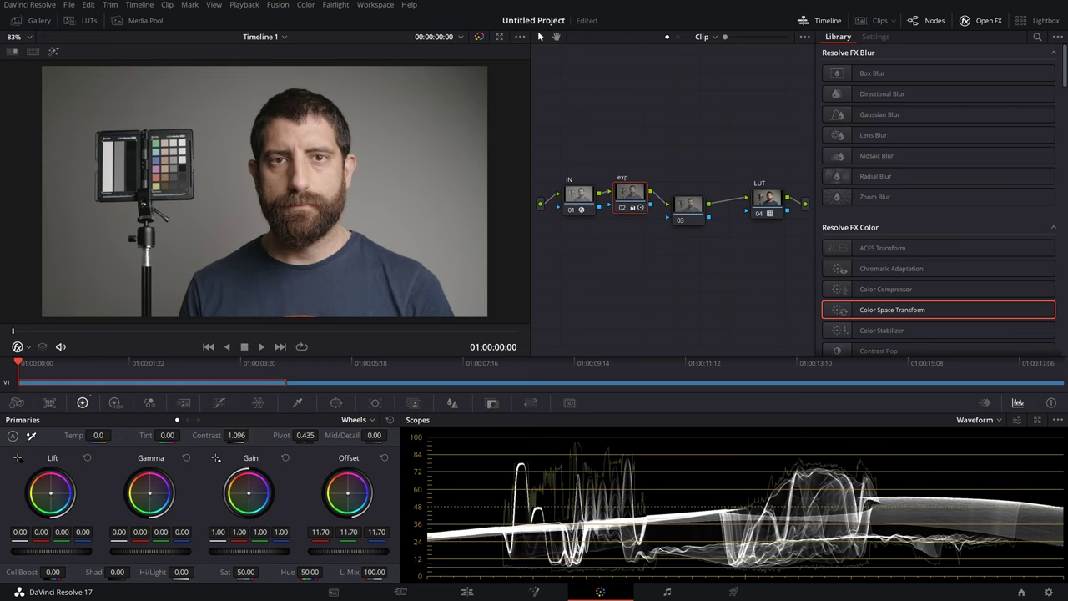
pyautogui.moveTo(380, 552); pyautogui.dragTo(355, 551)
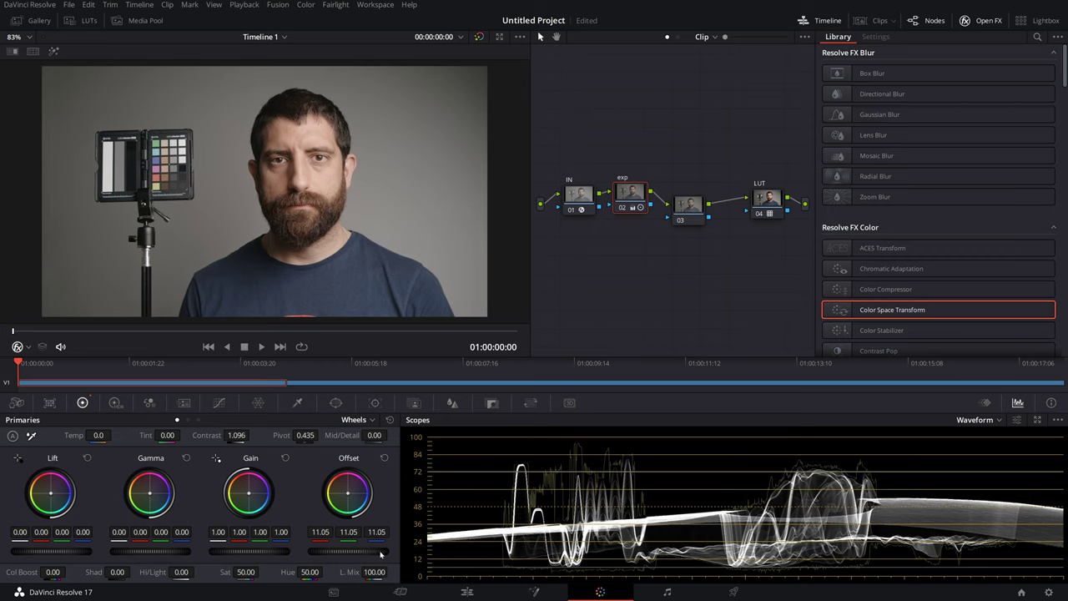
pyautogui.click(198, 419)
pyautogui.moveTo(78, 551)
pyautogui.mouseDown()
pyautogui.moveTo(55, 552)
pyautogui.moveTo(67, 551)
pyautogui.mouseUp()
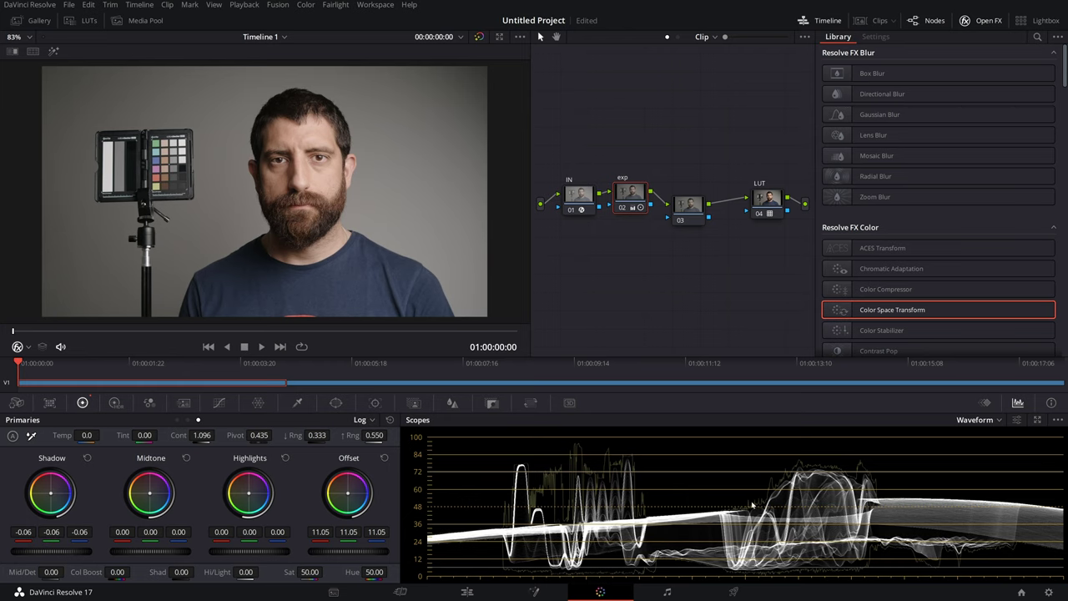
# Line up the IN and exp nodes side by side in a tidy row
pyautogui.moveTo(626, 190); pyautogui.dragTo(625, 204)
pyautogui.click(576, 197)
pyautogui.click(630, 204)
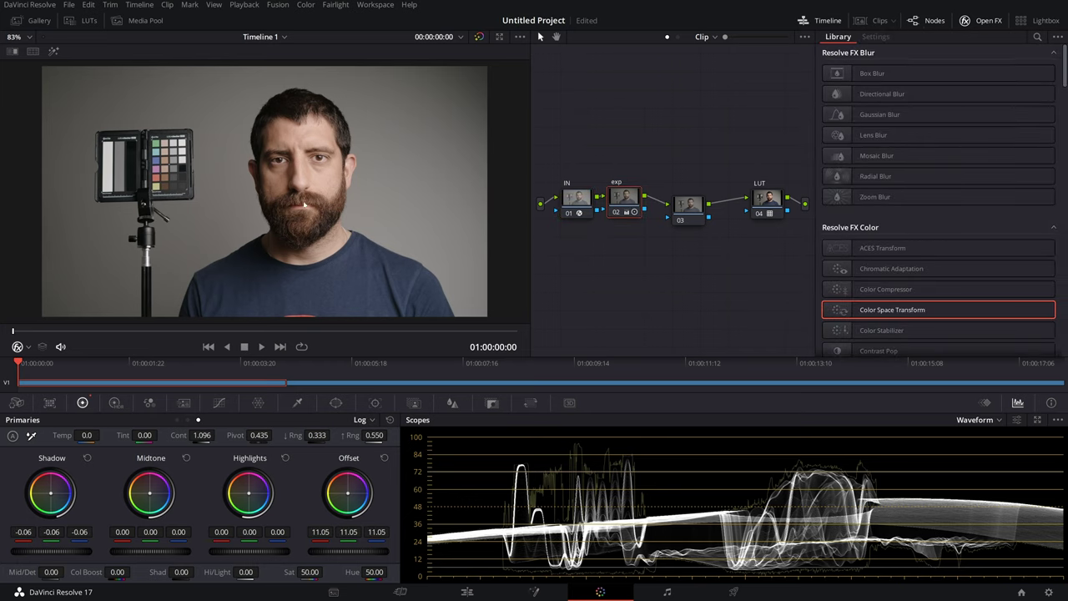
# Move node 03 below the IN node to start a second row, and label it wb
pyautogui.click(689, 209)
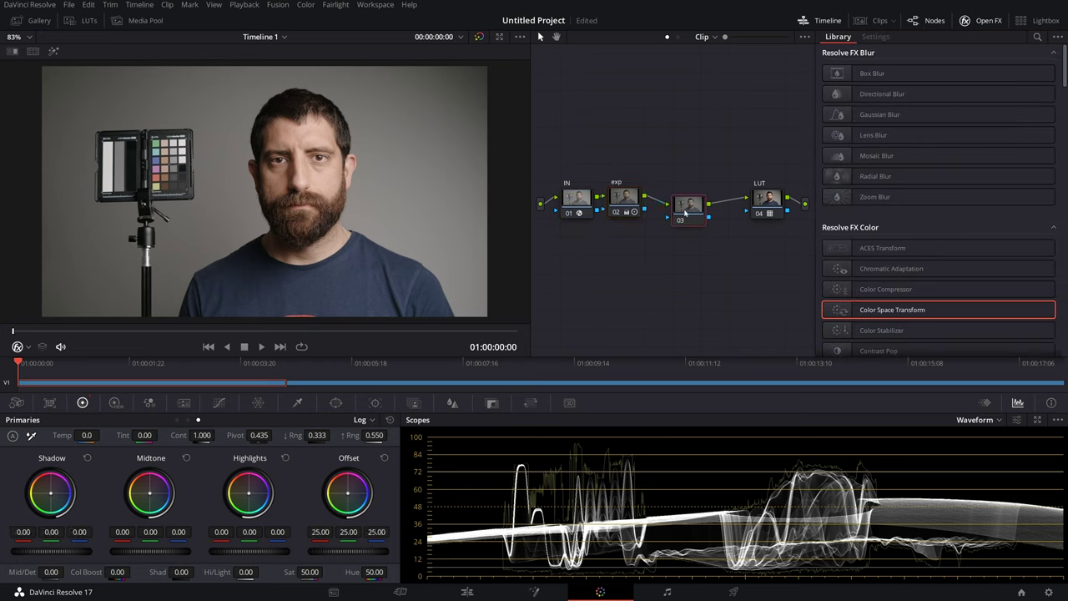
pyautogui.moveTo(684, 211); pyautogui.dragTo(587, 264)
pyautogui.write('wb')
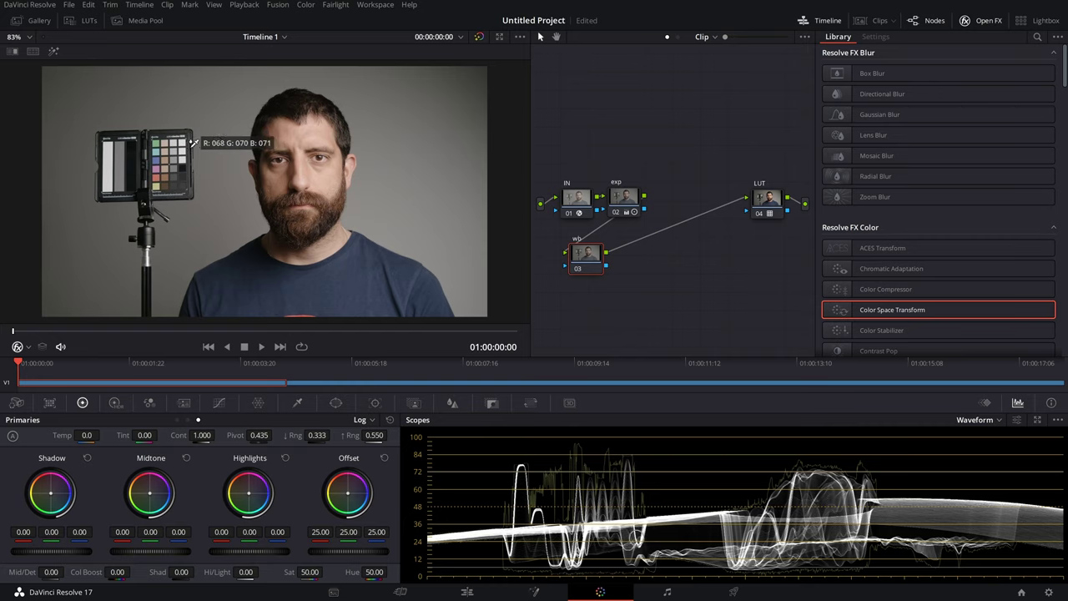
# White-balance the wb node with the picker, comparing the white strip and the color chart's white patch, keep the patch sample, and align the node under IN
pyautogui.click(107, 161)
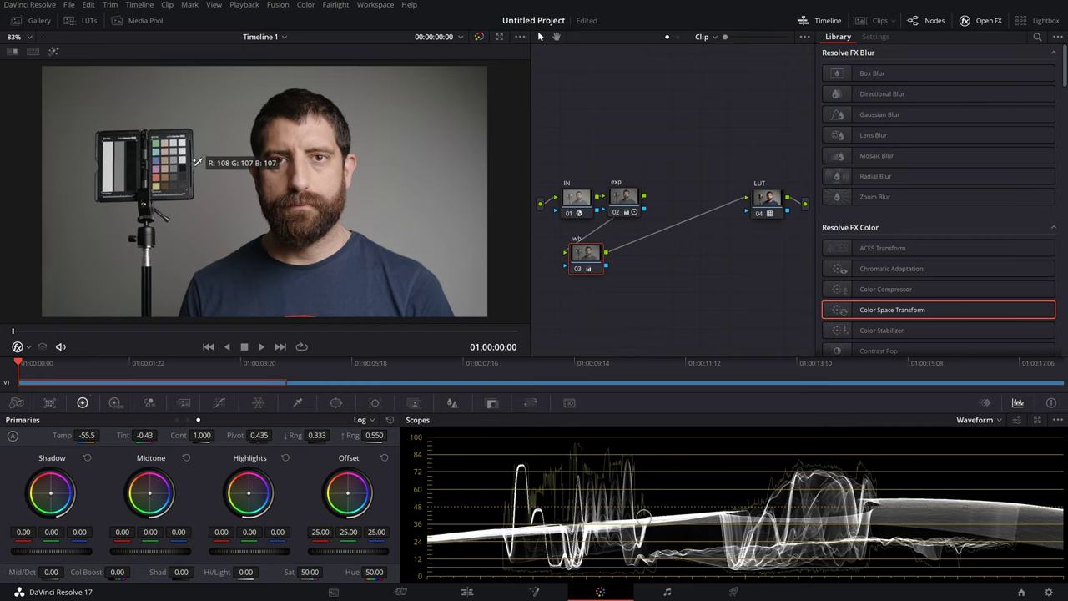
pyautogui.click(185, 139)
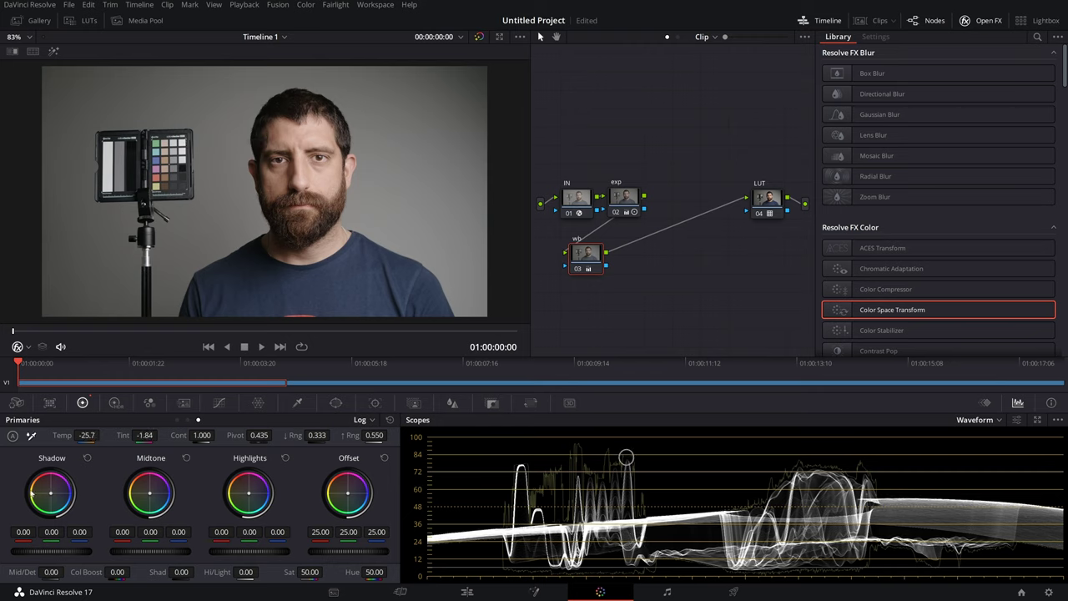
pyautogui.click(107, 161)
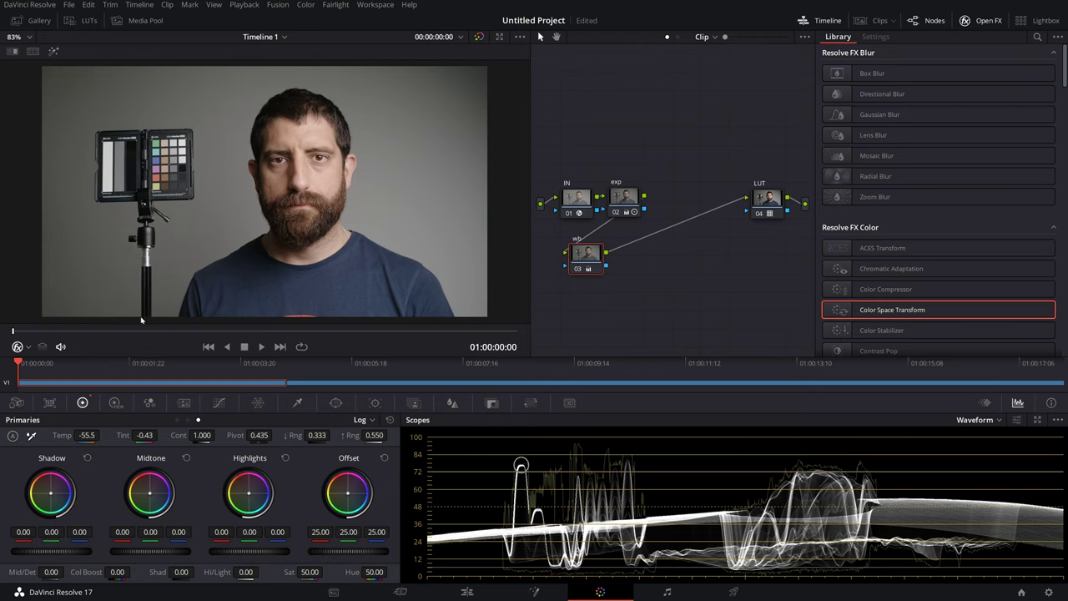
pyautogui.click(187, 146)
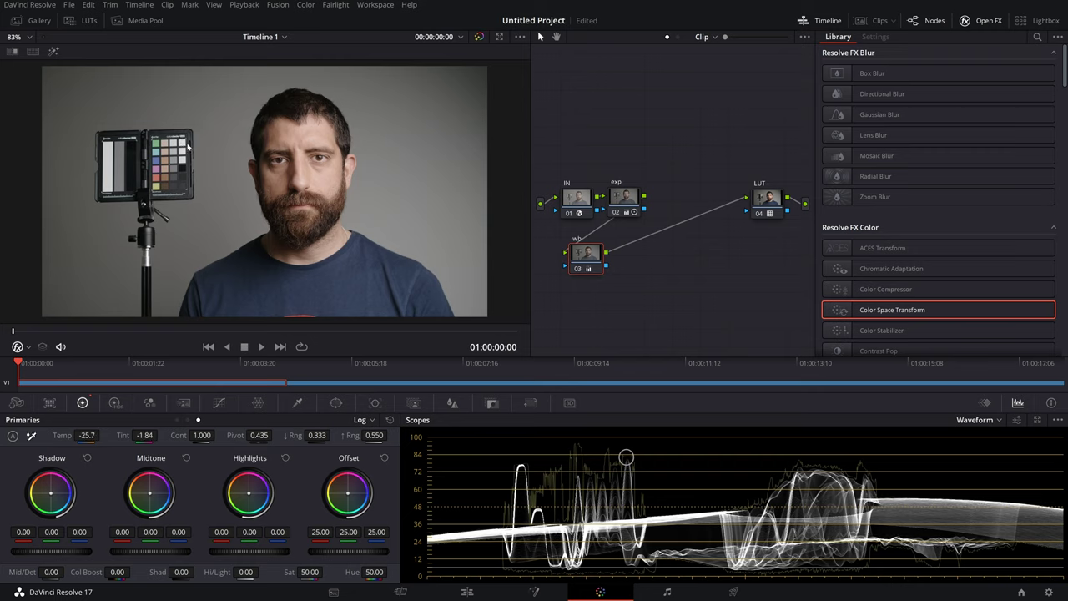
pyautogui.moveTo(585, 258); pyautogui.dragTo(576, 260)
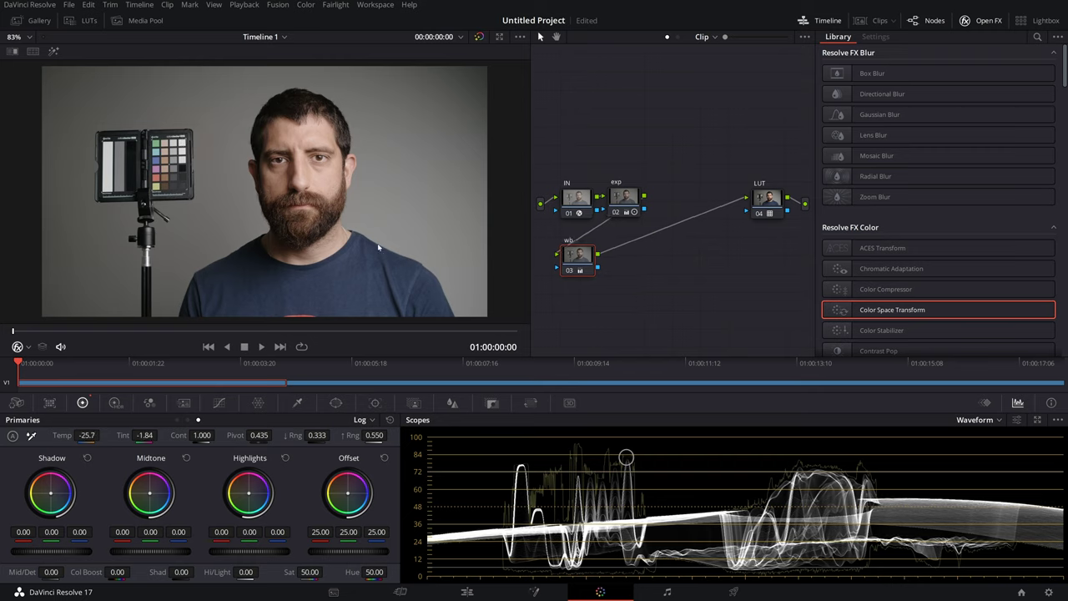
# Switch the scopes from the waveform to the vectorscope
pyautogui.click(976, 420)
pyautogui.click(983, 456)
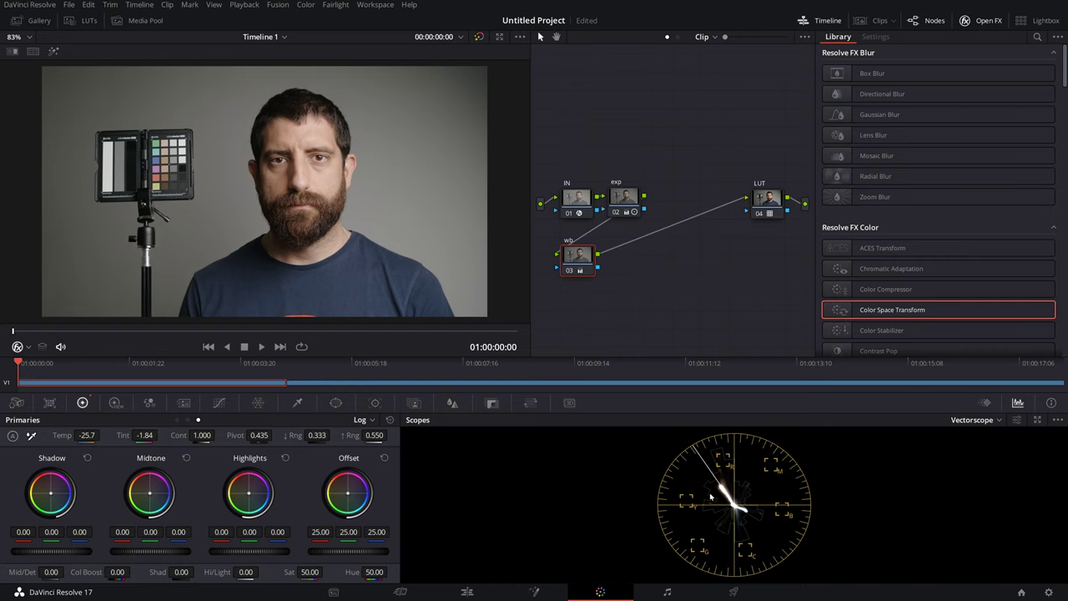
# Fine-tune the wb node's position so it sits neatly under the IN node
pyautogui.moveTo(577, 257); pyautogui.dragTo(574, 257)
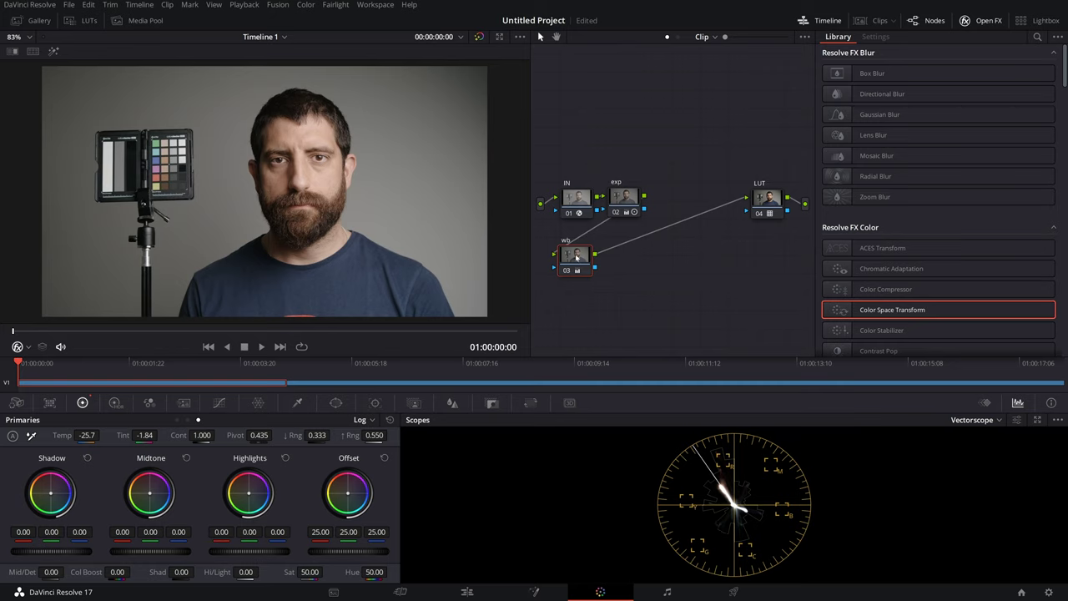
pyautogui.moveTo(576, 257); pyautogui.dragTo(576, 255)
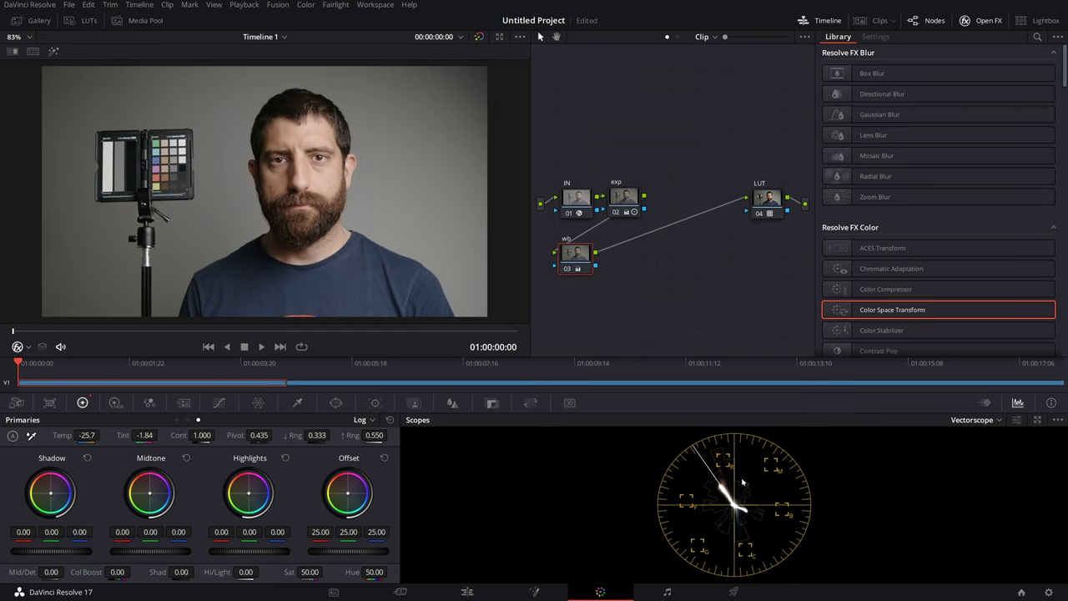
pyautogui.moveTo(581, 261); pyautogui.dragTo(579, 259)
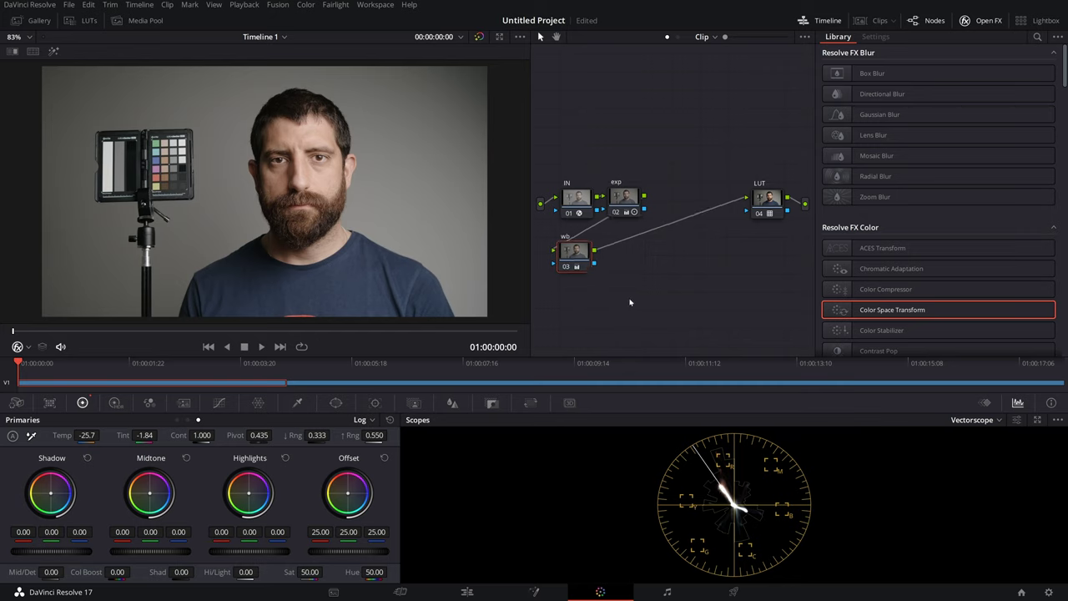
# Add a serial node after wb with a parallel node beneath it, and label the upper one coloradj1
pyautogui.hotkey('alt', 's')
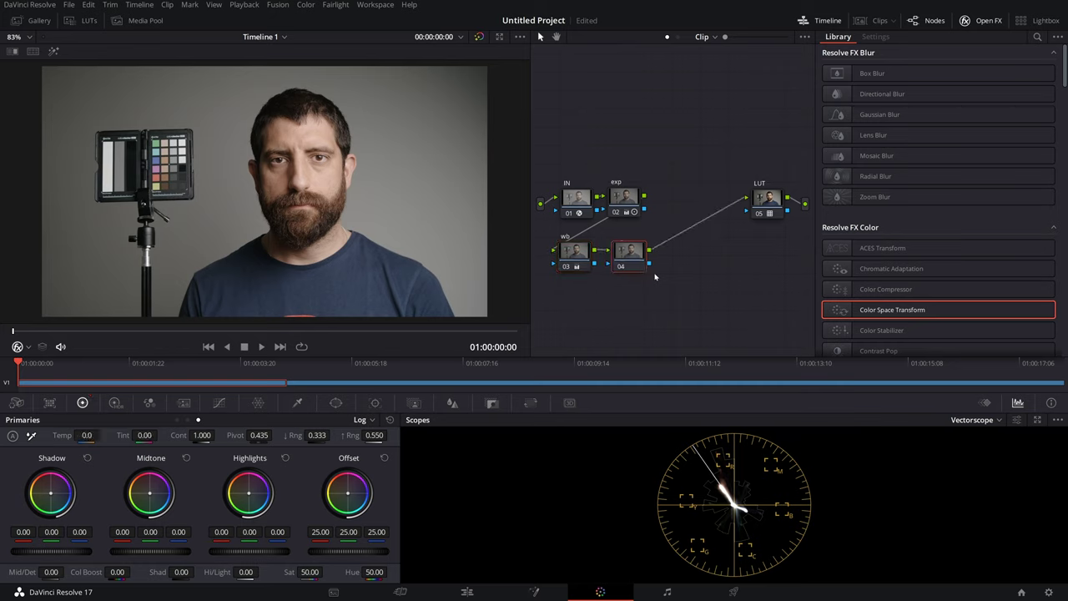
pyautogui.hotkey('alt', 'p')
pyautogui.moveTo(622, 252); pyautogui.dragTo(632, 245)
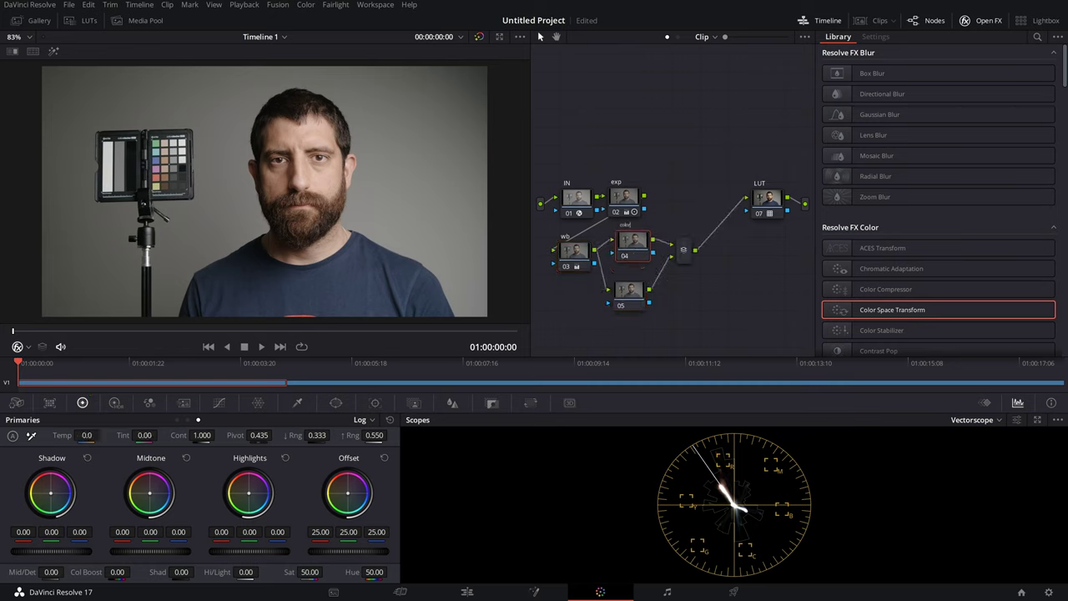
pyautogui.press('Return')
pyautogui.moveTo(638, 255)
pyautogui.mouseDown()
pyautogui.moveTo(634, 288)
pyautogui.moveTo(633, 256)
pyautogui.moveTo(650, 243)
pyautogui.moveTo(640, 242)
pyautogui.mouseUp()
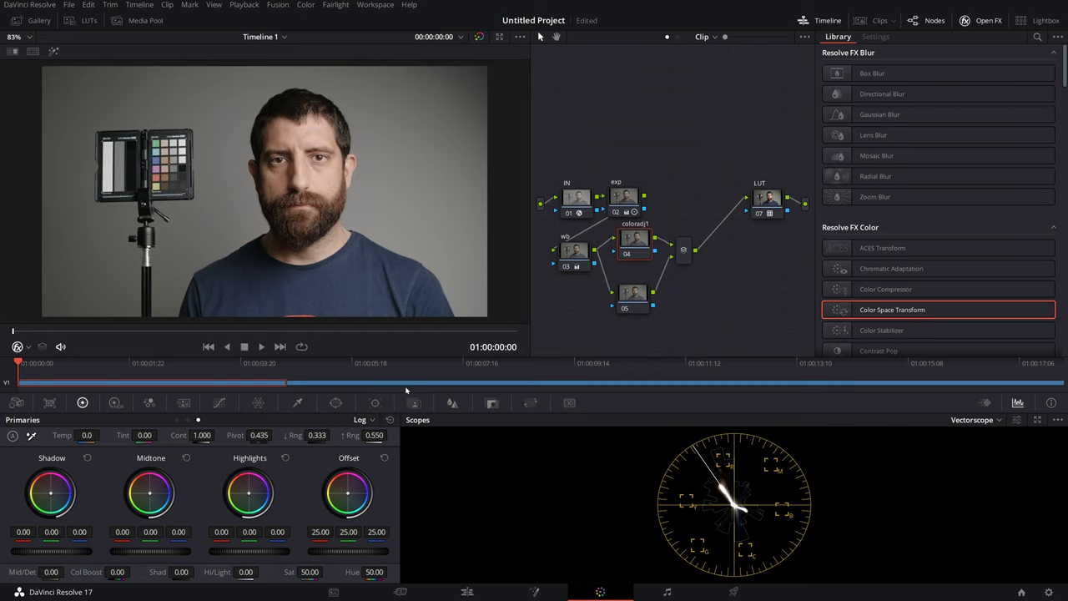
# Set the Color Warper on the coloradj1 node to the HSP Log color space
pyautogui.click(258, 403)
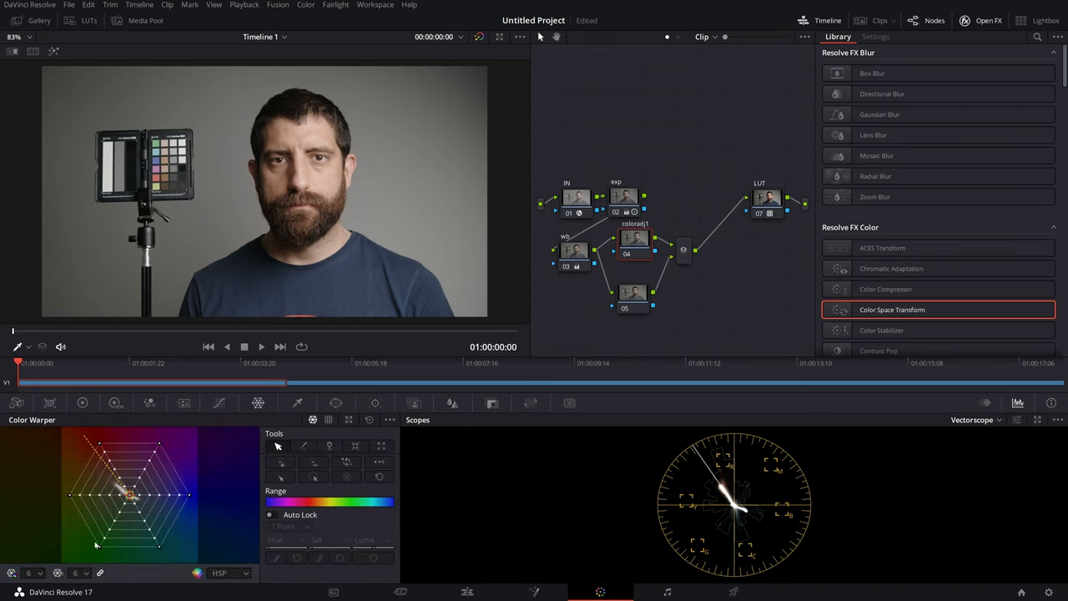
pyautogui.click(234, 572)
pyautogui.click(228, 563)
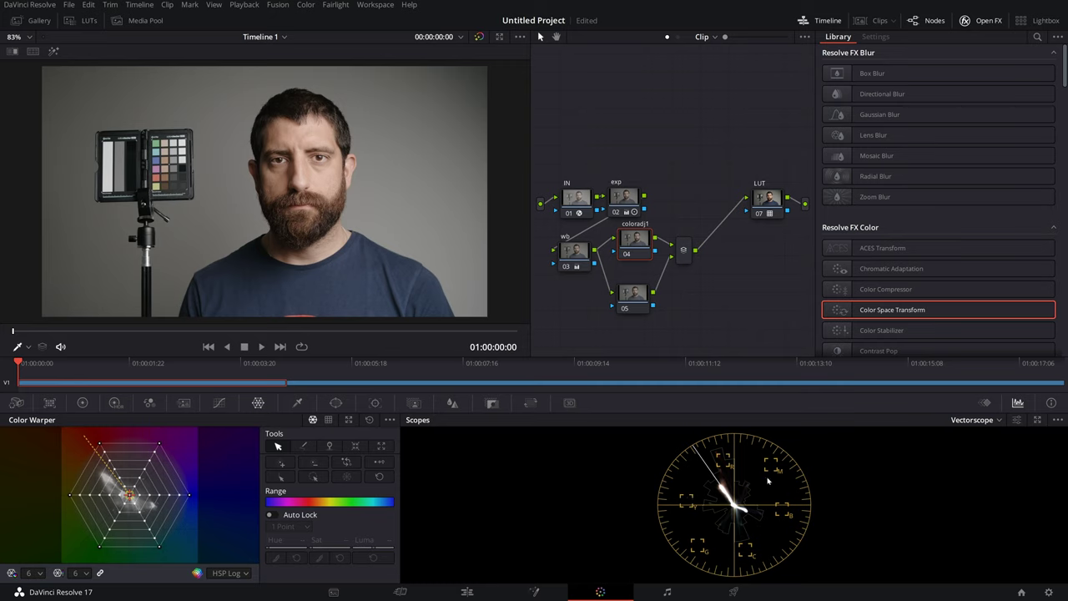
# Slightly rotate the Color Warper's outer red, magenta, blue and green points, bringing blue to hue 0.32 and green to hue 0.68
pyautogui.click(100, 445)
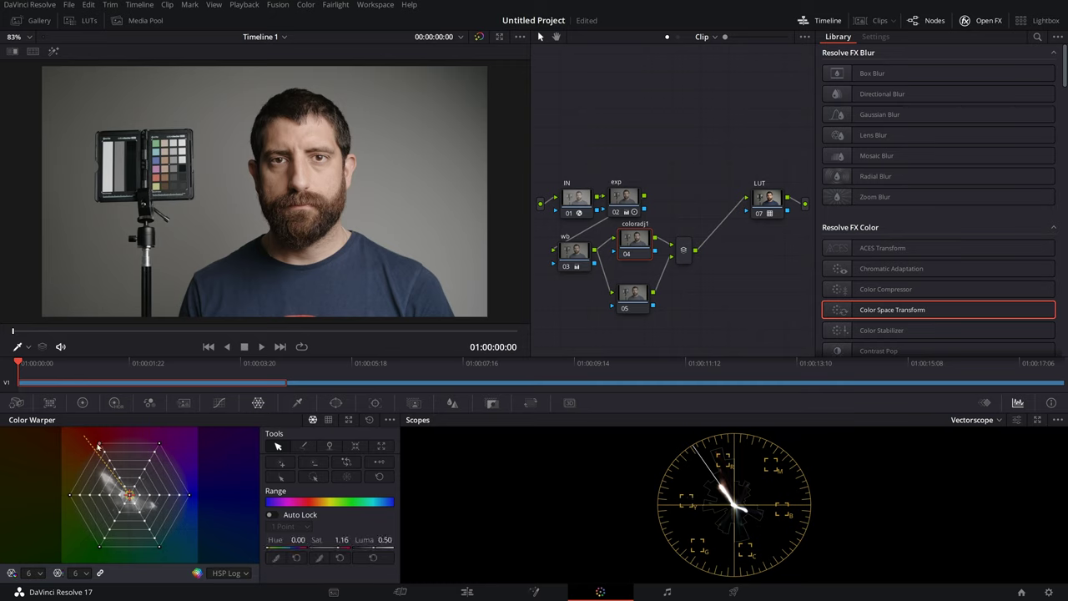
pyautogui.moveTo(100, 445)
pyautogui.mouseDown()
pyautogui.moveTo(107, 455)
pyautogui.moveTo(103, 441)
pyautogui.mouseUp()
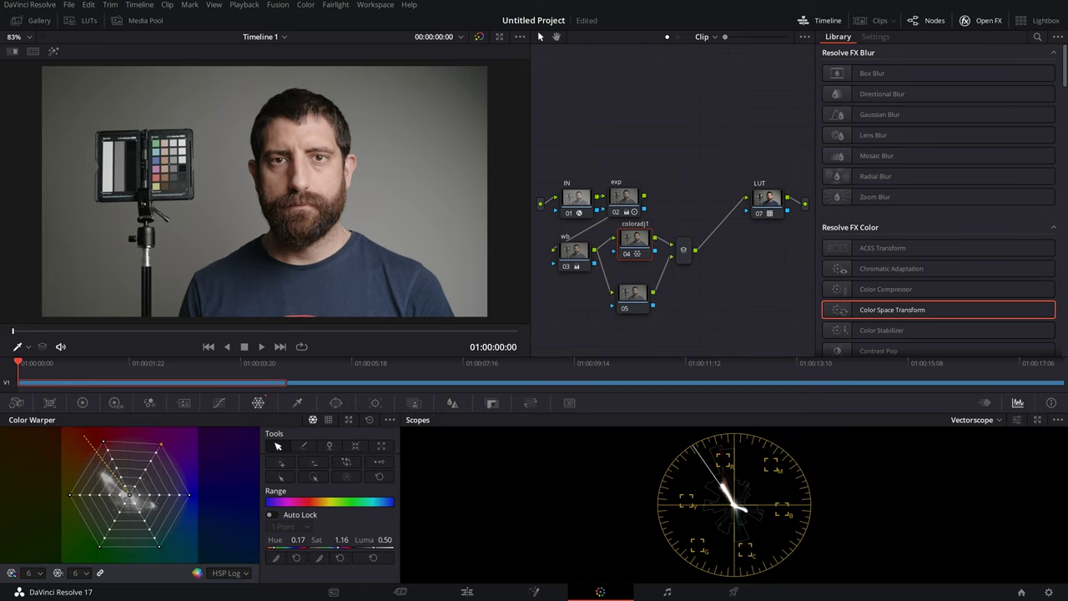
pyautogui.moveTo(162, 445); pyautogui.dragTo(158, 451)
pyautogui.click(190, 494)
pyautogui.moveTo(190, 493); pyautogui.dragTo(190, 492)
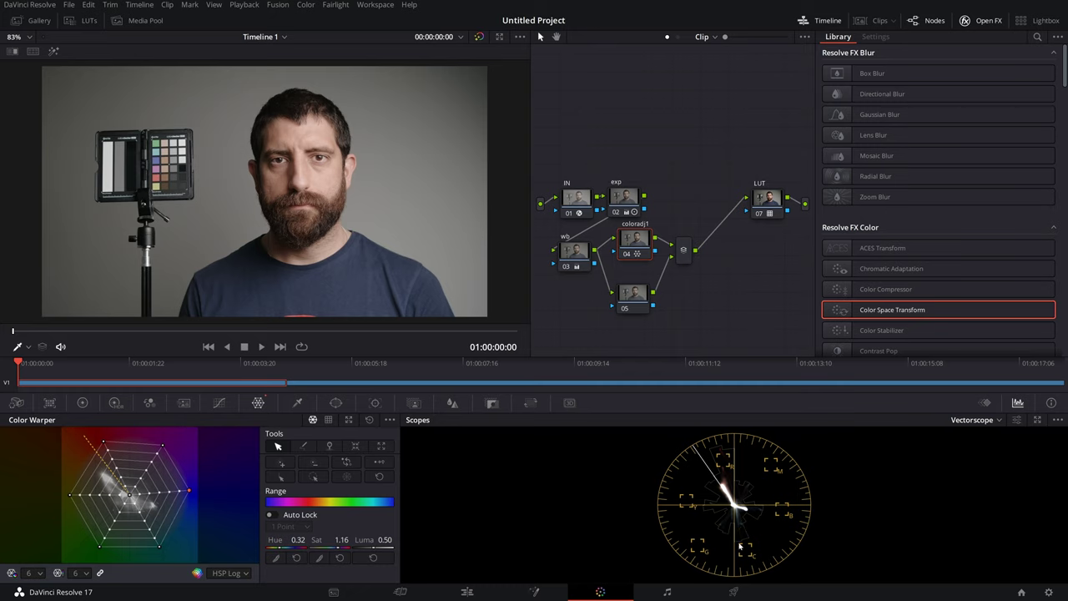
pyautogui.click(101, 546)
pyautogui.moveTo(101, 546); pyautogui.dragTo(95, 543)
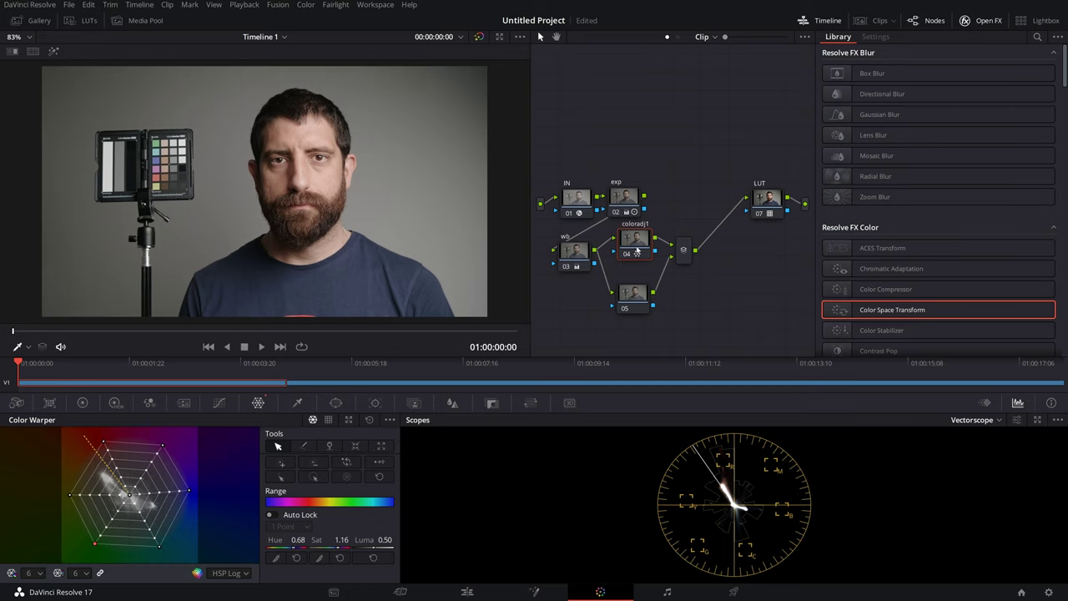
# Compare the image with the coloradj1 node disabled and enabled, and shift the node slightly back toward wb
pyautogui.moveTo(636, 249); pyautogui.dragTo(640, 253)
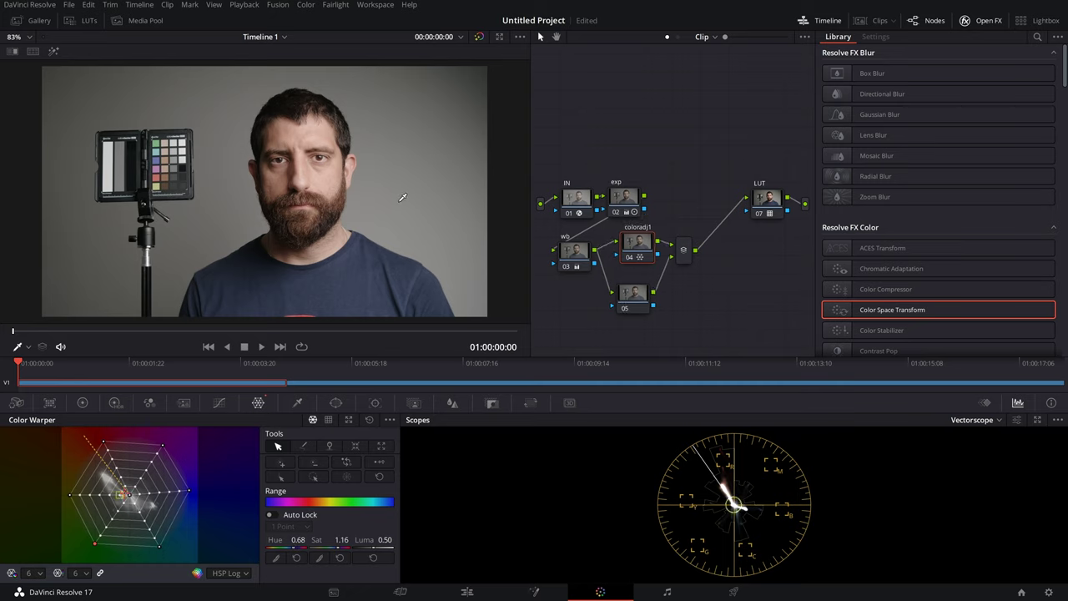
pyautogui.hotkey('ctrl', 'd')
pyautogui.hotkey('ctrl', 'd')
pyautogui.moveTo(638, 243); pyautogui.dragTo(630, 242)
# Label the lower parallel node coloradj2
pyautogui.click(642, 302)
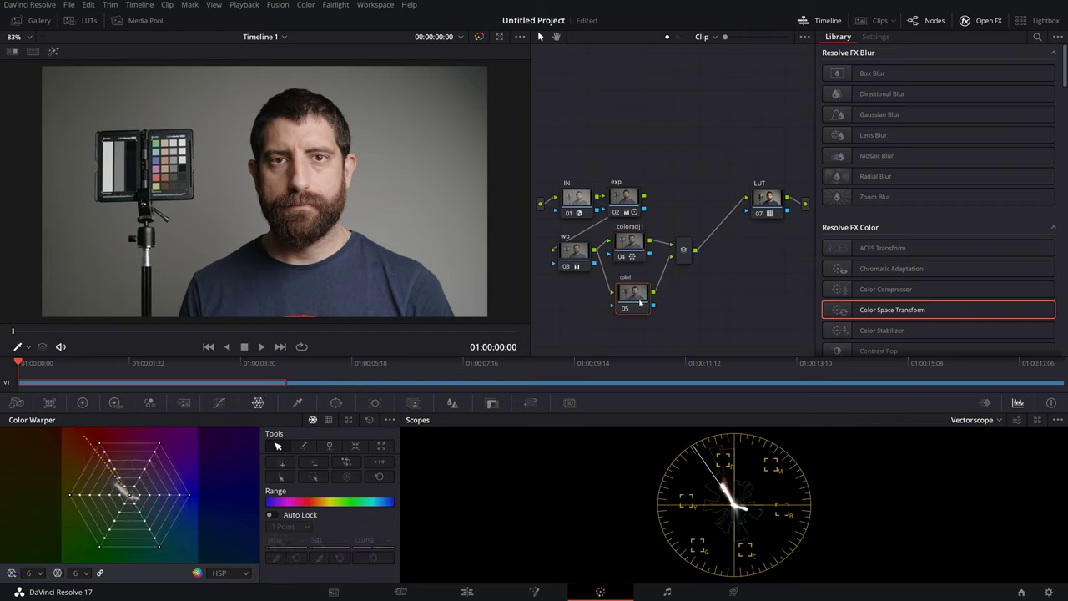
pyautogui.write('2')
pyautogui.press('Return')
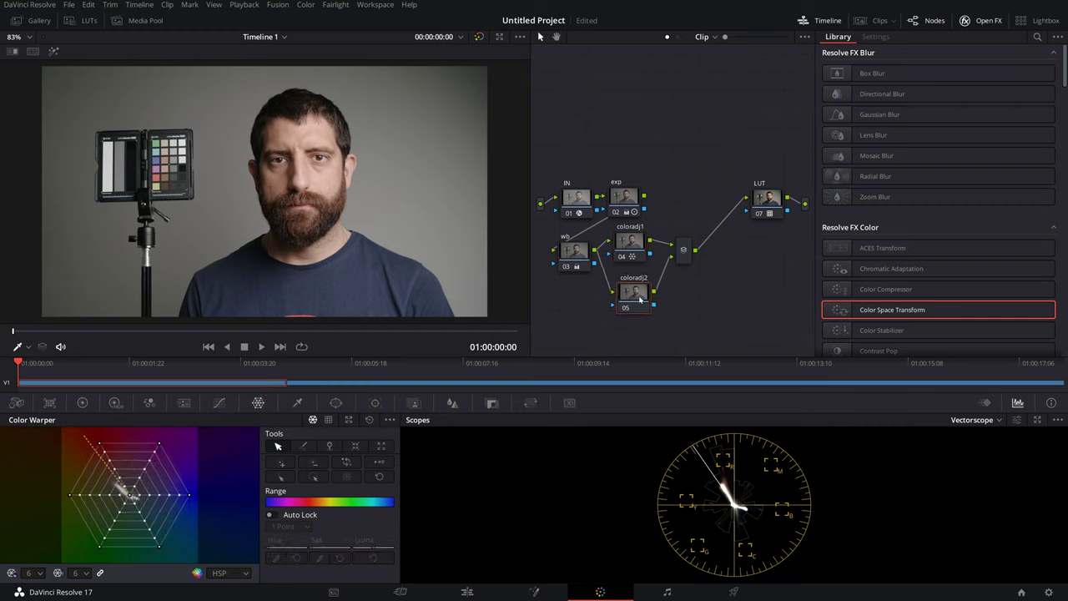
# Set the coloradj2 Color Warper to HSP Log with 8 divisions, shifting the outer red point to hue 0.96 and its magenta-side neighbor to 0.10
pyautogui.click(242, 574)
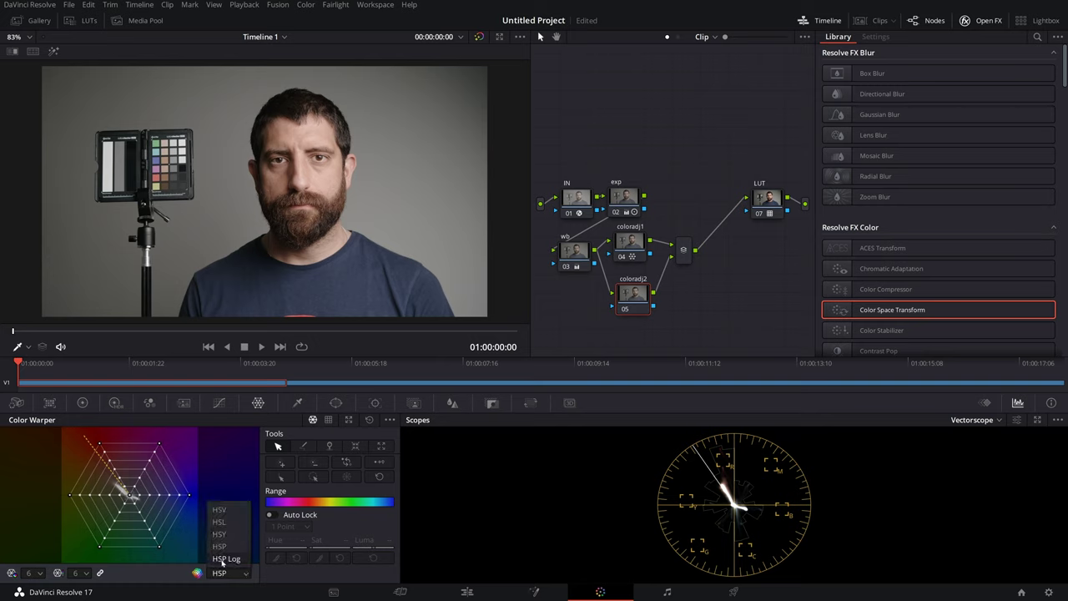
pyautogui.click(225, 560)
pyautogui.click(33, 573)
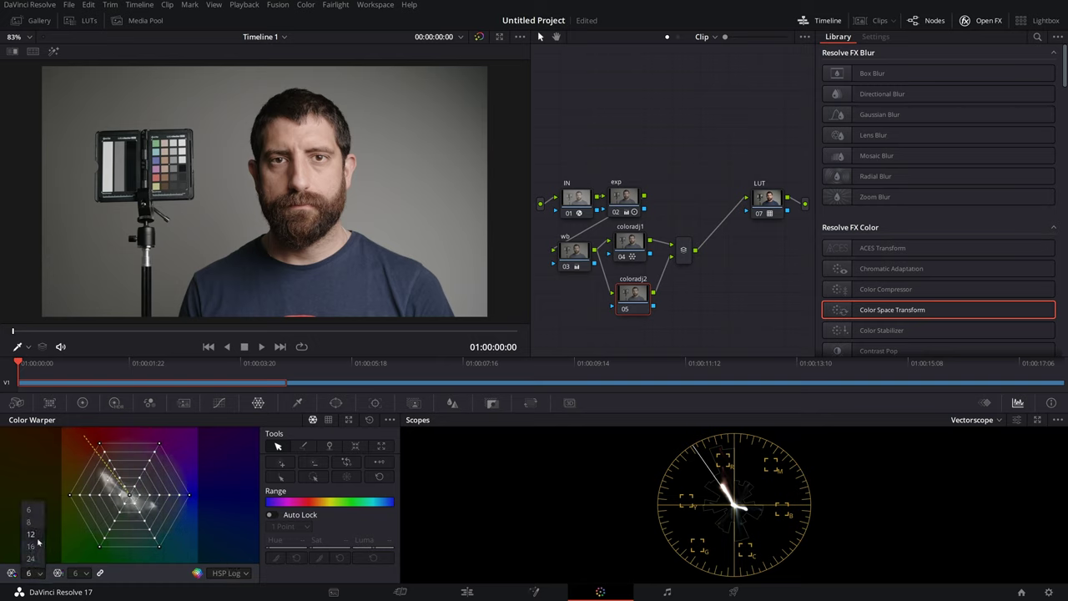
pyautogui.click(30, 524)
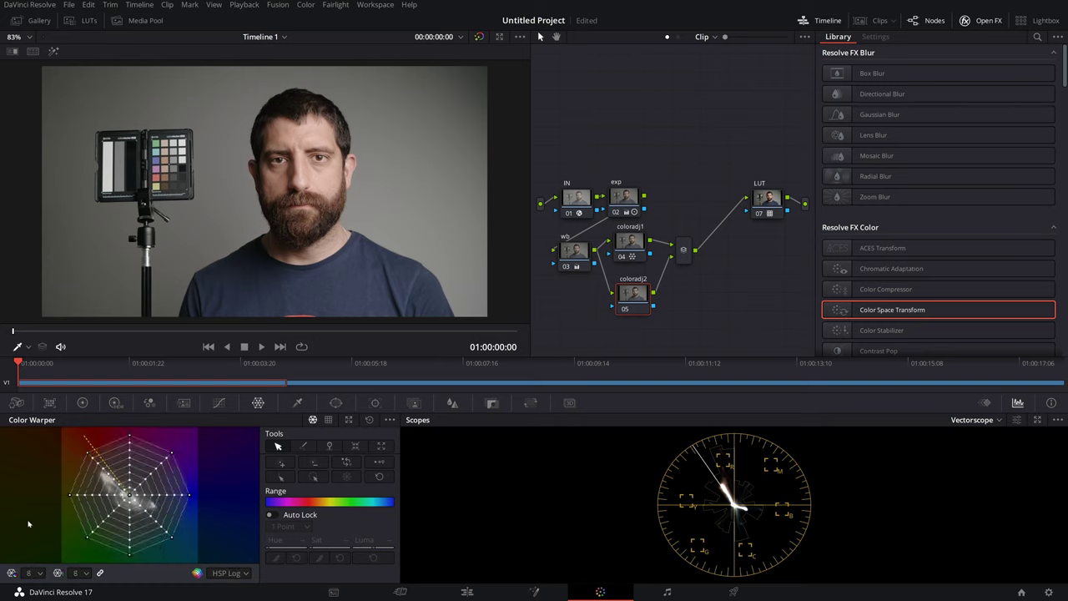
pyautogui.click(87, 455)
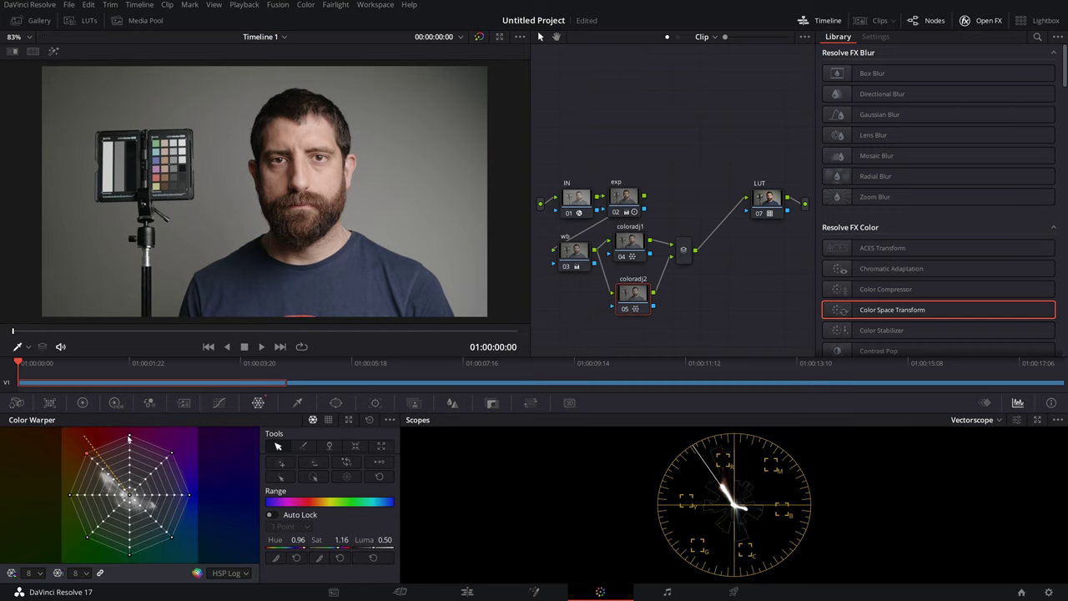
pyautogui.moveTo(299, 539); pyautogui.dragTo(299, 540)
# Compare the image with the coloradj2 node disabled and enabled
pyautogui.moveTo(640, 305); pyautogui.dragTo(640, 307)
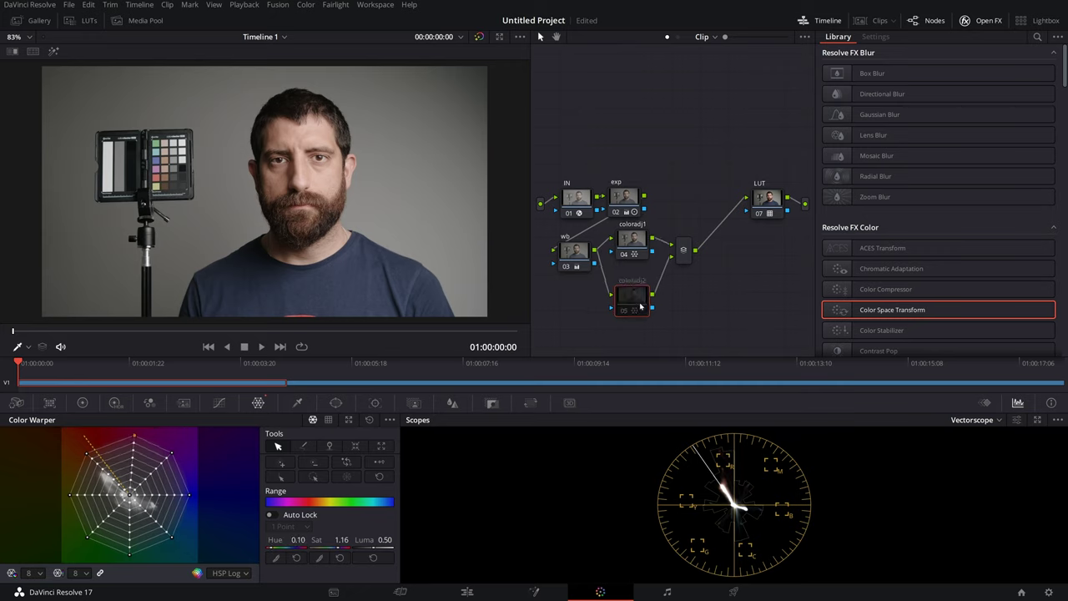
pyautogui.hotkey('ctrl', 'd')
pyautogui.hotkey('ctrl', 'd')
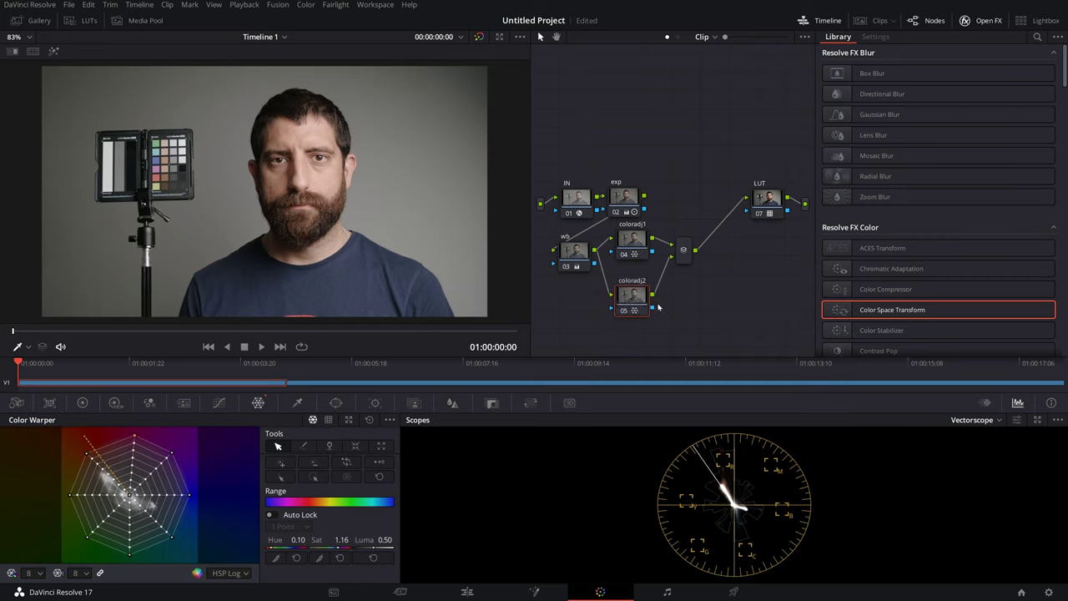
pyautogui.moveTo(640, 306); pyautogui.dragTo(637, 305)
pyautogui.hotkey('ctrl', 'd')
pyautogui.hotkey('ctrl', 'd')
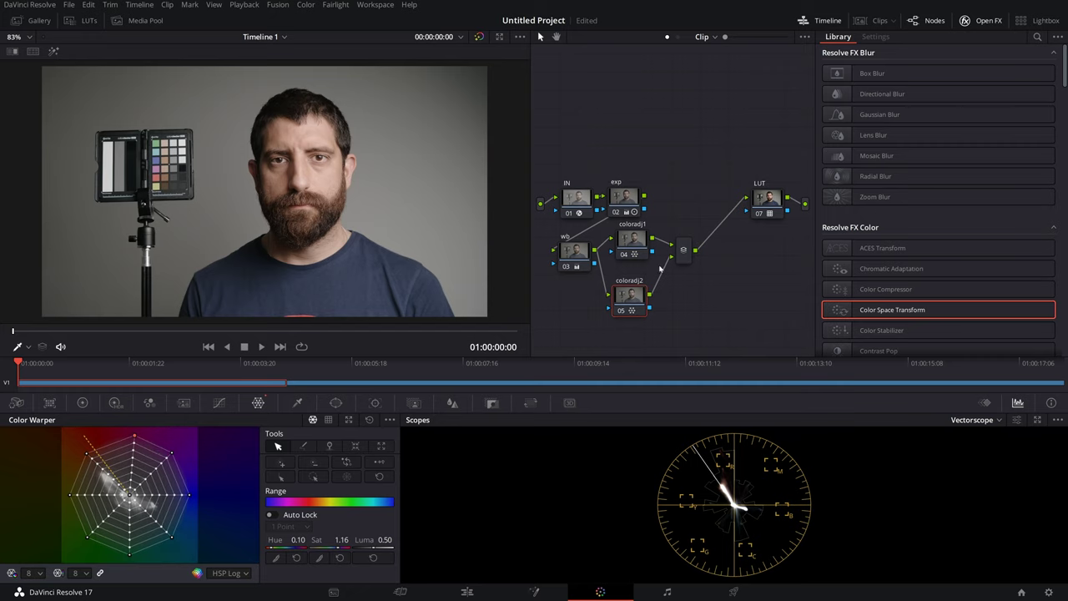
# Align coloradj1 above coloradj2, and compare the full grade with the ungraded image
pyautogui.moveTo(649, 241); pyautogui.dragTo(653, 242)
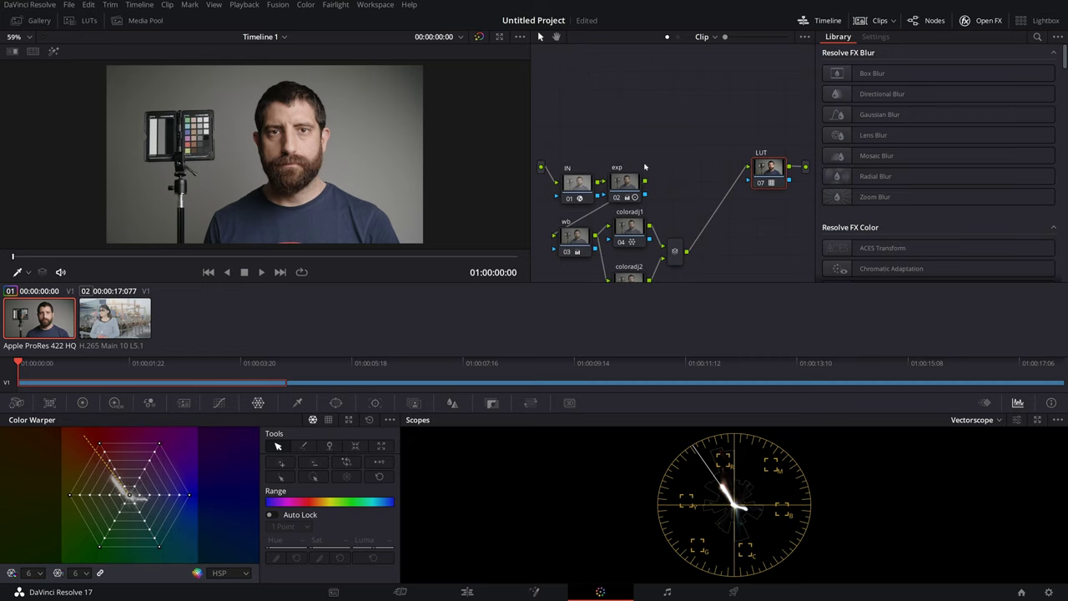
pyautogui.hotkey('shift', 'd')
pyautogui.hotkey('shift', 'd')
# Generate a 33 Point Cube LUT from the graded clip and save it in the ZCAM folder as ZCAM_+1_REC709_v002
pyautogui.rightClick(39, 321)
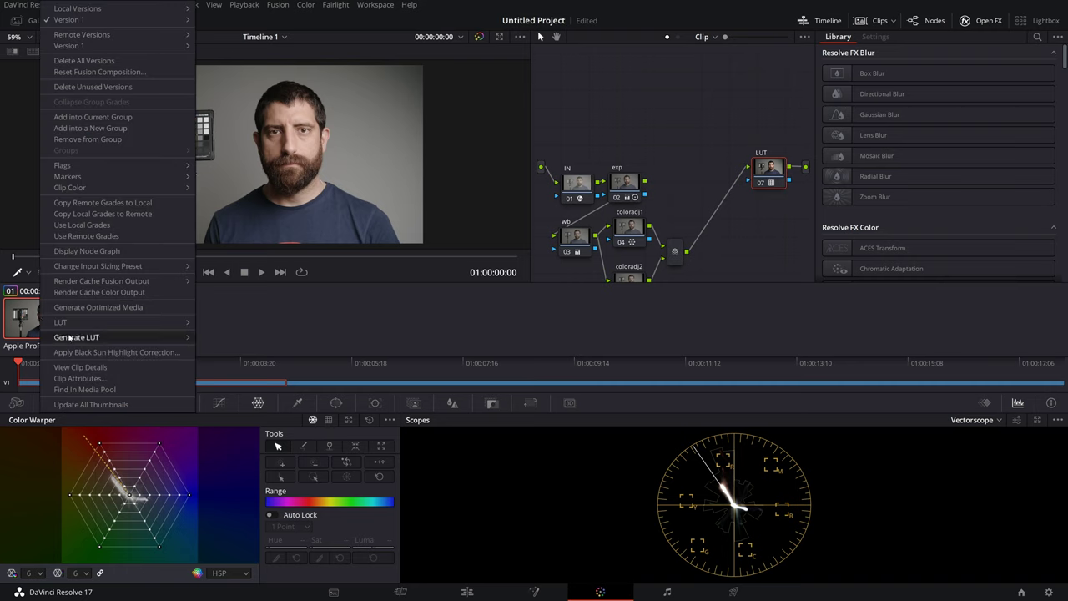
pyautogui.moveTo(72, 337)
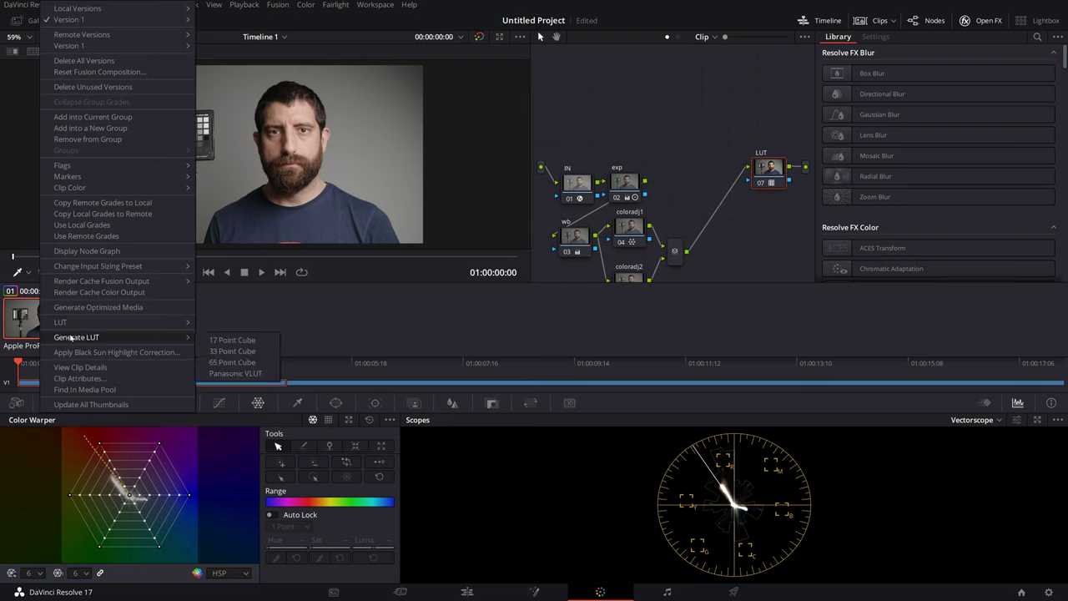
pyautogui.click(232, 351)
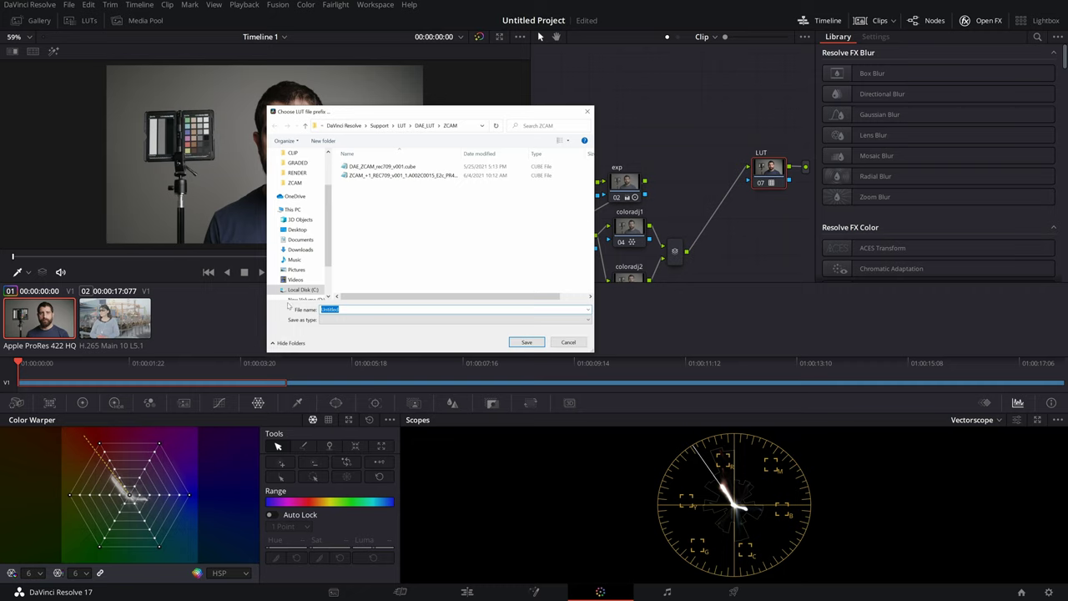
pyautogui.write('C')
pyautogui.write('ZCAM_+1')
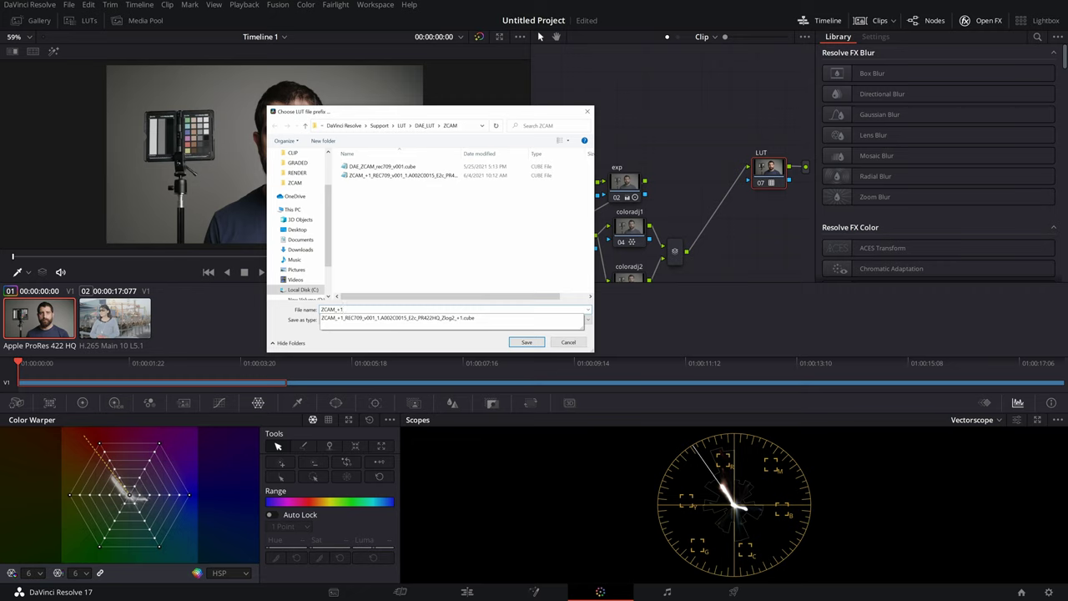
pyautogui.write('_REC709_v002')
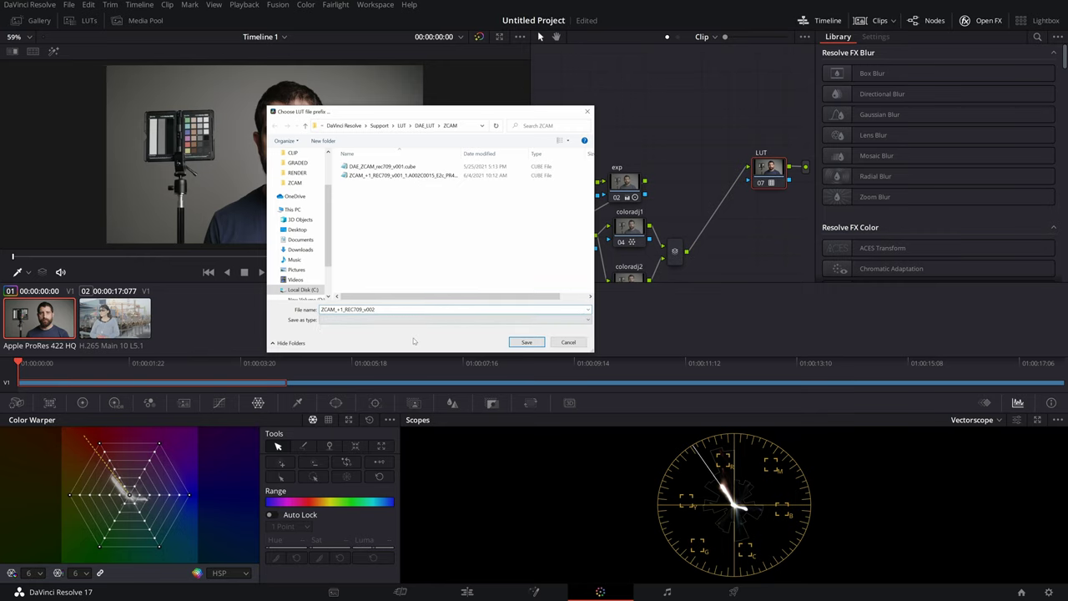
pyautogui.click(524, 342)
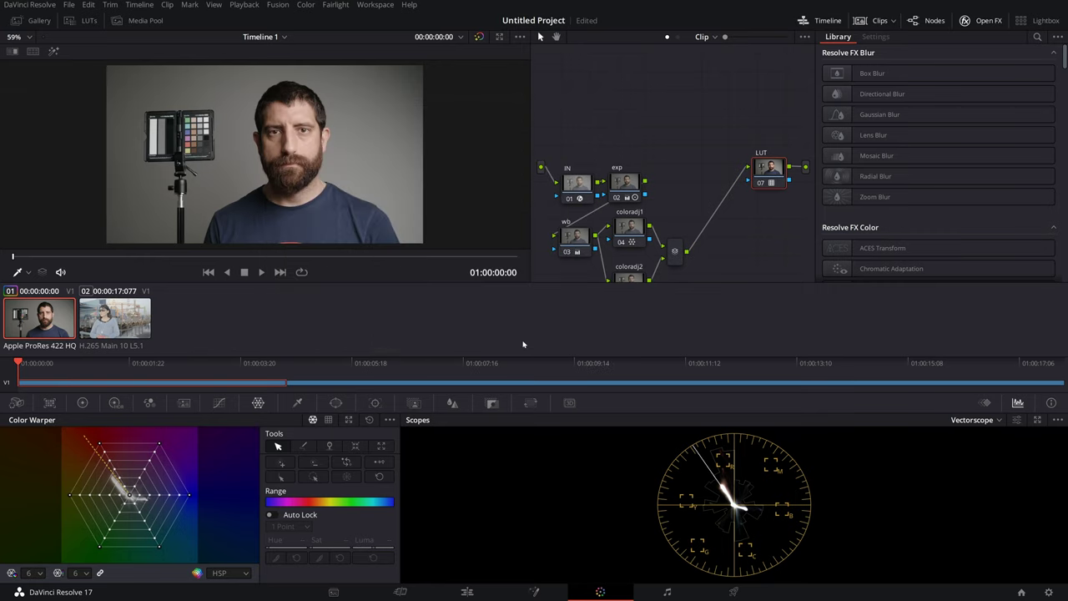
# Add a separate corrector node above the chain, wire it between source and output, and apply the new ZCAM_+1_REC709_v002 LUT to it
pyautogui.click(83, 20)
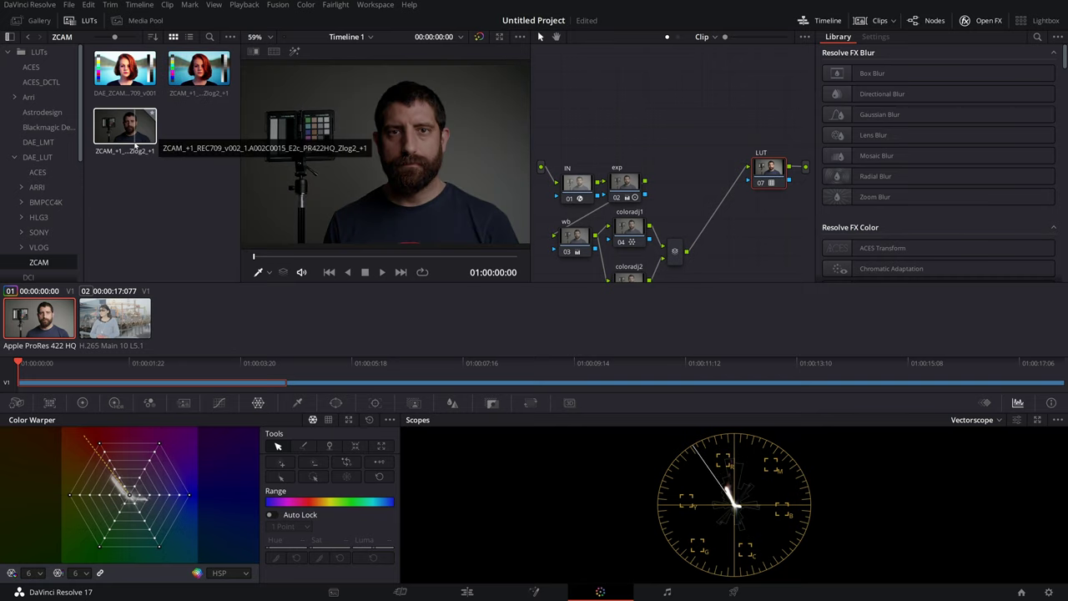
pyautogui.rightClick(636, 111)
pyautogui.moveTo(692, 133)
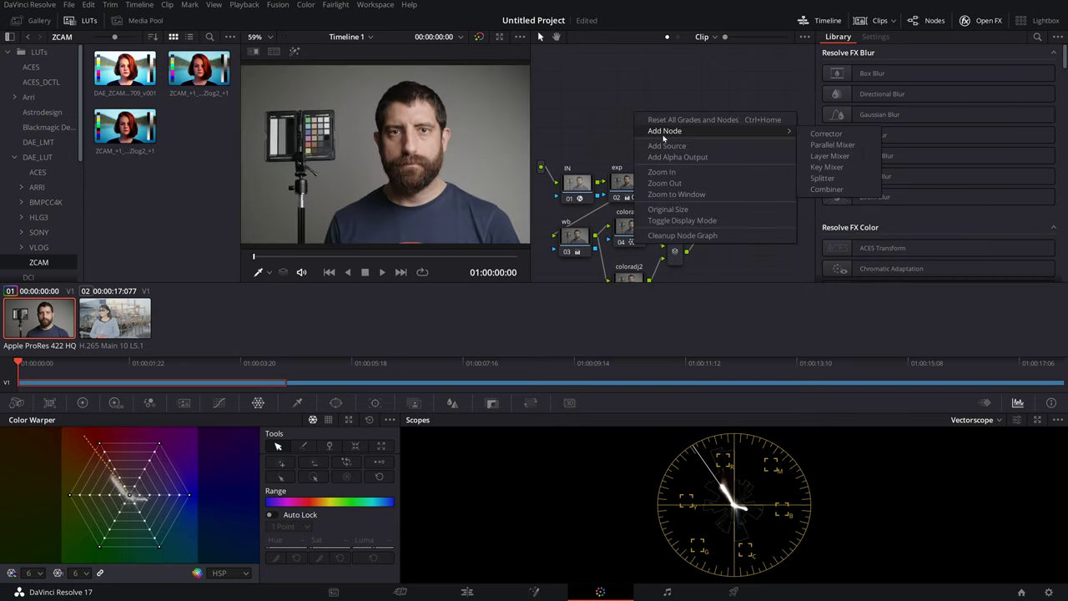
pyautogui.click(826, 134)
pyautogui.moveTo(618, 113); pyautogui.dragTo(612, 119)
pyautogui.moveTo(541, 167); pyautogui.dragTo(748, 167)
pyautogui.moveTo(617, 131); pyautogui.dragTo(631, 131)
pyautogui.doubleClick(125, 127)
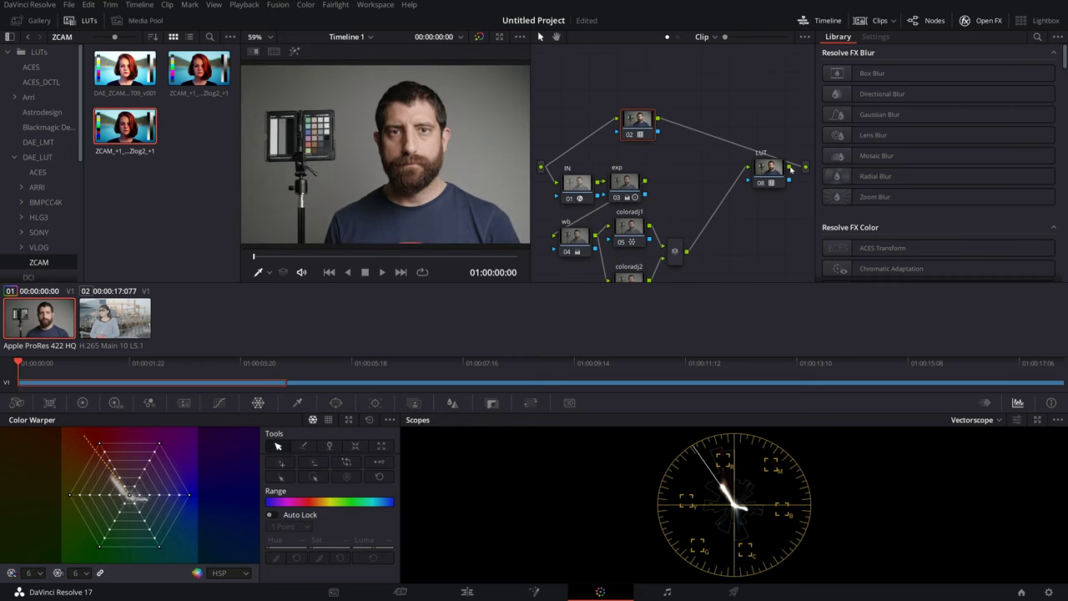
# Move the LUT node away from the output, and compare both grades by wiring the output alternately to it and the new corrector node
pyautogui.moveTo(767, 171); pyautogui.dragTo(739, 187)
pyautogui.moveTo(658, 119); pyautogui.dragTo(761, 181)
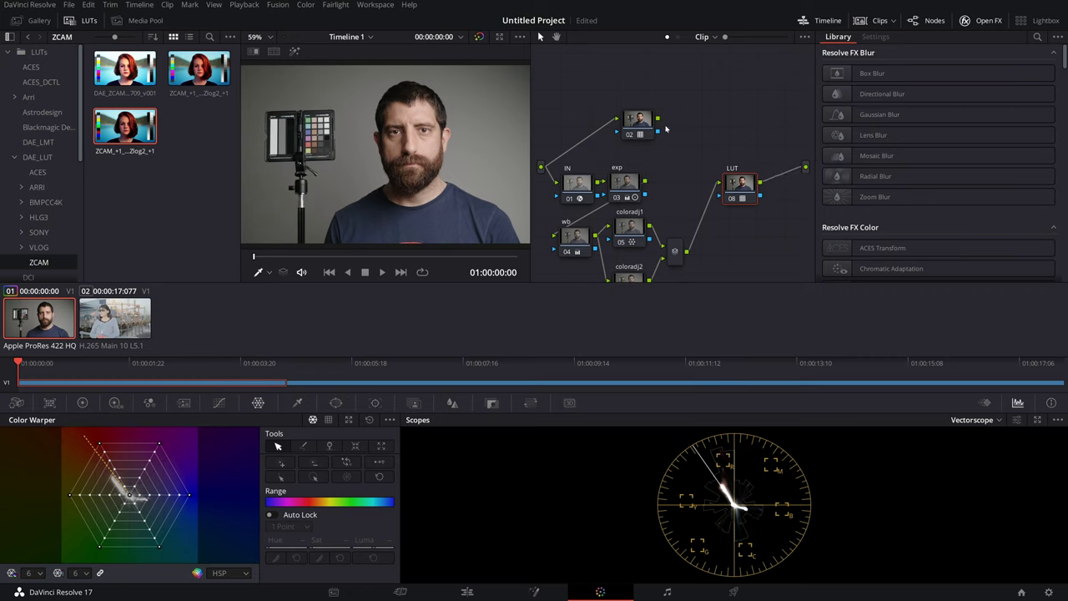
pyautogui.moveTo(659, 119); pyautogui.dragTo(804, 170)
pyautogui.moveTo(658, 120); pyautogui.dragTo(797, 169)
pyautogui.moveTo(658, 120); pyautogui.dragTo(806, 168)
# Switch the scopes to the waveform and compare the node chain with the generated-LUT node by swapping their output connections
pyautogui.click(1005, 418)
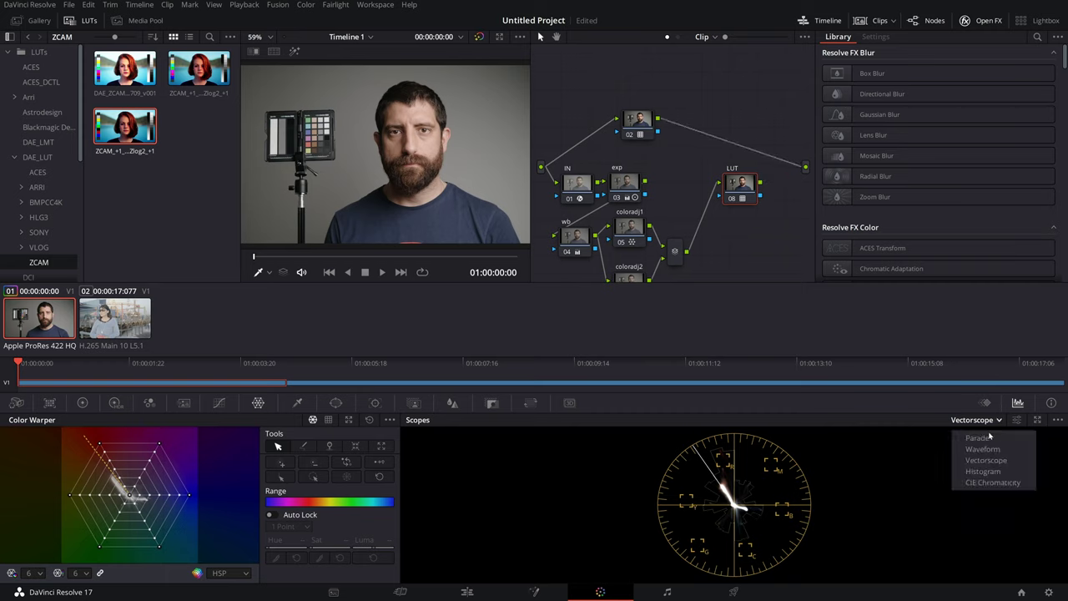
pyautogui.click(983, 449)
pyautogui.moveTo(760, 181); pyautogui.dragTo(805, 167)
pyautogui.moveTo(659, 119); pyautogui.dragTo(805, 168)
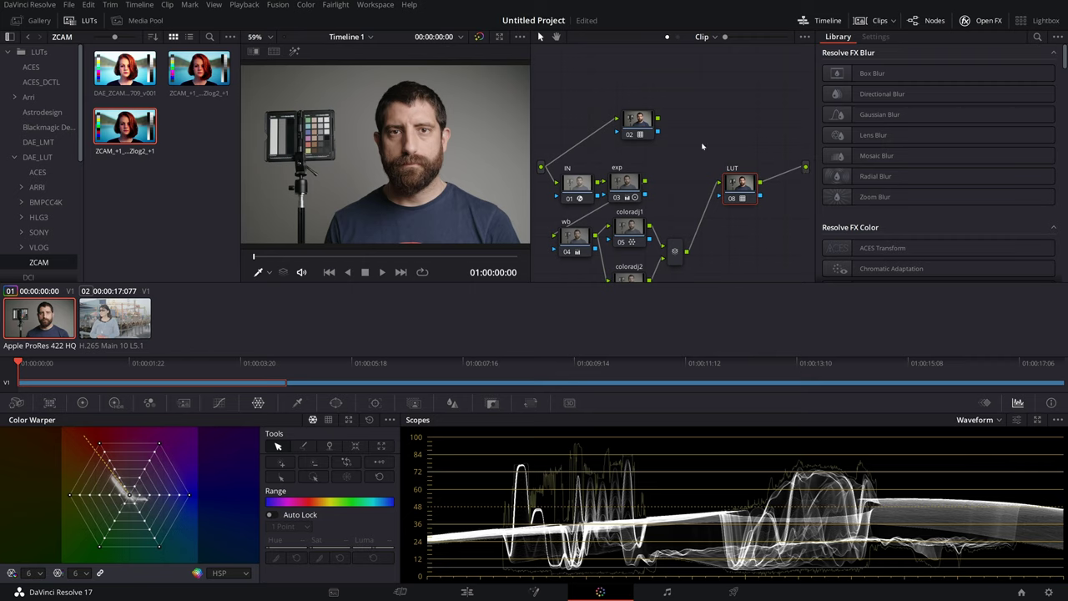
# Delete the separate generated-LUT node above the chain and wire the labelled LUT node back to the output
pyautogui.moveTo(657, 120); pyautogui.dragTo(787, 163)
pyautogui.click(646, 112)
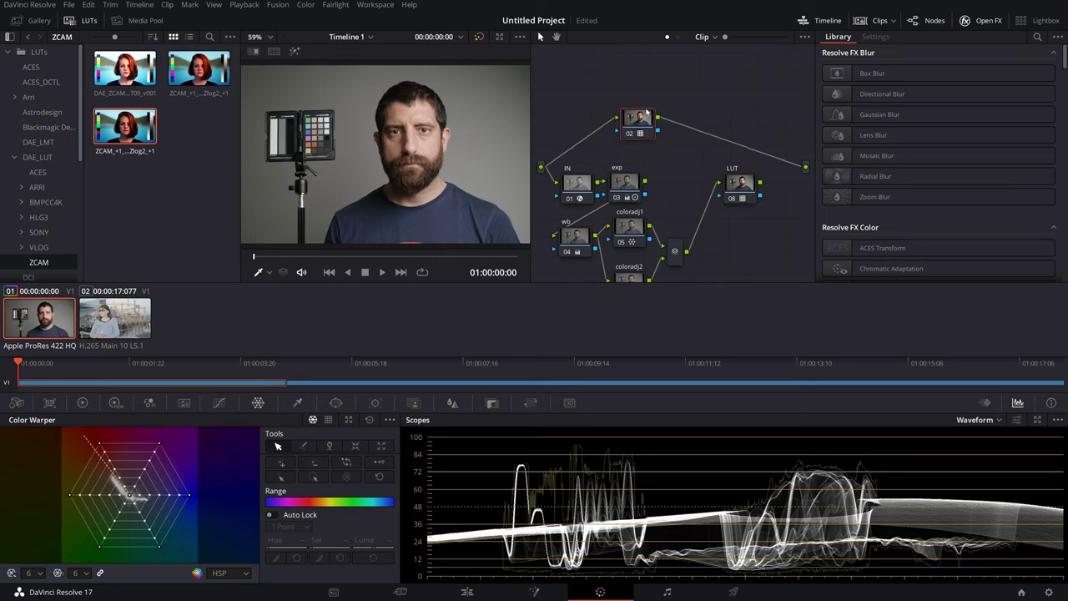
pyautogui.moveTo(647, 113)
pyautogui.mouseDown()
pyautogui.moveTo(643, 126)
pyautogui.moveTo(656, 129)
pyautogui.mouseUp()
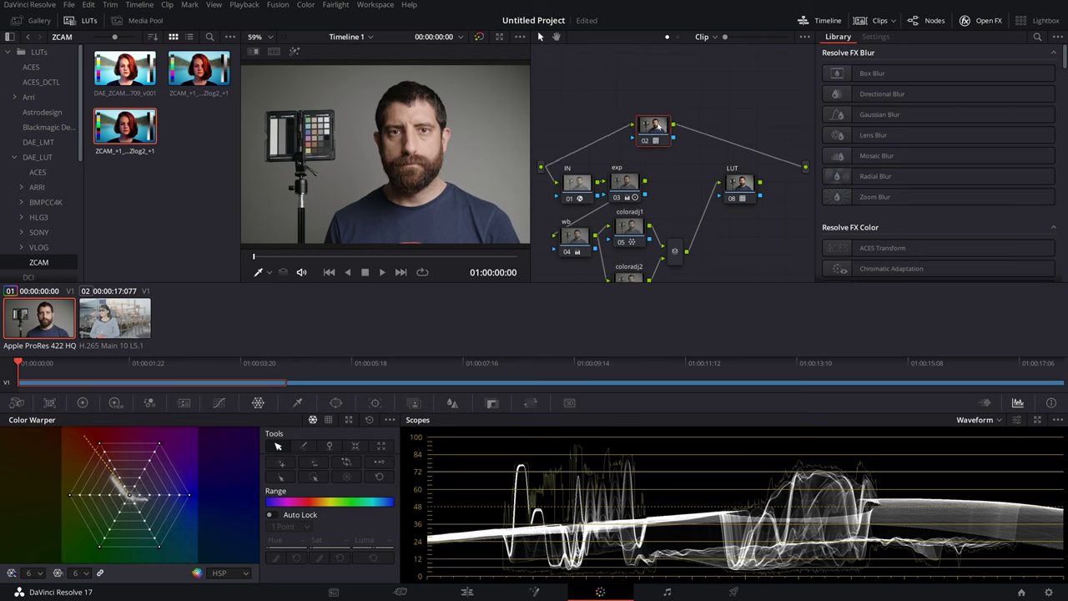
pyautogui.rightClick(656, 129)
pyautogui.click(705, 208)
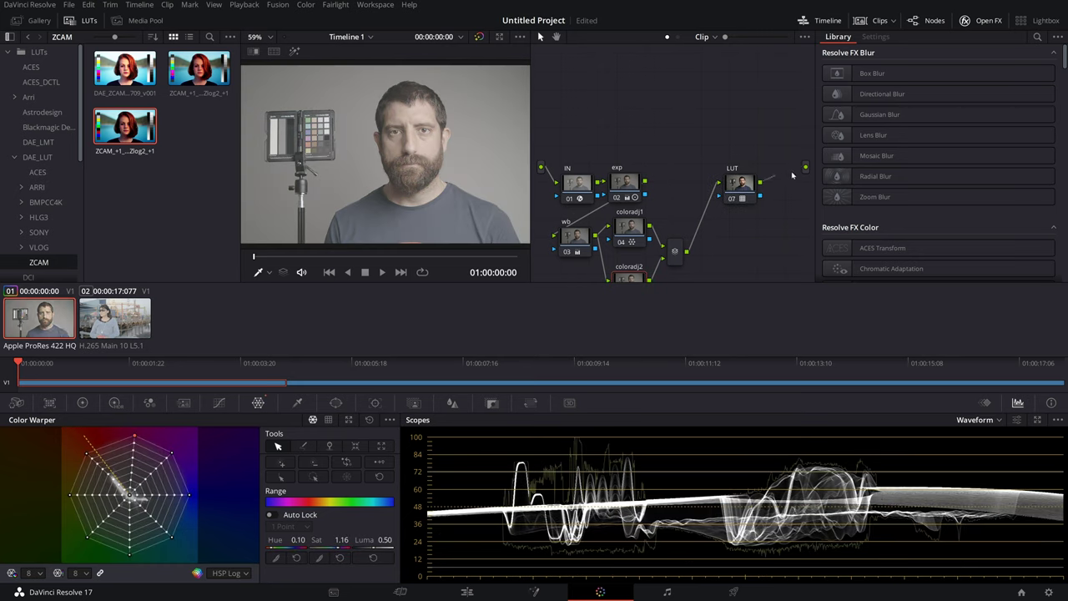
pyautogui.moveTo(793, 175); pyautogui.dragTo(805, 167)
pyautogui.moveTo(738, 181); pyautogui.dragTo(765, 167)
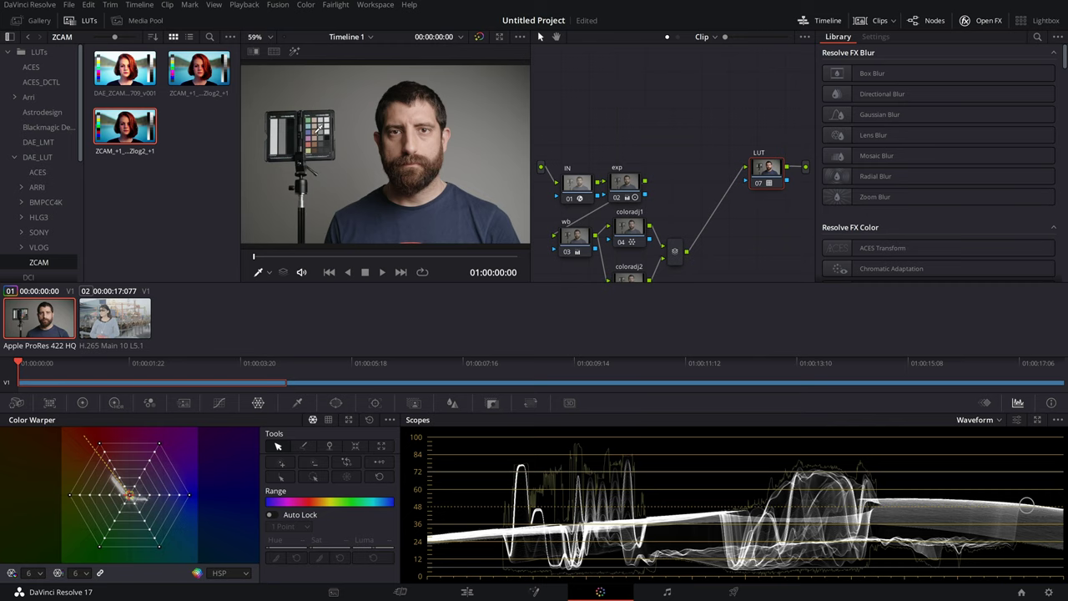
# Hide the LUT browser and clip thumbnails, and enlarge the image in the viewer
pyautogui.click(82, 20)
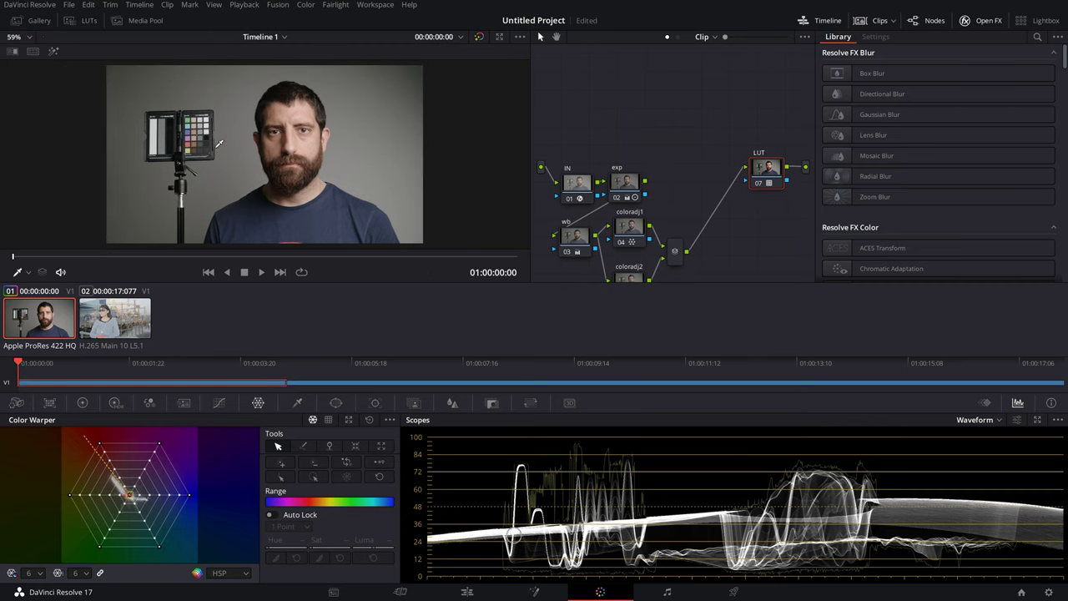
pyautogui.click(871, 23)
pyautogui.click(27, 38)
pyautogui.click(25, 56)
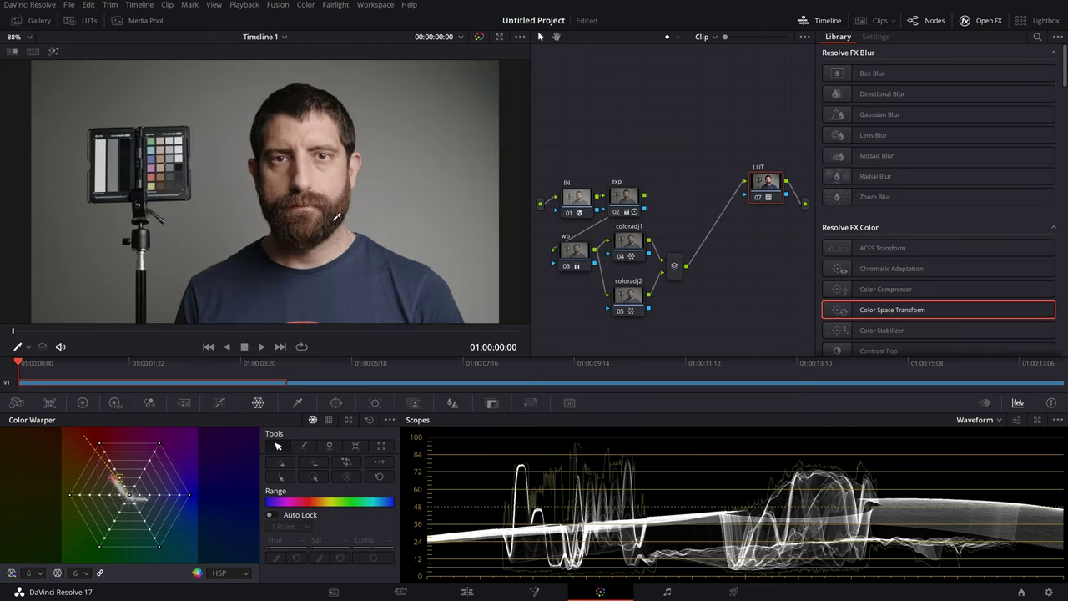
# Reset the grade of the LUT node at the end of the chain to remove its conversion LUT
pyautogui.click(578, 196)
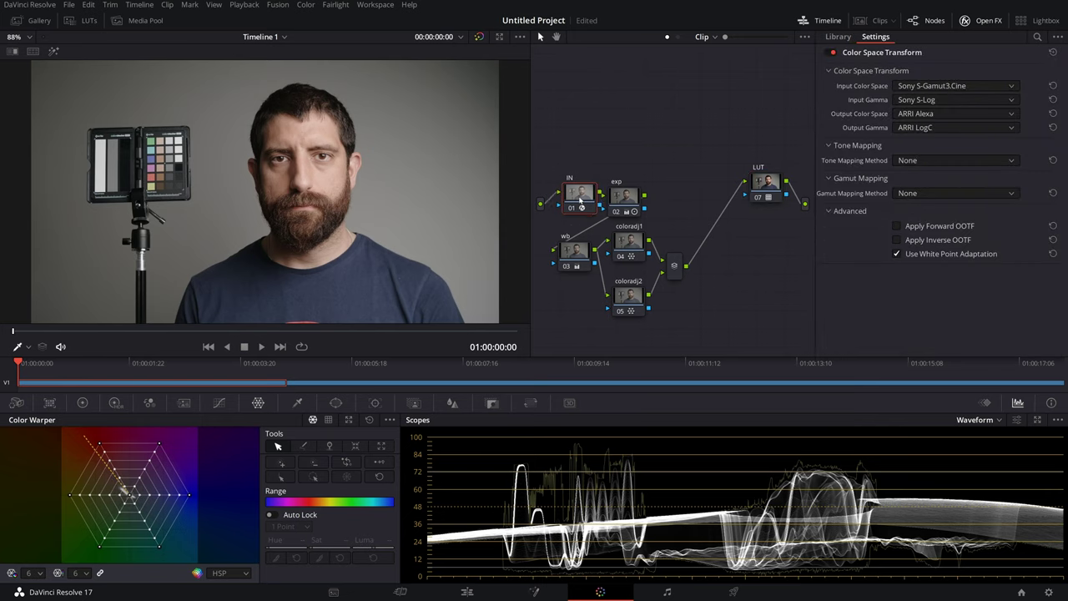
pyautogui.moveTo(580, 200); pyautogui.dragTo(577, 206)
pyautogui.click(763, 184)
pyautogui.rightClick(760, 182)
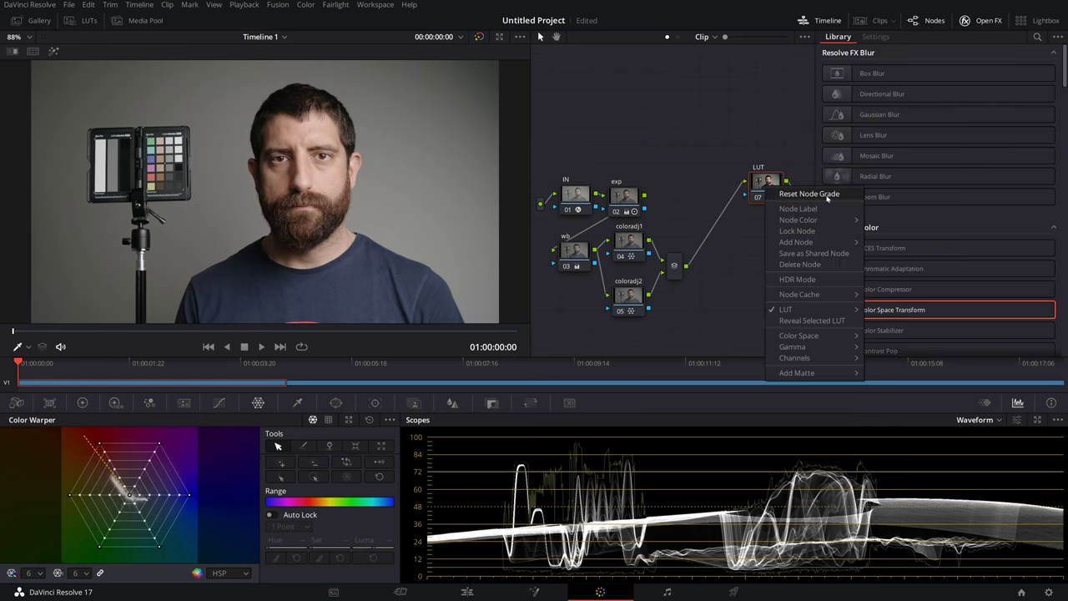
pyautogui.click(771, 190)
pyautogui.moveTo(771, 185); pyautogui.dragTo(764, 204)
# Apply the REC709 LUT "RWG_Log3G10 to REC709_BT1886 with HIGH_CONTRAST and R_4_VerySoft size_33 v1.13" from RED_IPP2_LUTS to the LUT node
pyautogui.click(85, 20)
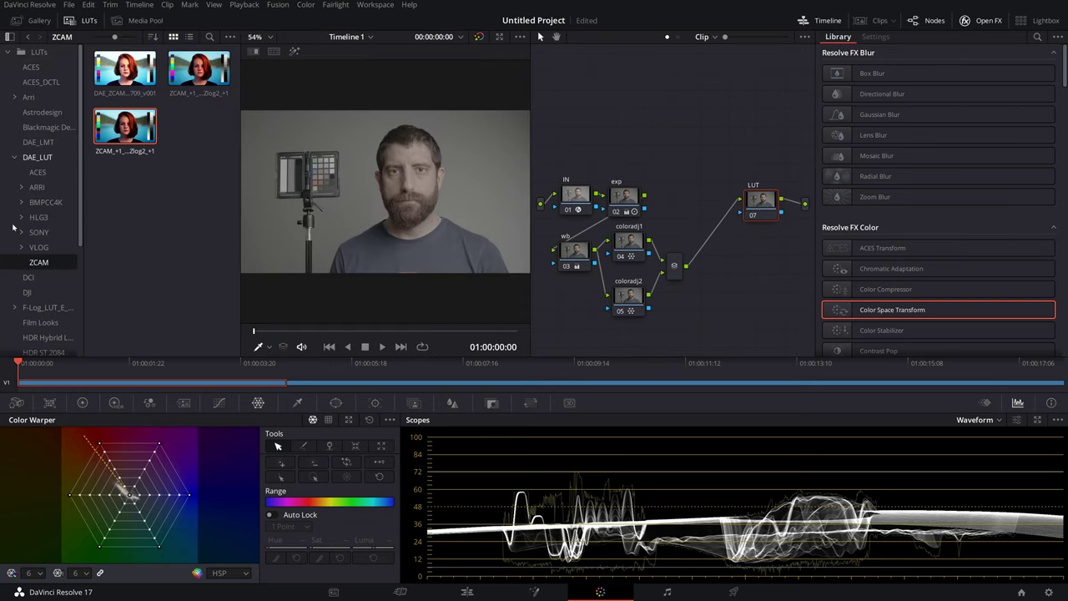
pyautogui.scroll(-5, 59, 176)
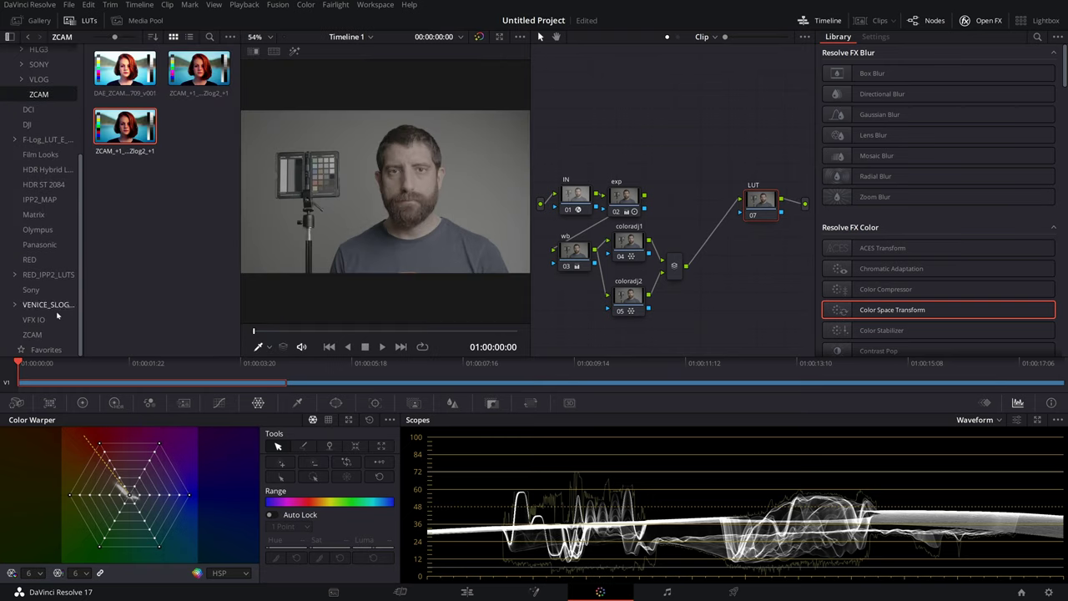
pyautogui.click(40, 278)
pyautogui.doubleClick(199, 74)
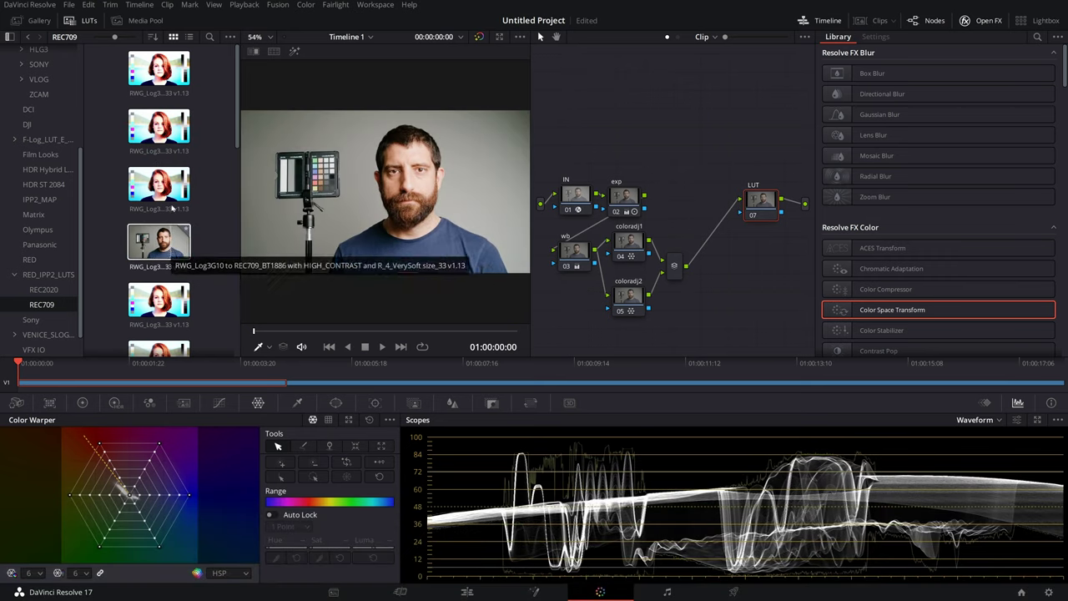
pyautogui.scroll(-5, 196, 193)
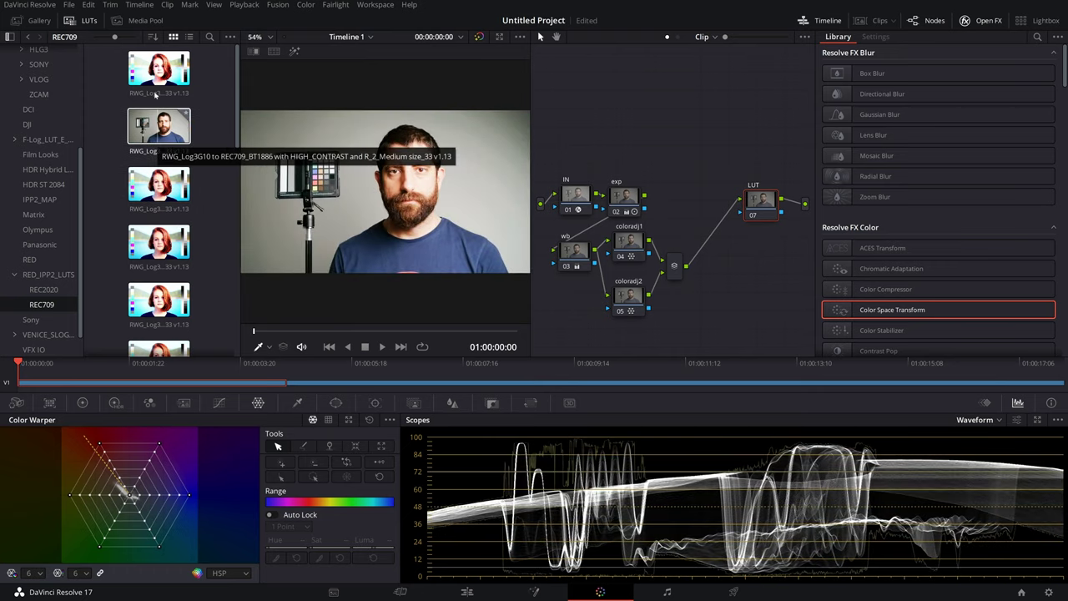
pyautogui.scroll(-3, 192, 209)
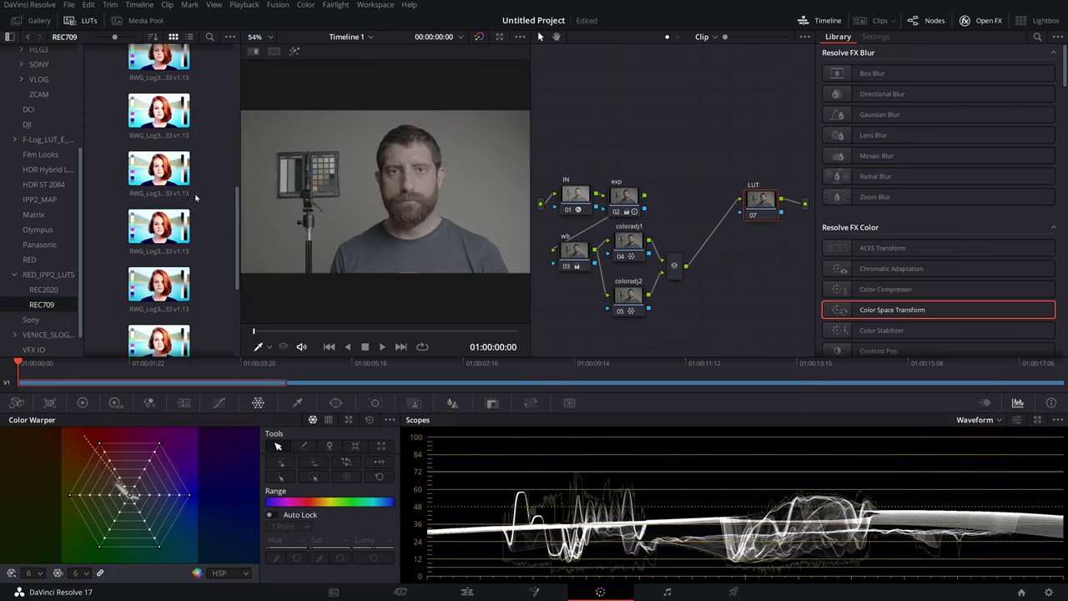
pyautogui.scroll(5, 159, 263)
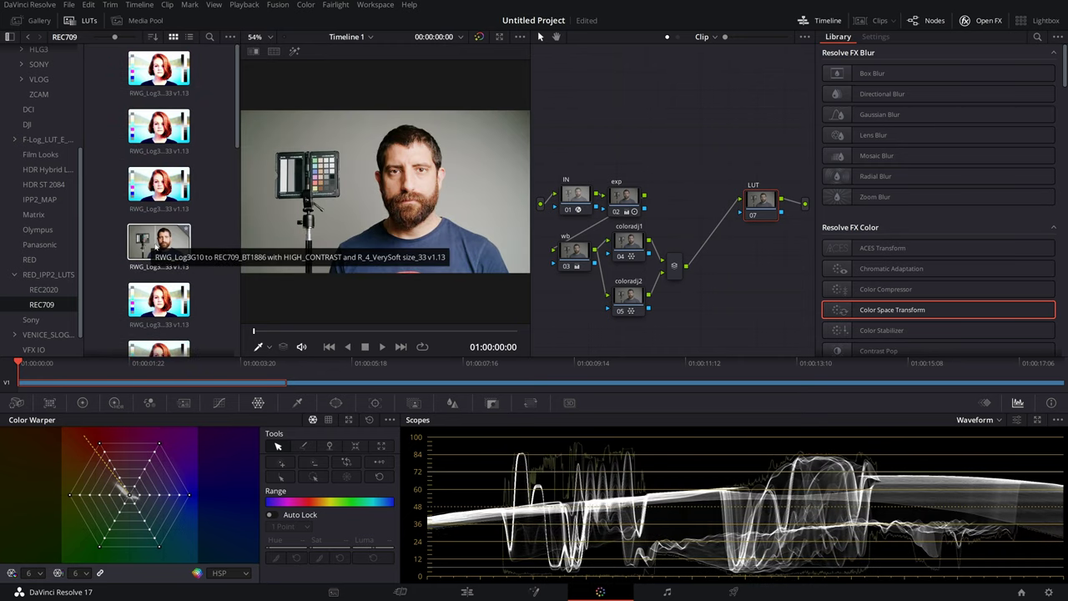
pyautogui.doubleClick(144, 244)
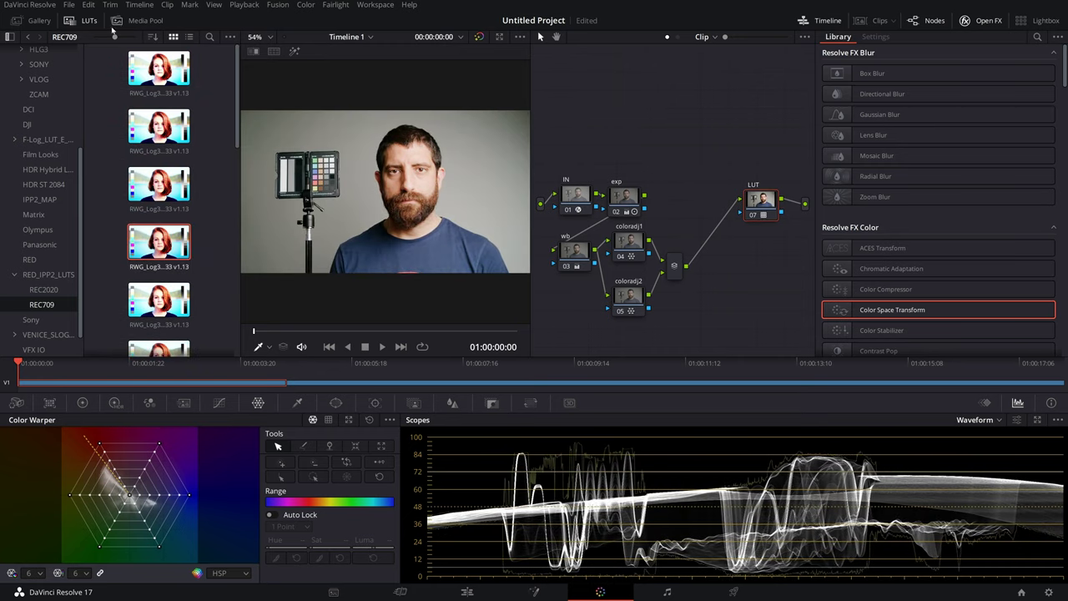
pyautogui.click(83, 20)
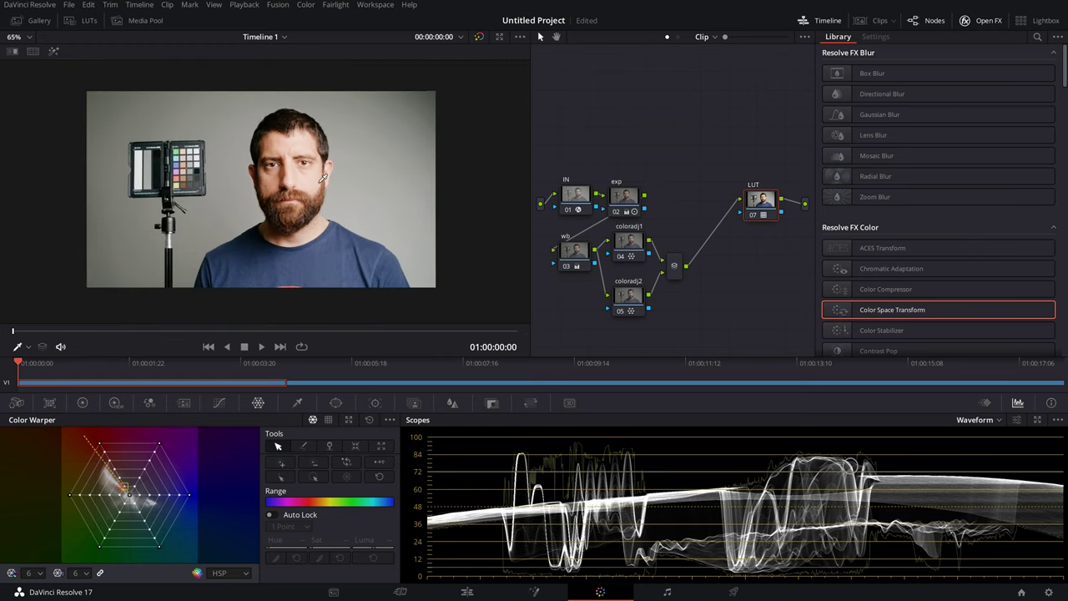
# Reset the exp node's grade and display the primaries color wheels
pyautogui.click(575, 195)
pyautogui.click(622, 198)
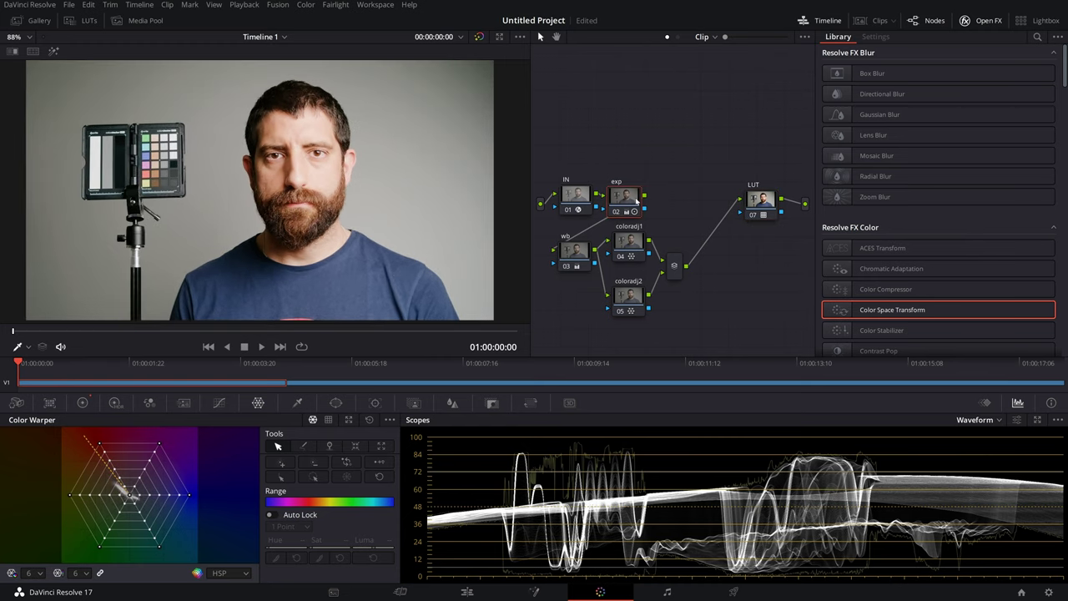
pyautogui.rightClick(631, 200)
pyautogui.click(647, 213)
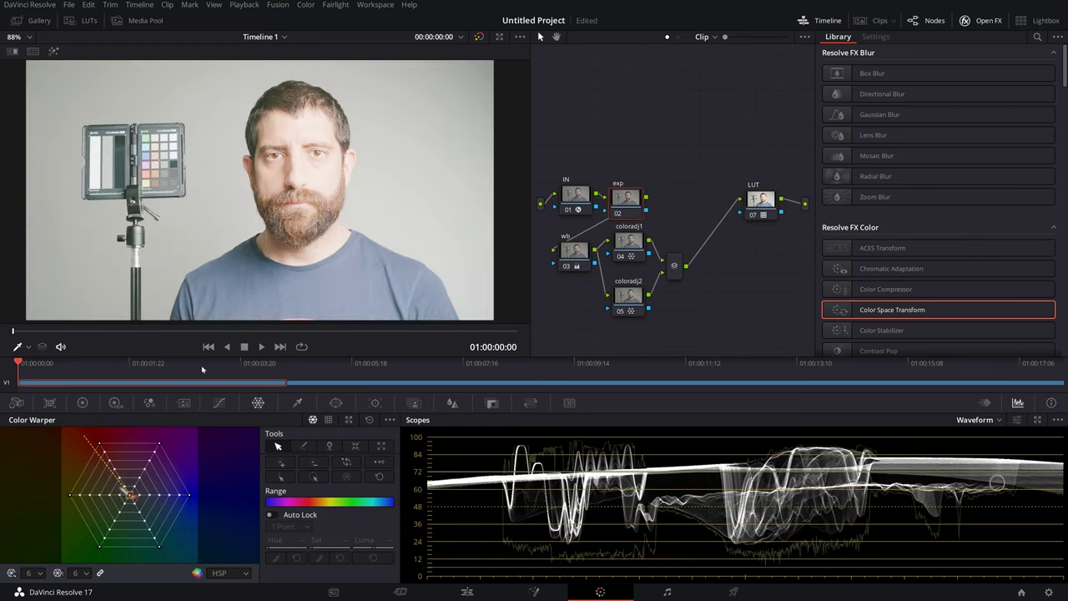
pyautogui.click(82, 402)
pyautogui.moveTo(760, 198); pyautogui.dragTo(768, 200)
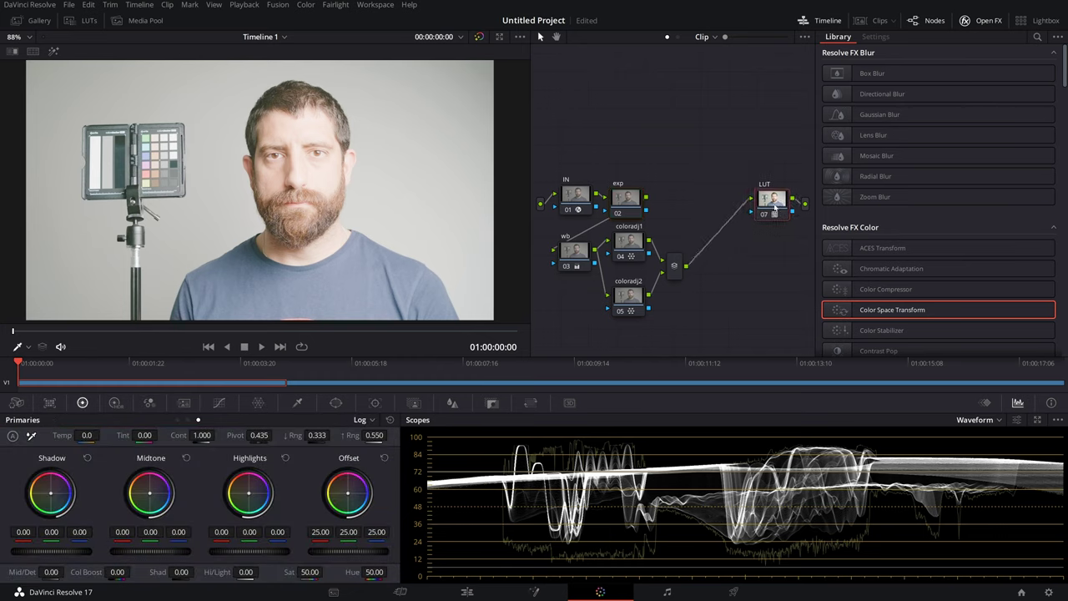
# Set the IN node's Color Space Transform output color space to REDWideGamutRGB and output gamma to RED Log3G10
pyautogui.click(574, 199)
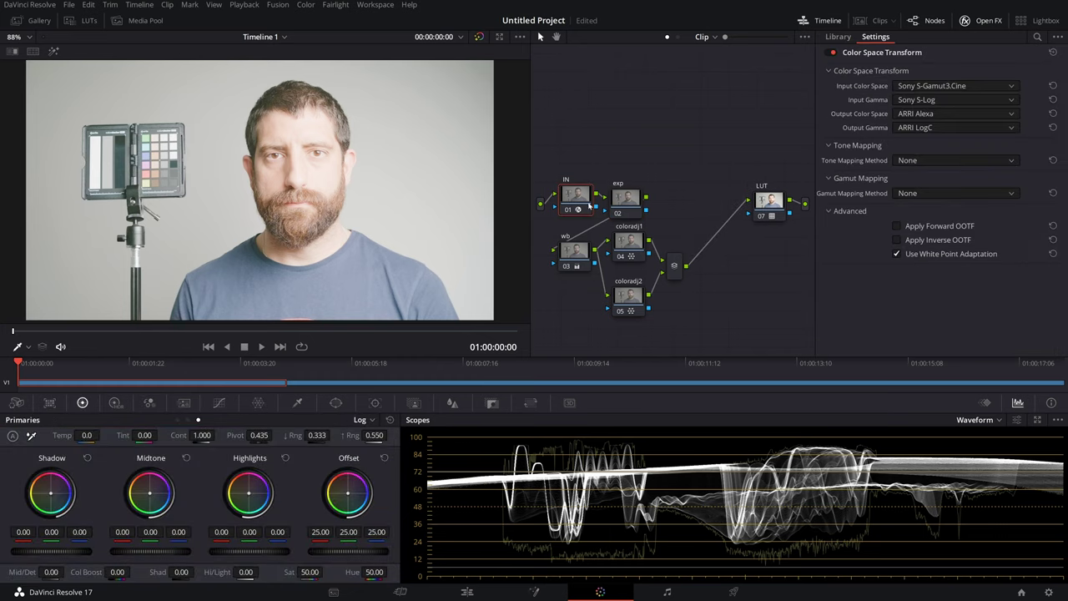
pyautogui.moveTo(588, 202)
pyautogui.mouseDown()
pyautogui.moveTo(589, 146)
pyautogui.moveTo(588, 193)
pyautogui.mouseUp()
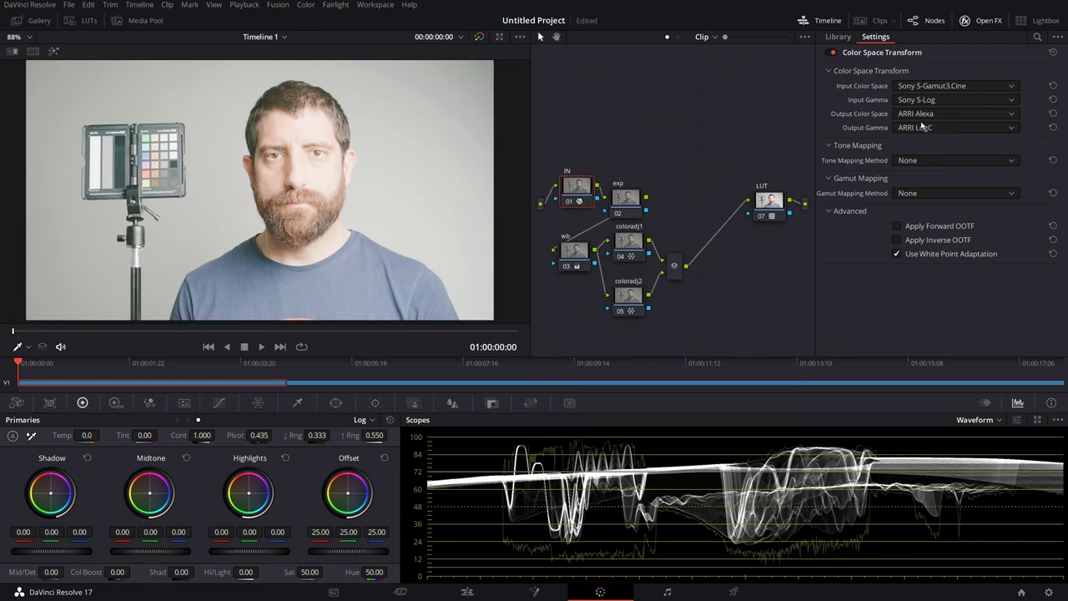
pyautogui.click(954, 123)
pyautogui.scroll(-5, 967, 198)
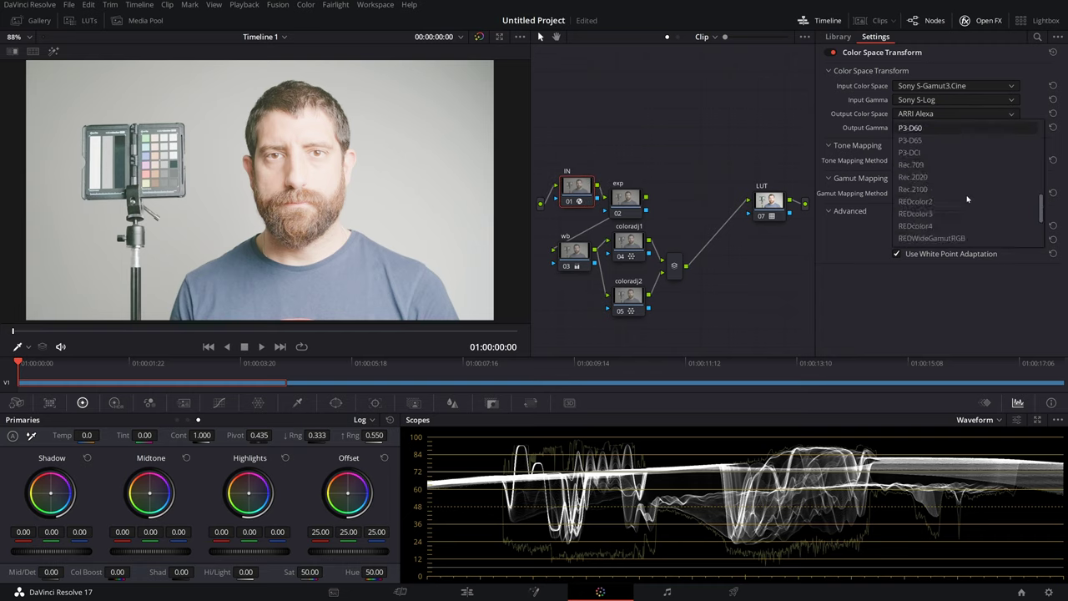
pyautogui.click(943, 239)
pyautogui.click(930, 130)
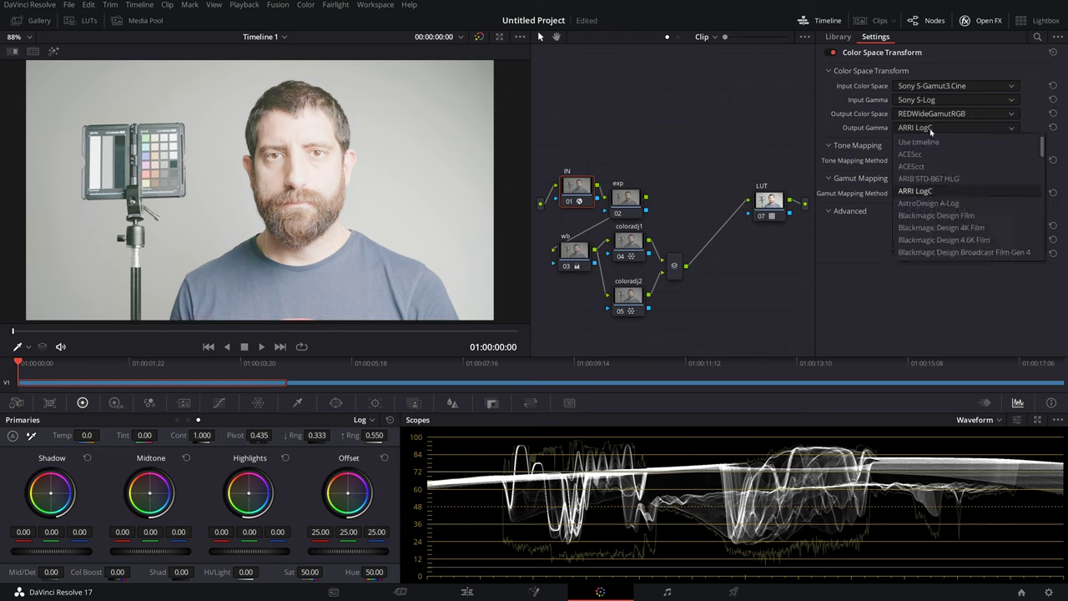
pyautogui.scroll(-10, 929, 209)
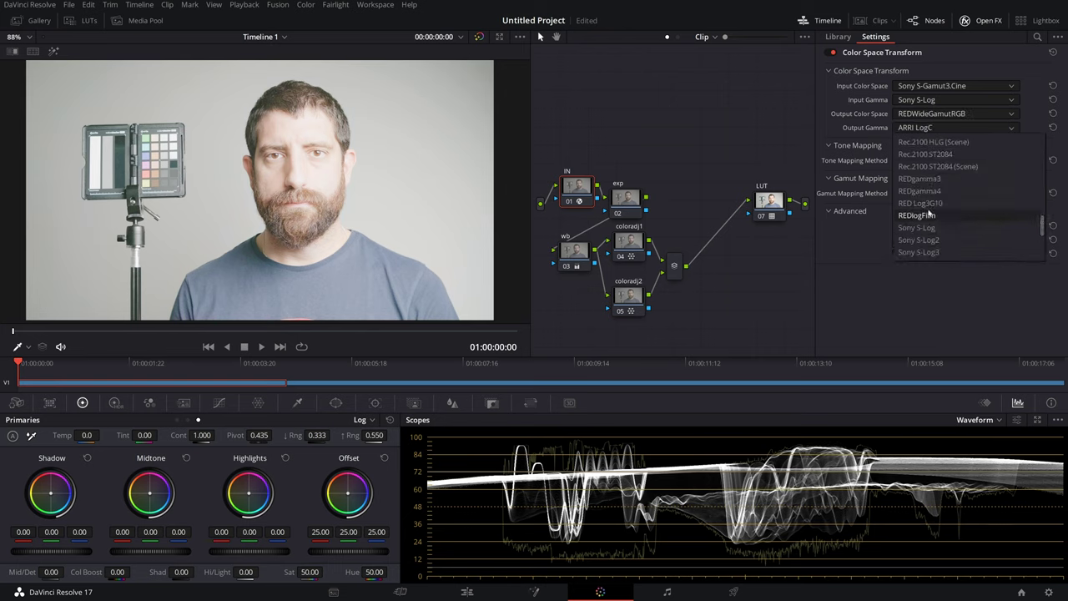
pyautogui.click(925, 204)
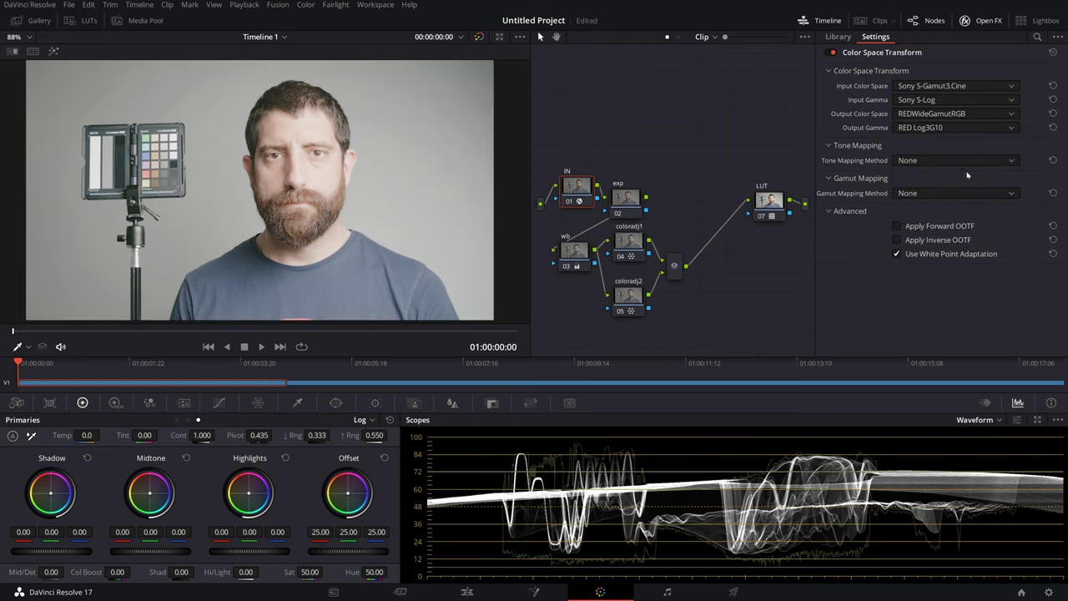
pyautogui.moveTo(589, 210); pyautogui.dragTo(589, 217)
# Lower the exposure on the exp node by setting its Offset to 11.00 for all three channels
pyautogui.click(768, 202)
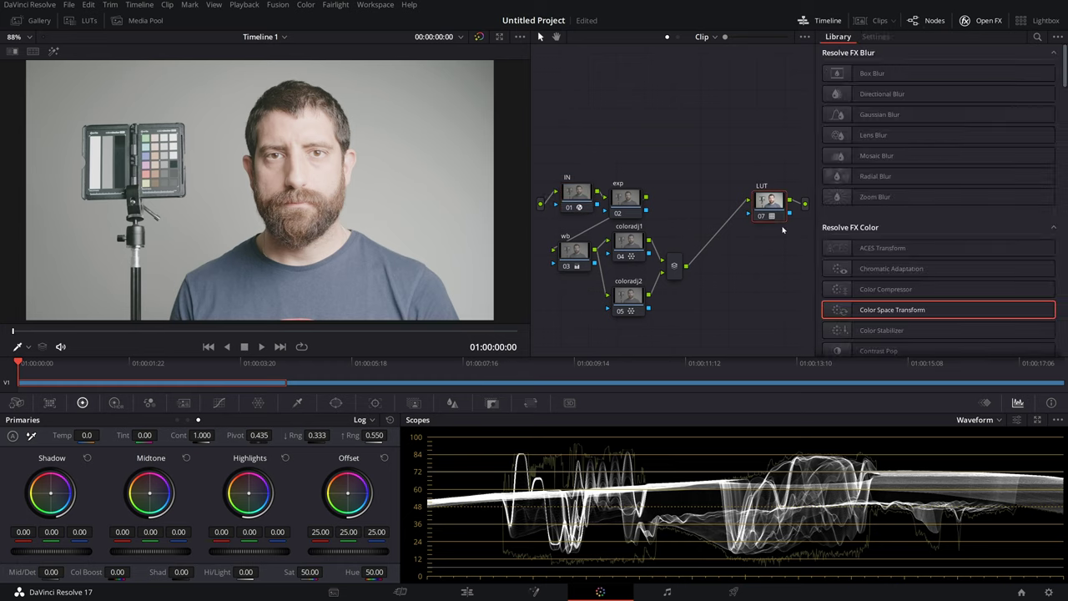
pyautogui.click(576, 193)
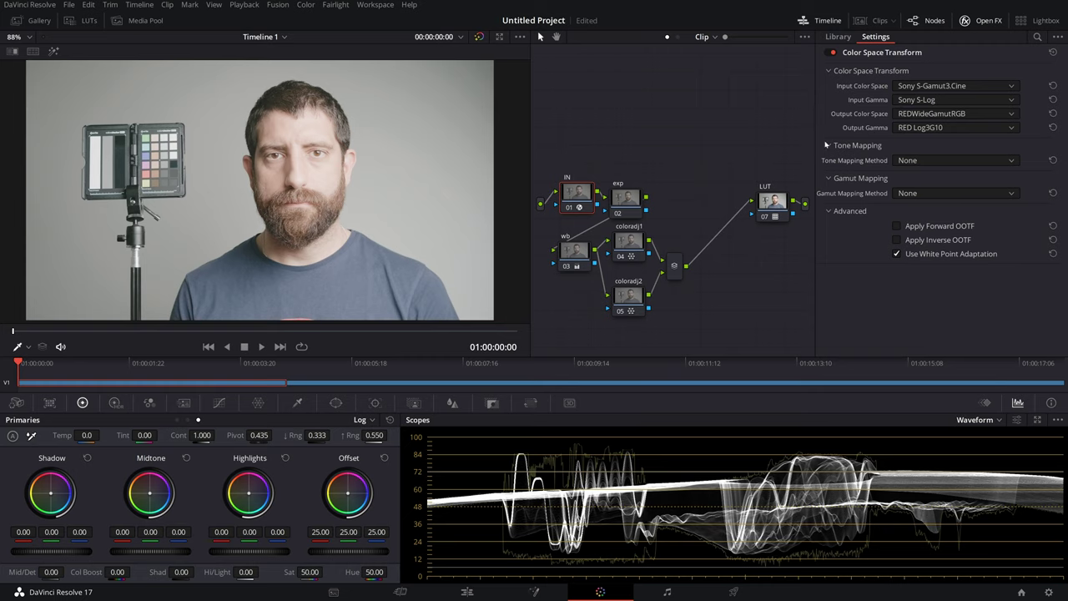
pyautogui.click(627, 200)
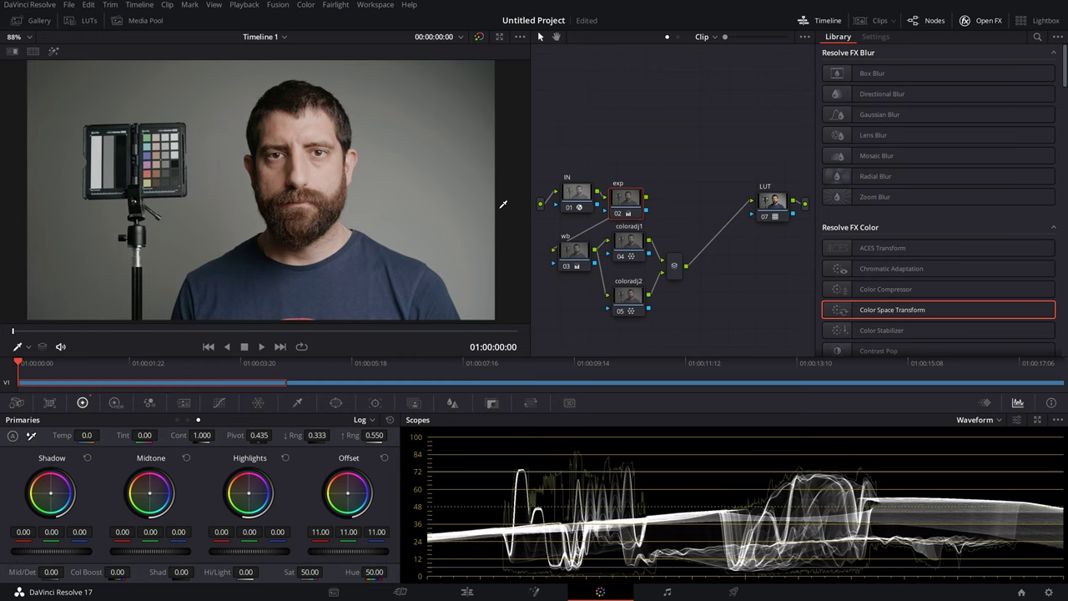
# Switch the scopes to the vectorscope and show the Color Warper for the coloradj1 node
pyautogui.click(976, 419)
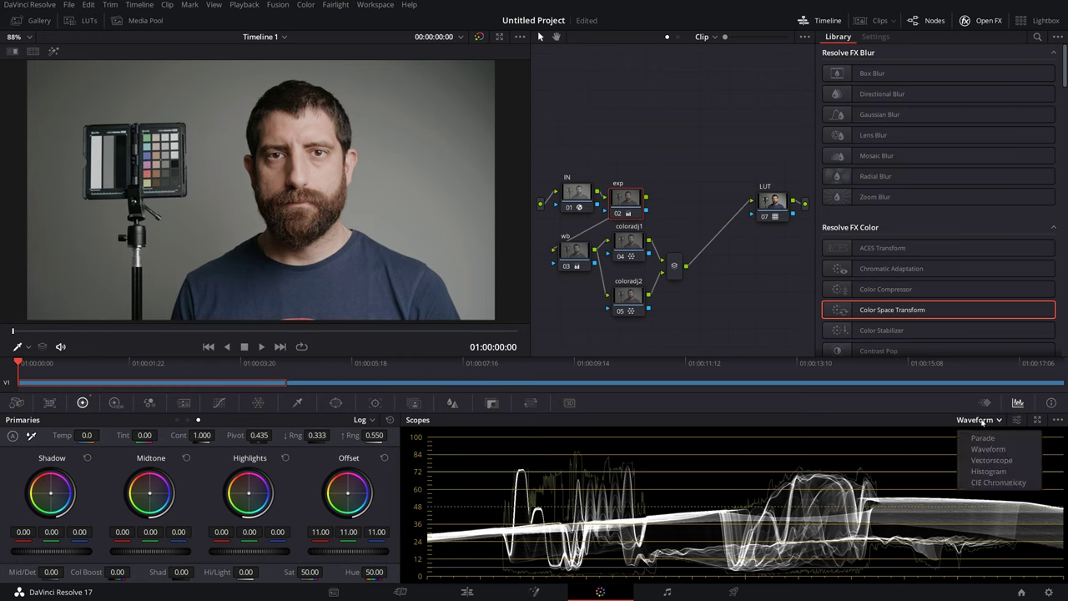
pyautogui.click(1008, 462)
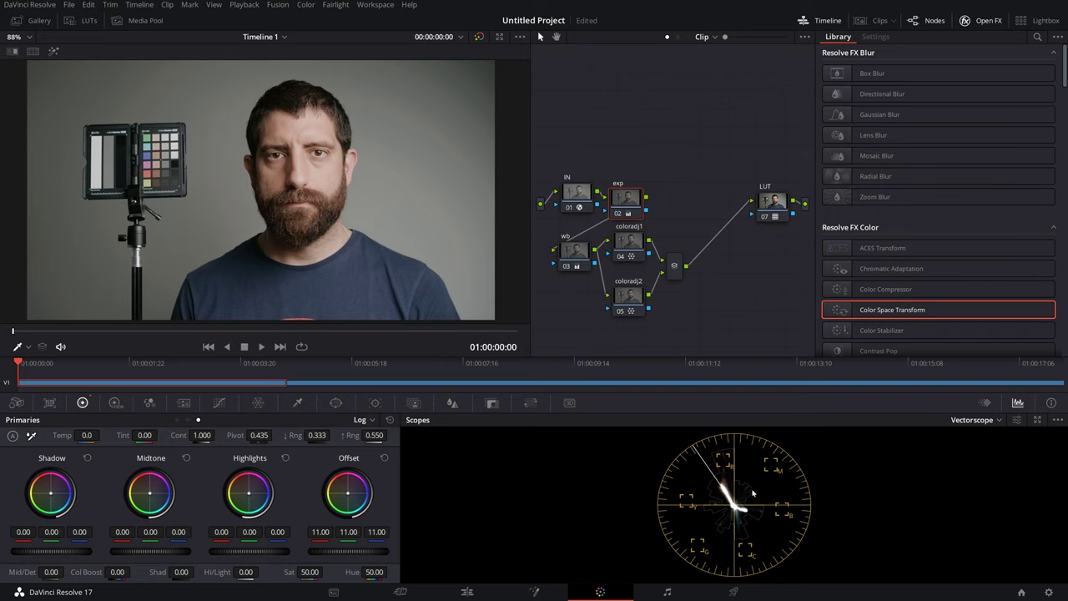
pyautogui.click(628, 242)
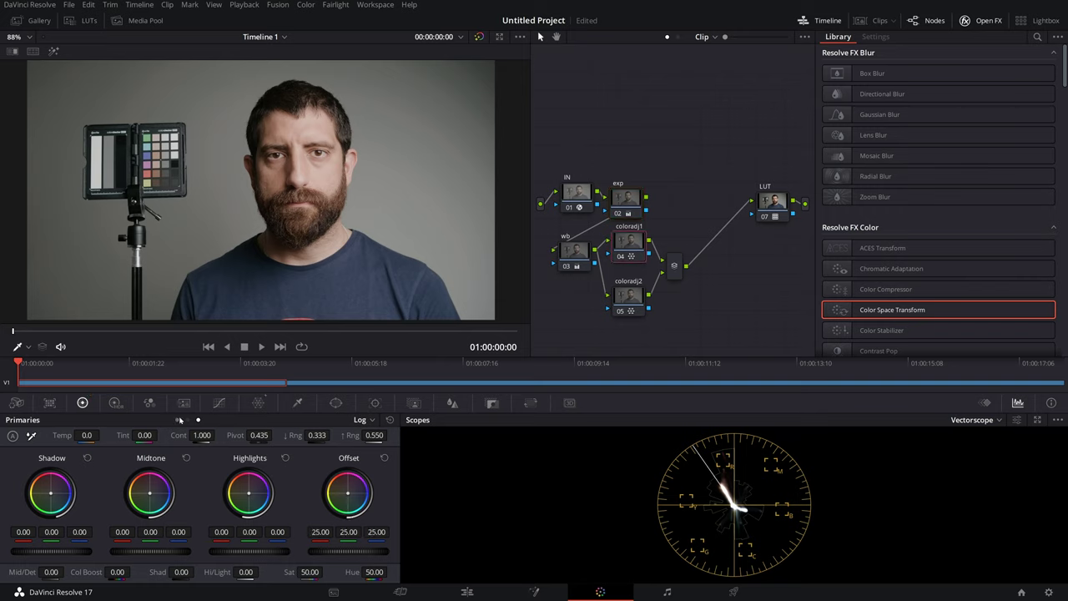
pyautogui.click(258, 402)
# Examine the IN node's Color Space Transform settings alongside the coloradj1 node's Color Warper adjustments
pyautogui.moveTo(769, 209); pyautogui.dragTo(774, 210)
pyautogui.click(583, 200)
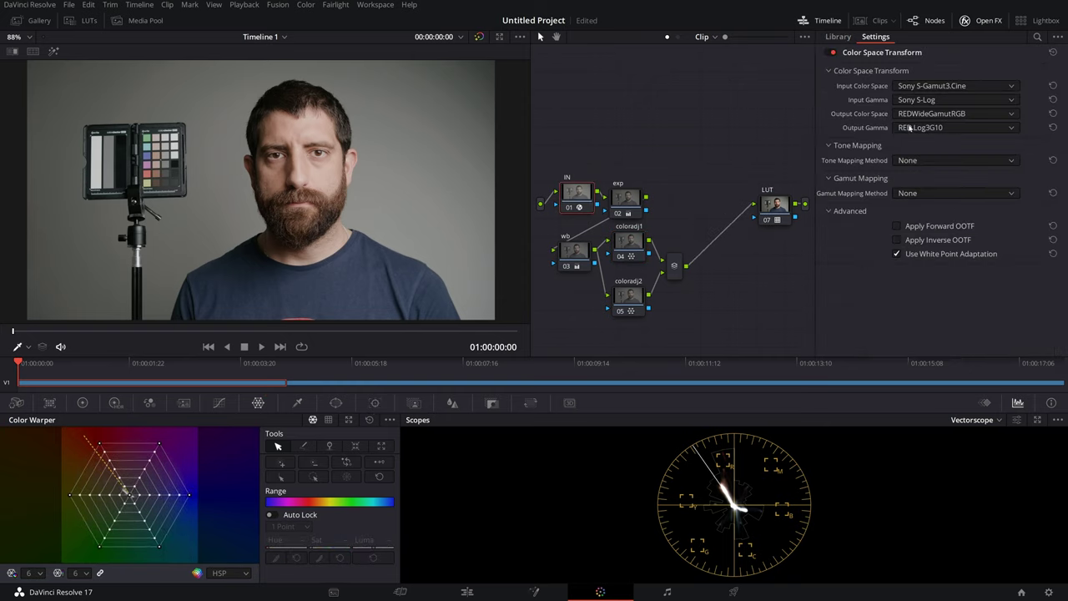
pyautogui.click(621, 242)
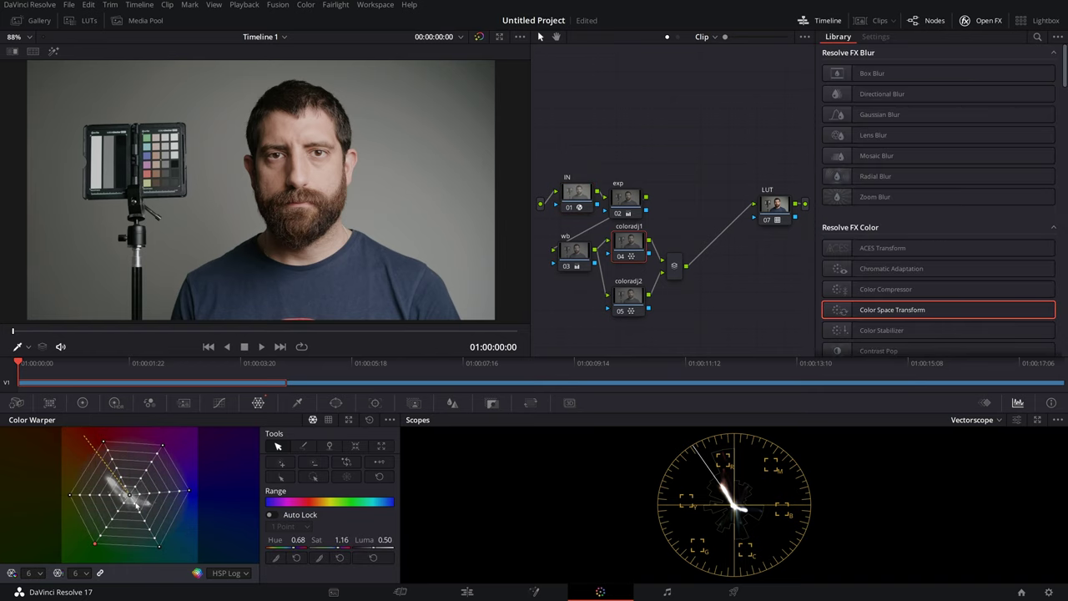
pyautogui.click(581, 195)
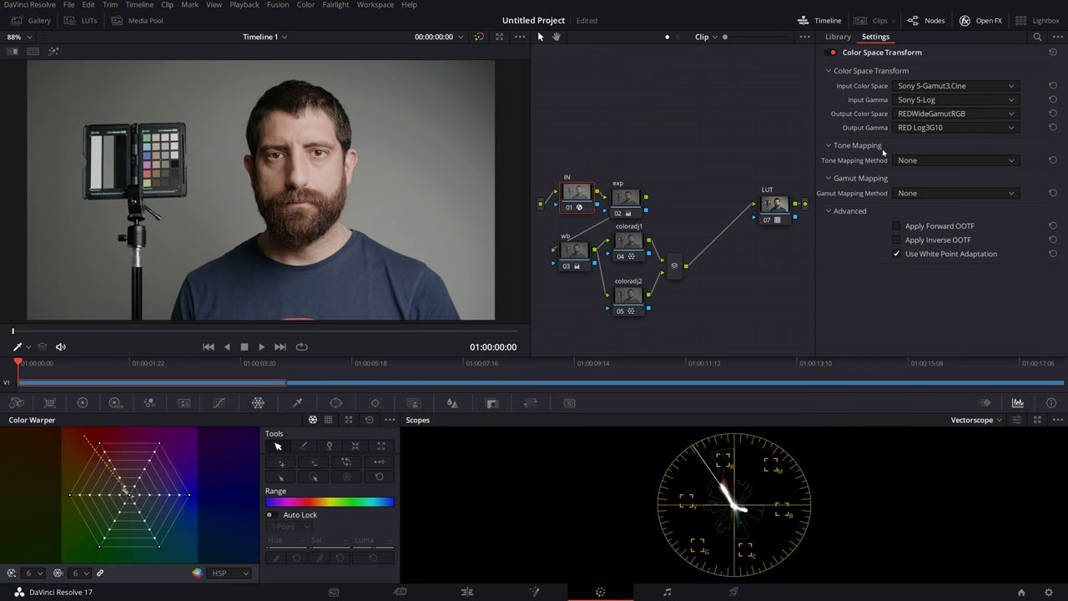
pyautogui.click(627, 250)
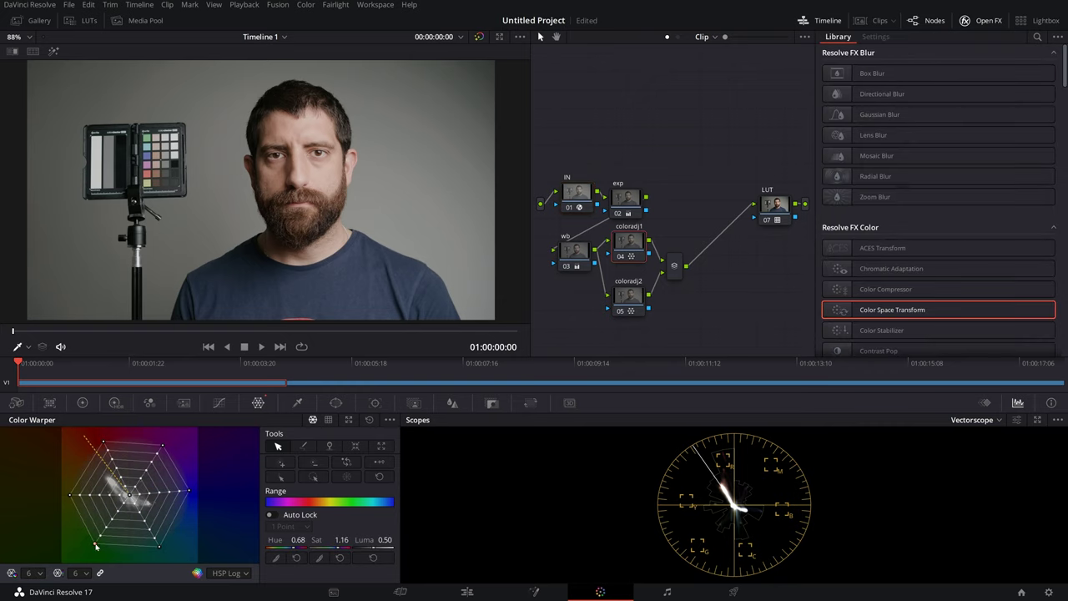
# Fine-tune coloradj1's Color Warper, setting the outer green point to Hue 0.69, Sat 1.16 and the outer blue point to Hue 0.31, Sat 1.17
pyautogui.moveTo(95, 546); pyautogui.dragTo(93, 544)
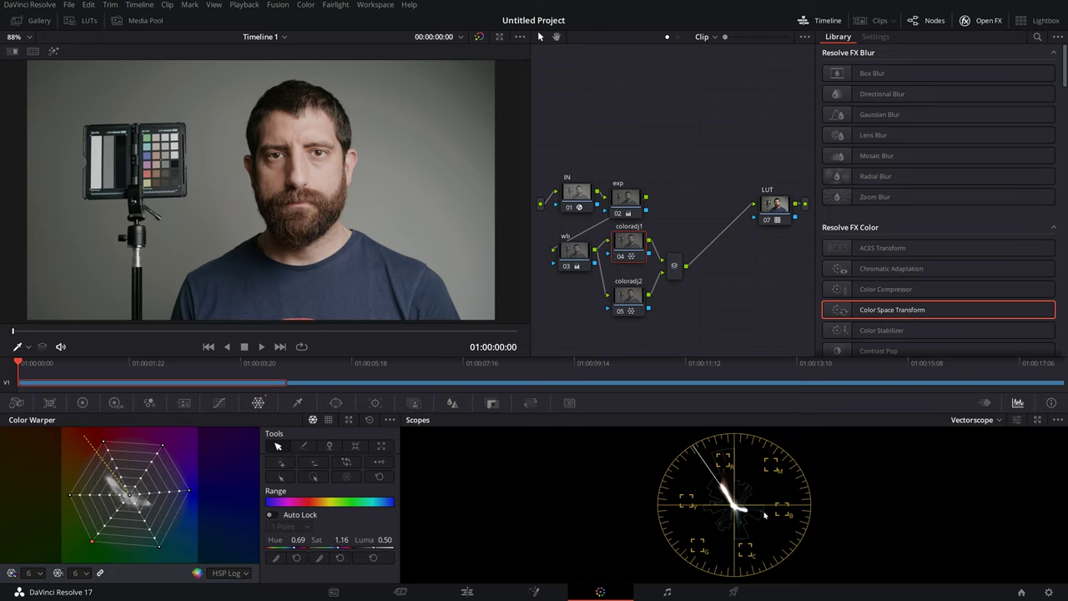
pyautogui.click(189, 493)
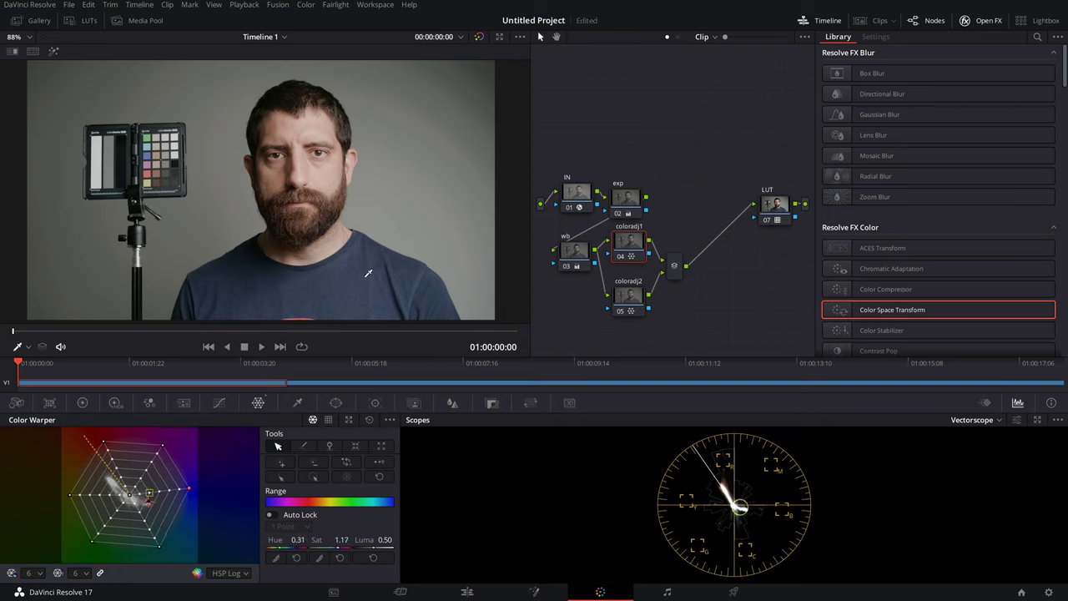
# Toggle the coloradj2 node off and on repeatedly to compare its effect on the skin tones
pyautogui.click(629, 295)
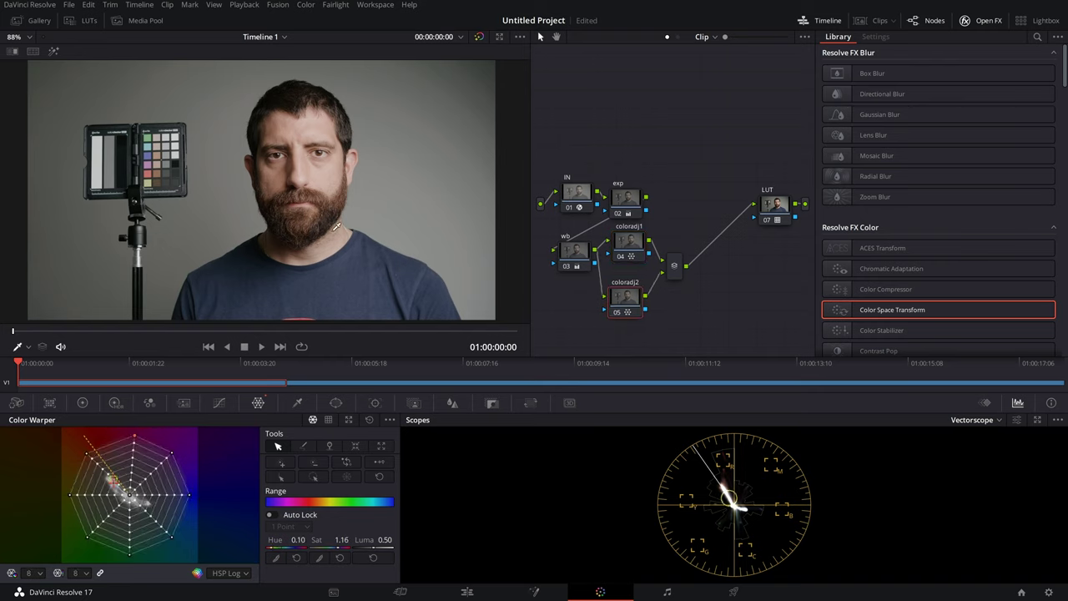
pyautogui.hotkey('ctrl', 'd')
pyautogui.hotkey('ctrl', 'd')
pyautogui.hotkey('ctrl', 'd')
pyautogui.hotkey('ctrl', 'd')
# Export the first clip's grade as a 33 Point Cube LUT named ZCAM_+1_REDIPP2_REC709_v001 in the ZCAM folder
pyautogui.click(766, 206)
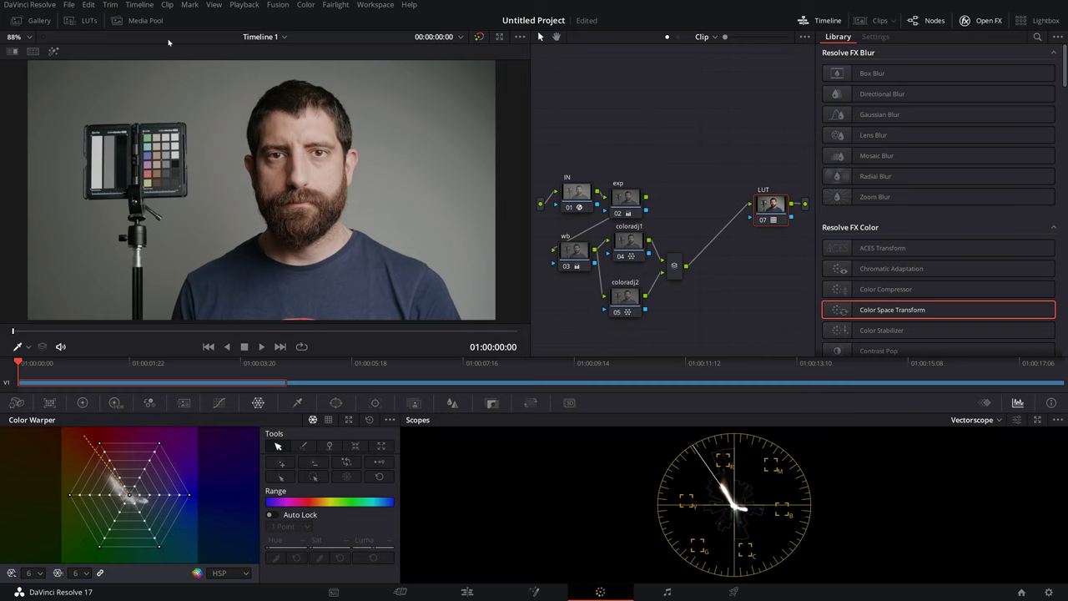
pyautogui.click(877, 22)
pyautogui.rightClick(42, 313)
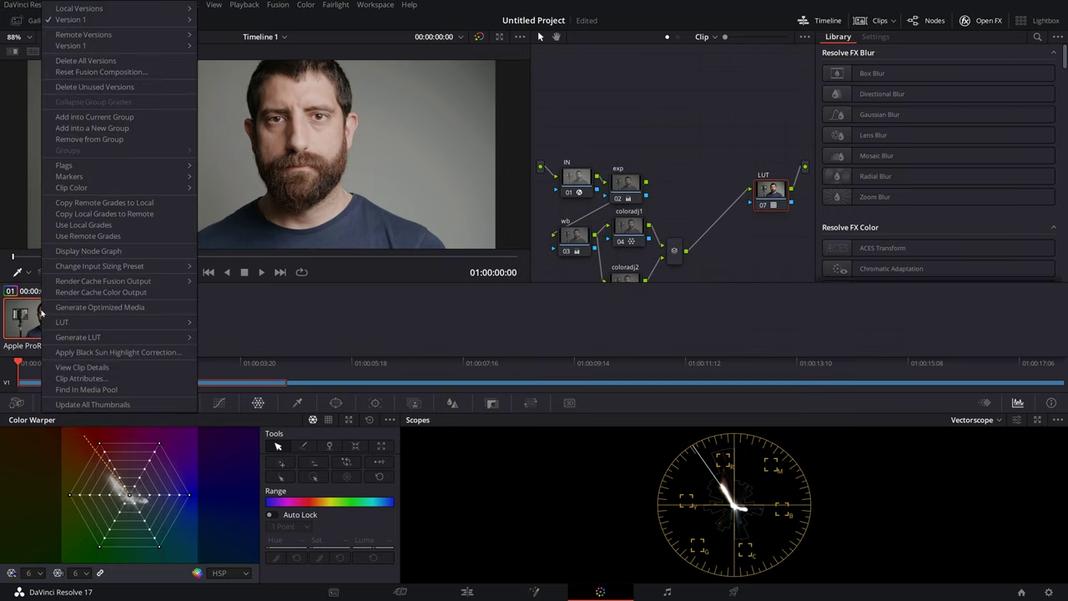
pyautogui.moveTo(150, 337)
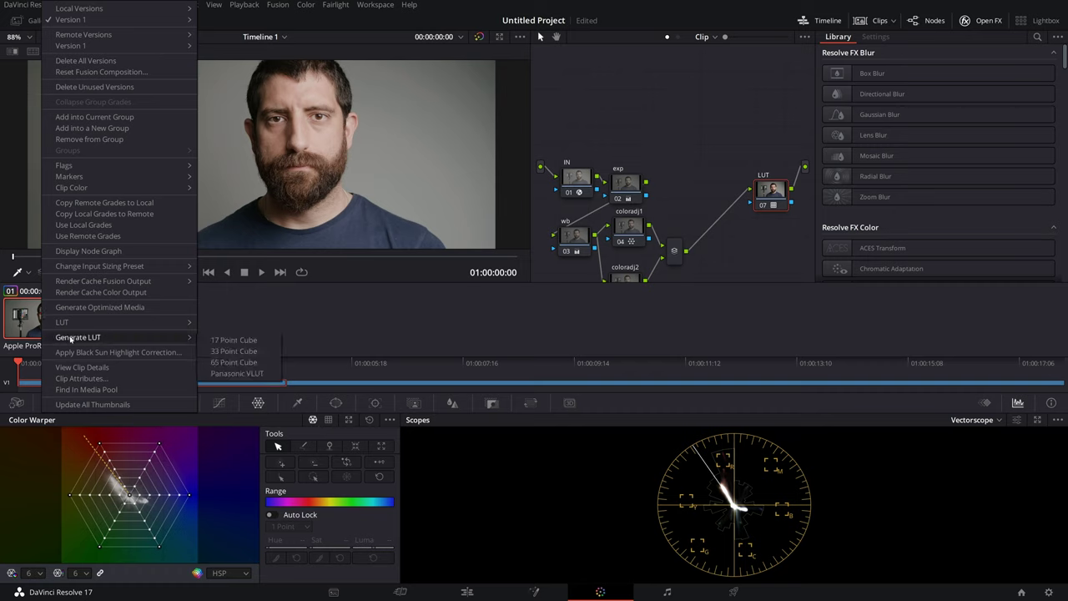
pyautogui.click(246, 354)
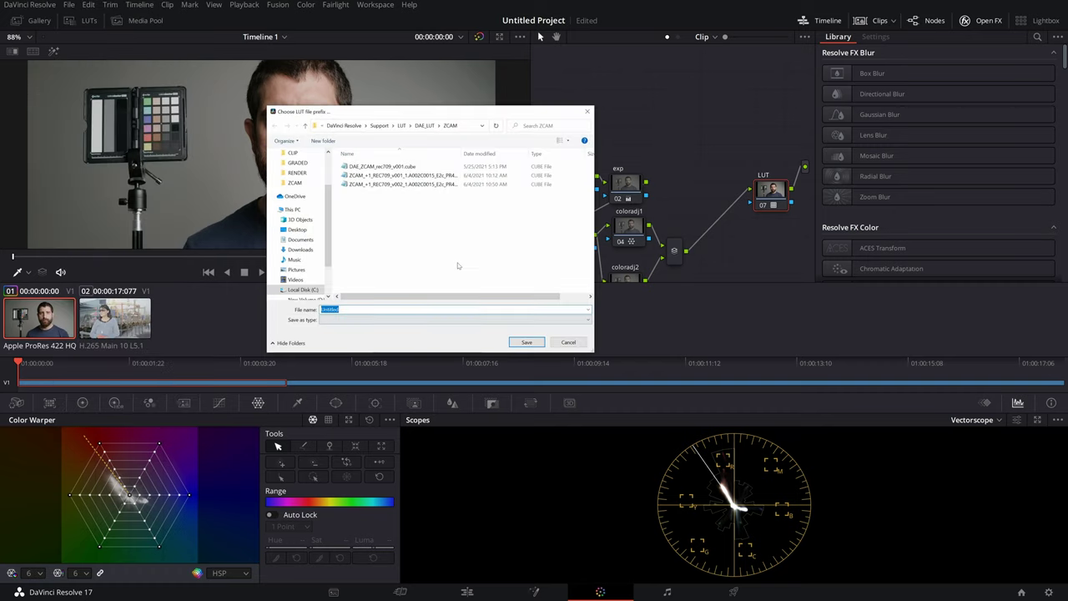
pyautogui.write('ZCAM_+1_')
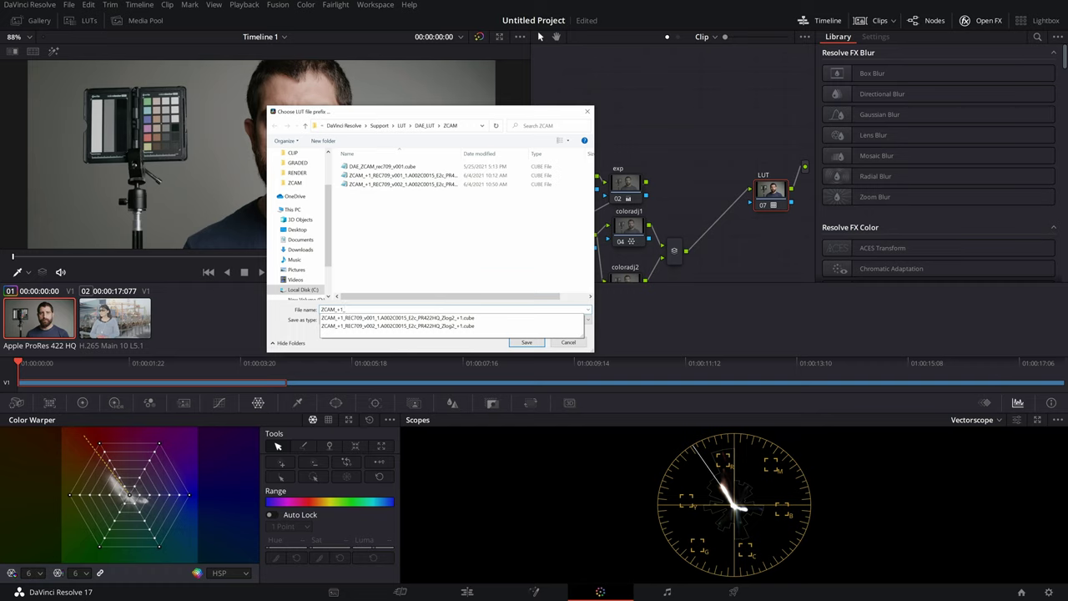
pyautogui.write('REDIPP2_REC709_v001')
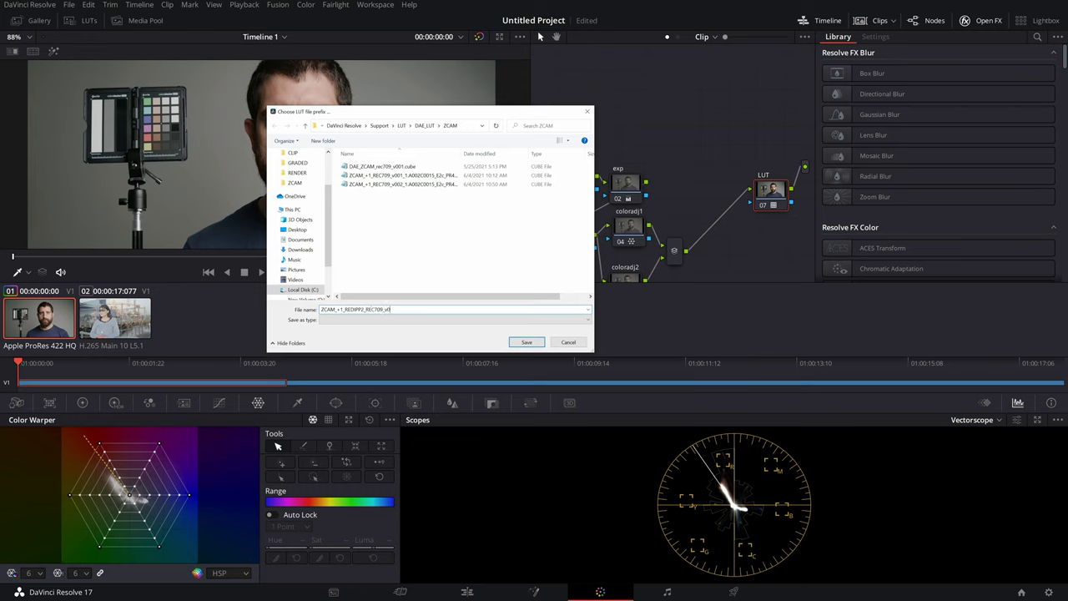
pyautogui.click(524, 342)
# Add a separate corrector node above the chain and connect the source input to it
pyautogui.rightClick(656, 94)
pyautogui.moveTo(676, 109)
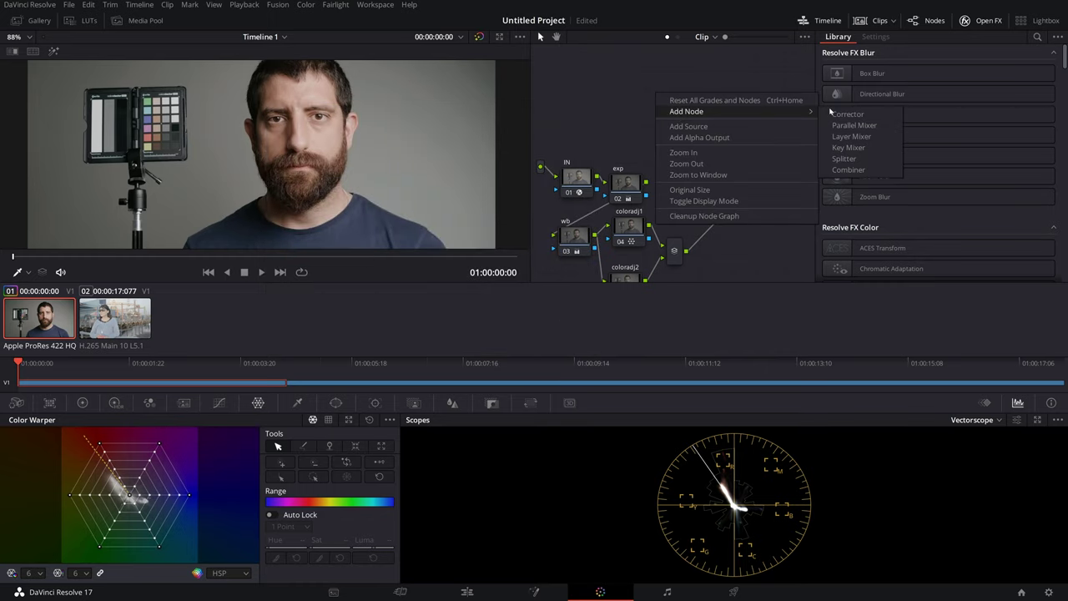
pyautogui.click(850, 111)
pyautogui.moveTo(540, 167); pyautogui.dragTo(642, 115)
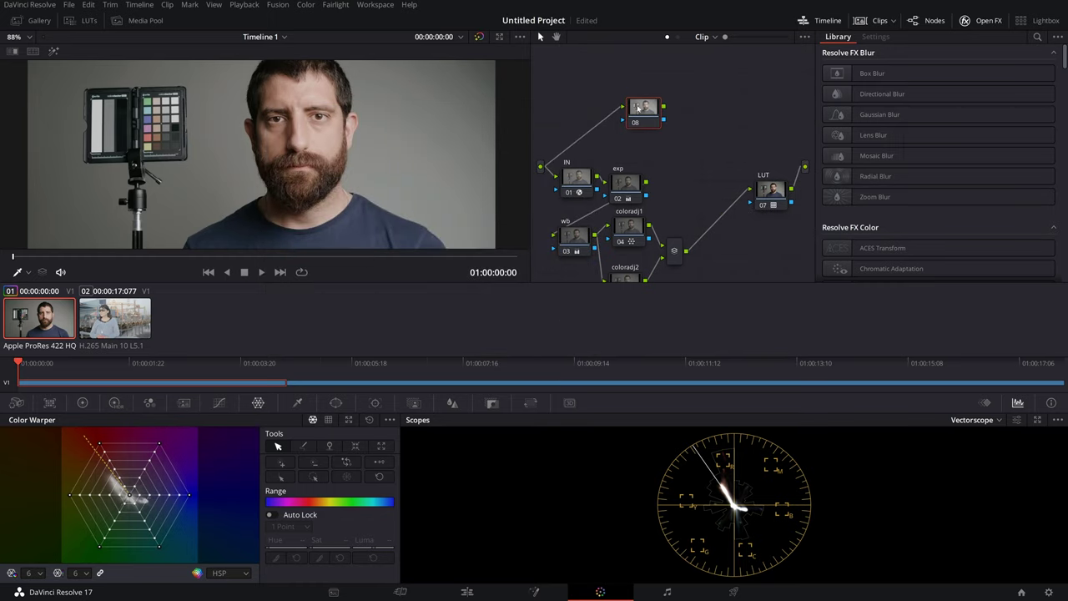
# Apply the newly exported LUT from the DAE_LUT ZCAM folder to the new corrector node
pyautogui.click(86, 20)
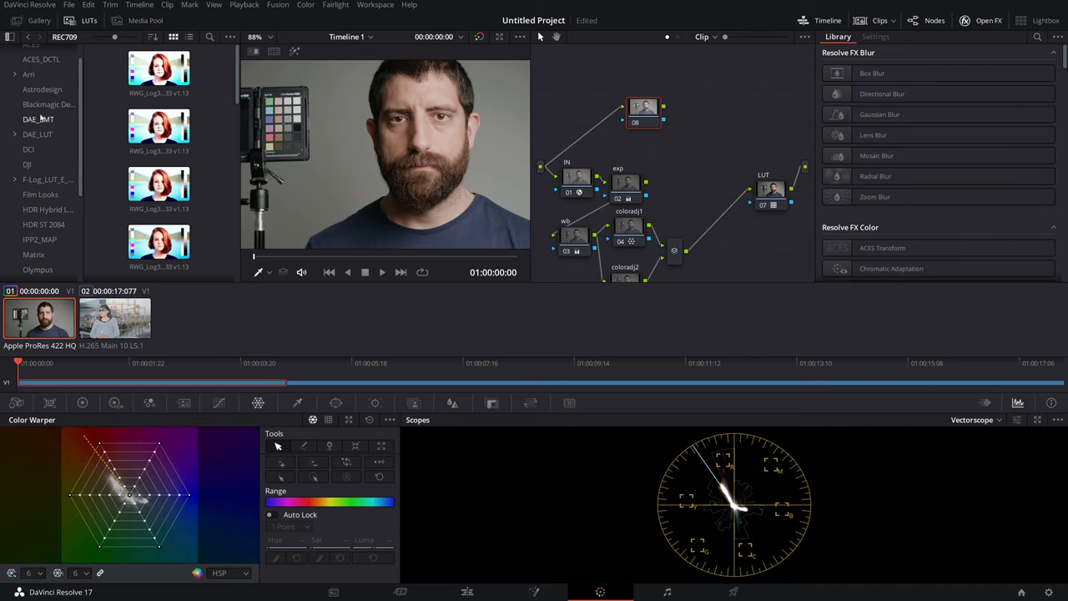
pyautogui.scroll(-4, 43, 127)
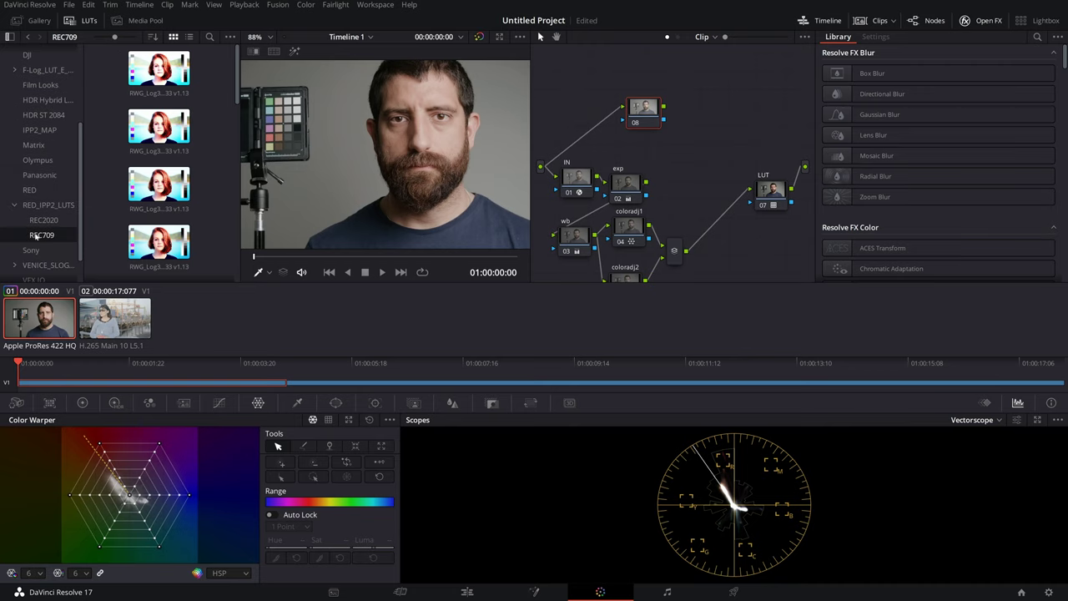
pyautogui.scroll(4, 36, 225)
pyautogui.click(35, 158)
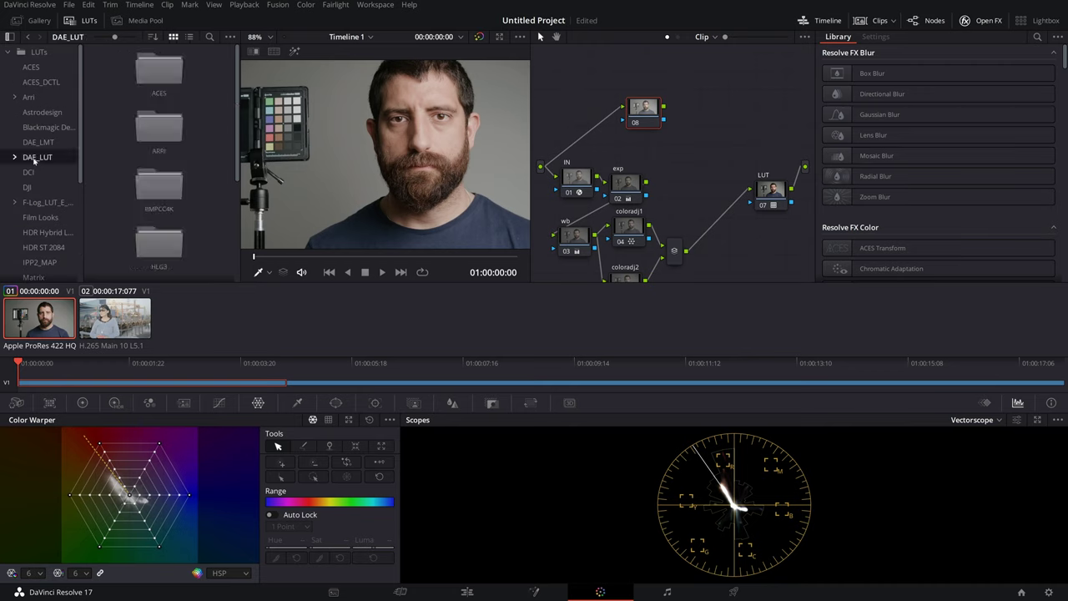
pyautogui.scroll(-3, 221, 186)
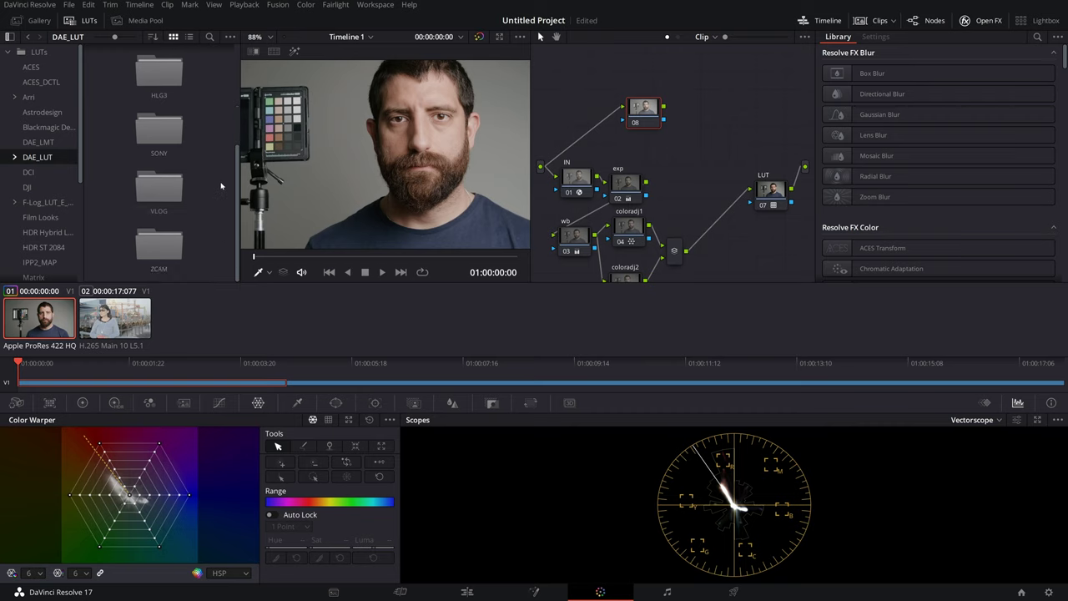
pyautogui.doubleClick(152, 255)
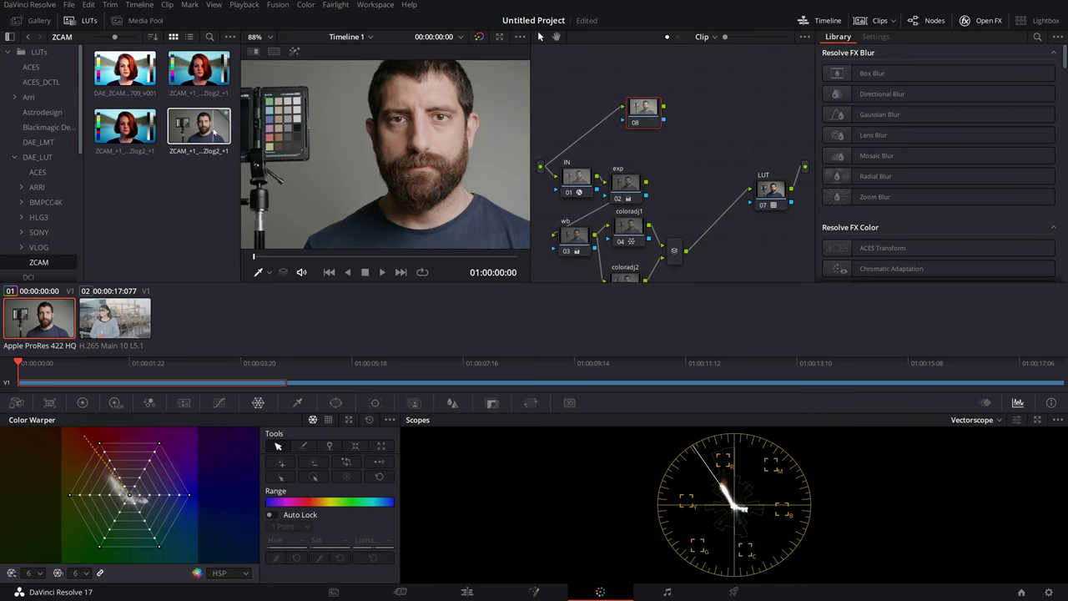
pyautogui.moveTo(198, 123); pyautogui.dragTo(659, 127)
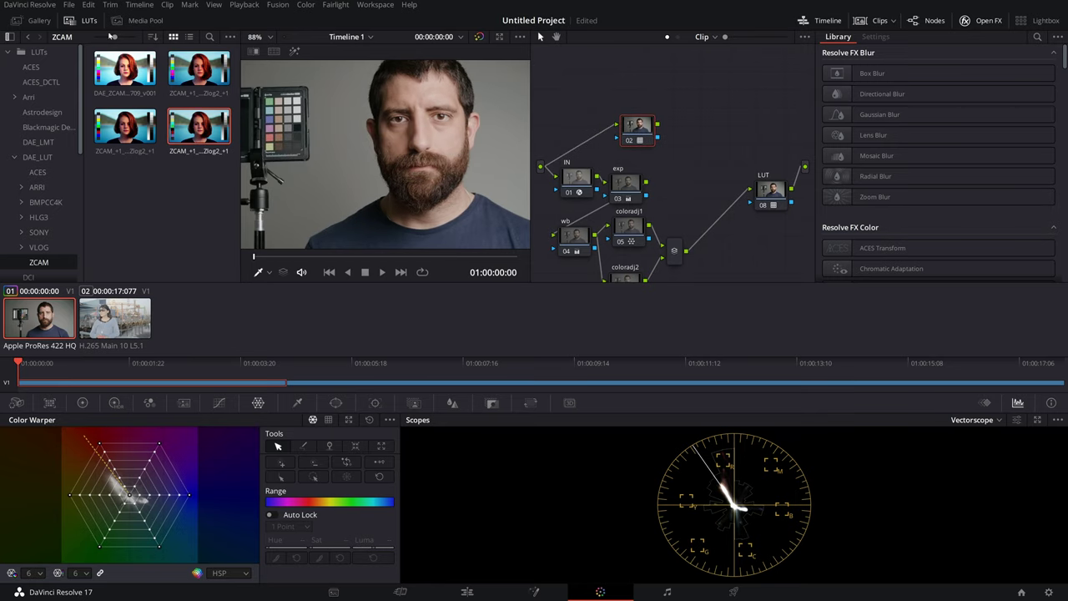
# Compare the test node with the LUT chain by routing each to the graph output in a fitted viewer, and remove the test node
pyautogui.click(83, 20)
pyautogui.click(16, 37)
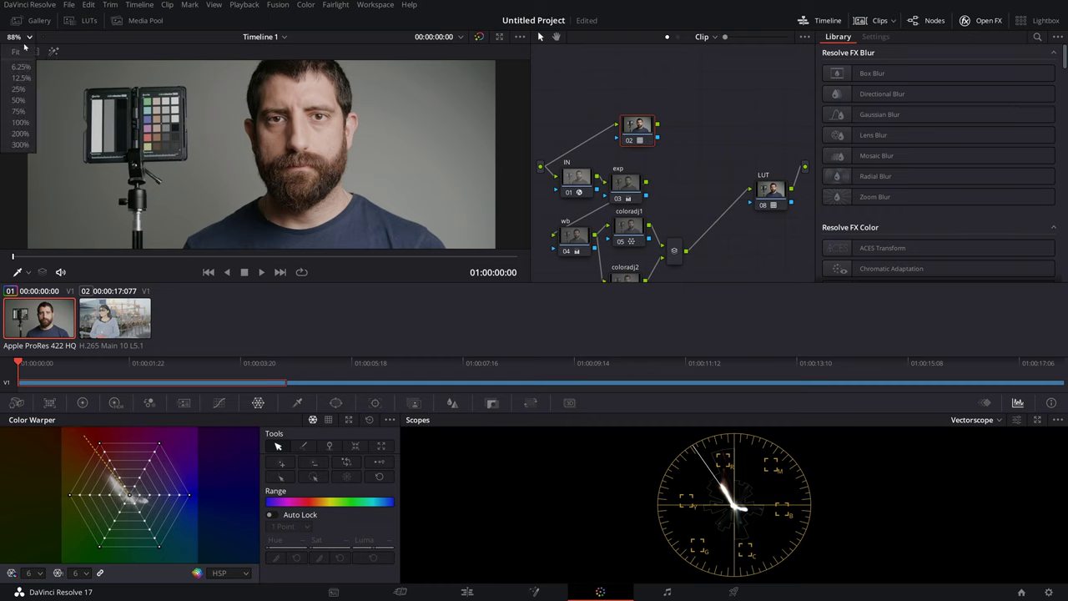
pyautogui.click(16, 51)
pyautogui.click(876, 20)
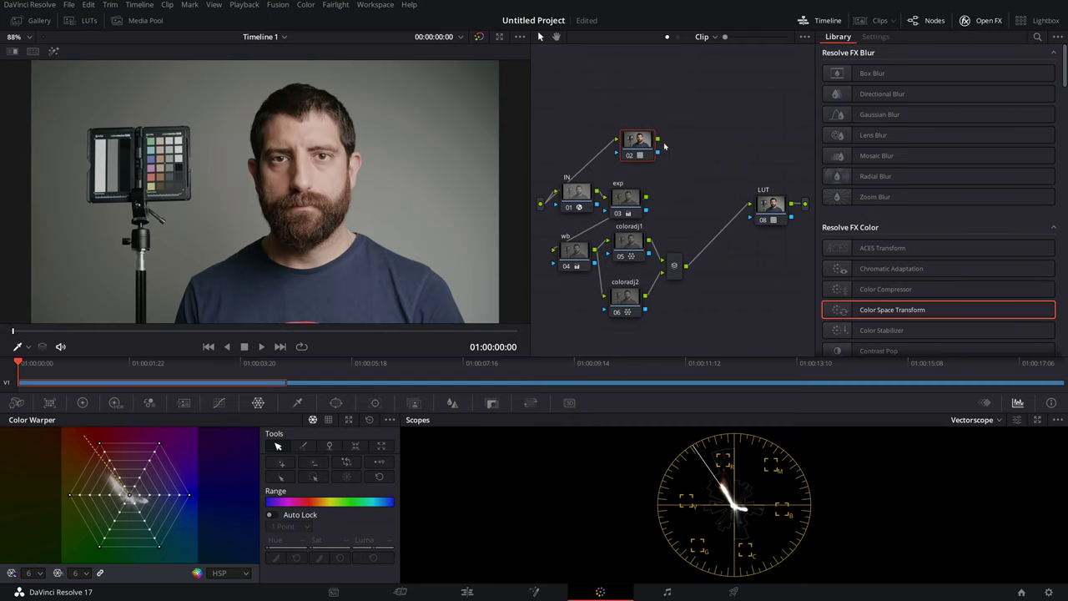
pyautogui.moveTo(658, 140)
pyautogui.mouseDown()
pyautogui.moveTo(731, 150)
pyautogui.moveTo(792, 194)
pyautogui.moveTo(748, 251)
pyautogui.moveTo(805, 204)
pyautogui.mouseUp()
pyautogui.moveTo(659, 143); pyautogui.dragTo(804, 207)
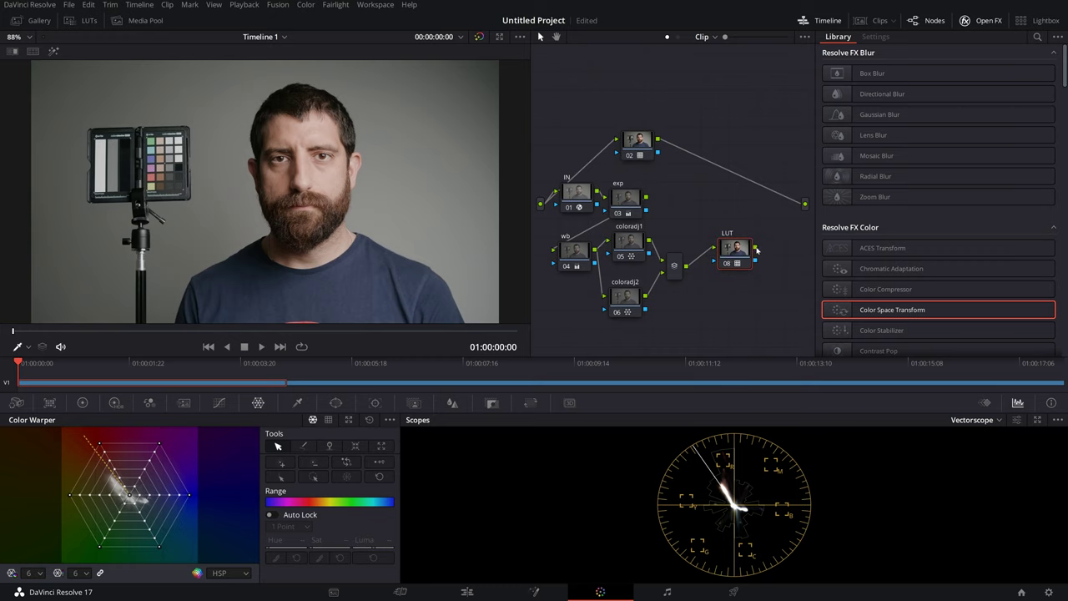
pyautogui.moveTo(754, 244); pyautogui.dragTo(804, 205)
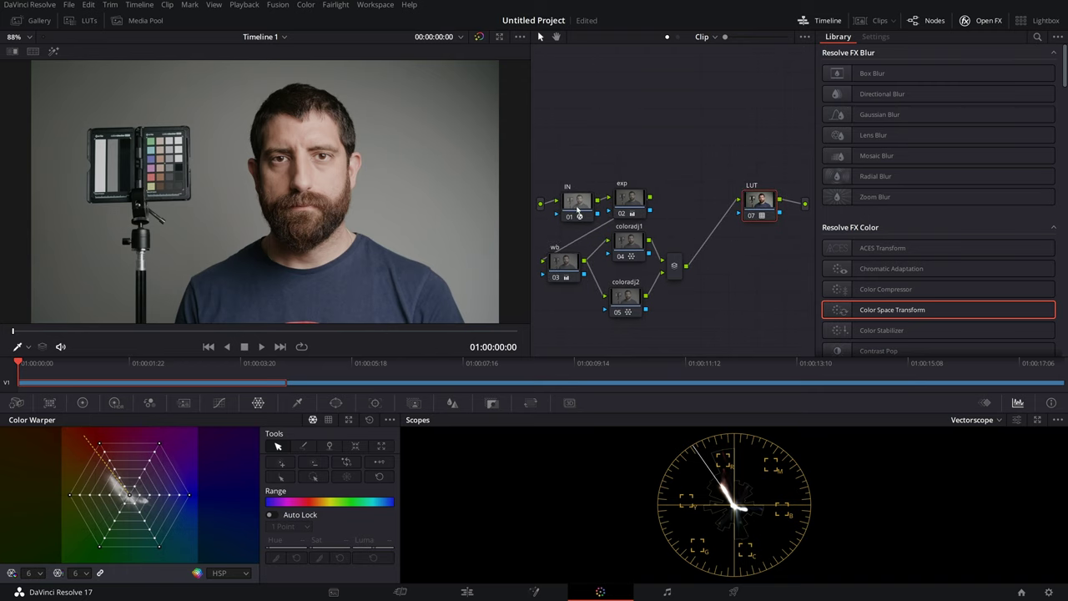
# Set the IN node's Color Space Transform output color space to ARRI Alexa and output gamma to ARRI LogC
pyautogui.click(573, 199)
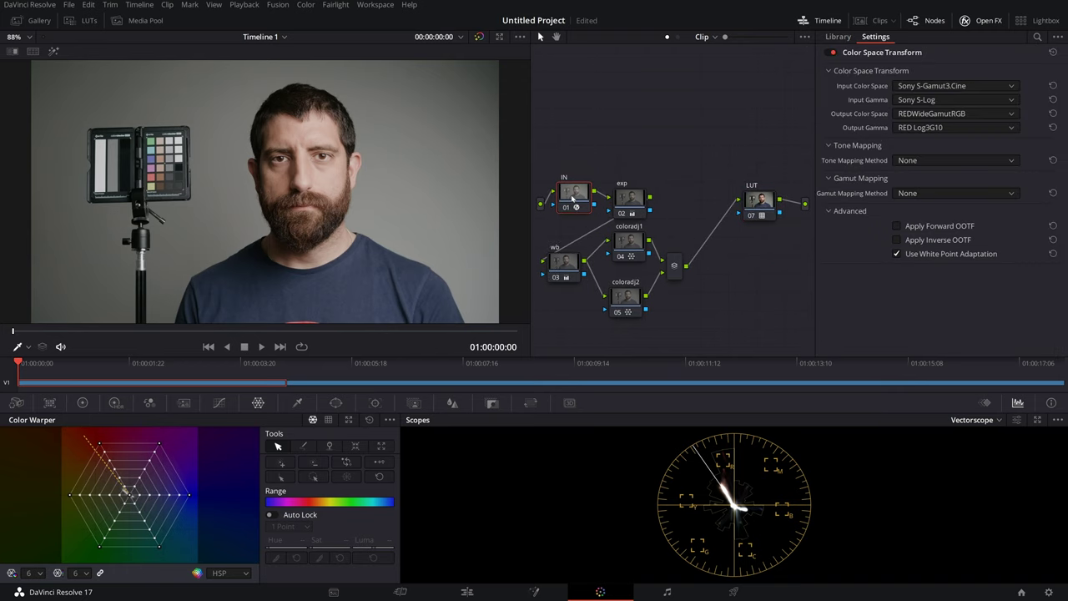
pyautogui.moveTo(572, 199); pyautogui.dragTo(576, 203)
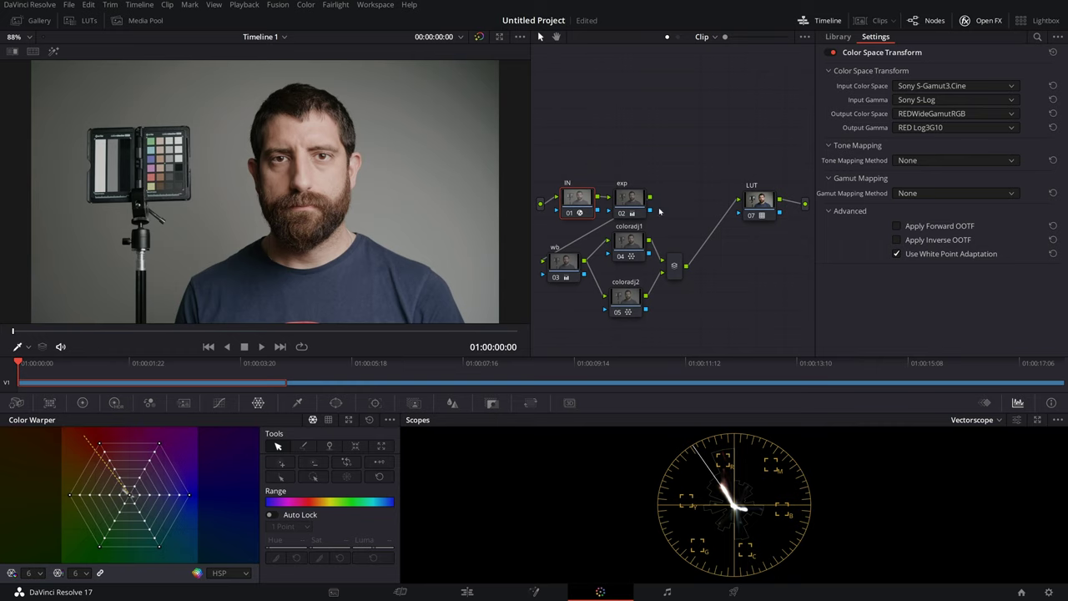
pyautogui.click(939, 114)
pyautogui.scroll(10, 942, 188)
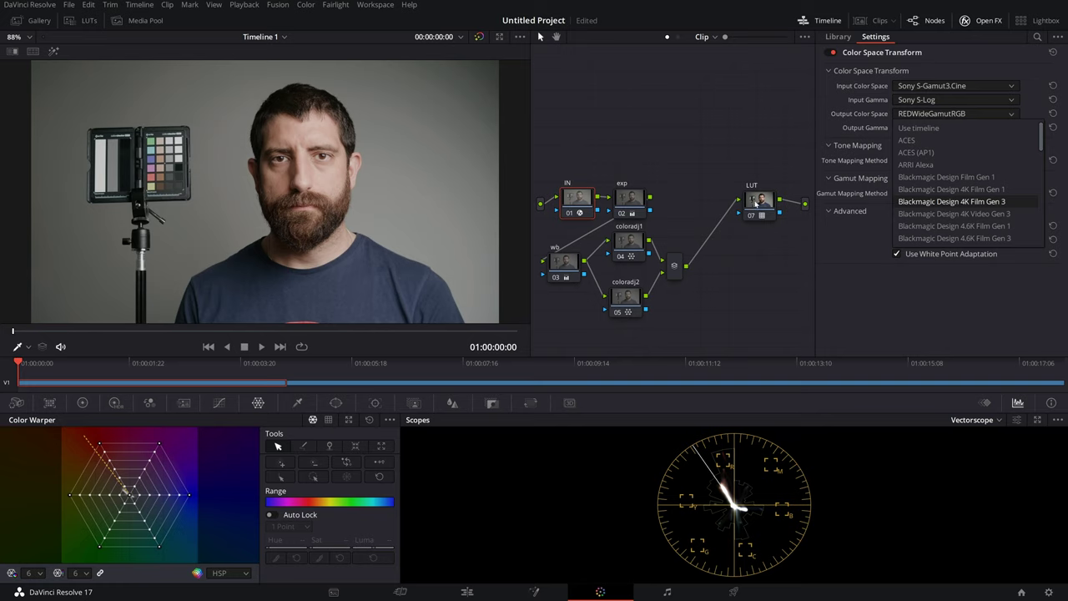
pyautogui.click(916, 166)
pyautogui.click(951, 126)
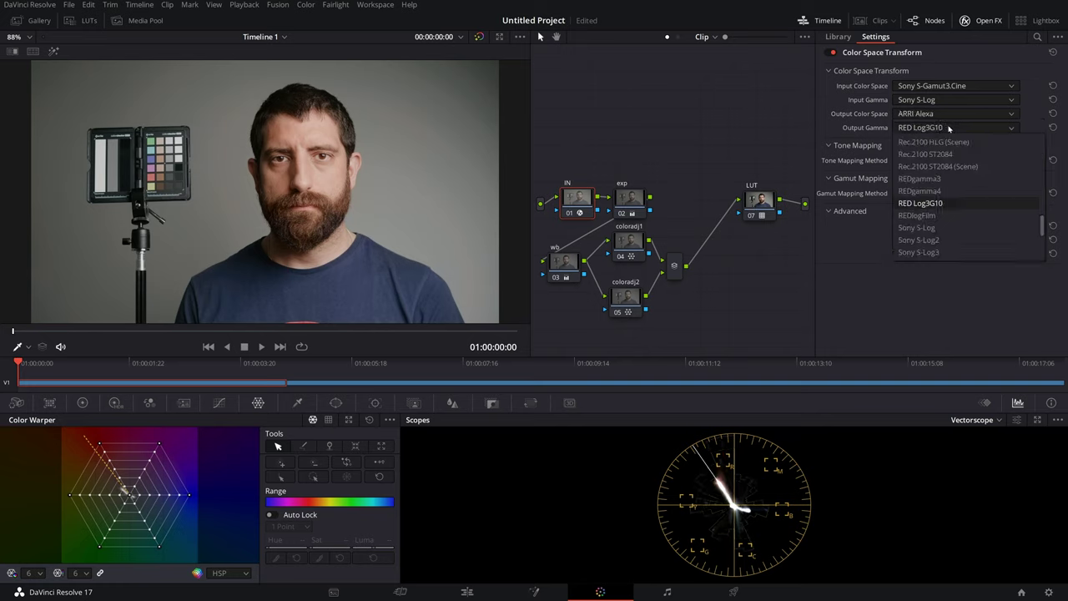
pyautogui.scroll(5, 923, 180)
pyautogui.click(922, 179)
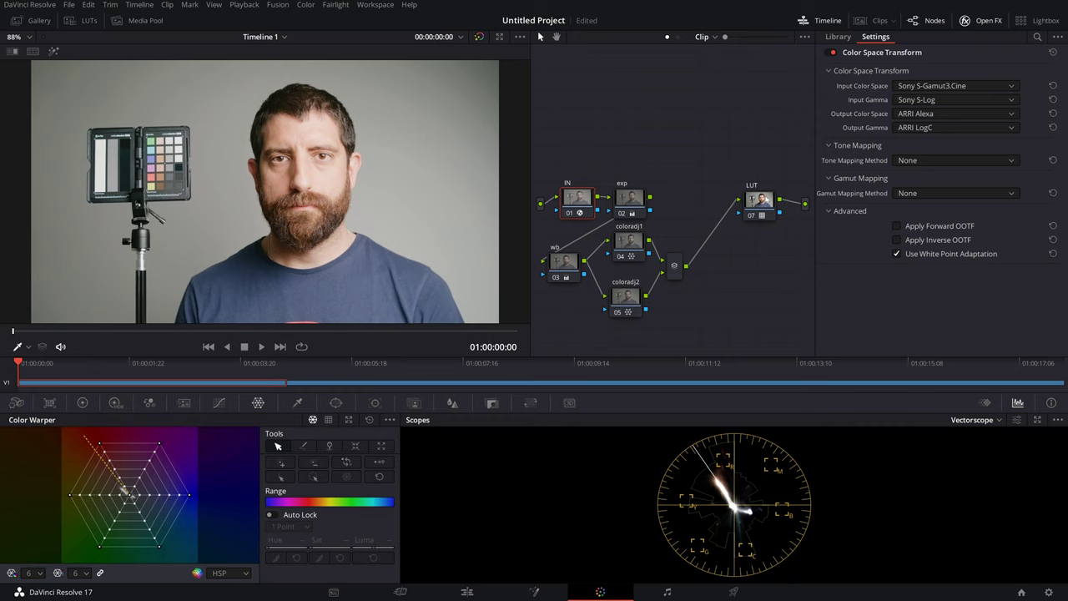
# Remove the LUT from the chain's last node and rename the node OUT
pyautogui.rightClick(758, 200)
pyautogui.click(776, 208)
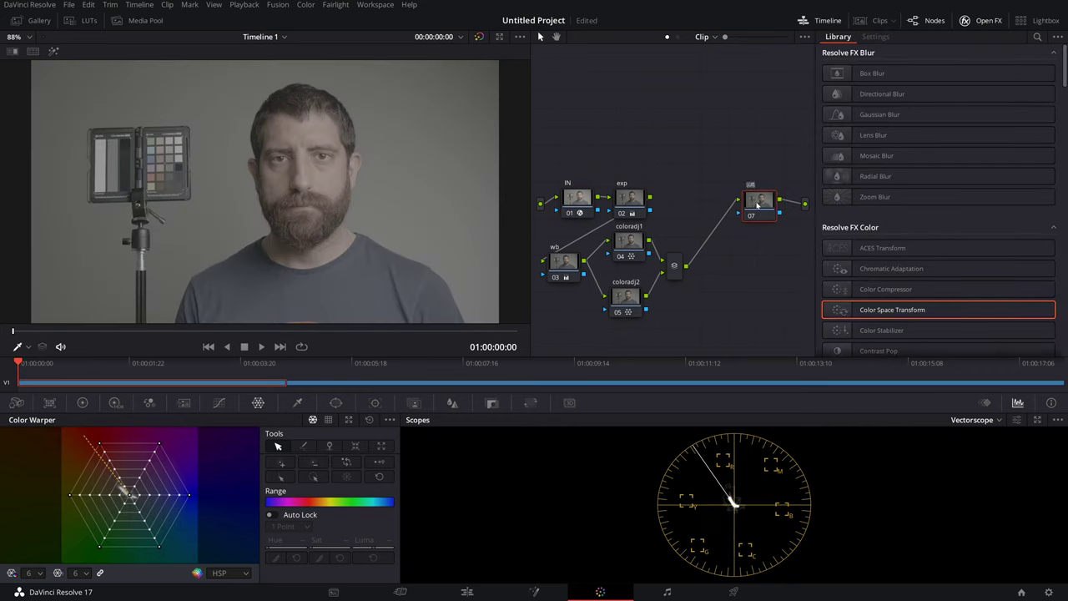
pyautogui.press('Return')
# Apply a Color Space Transform to the OUT node with ARRI Alexa input color space and ARRI LogC input gamma
pyautogui.moveTo(881, 316); pyautogui.dragTo(757, 204)
pyautogui.click(915, 89)
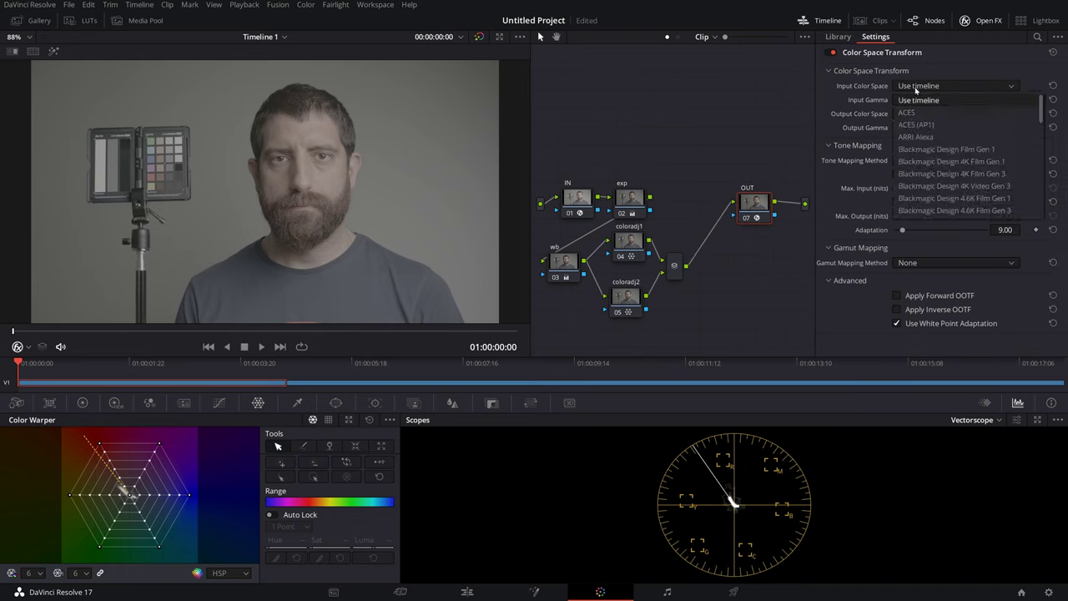
pyautogui.click(915, 137)
pyautogui.click(918, 101)
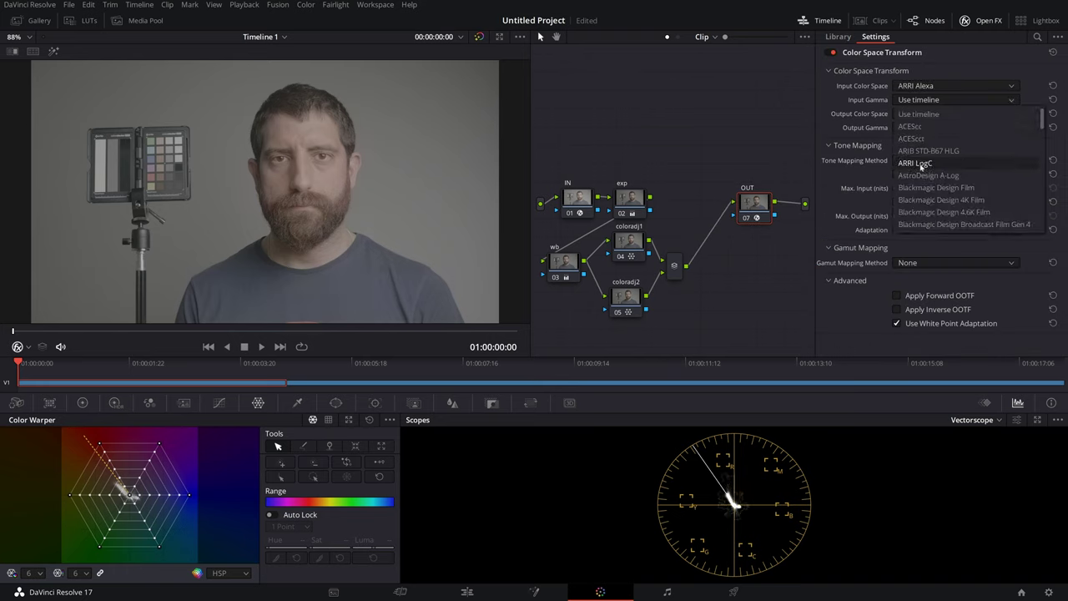
pyautogui.click(921, 165)
# Set the OUT node's output color space to Rec.709 and output gamma to Gamma 2.4, with DaVinci tone mapping
pyautogui.click(926, 113)
pyautogui.scroll(-8, 922, 188)
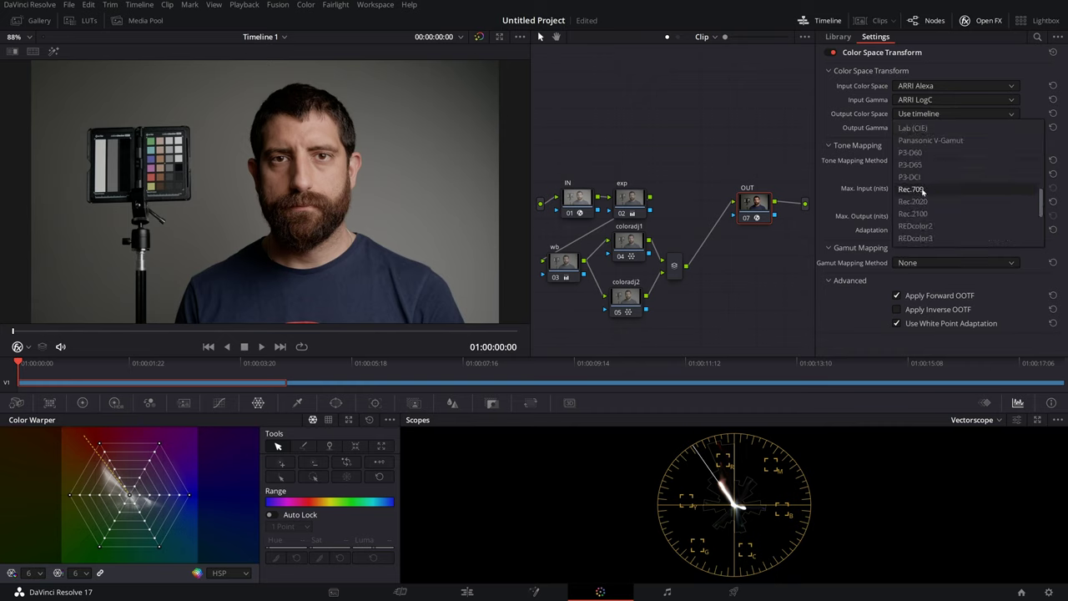
pyautogui.click(922, 190)
pyautogui.click(926, 128)
pyautogui.scroll(-5, 952, 167)
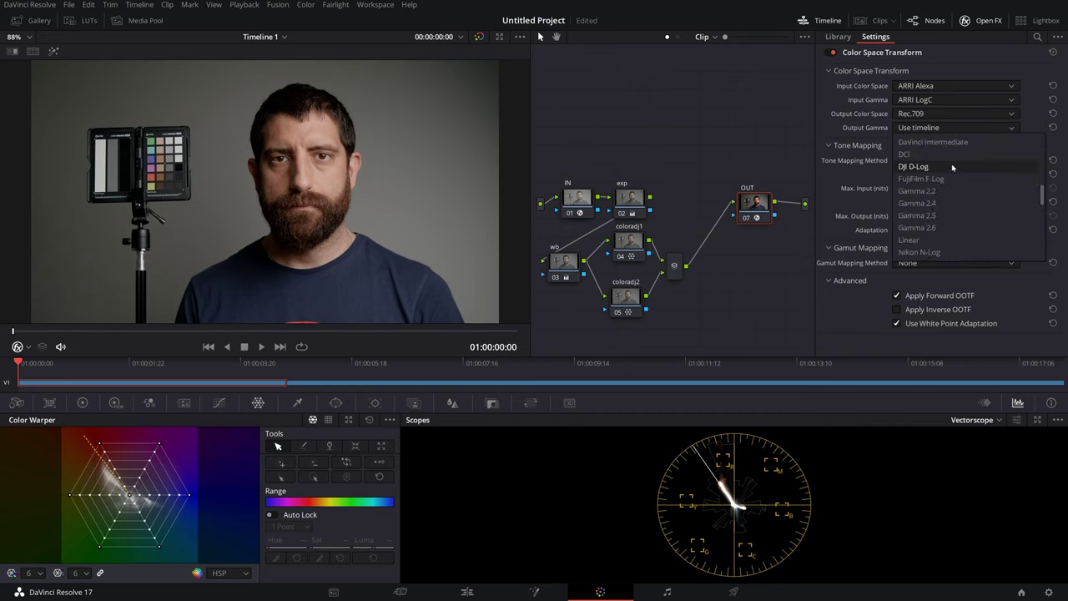
pyautogui.scroll(-3, 952, 168)
pyautogui.click(948, 166)
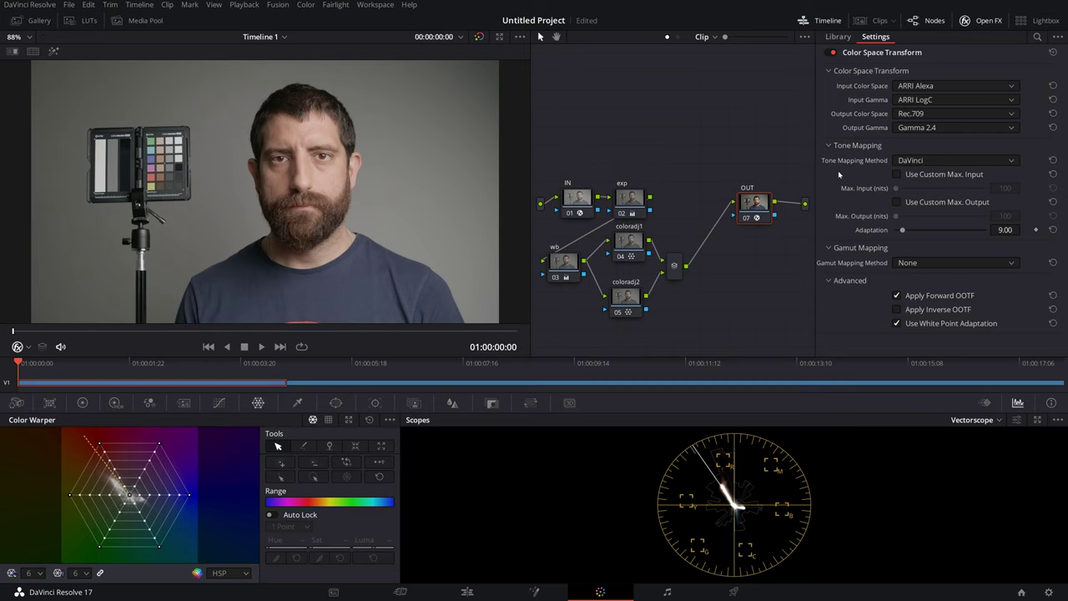
pyautogui.moveTo(754, 203)
pyautogui.mouseDown()
pyautogui.moveTo(769, 204)
pyautogui.moveTo(760, 211)
pyautogui.mouseUp()
pyautogui.click(938, 161)
pyautogui.click(910, 224)
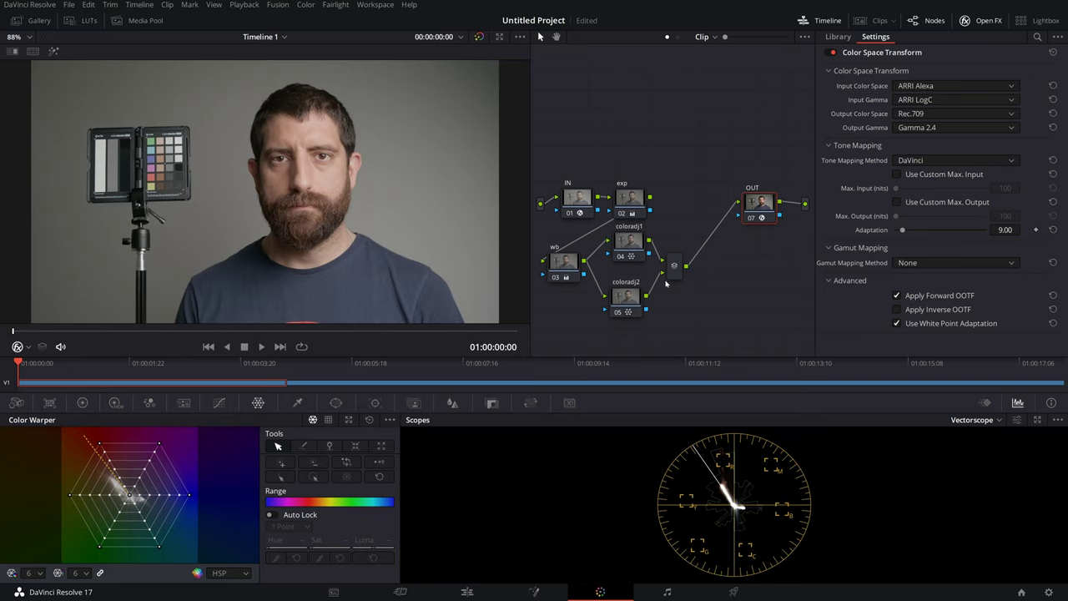
# Readjust coloradj1's Color Warper, setting the outer magenta point to Hue 0.18, Sat 1.15 and the outer blue point to Hue 0.32, Sat 1.17
pyautogui.click(640, 256)
pyautogui.moveTo(161, 449); pyautogui.dragTo(165, 450)
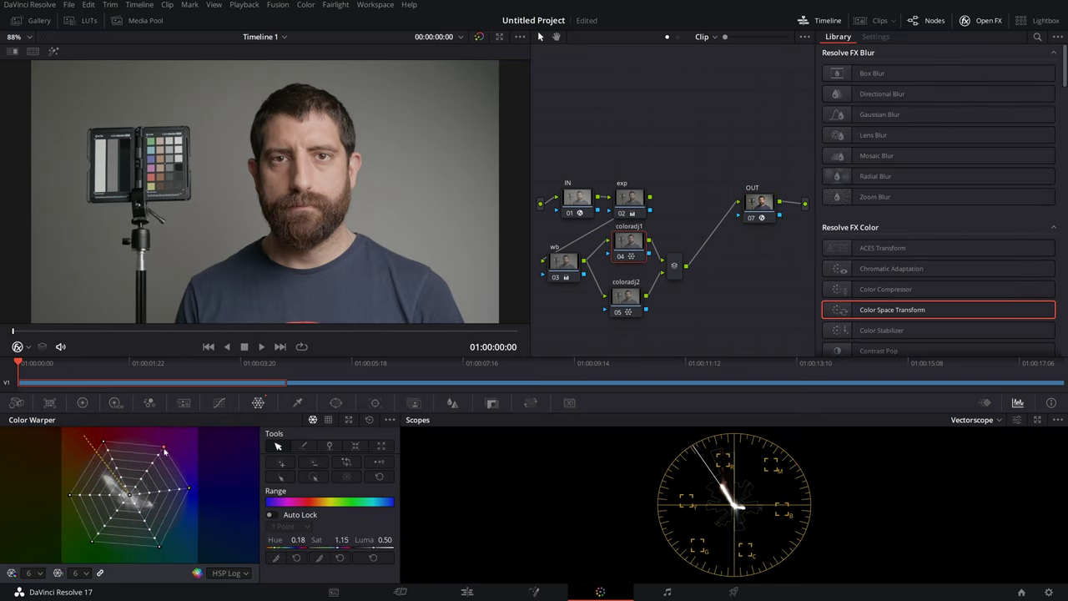
pyautogui.click(190, 489)
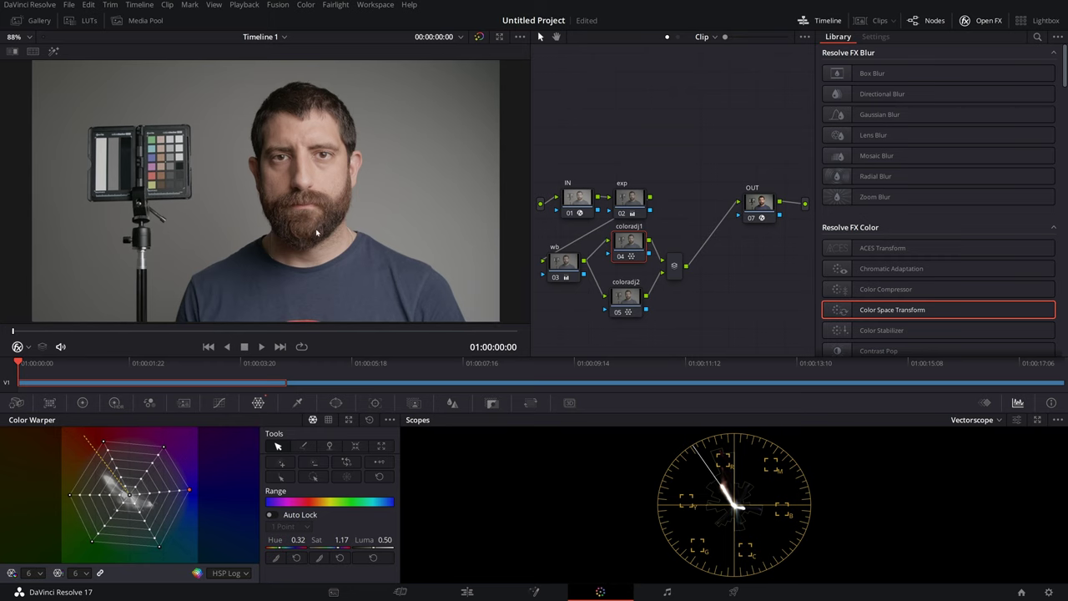
# Select the exp node and switch the scopes from the vectorscope to the Waveform display
pyautogui.click(634, 202)
pyautogui.click(974, 419)
pyautogui.click(981, 453)
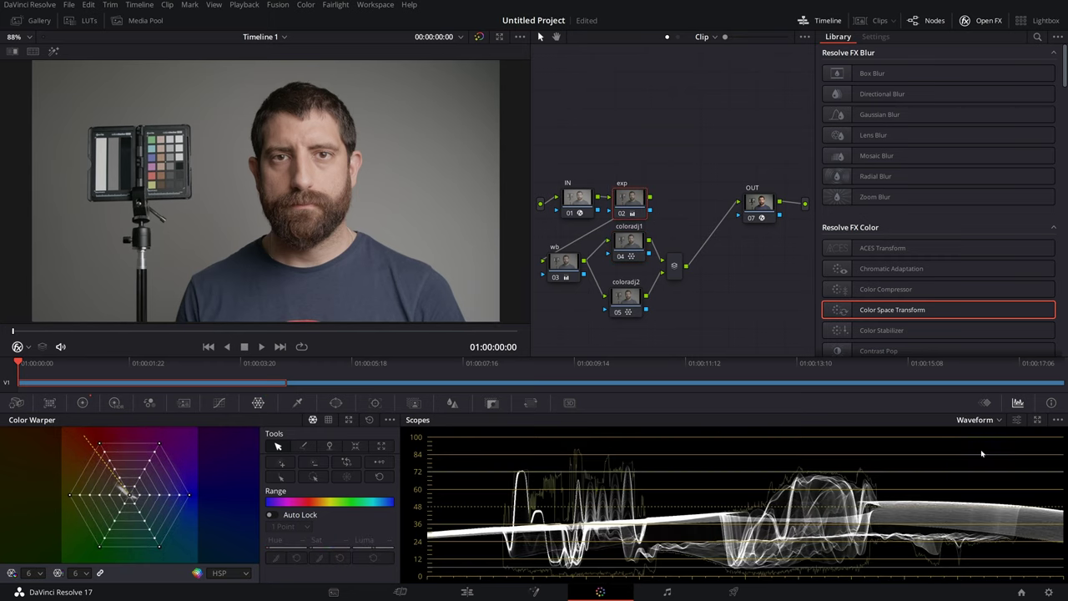
pyautogui.moveTo(637, 206); pyautogui.dragTo(637, 204)
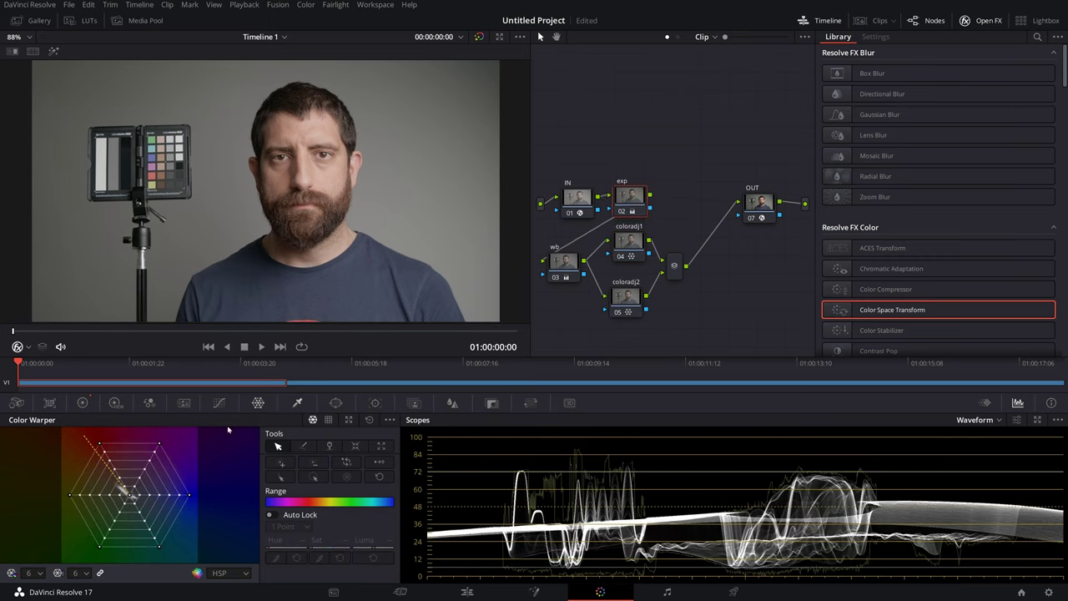
# Set the exp node's contrast to 1.072 and its offset to 11.00 in the Log primaries
pyautogui.click(81, 402)
pyautogui.moveTo(372, 550); pyautogui.dragTo(400, 551)
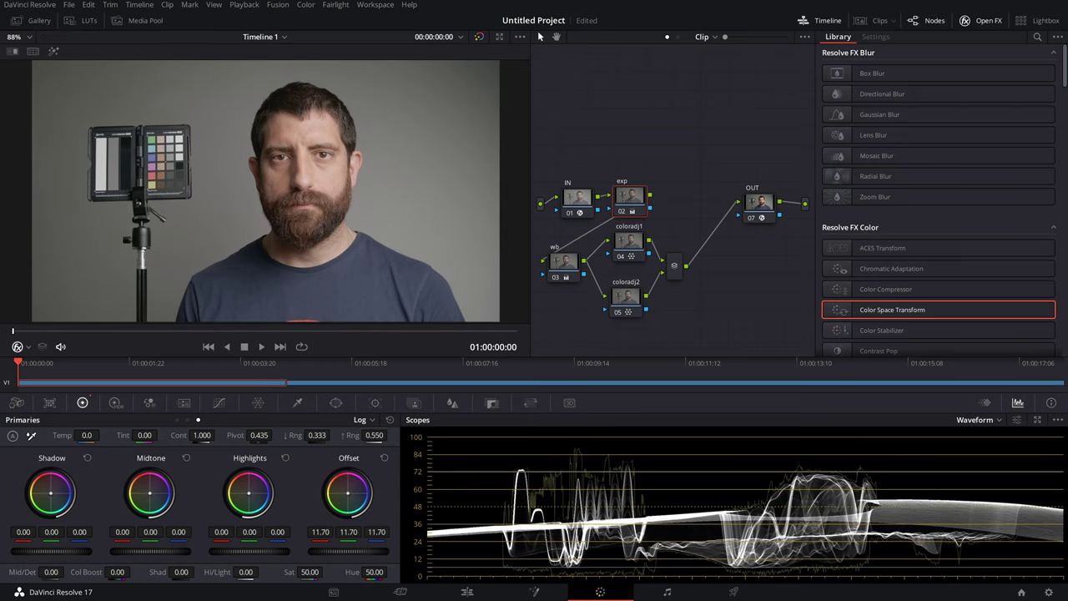
pyautogui.moveTo(205, 435); pyautogui.dragTo(217, 435)
pyautogui.moveTo(373, 551); pyautogui.dragTo(342, 551)
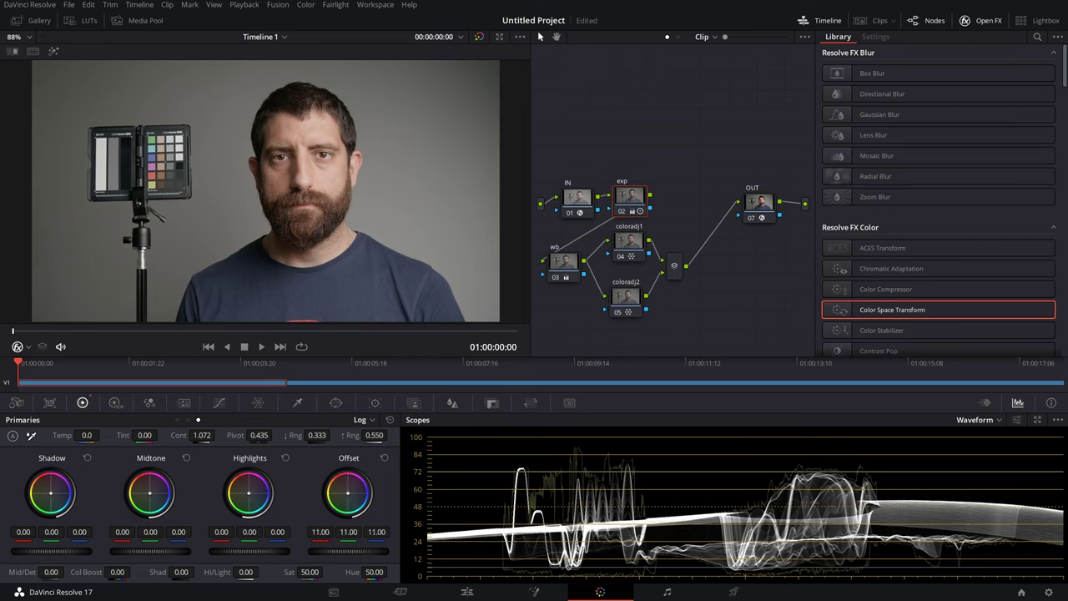
pyautogui.scroll(-1, 397, 241)
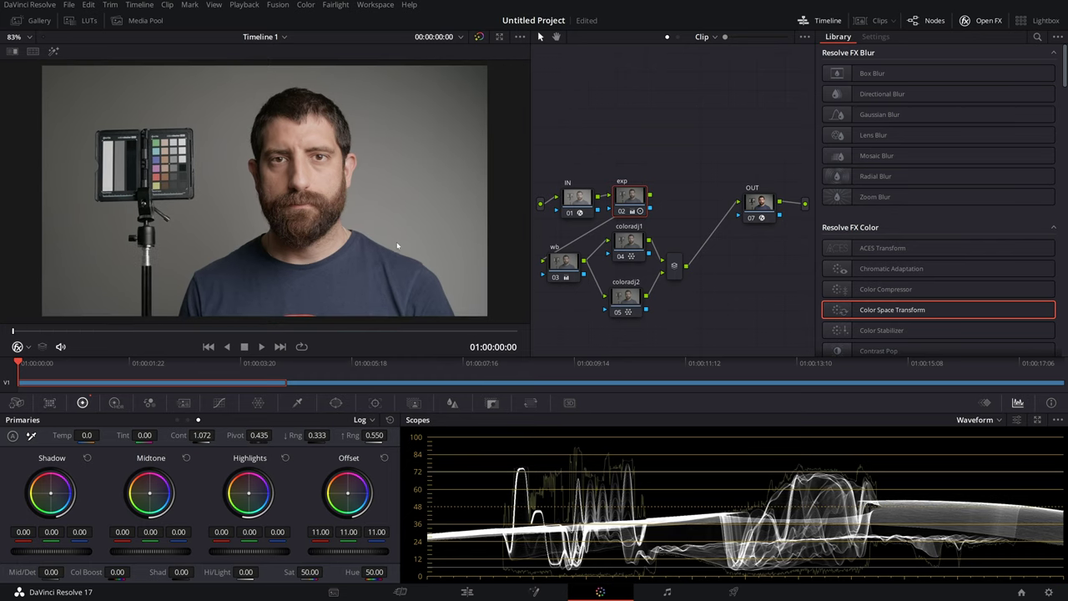
# Review the node chain from OUT back to the IN node's Color Space Transform settings
pyautogui.click(773, 206)
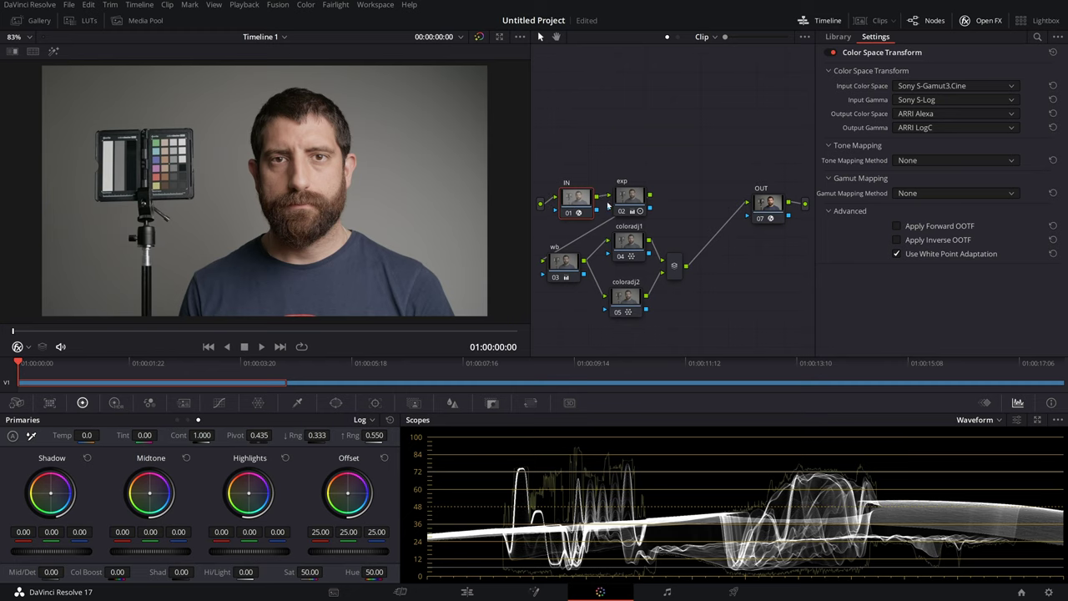
pyautogui.click(629, 205)
pyautogui.moveTo(630, 226); pyautogui.dragTo(633, 228)
pyautogui.moveTo(561, 260); pyautogui.dragTo(571, 262)
pyautogui.click(580, 200)
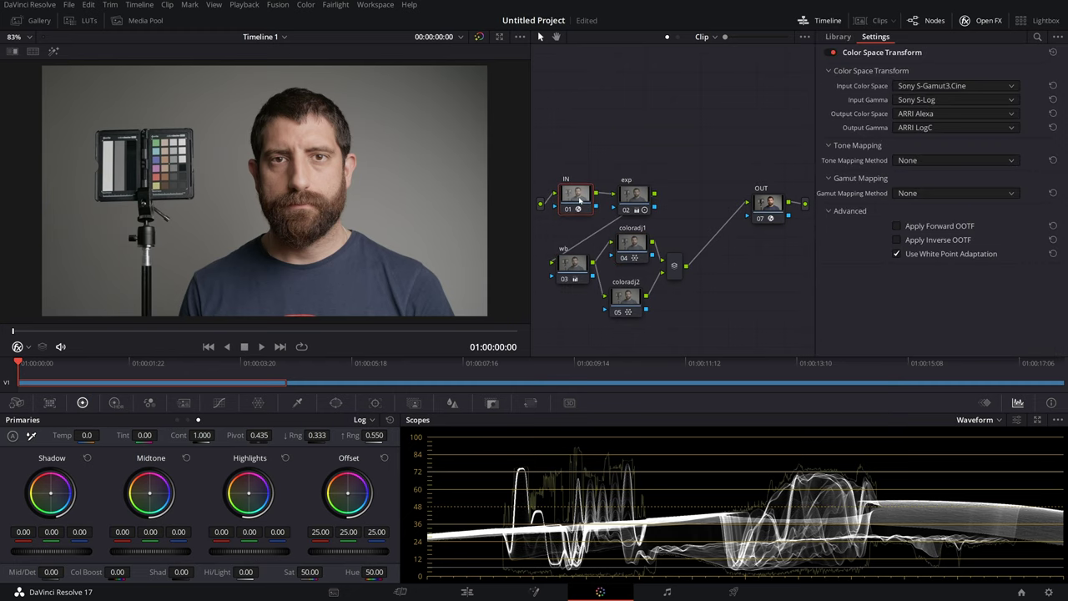
# Check the Generate LUT cube size options available for the first clip
pyautogui.click(881, 20)
pyautogui.rightClick(78, 317)
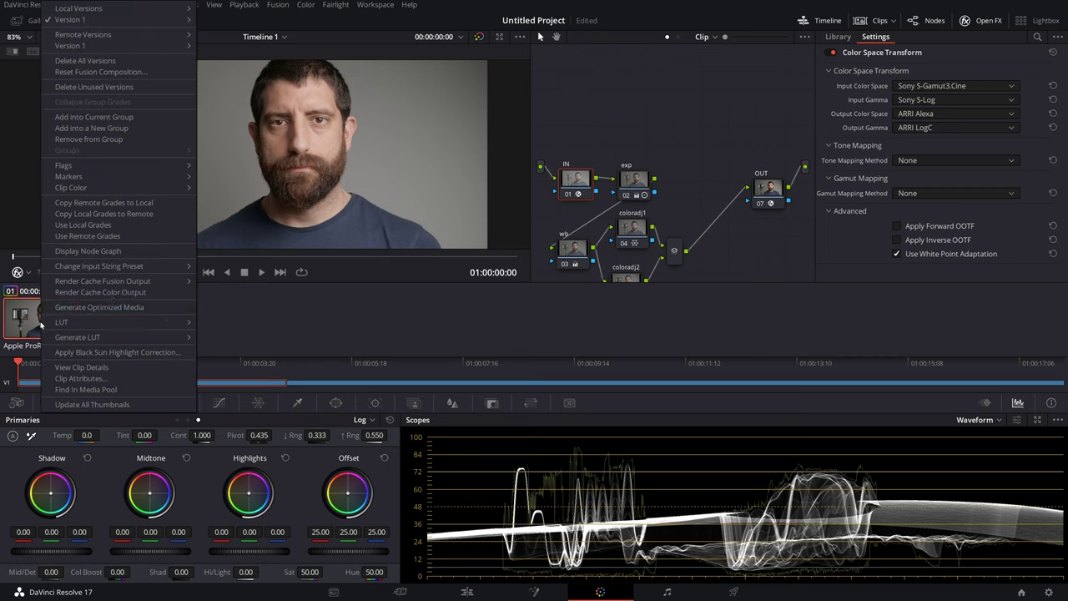
pyautogui.moveTo(167, 337)
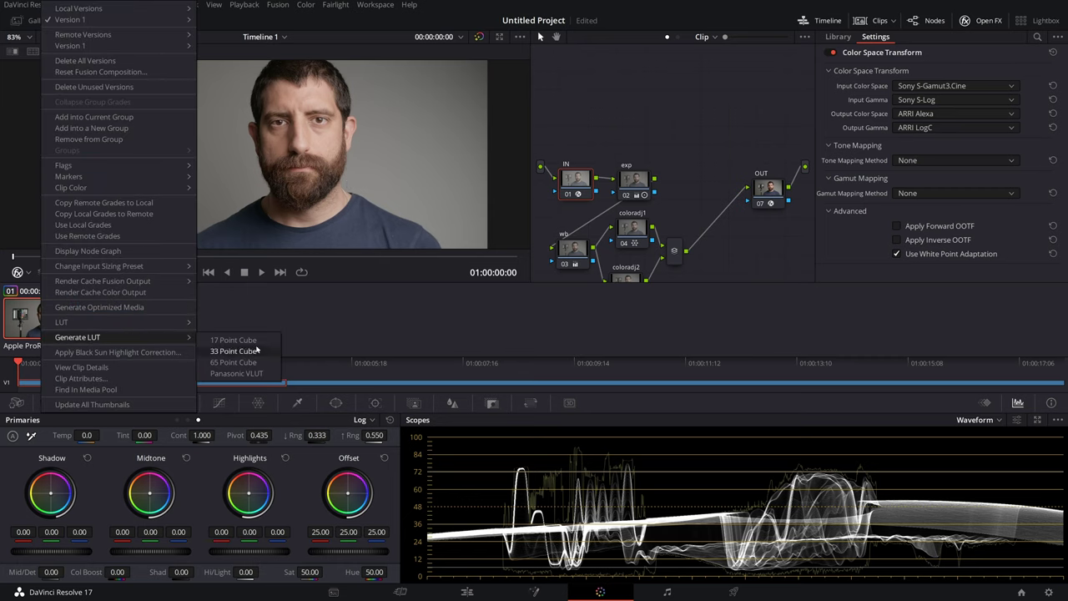
pyautogui.click(607, 114)
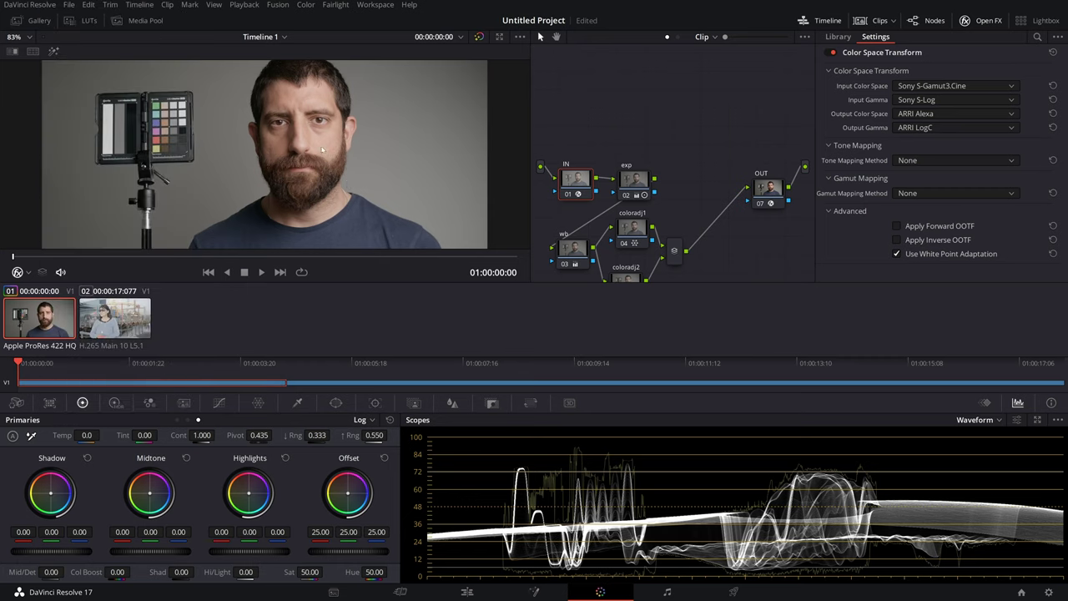
pyautogui.click(859, 20)
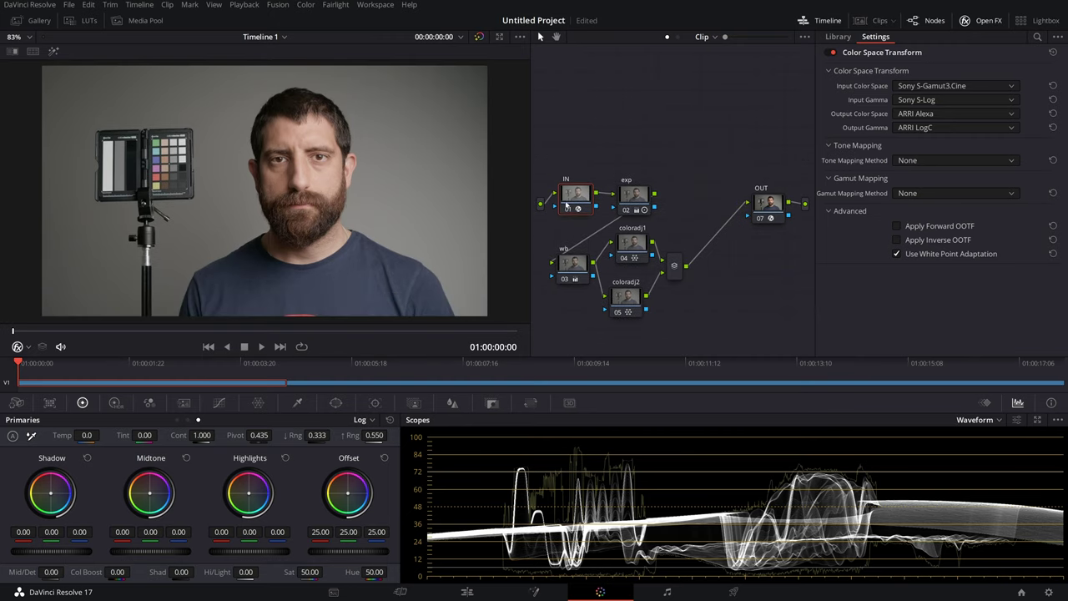
# Check the color science options in the project's color management settings without changing them
pyautogui.moveTo(566, 204); pyautogui.dragTo(570, 207)
pyautogui.moveTo(637, 203); pyautogui.dragTo(638, 210)
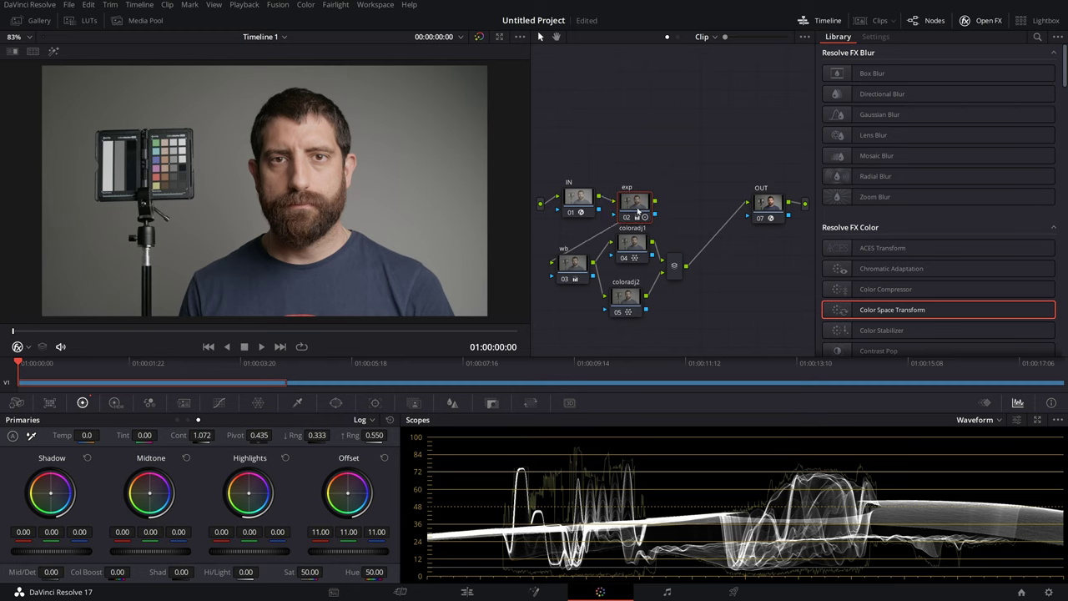
pyautogui.hotkey('shift', '9')
pyautogui.click(589, 125)
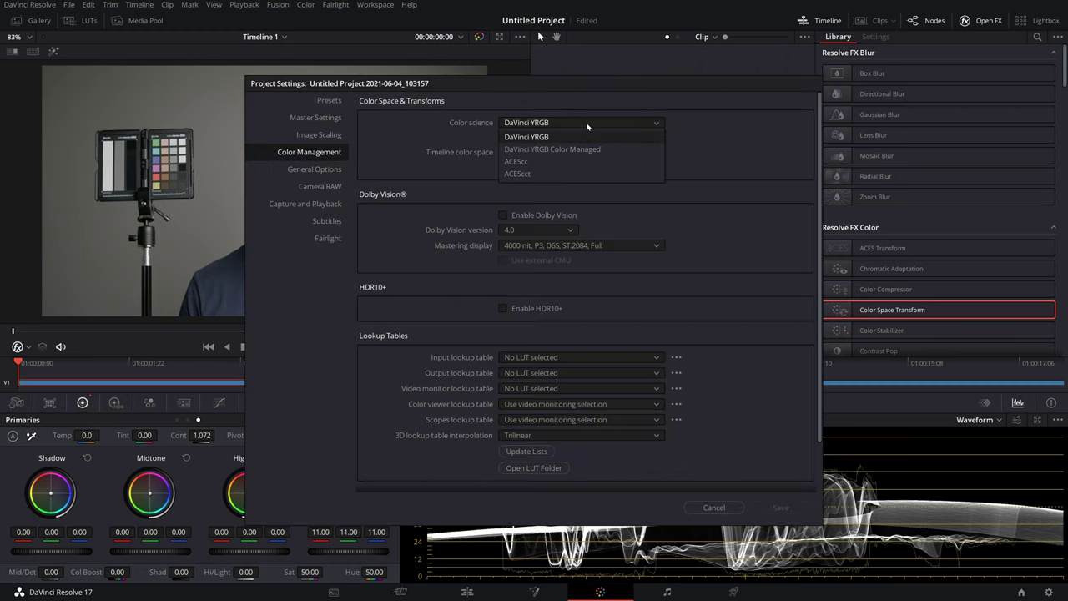
pyautogui.click(710, 175)
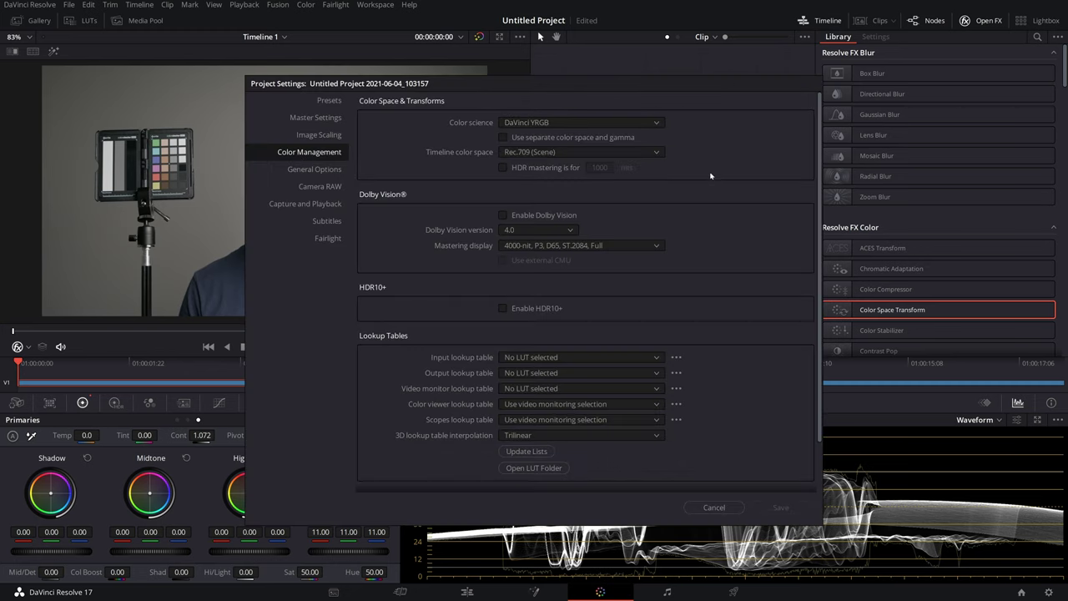
pyautogui.click(713, 507)
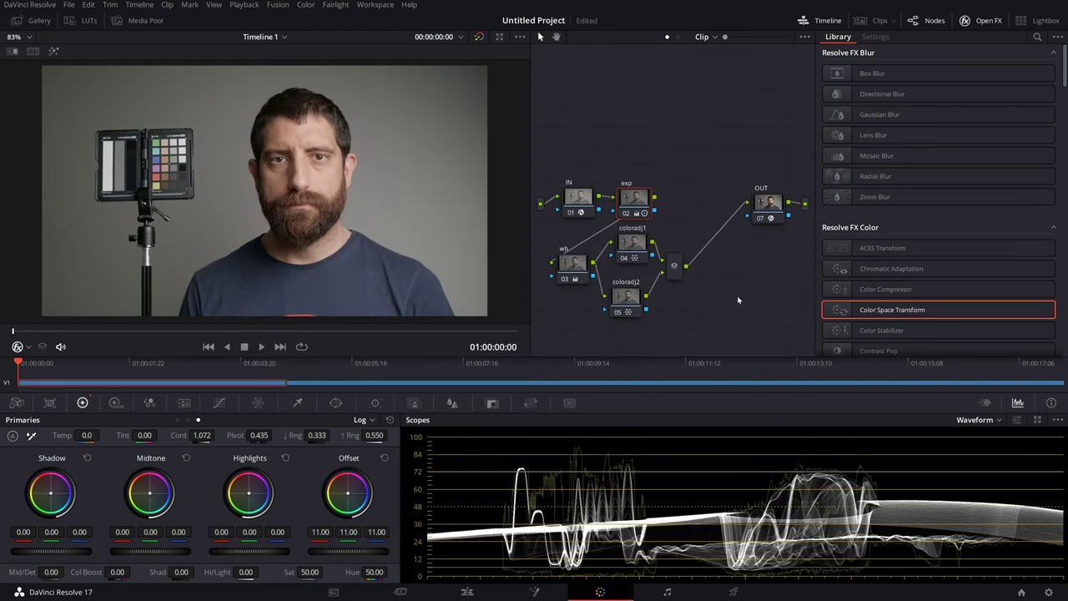
# Reset all of the clip's grades and nodes, and set the project's color science to DaVinci YRGB Color Managed with the Custom preset
pyautogui.hotkey('ctrl', 'Home')
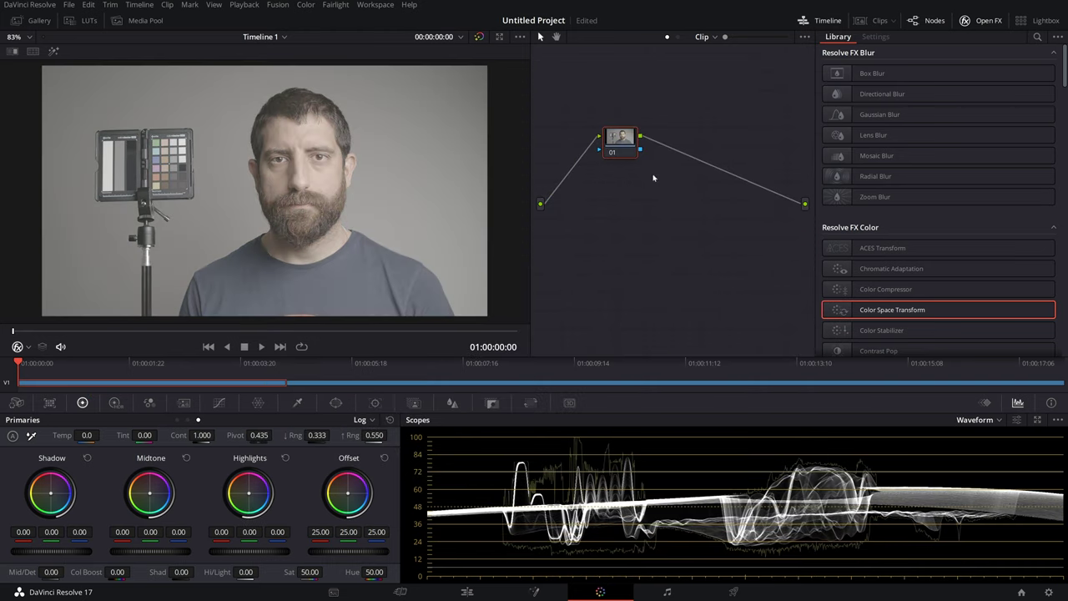
pyautogui.click(1048, 591)
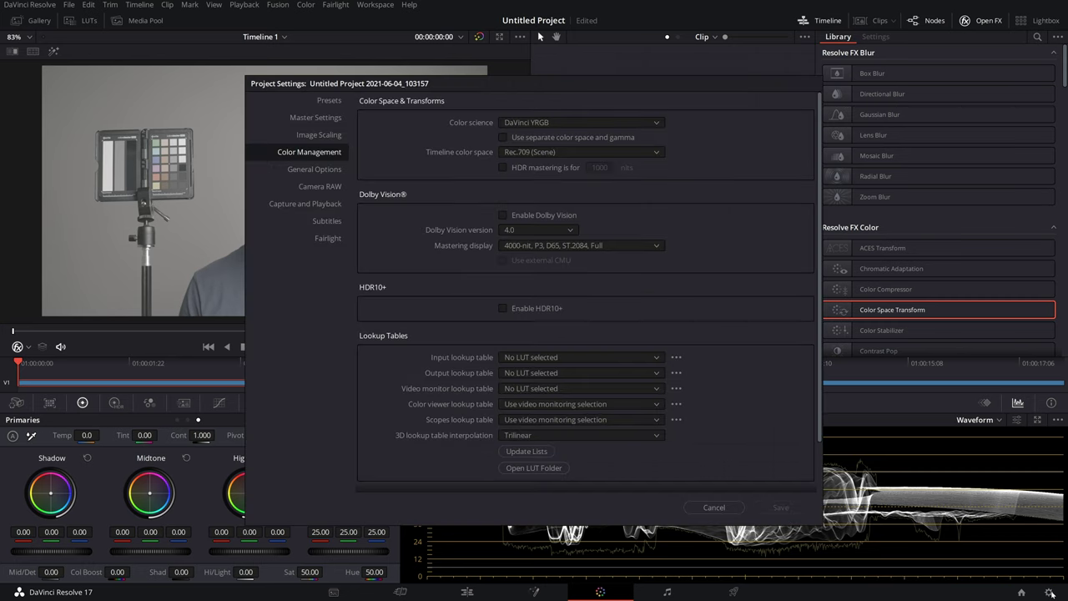
pyautogui.click(563, 124)
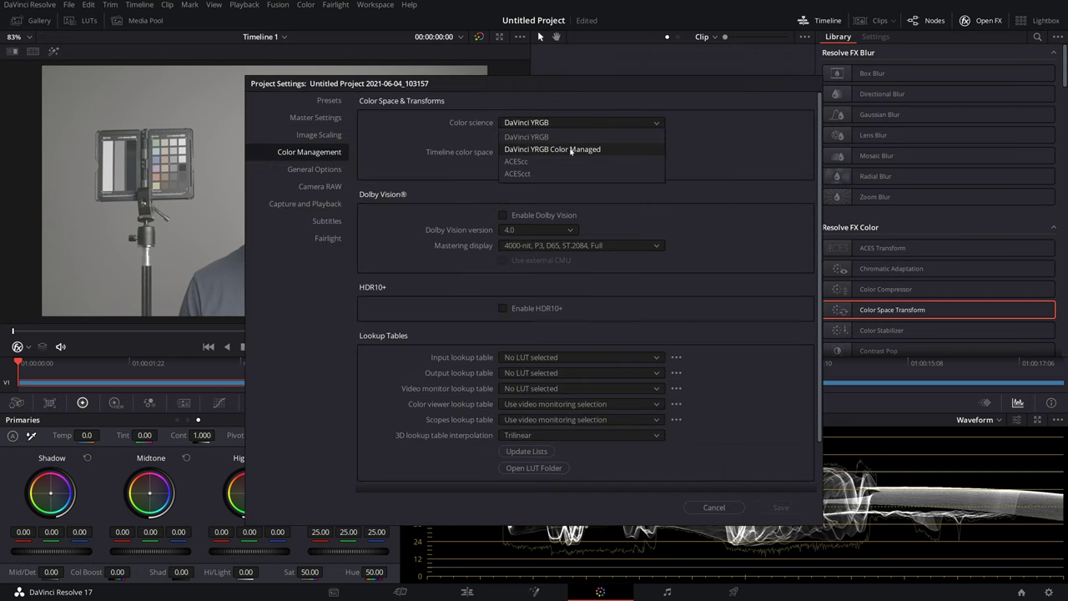
pyautogui.click(577, 151)
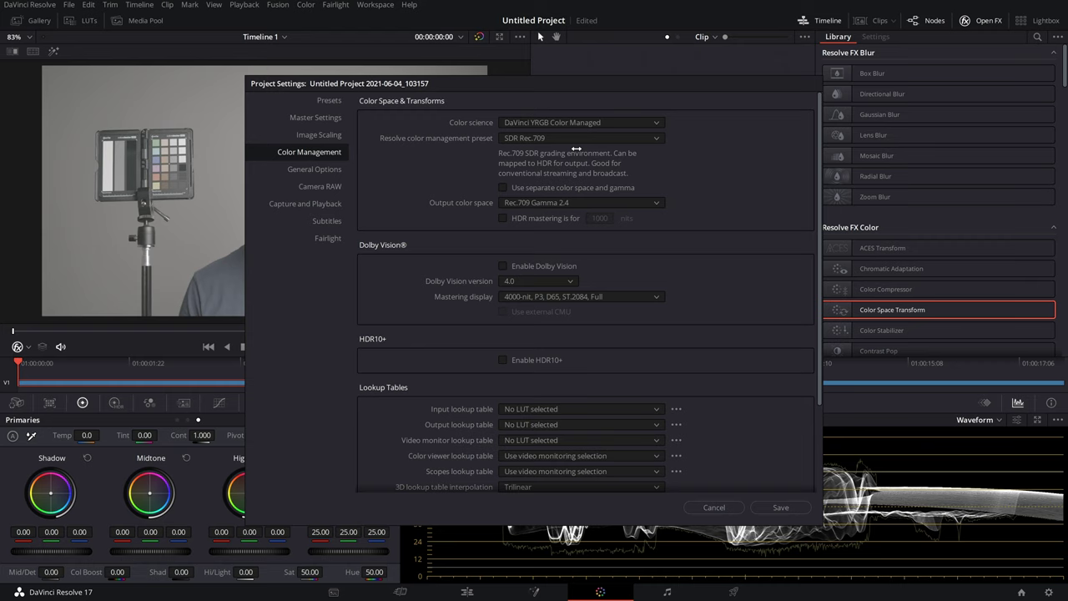
pyautogui.click(544, 139)
pyautogui.click(525, 239)
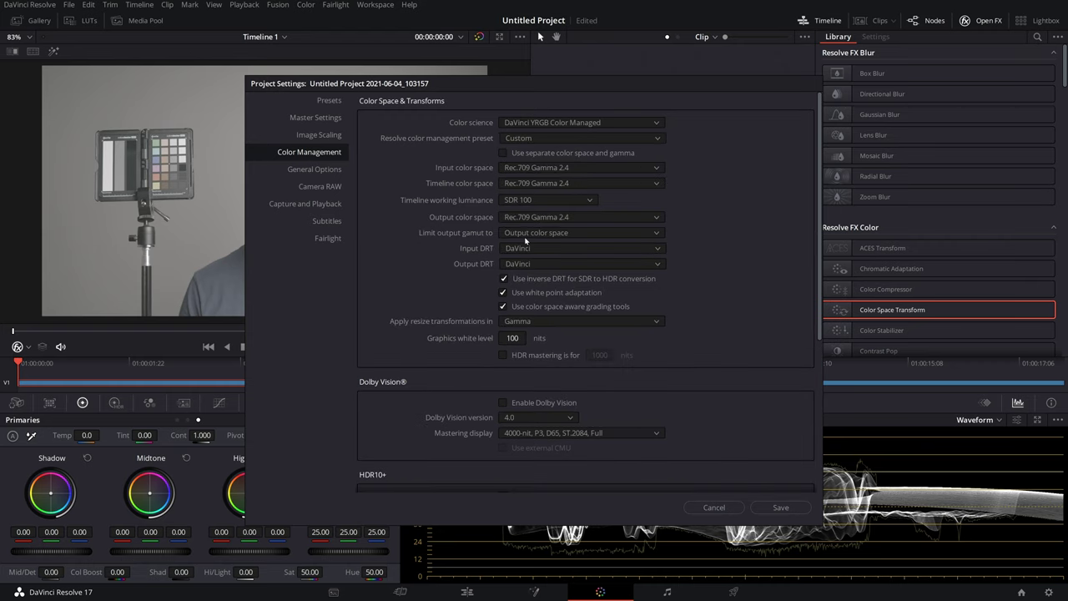
# Enable separate color space and gamma, and set the input color space to Sony S-Gamut3.Cine with S-Log gamma
pyautogui.click(502, 154)
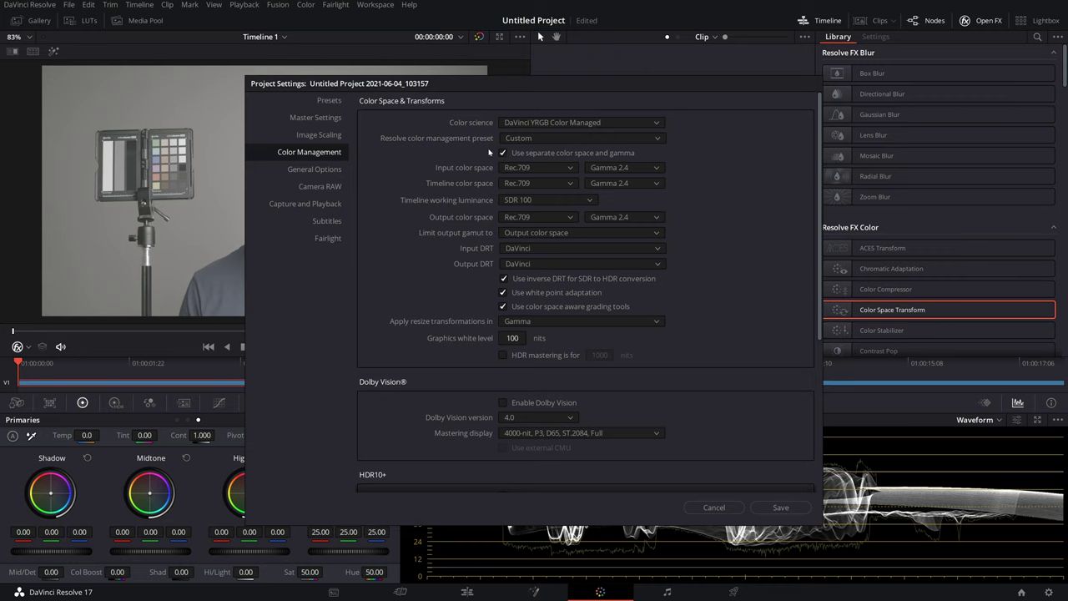
pyautogui.click(572, 168)
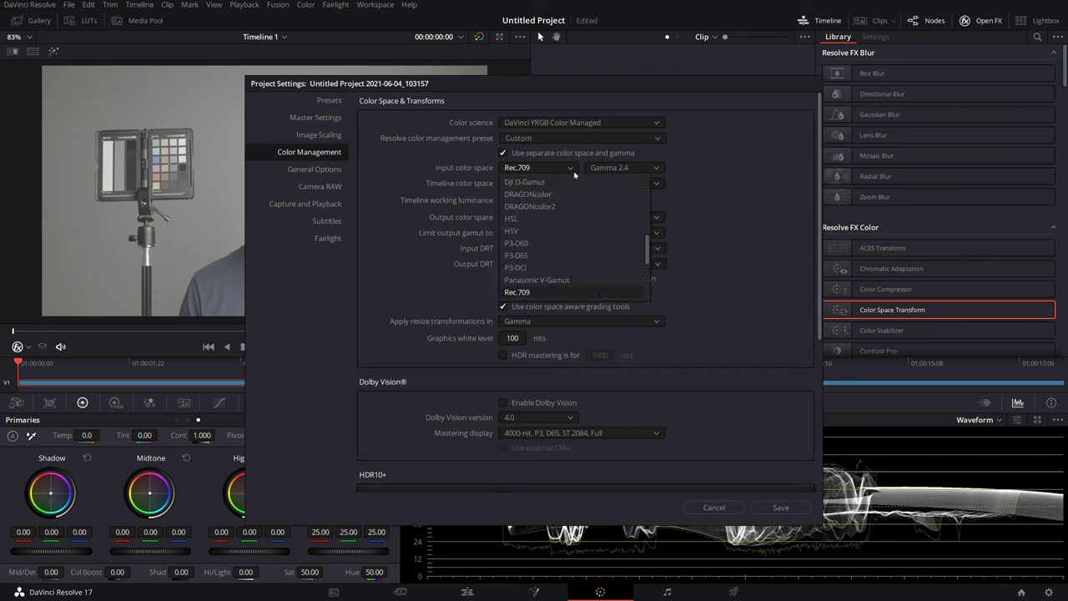
pyautogui.scroll(-5, 574, 222)
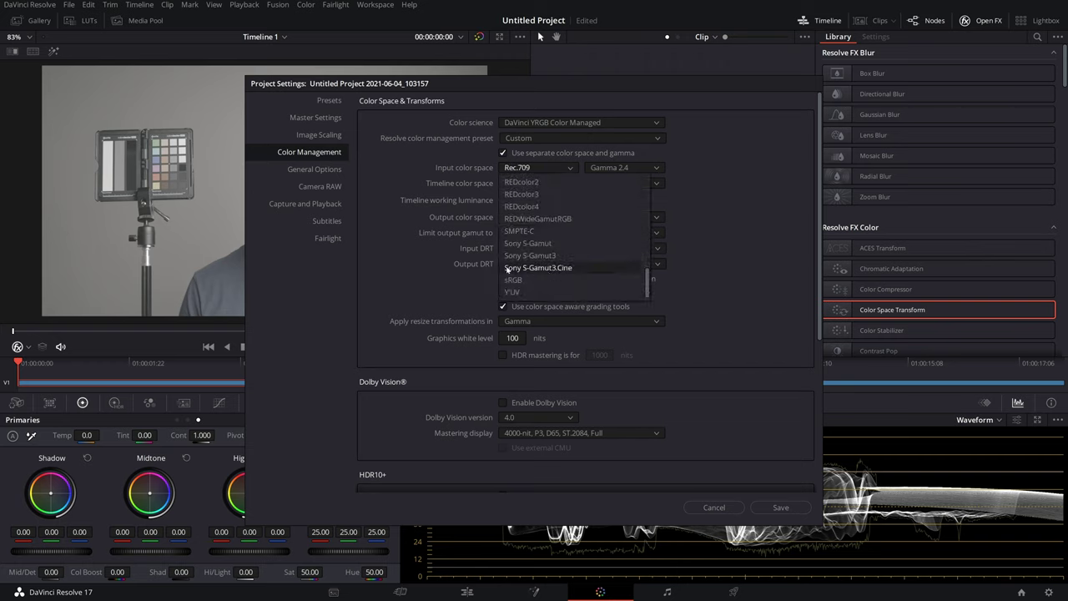
pyautogui.click(563, 268)
pyautogui.click(638, 167)
pyautogui.scroll(-4, 650, 257)
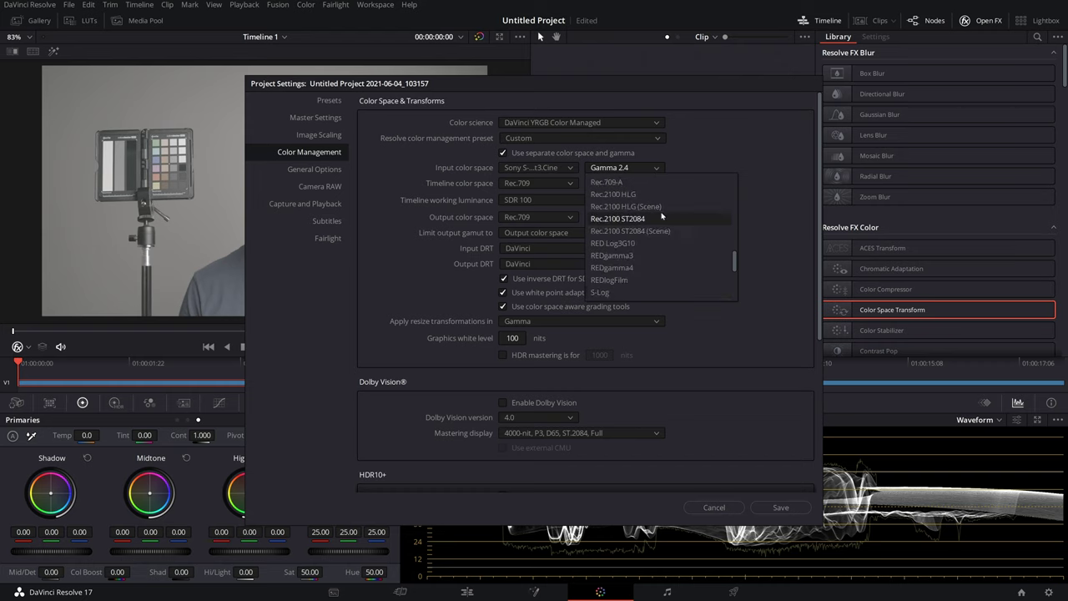
pyautogui.click(602, 294)
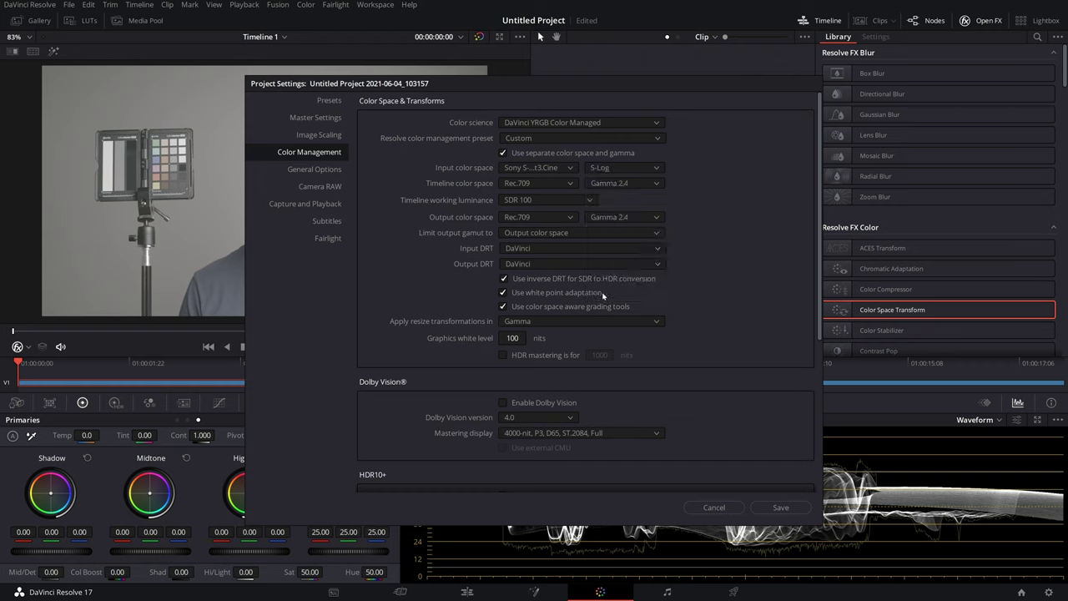
# Set the timeline color space to ARRI Alexa V3 with ARRI LogC gamma, and save the settings and the project
pyautogui.click(544, 185)
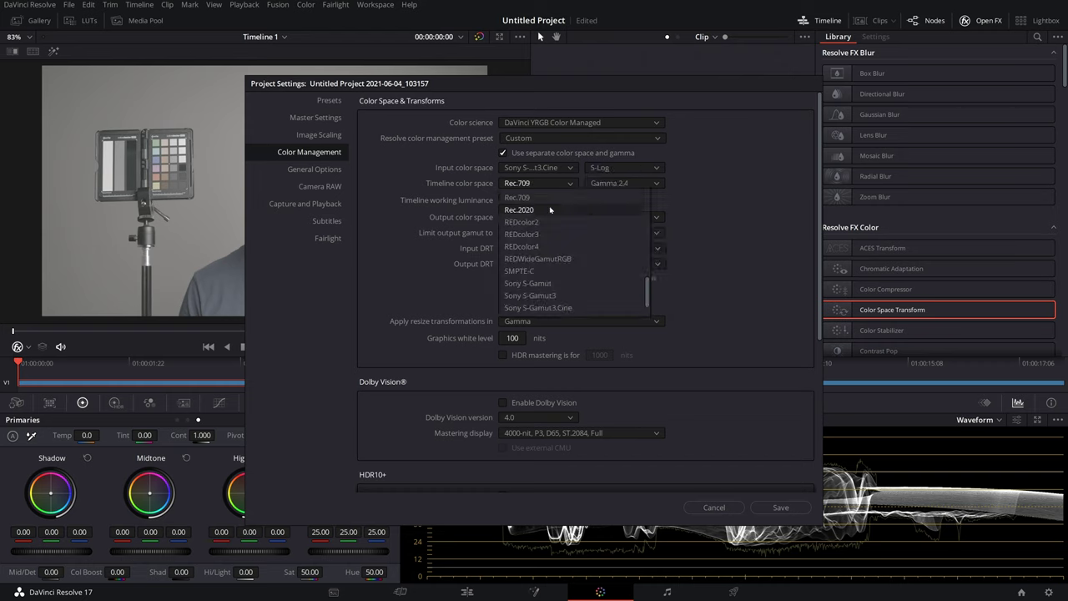
pyautogui.scroll(10, 538, 254)
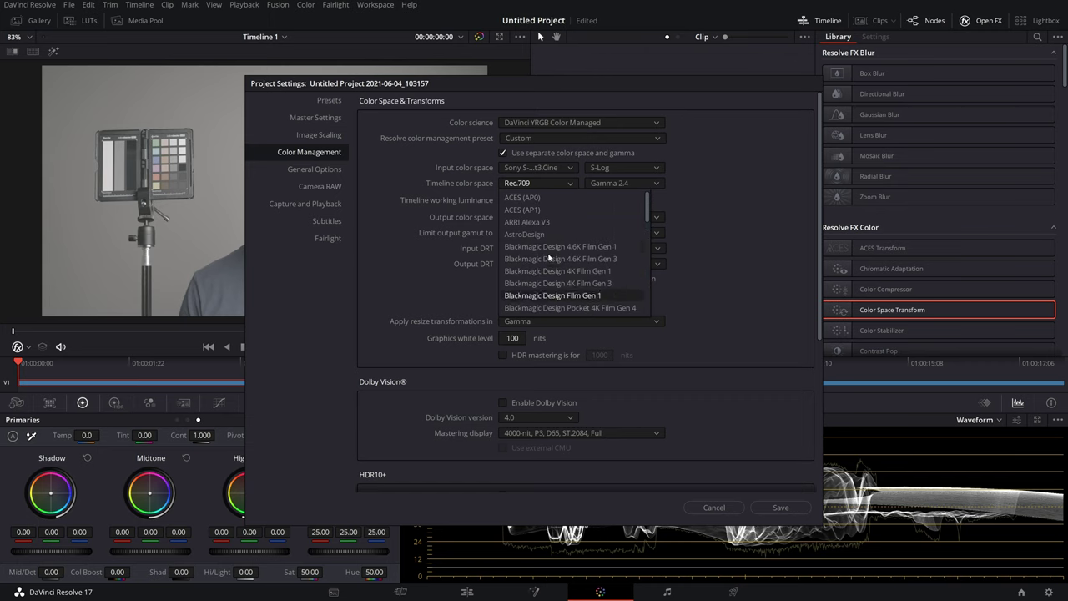
pyautogui.click(534, 221)
pyautogui.click(626, 184)
pyautogui.scroll(5, 609, 218)
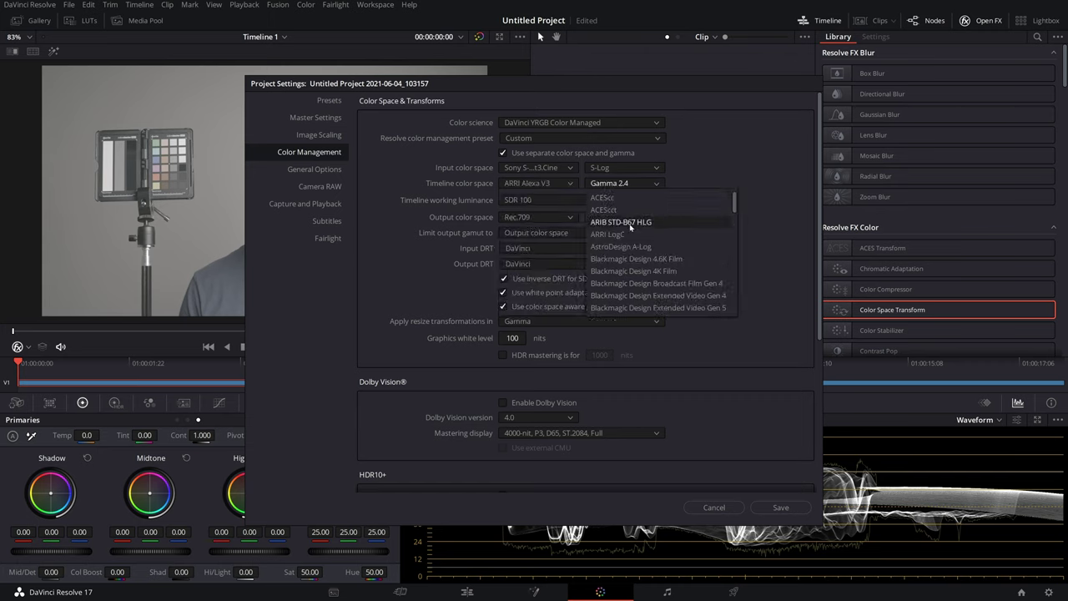
pyautogui.click(596, 224)
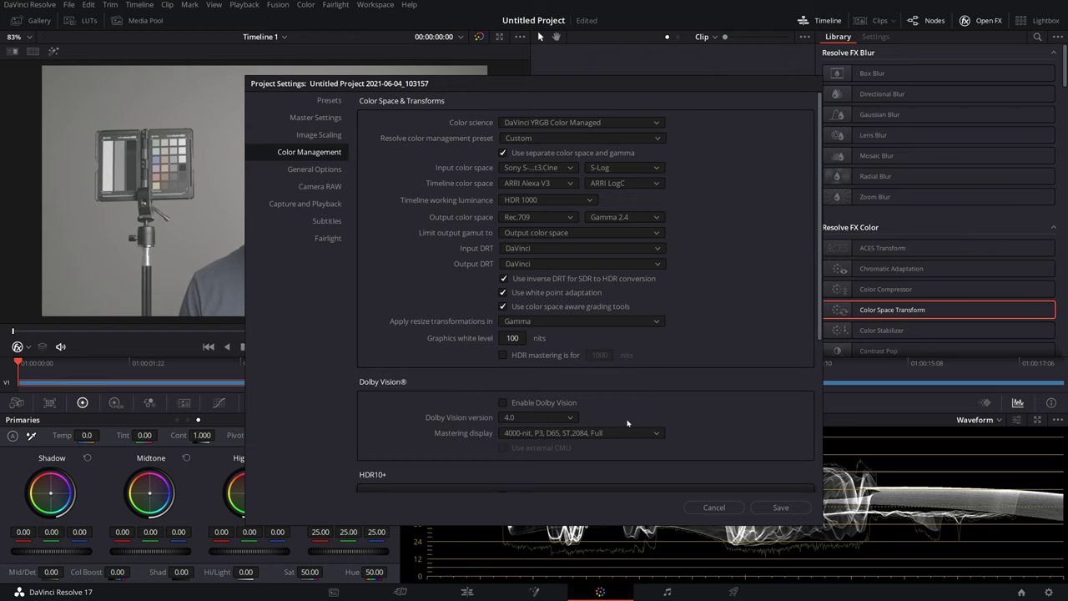
pyautogui.click(780, 507)
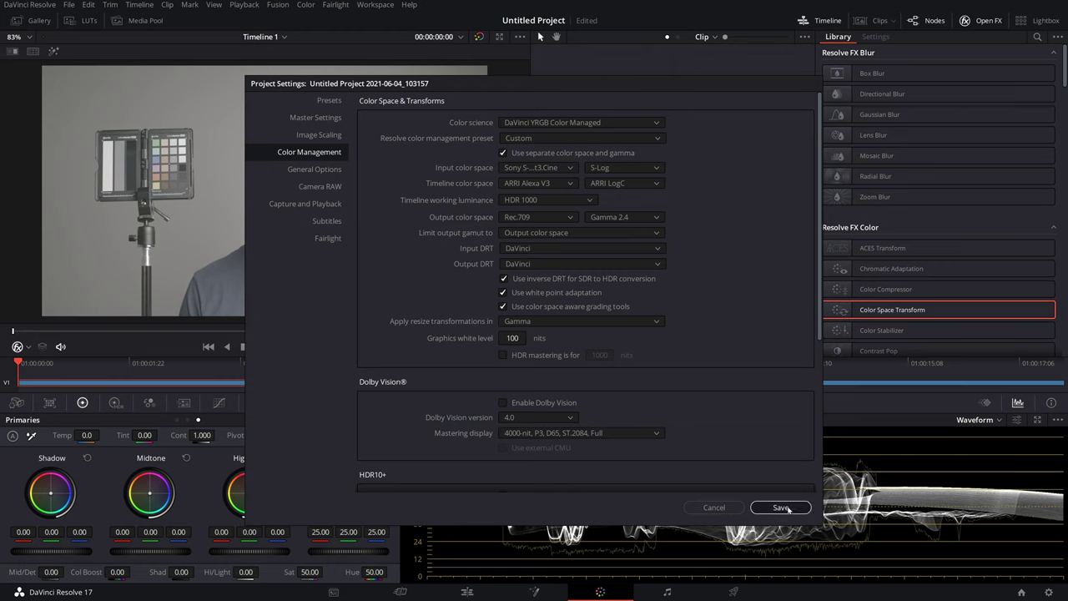
pyautogui.moveTo(616, 203); pyautogui.dragTo(621, 202)
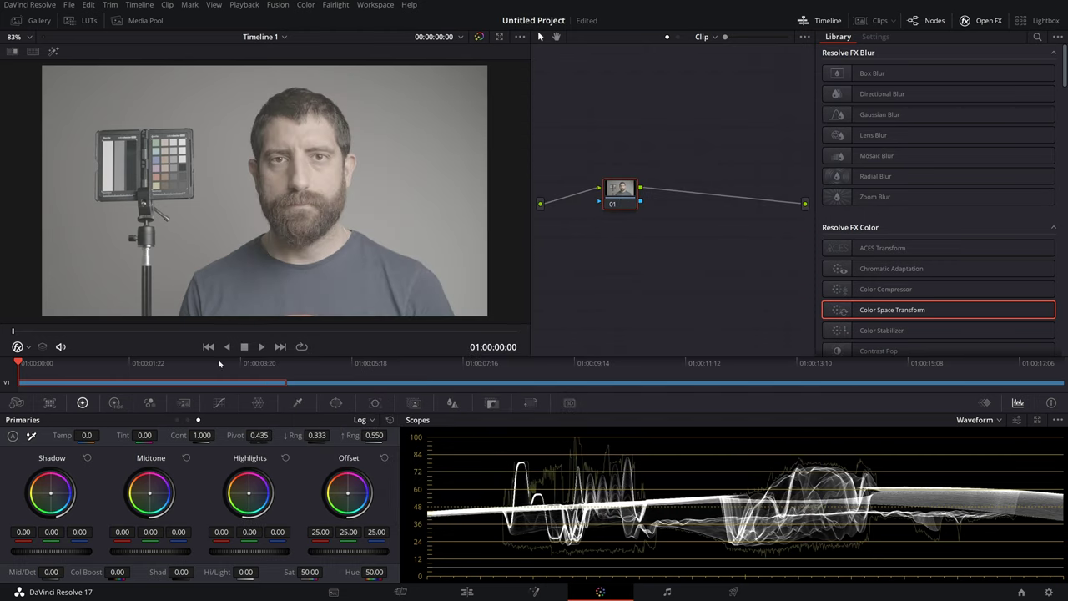
pyautogui.hotkey('ctrl', 's')
# Set the input color space of both ZCAM clips in the media pool to Sony S-Gamut3.Cine
pyautogui.click(881, 23)
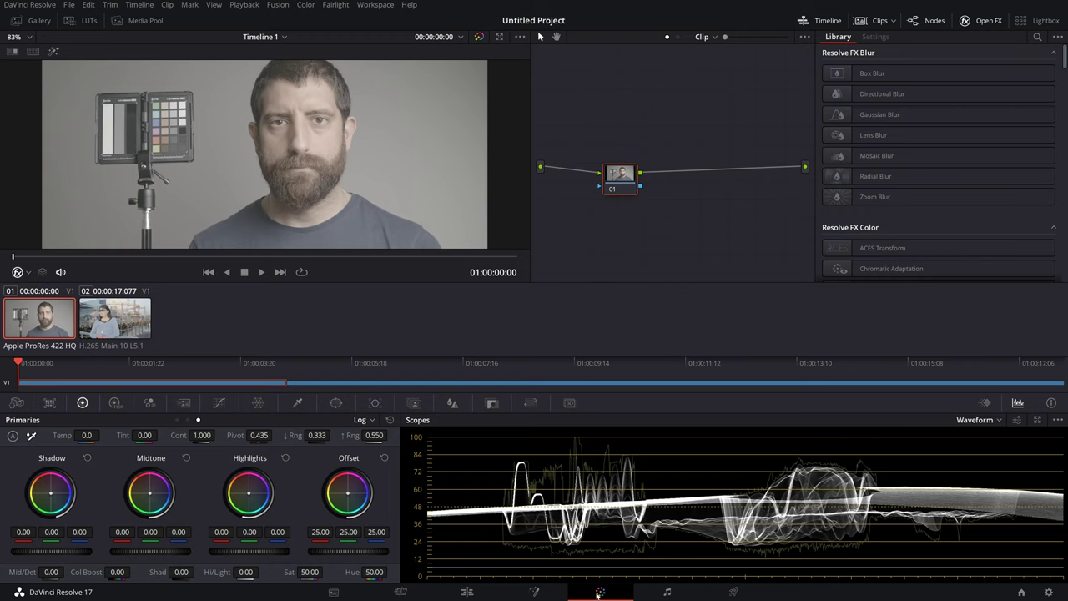
pyautogui.click(144, 20)
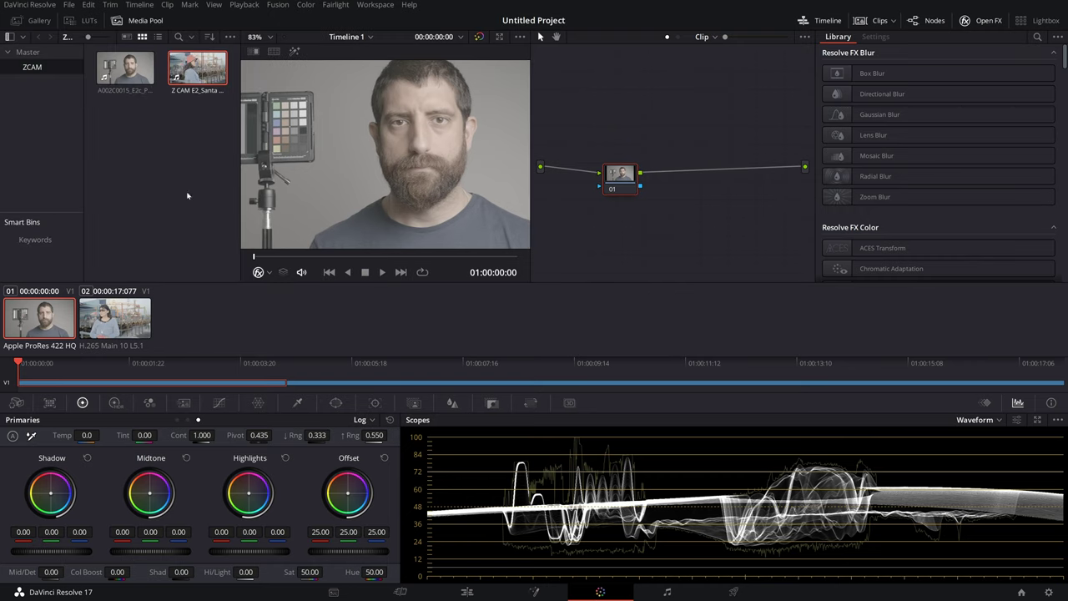
pyautogui.keyDown('shift'); pyautogui.click(116, 319); pyautogui.keyUp('shift')
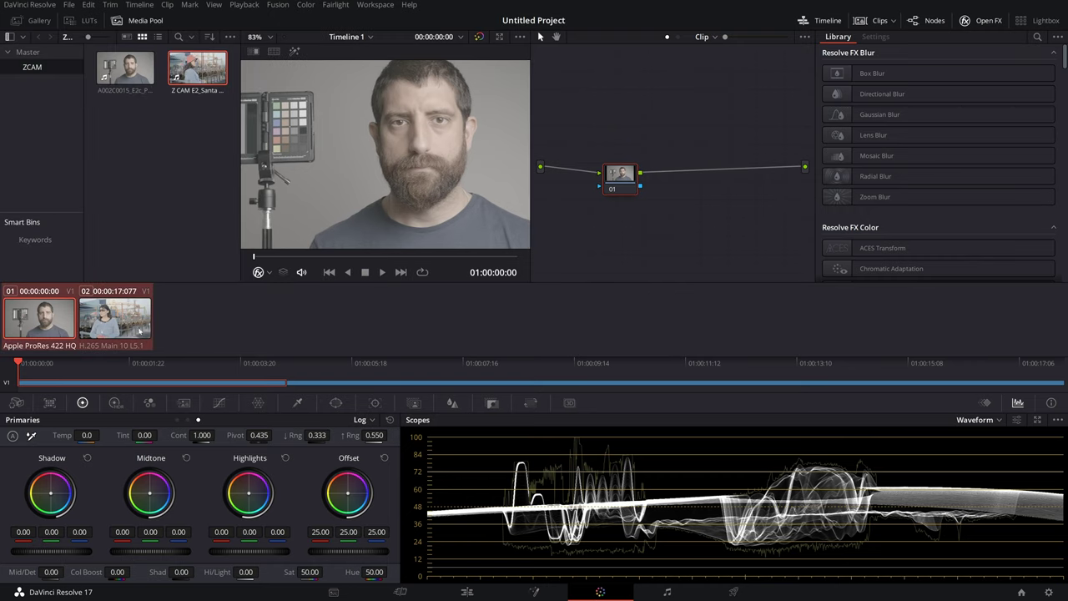
pyautogui.click(28, 52)
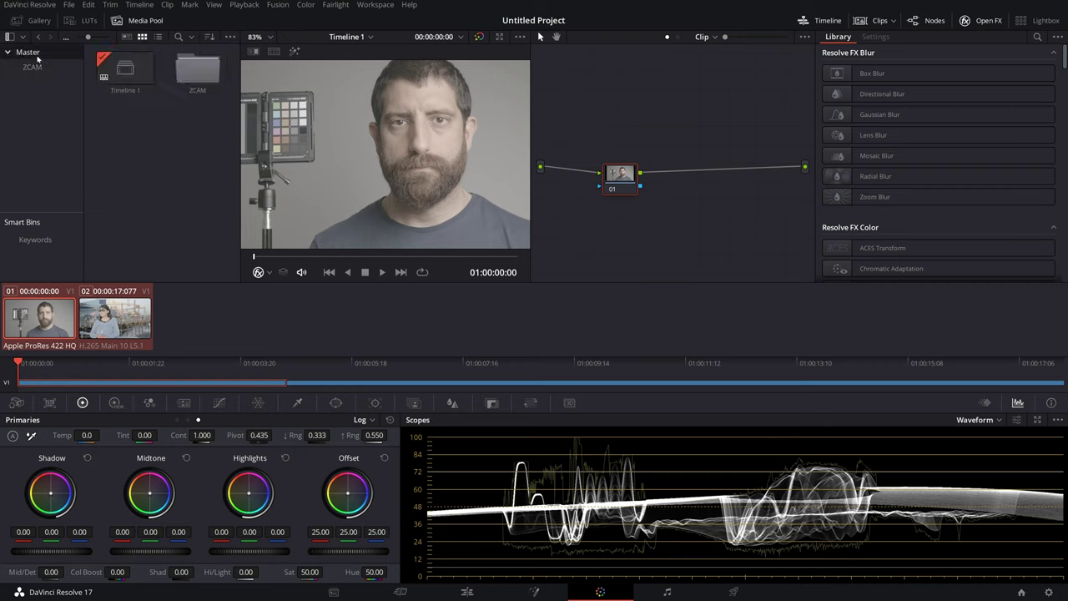
pyautogui.doubleClick(196, 75)
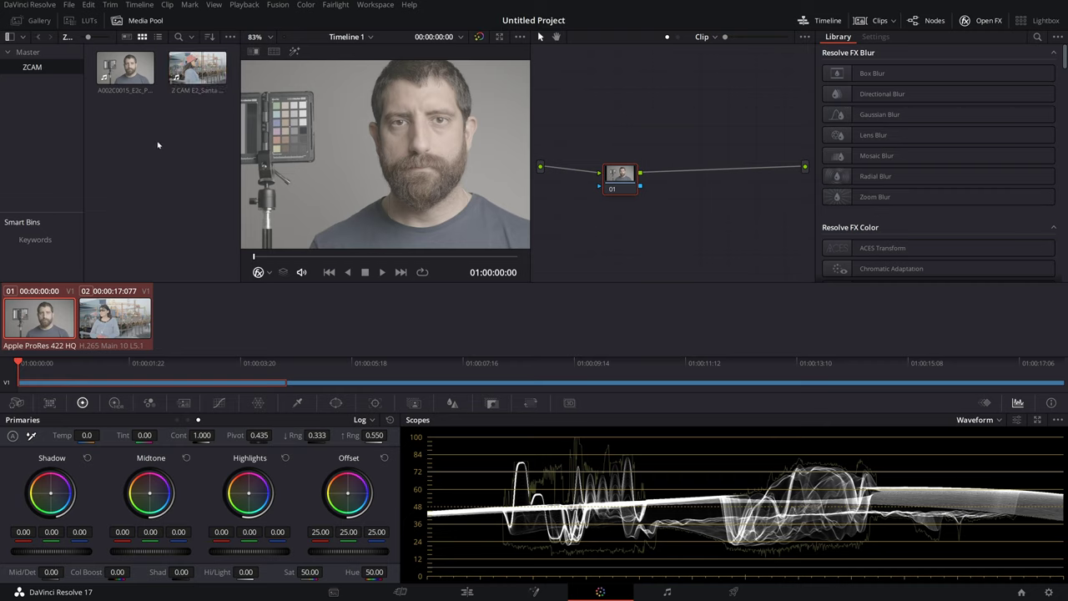
pyautogui.hotkey('ctrl', 'a')
pyautogui.rightClick(129, 75)
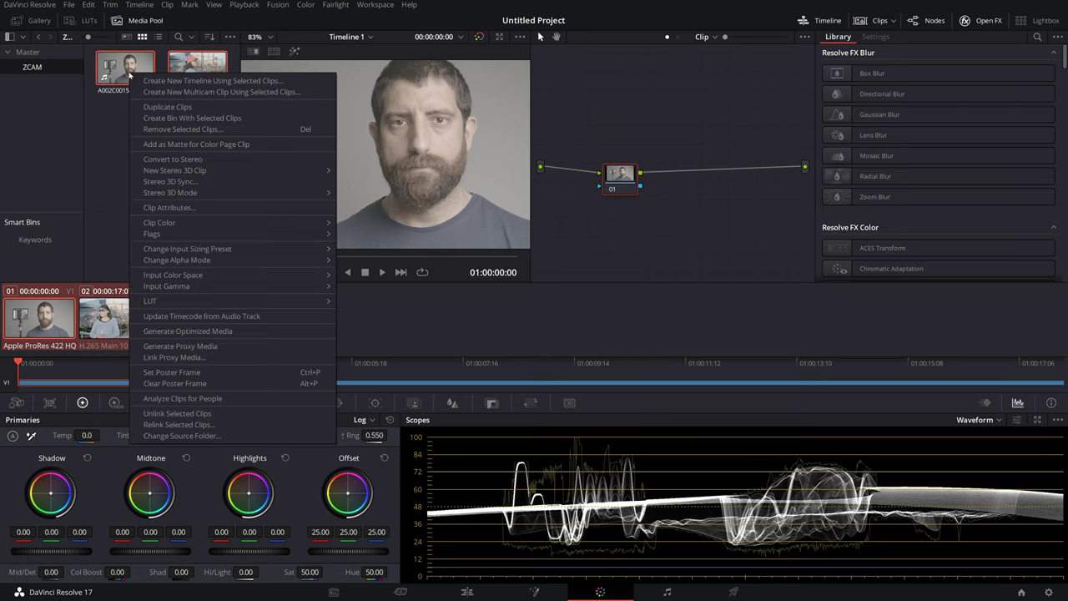
pyautogui.moveTo(190, 277)
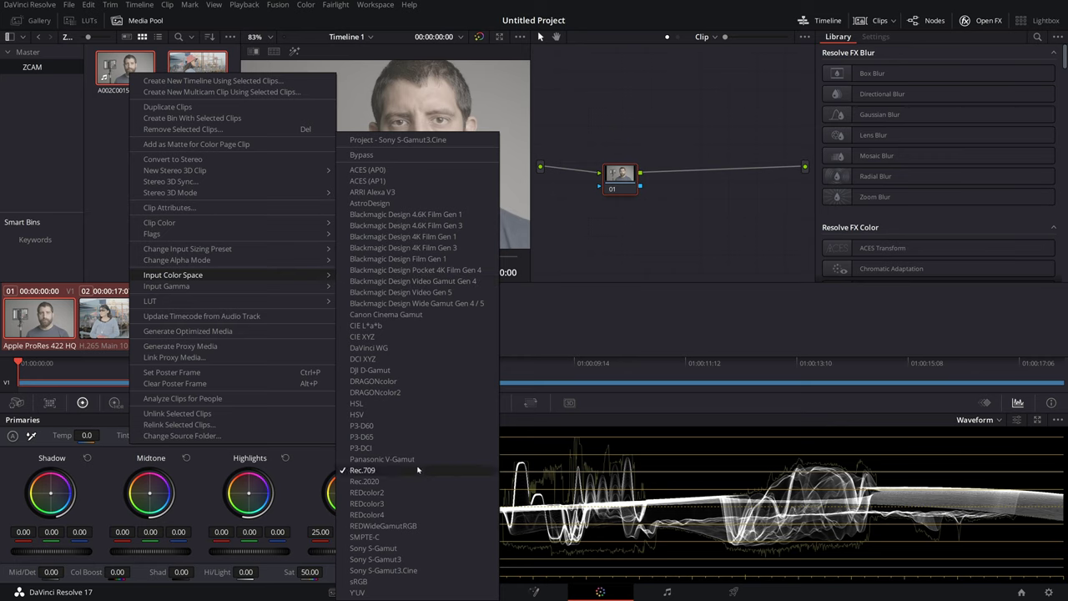
pyautogui.click(412, 572)
# Set the input gamma of both selected ZCAM clips to S-Log
pyautogui.rightClick(131, 70)
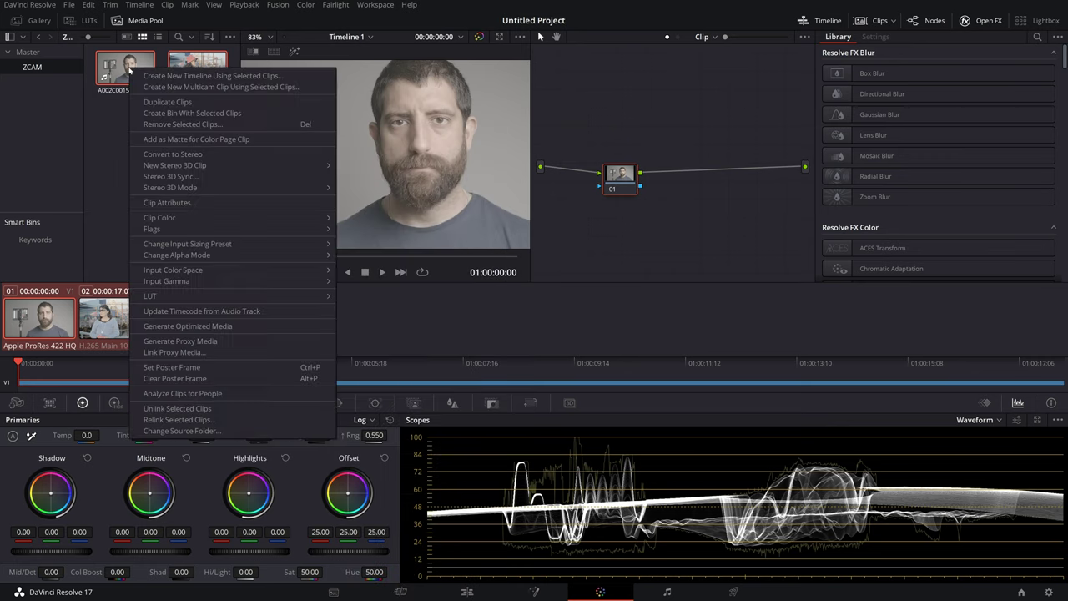
pyautogui.moveTo(161, 287)
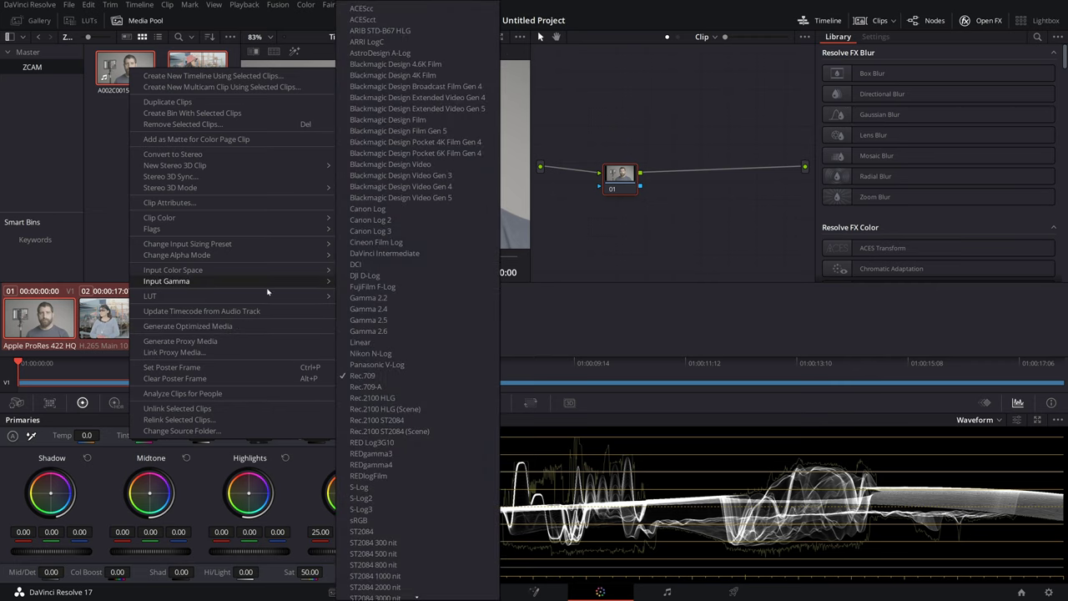
pyautogui.scroll(-1, 380, 479)
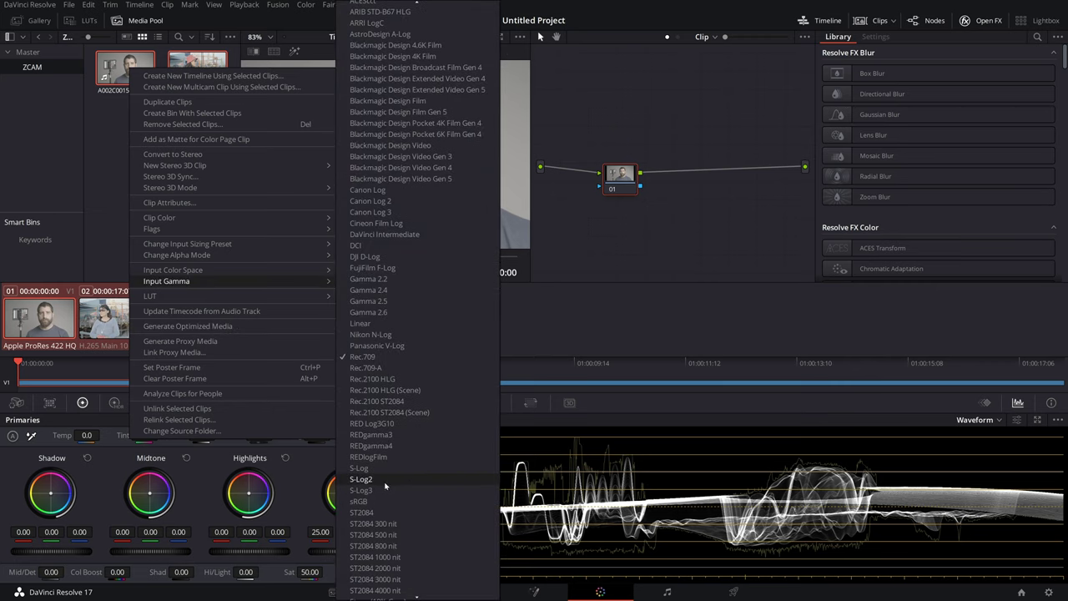
pyautogui.click(379, 469)
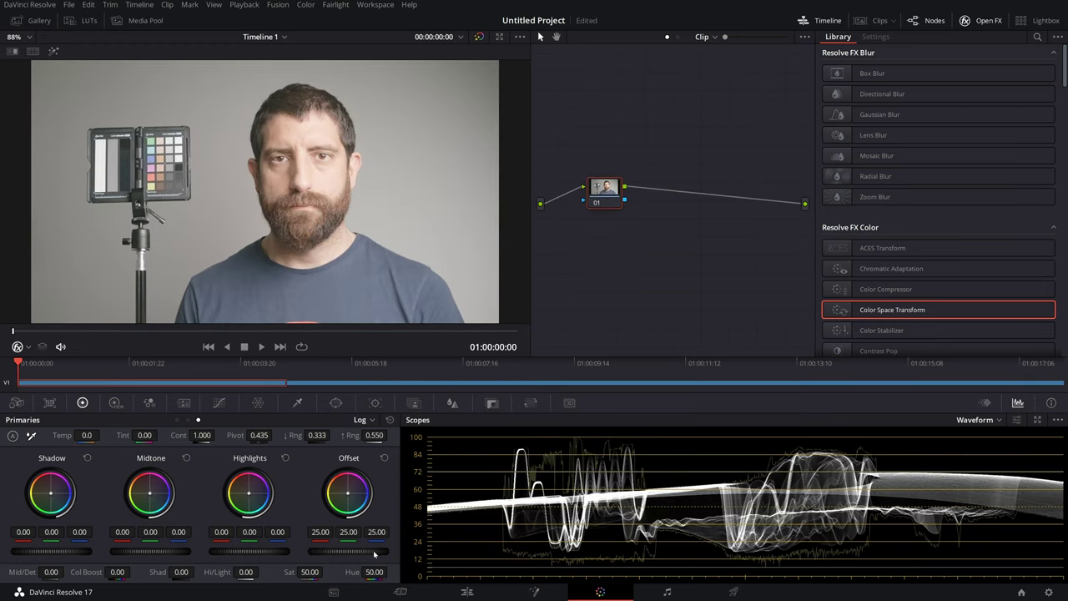
# On the first node, lower the master offset to about 11.75 and raise the contrast to about 1.082
pyautogui.moveTo(379, 556); pyautogui.dragTo(272, 555)
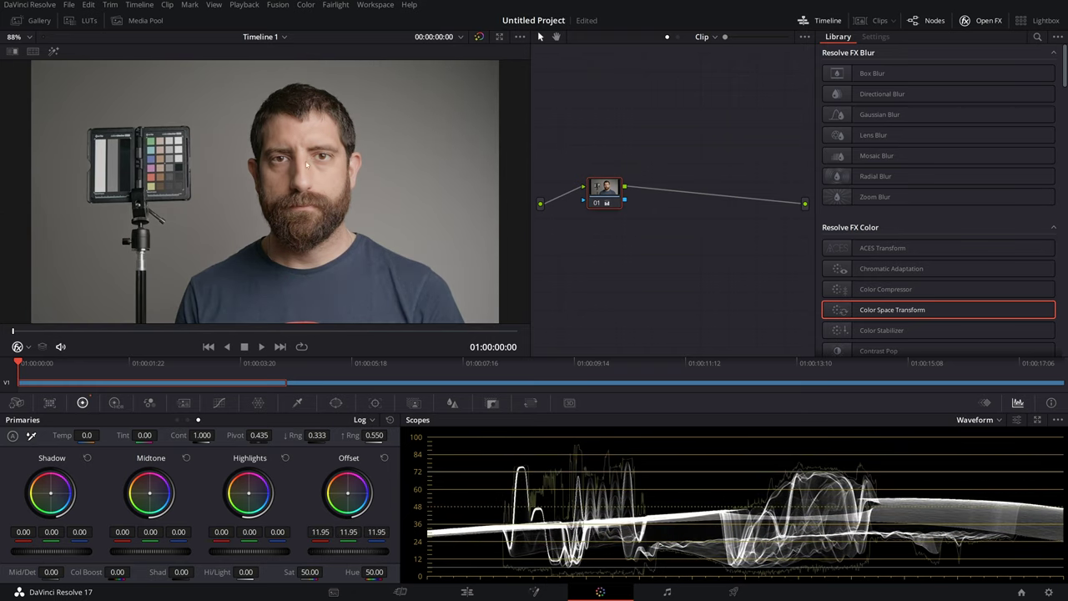
pyautogui.moveTo(604, 197); pyautogui.dragTo(602, 210)
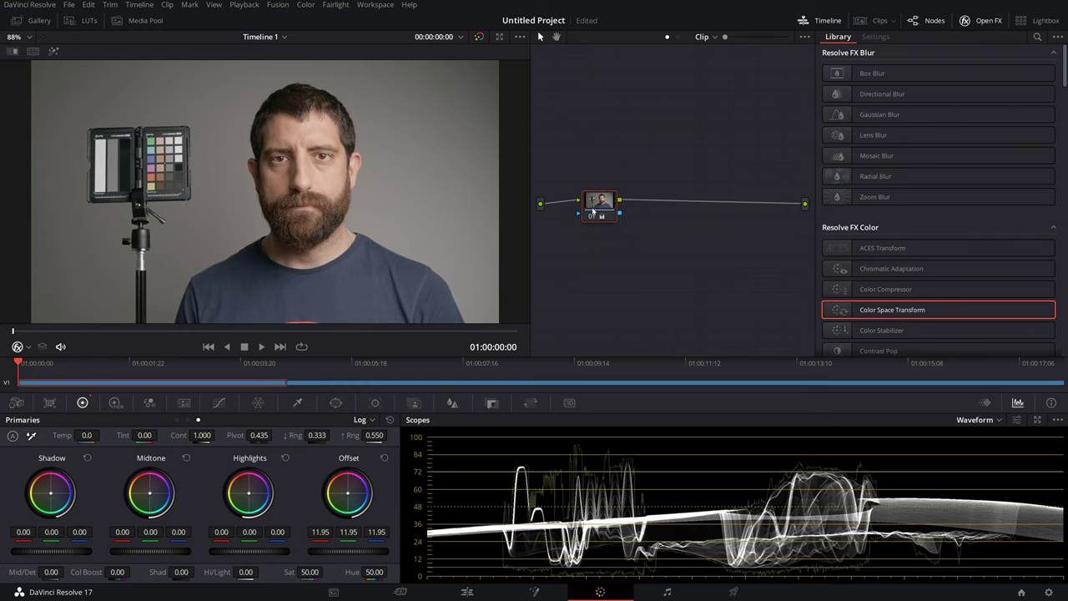
pyautogui.moveTo(593, 211); pyautogui.dragTo(603, 204)
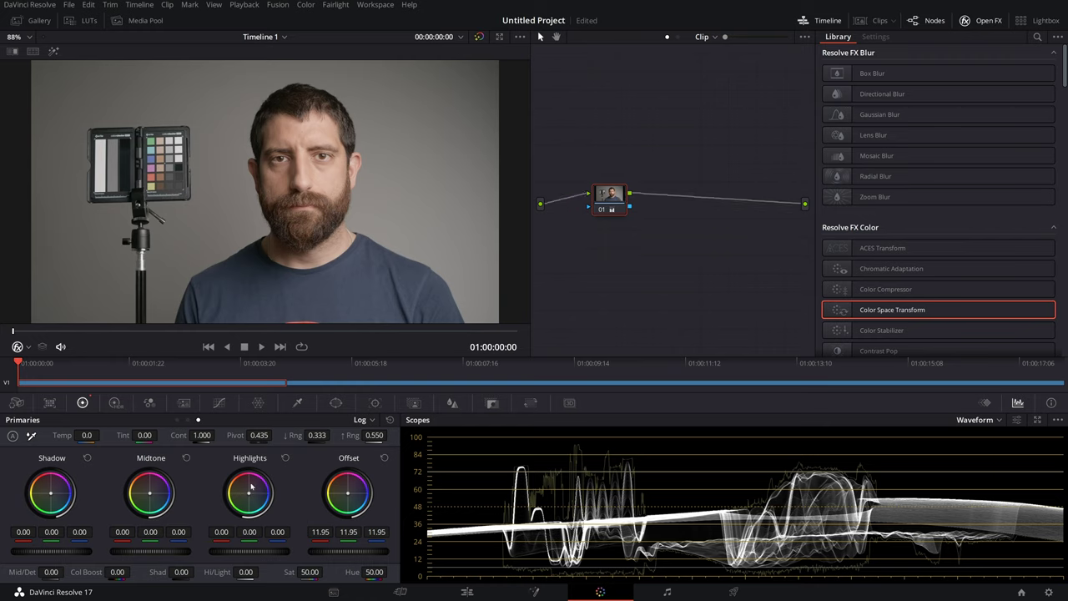
pyautogui.moveTo(203, 435); pyautogui.dragTo(223, 434)
pyautogui.moveTo(367, 555); pyautogui.dragTo(366, 555)
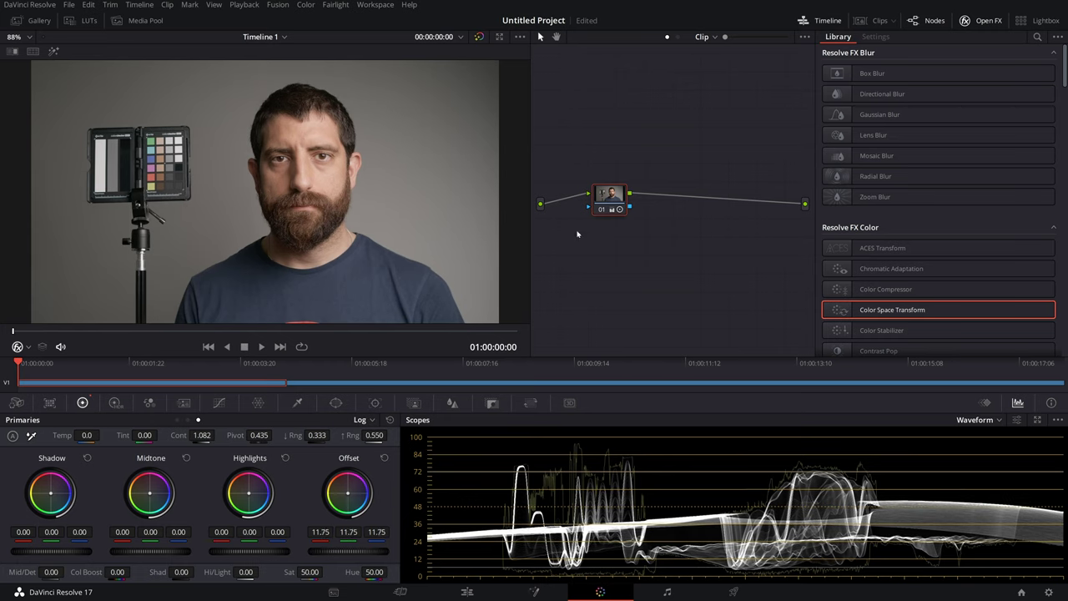
# Add a serial node after the first, and label the two nodes exp and wb
pyautogui.hotkey('alt', 's')
pyautogui.write('p')
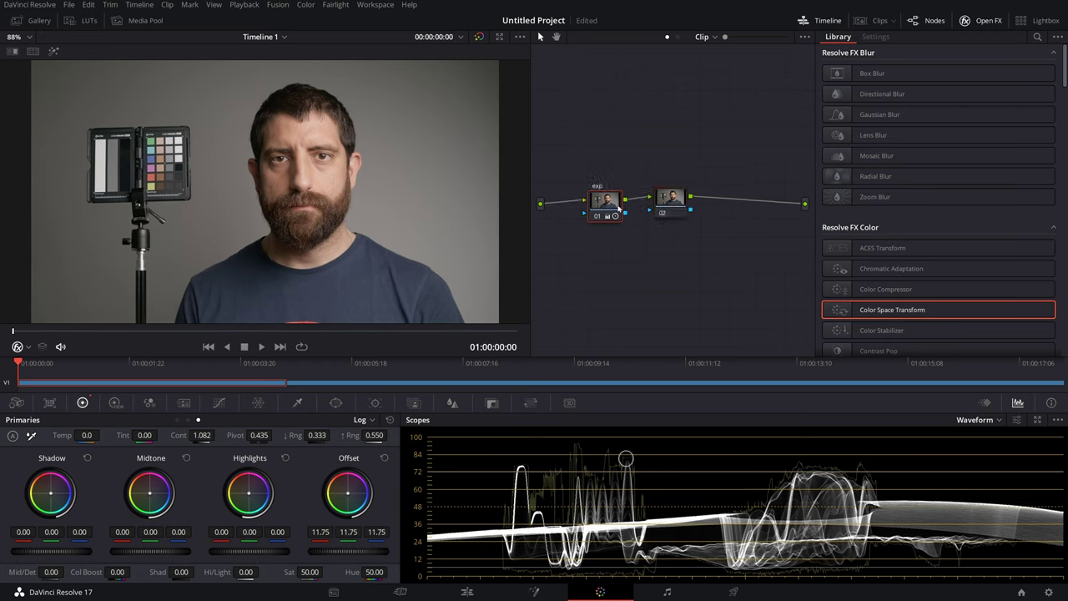
pyautogui.click(680, 206)
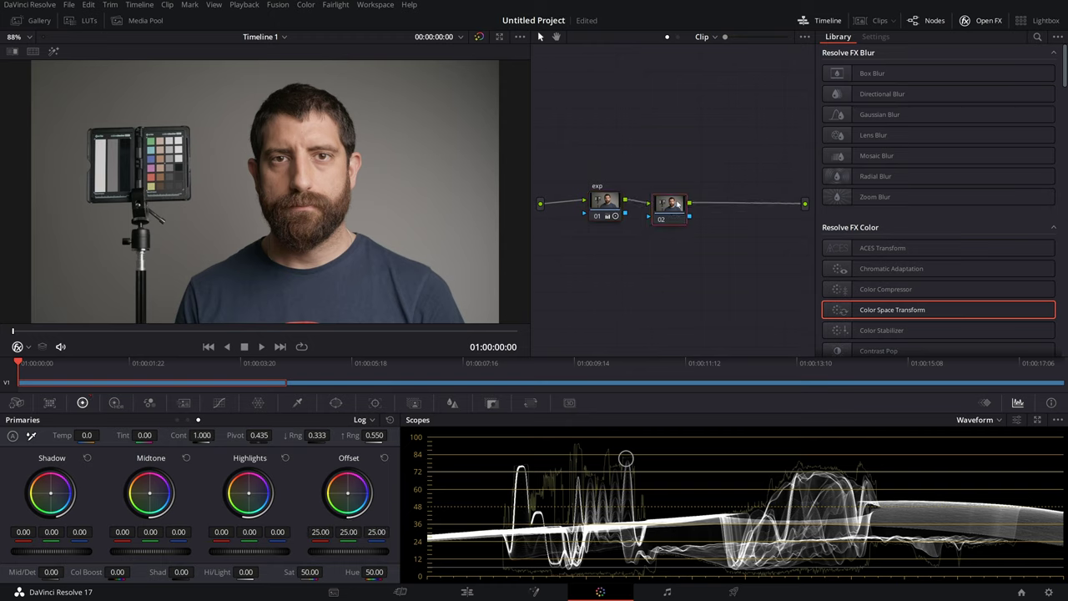
pyautogui.write('wb')
# White balance the wb node by sampling a neutral patch on the color chart in the image
pyautogui.click(31, 434)
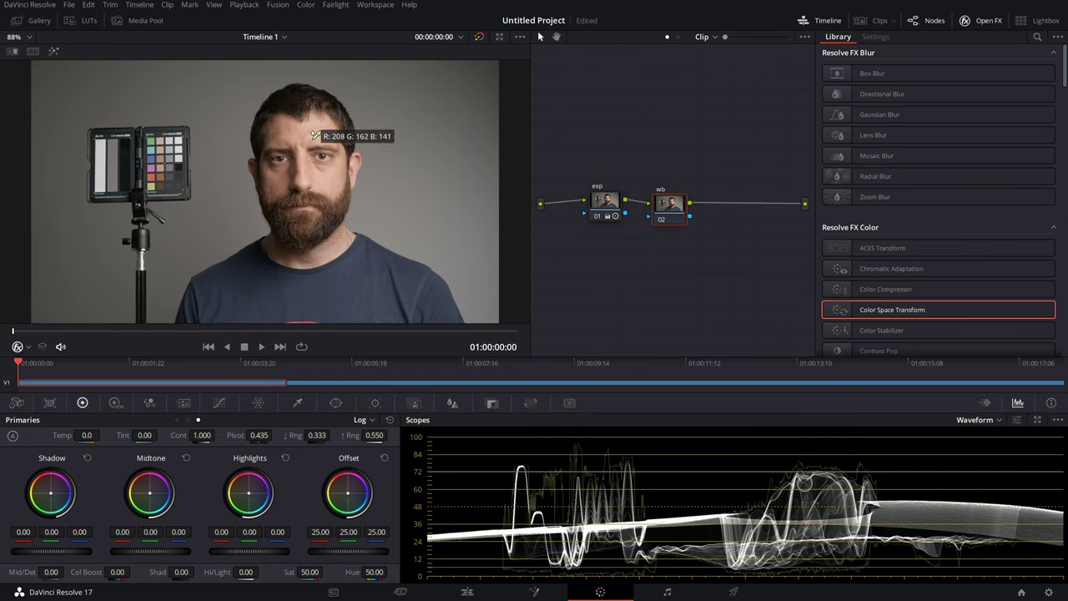
pyautogui.click(178, 143)
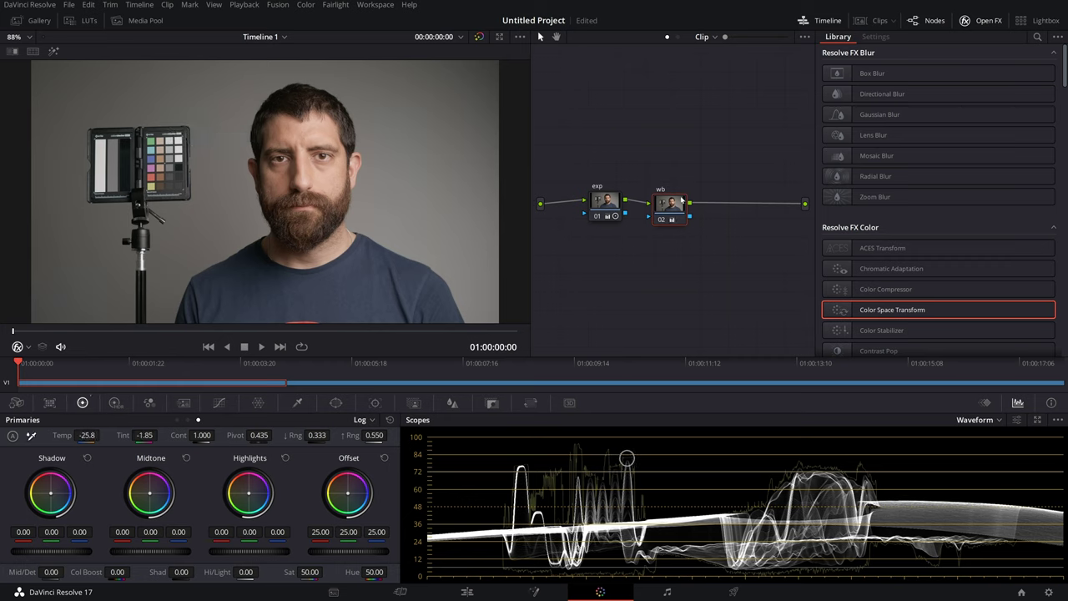
pyautogui.moveTo(682, 200); pyautogui.dragTo(679, 196)
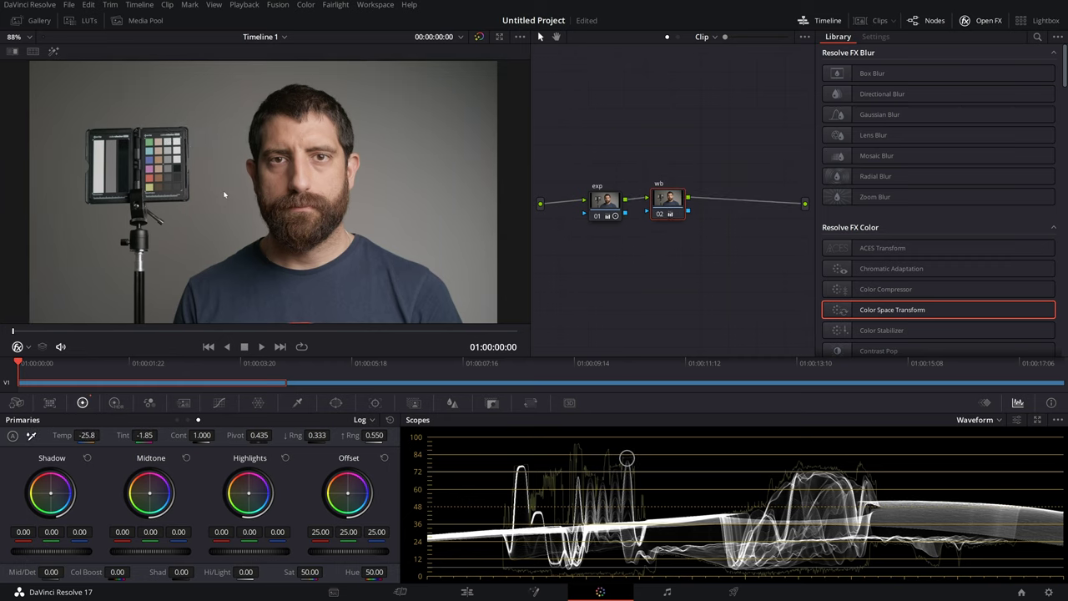
# Switch the scope display to the Vectorscope
pyautogui.click(981, 421)
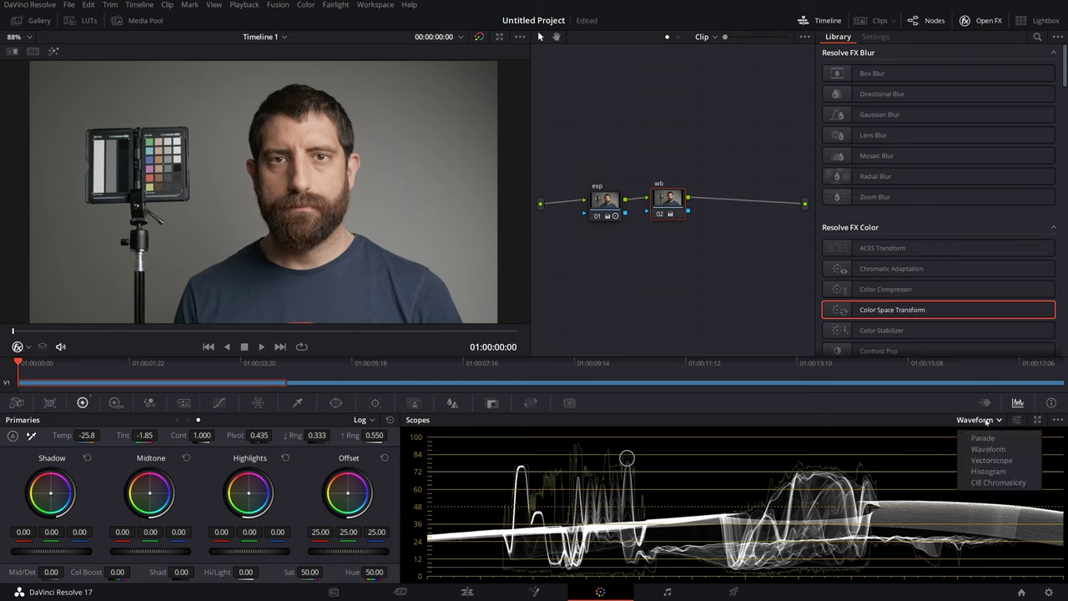
pyautogui.click(991, 473)
pyautogui.moveTo(672, 198); pyautogui.dragTo(668, 202)
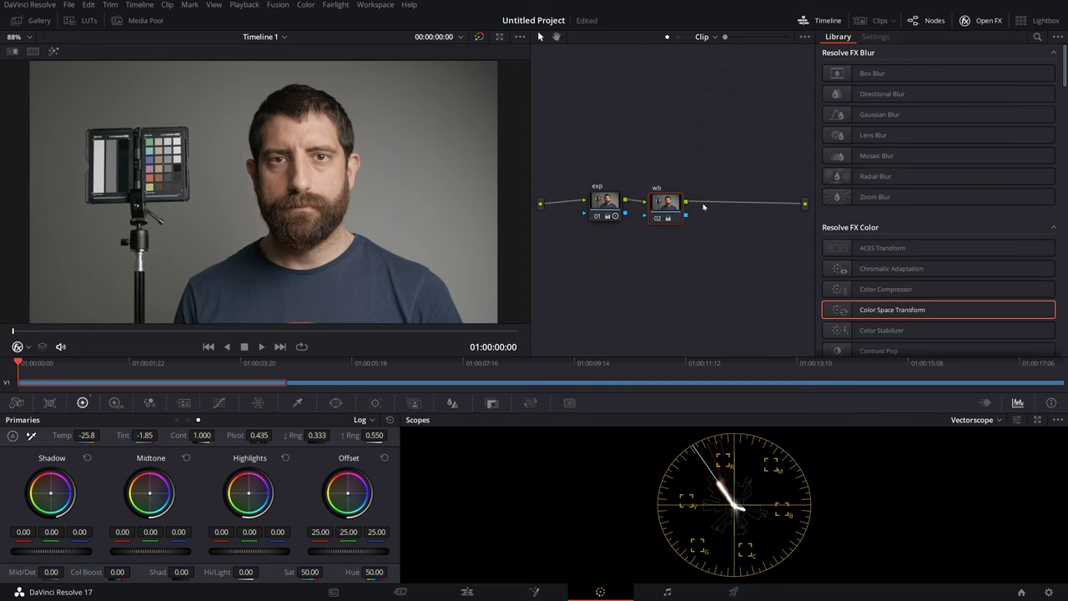
# Add a serial node after wb plus a parallel node, and space the two branches apart
pyautogui.hotkey('alt', 's')
pyautogui.hotkey('alt', 'p')
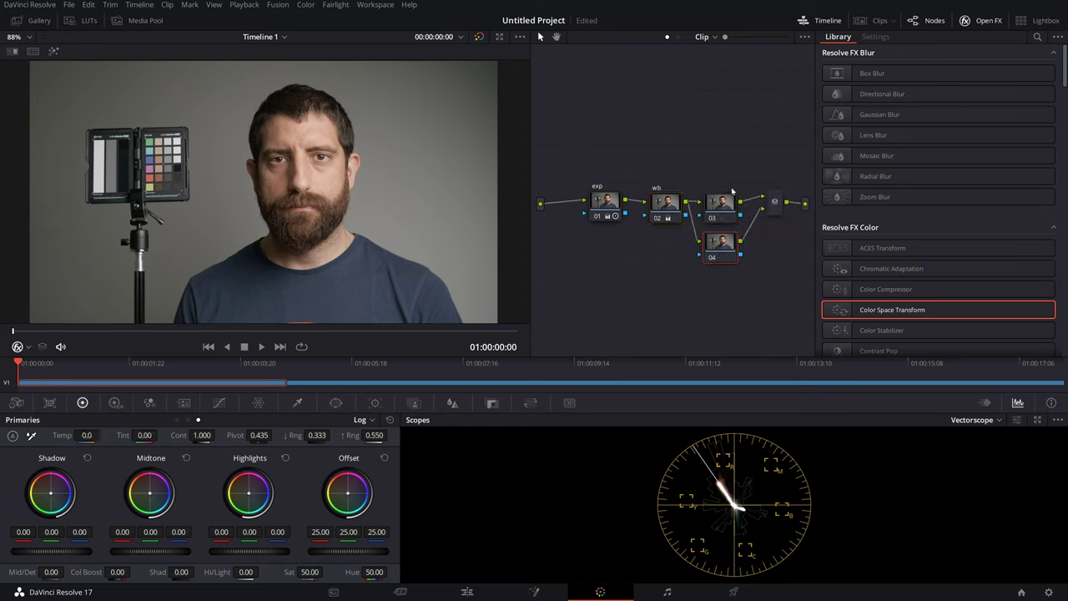
pyautogui.moveTo(732, 191); pyautogui.dragTo(720, 152)
pyautogui.click(665, 208)
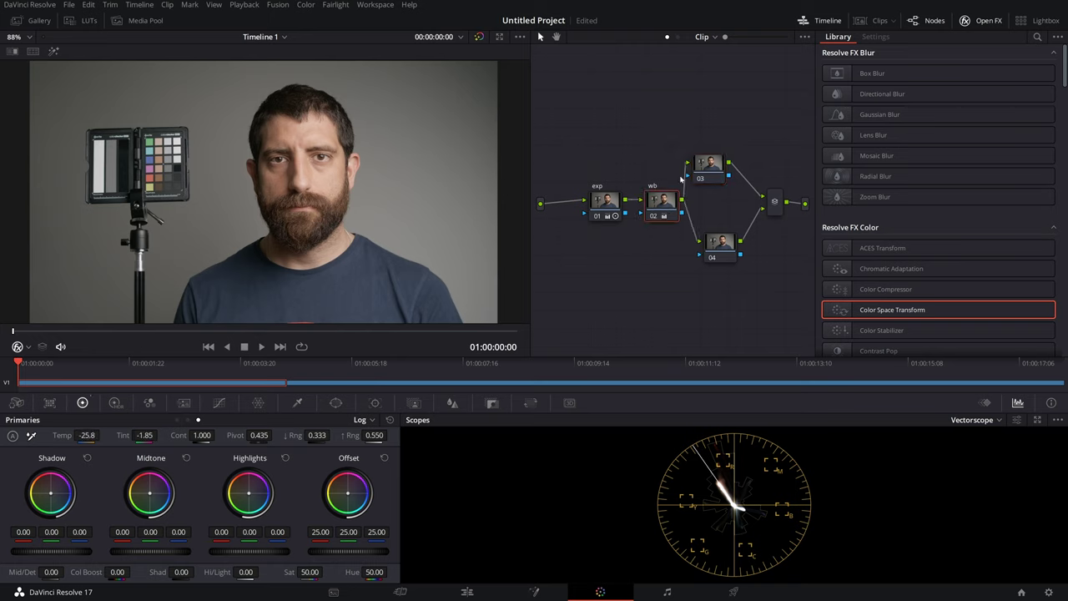
# Label the upper parallel node coloradj1 and the lower one coloradj2
pyautogui.click(709, 175)
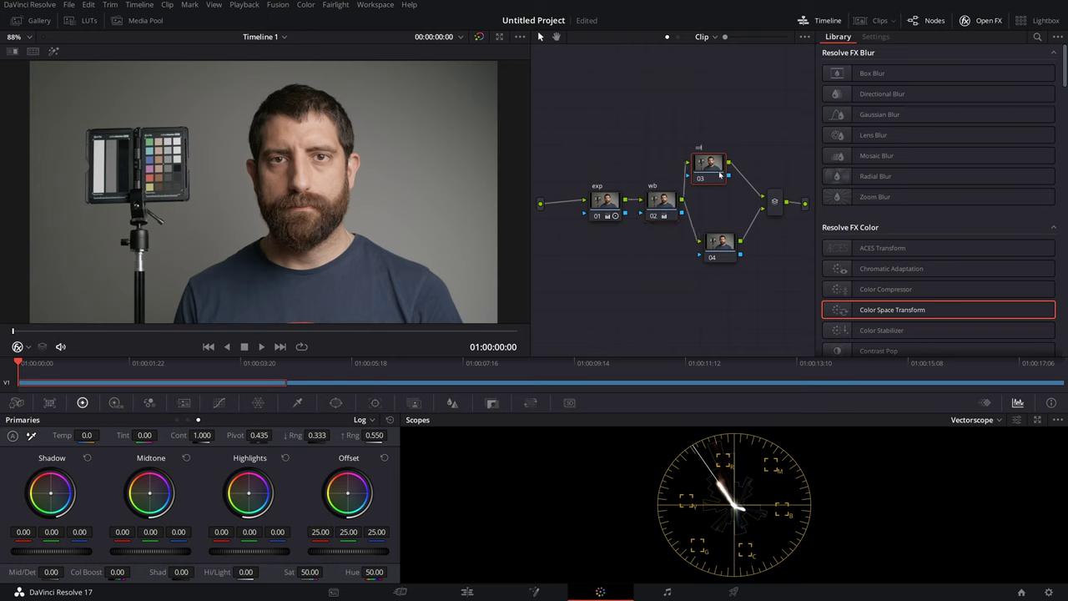
pyautogui.write('1')
pyautogui.press('Return')
pyautogui.click(720, 241)
pyautogui.write('coloradj')
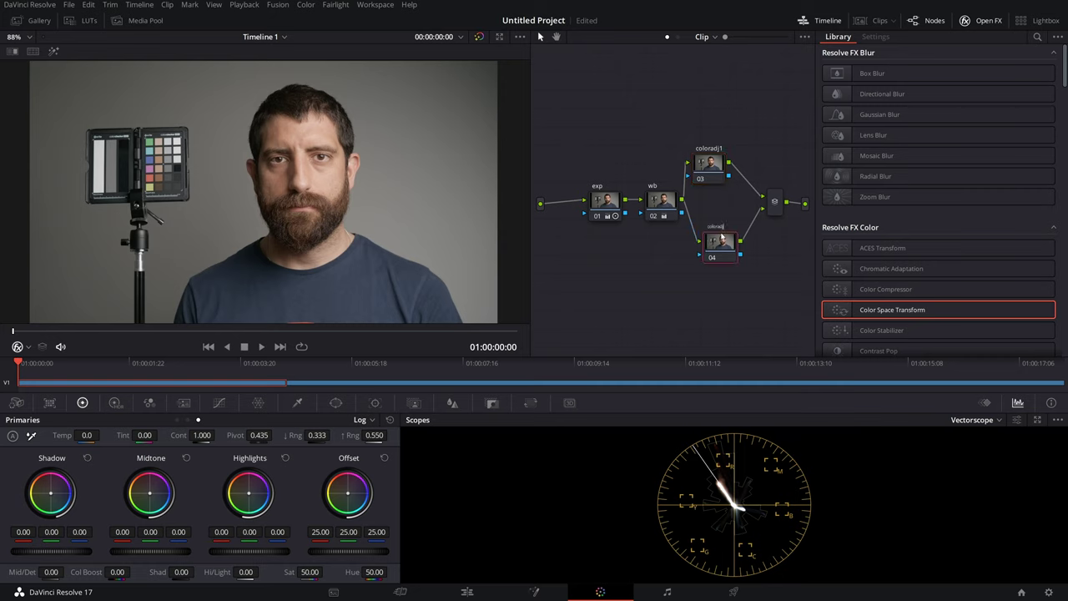
pyautogui.write('2')
pyautogui.press('Return')
# Open the Color Warper for the coloradj1 node and set its color space to HSP Log
pyautogui.click(701, 175)
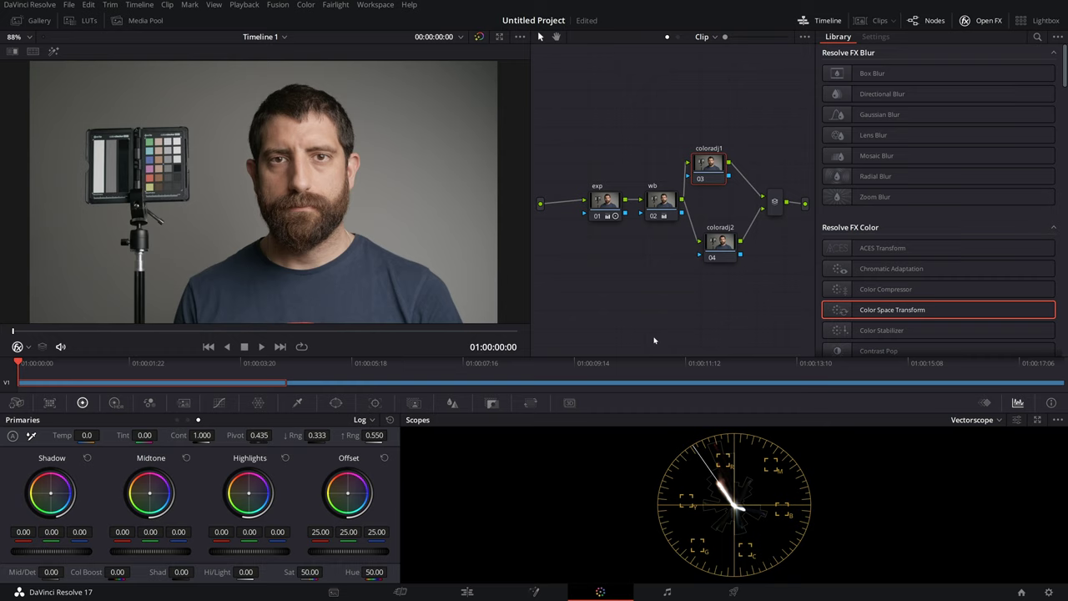
pyautogui.click(259, 403)
pyautogui.click(231, 573)
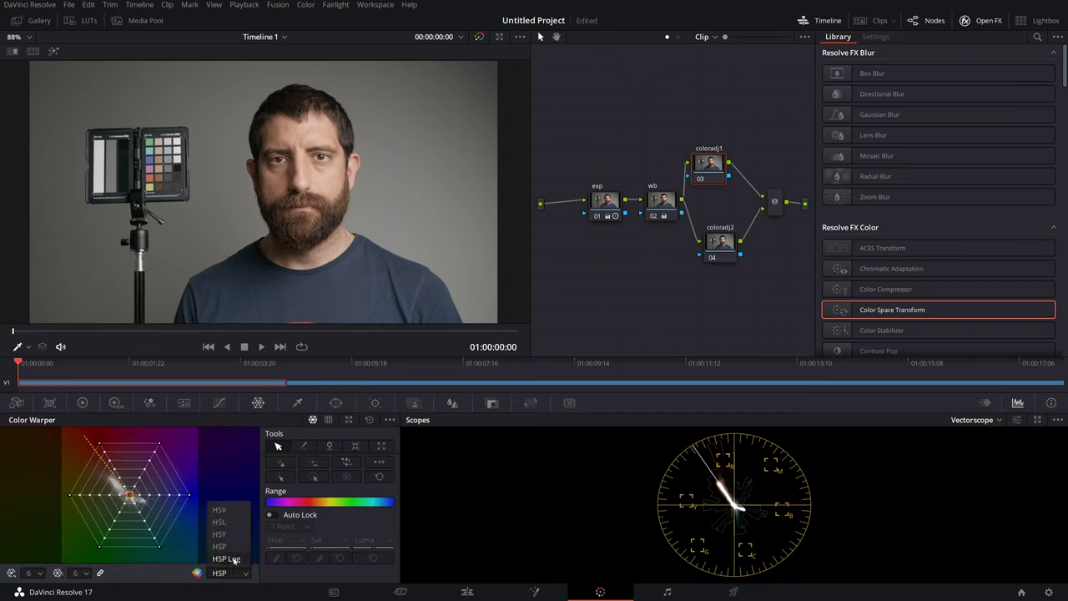
pyautogui.click(232, 561)
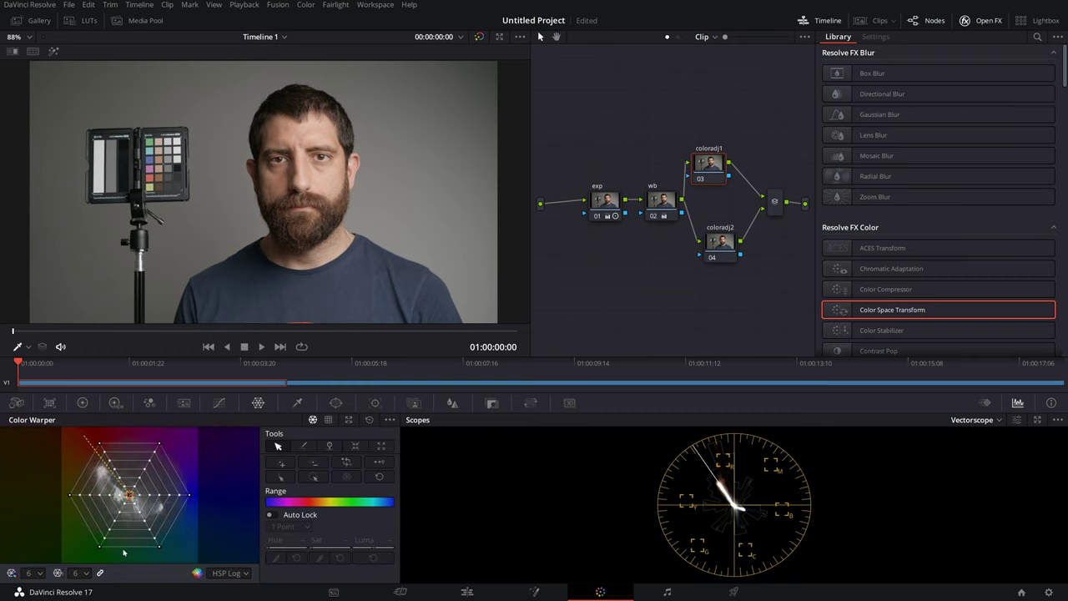
# Shift the warper grid's outer green, blue, magenta and red points slightly, setting hue to 0.32 for blue, 0.18 for magenta and 0.01 for red
pyautogui.click(99, 547)
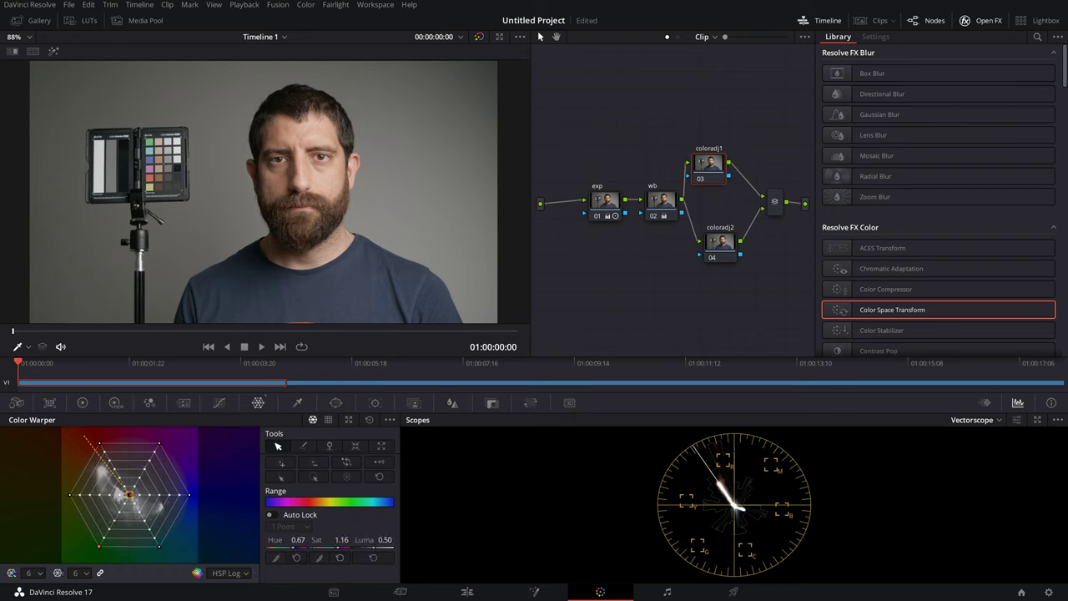
pyautogui.moveTo(99, 547); pyautogui.dragTo(96, 544)
pyautogui.moveTo(316, 548); pyautogui.dragTo(310, 548)
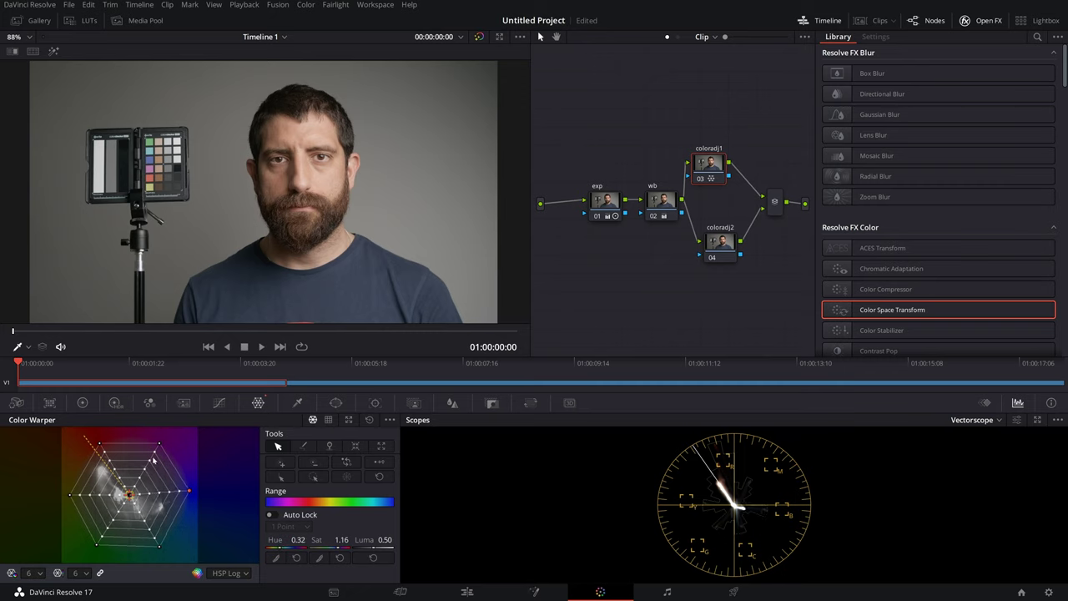
pyautogui.click(160, 444)
pyautogui.moveTo(161, 444); pyautogui.dragTo(164, 446)
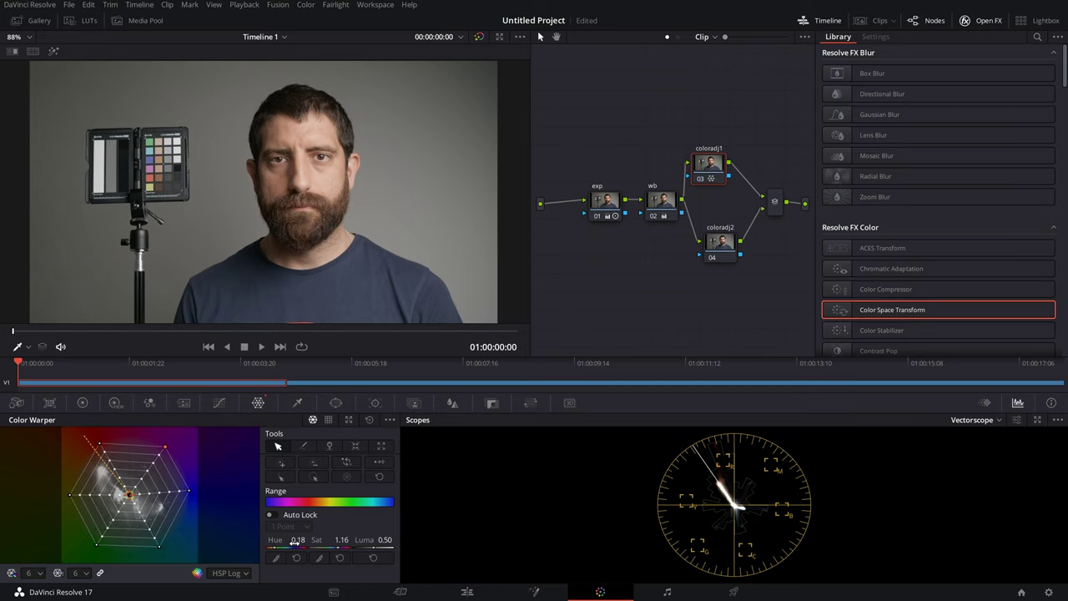
pyautogui.click(100, 446)
pyautogui.moveTo(297, 540); pyautogui.dragTo(306, 541)
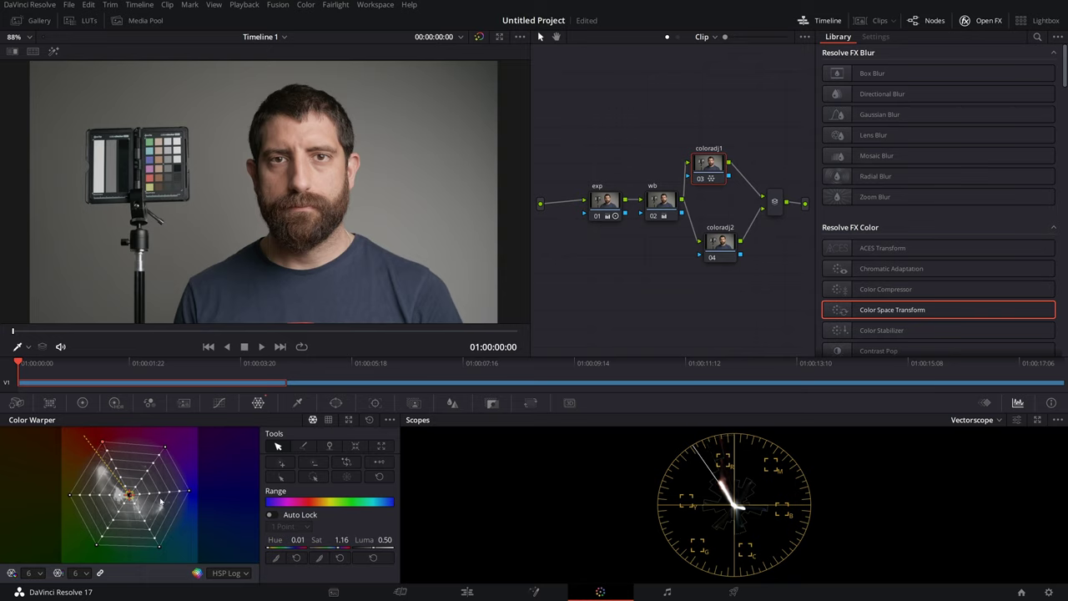
pyautogui.moveTo(705, 171); pyautogui.dragTo(716, 167)
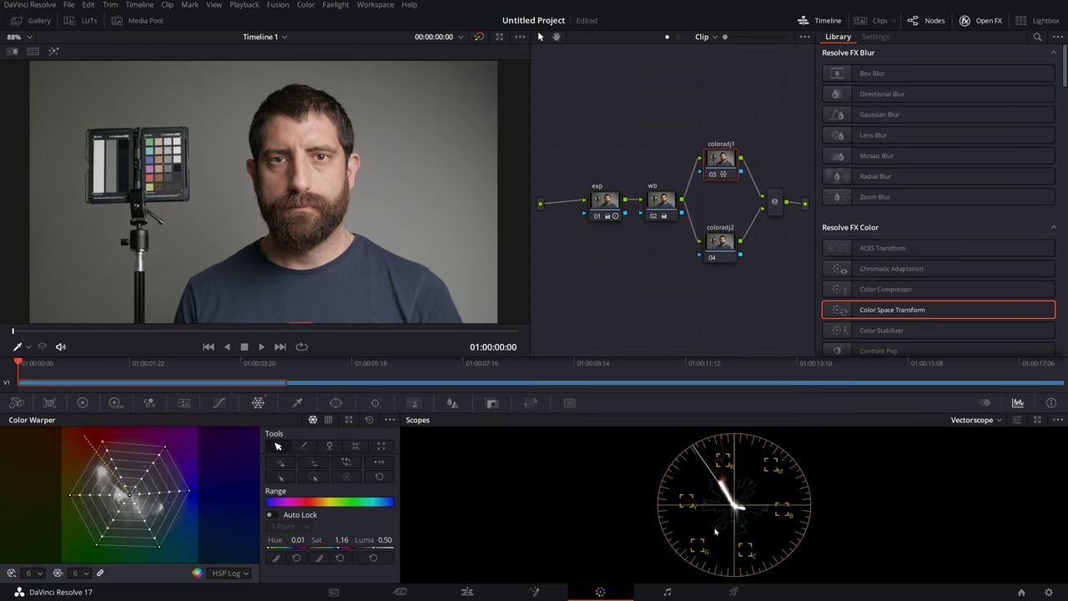
pyautogui.moveTo(734, 147); pyautogui.dragTo(732, 148)
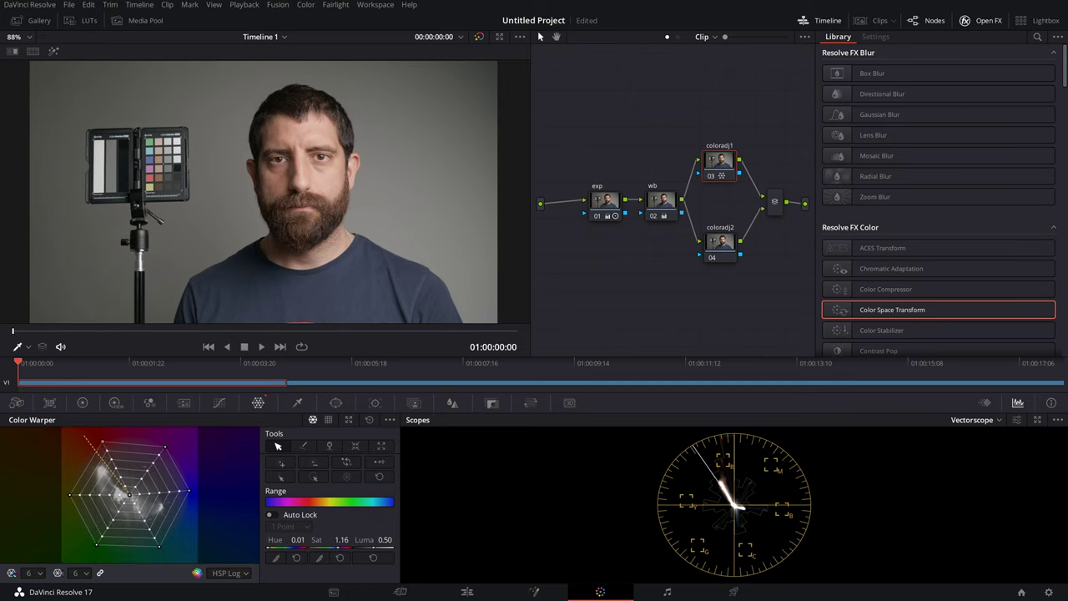
# Slightly adjust the selected red point's saturation in coloradj1, and set the coloradj2 node's Color Warper color space to HSP
pyautogui.moveTo(341, 540); pyautogui.dragTo(338, 540)
pyautogui.click(711, 241)
pyautogui.click(213, 574)
pyautogui.click(227, 555)
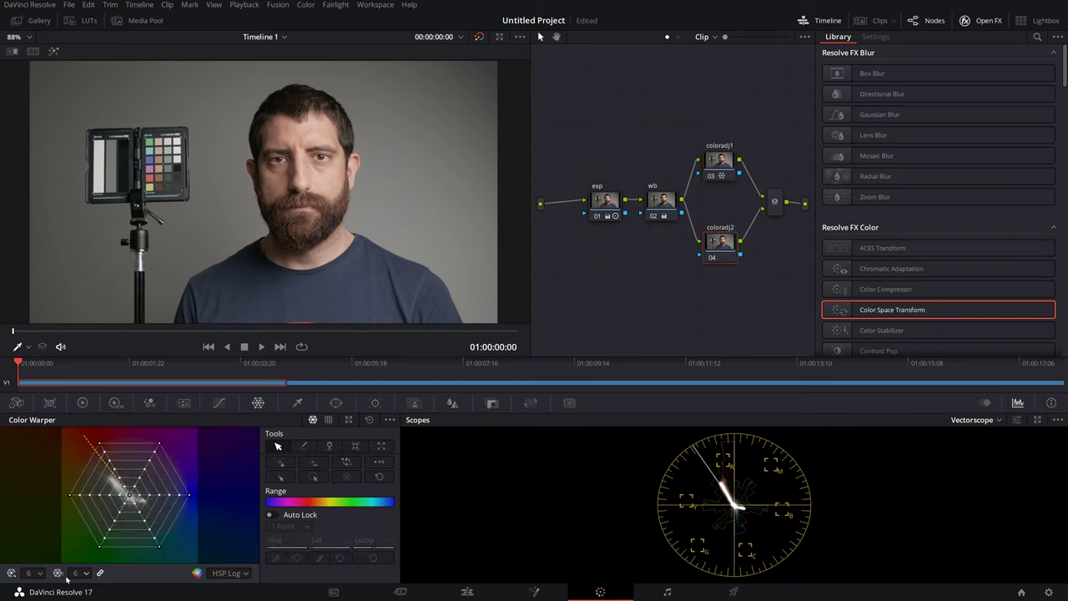
pyautogui.click(31, 573)
pyautogui.click(33, 523)
pyautogui.click(88, 456)
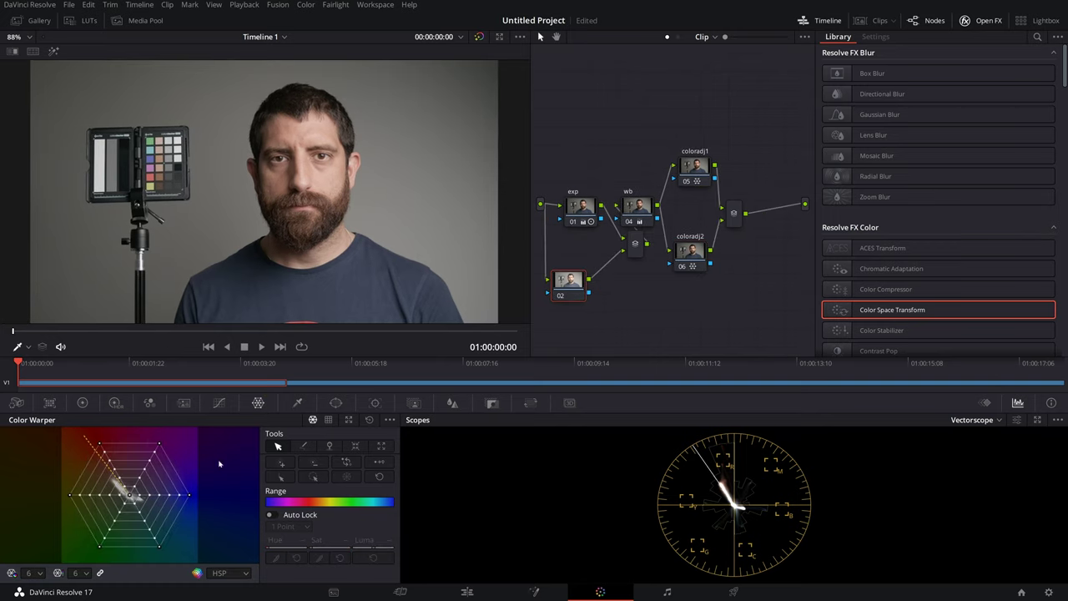
# Set saturation to 54.50 on the unlabelled node parallel to exp, compare with the grade bypassed, and label the node sat
pyautogui.click(81, 402)
pyautogui.moveTo(326, 572); pyautogui.dragTo(326, 573)
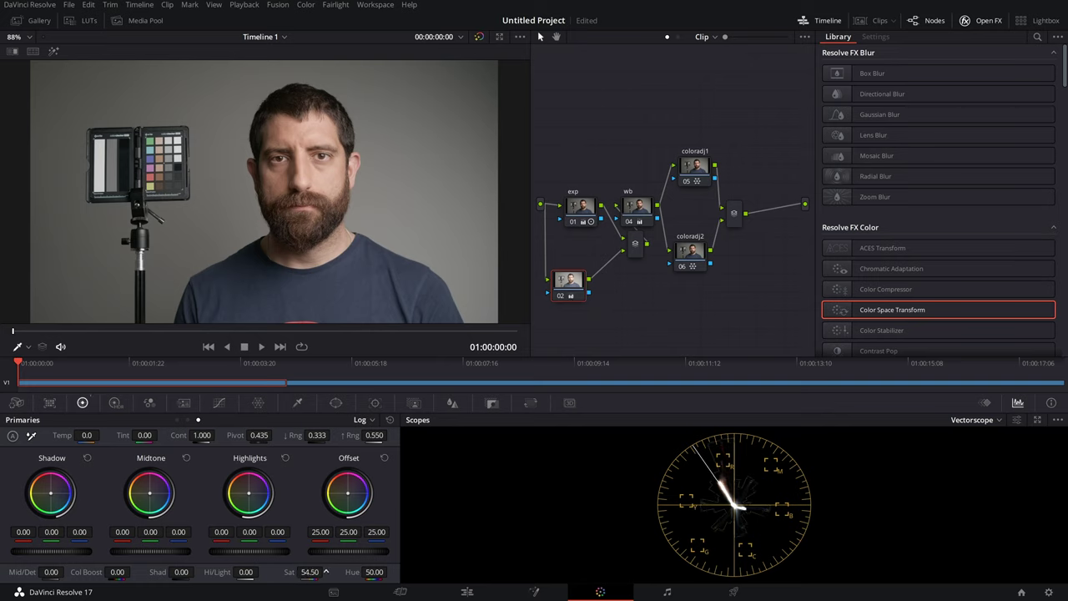
pyautogui.scroll(-1, 334, 232)
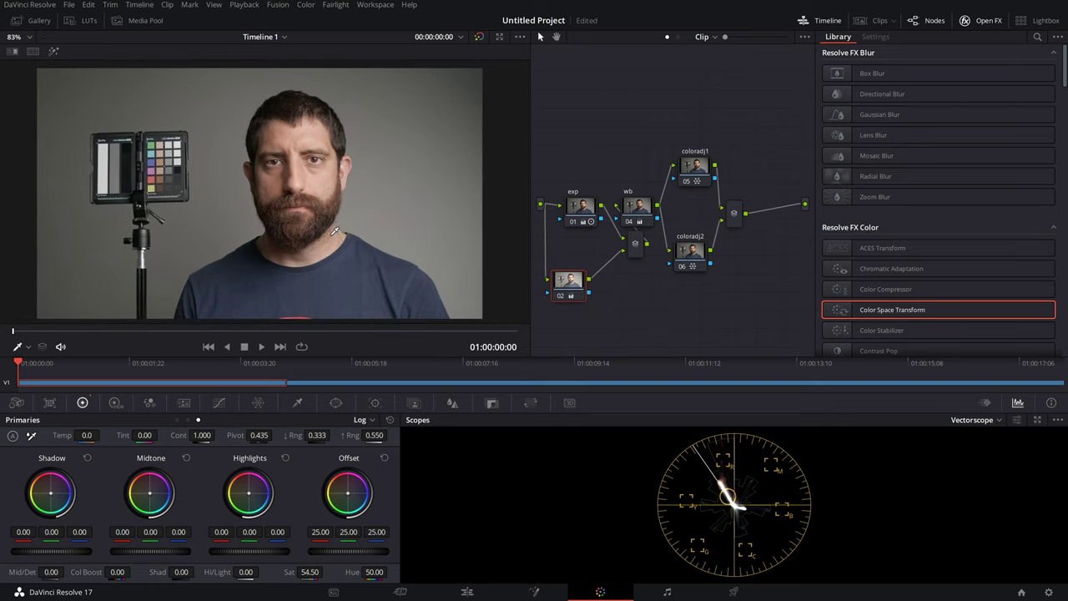
pyautogui.scroll(1, 334, 231)
pyautogui.hotkey('shift', 'd')
pyautogui.hotkey('shift', 'd')
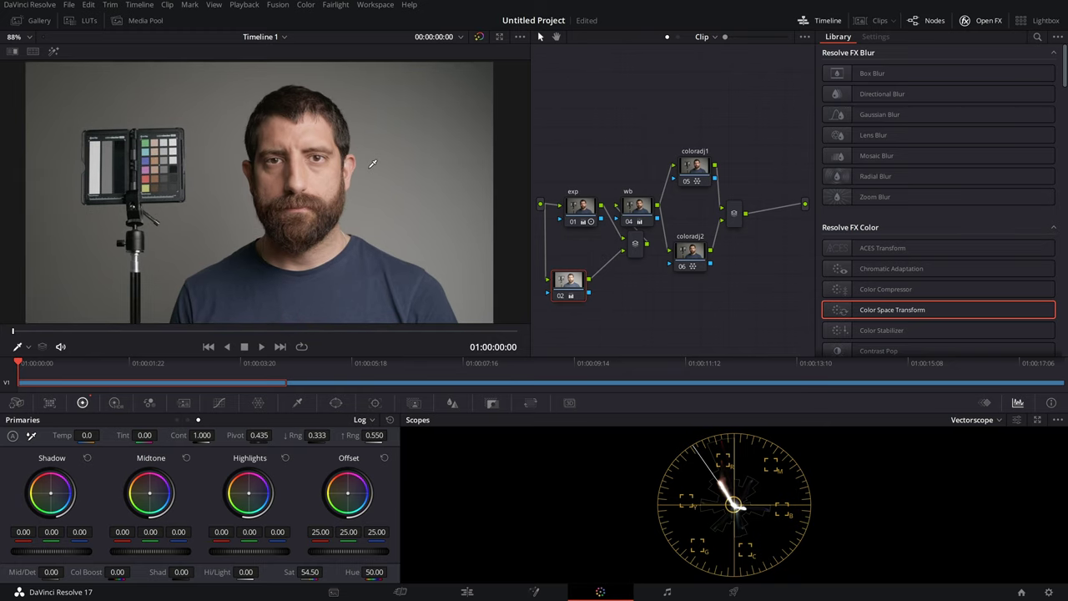
pyautogui.moveTo(569, 292); pyautogui.dragTo(577, 283)
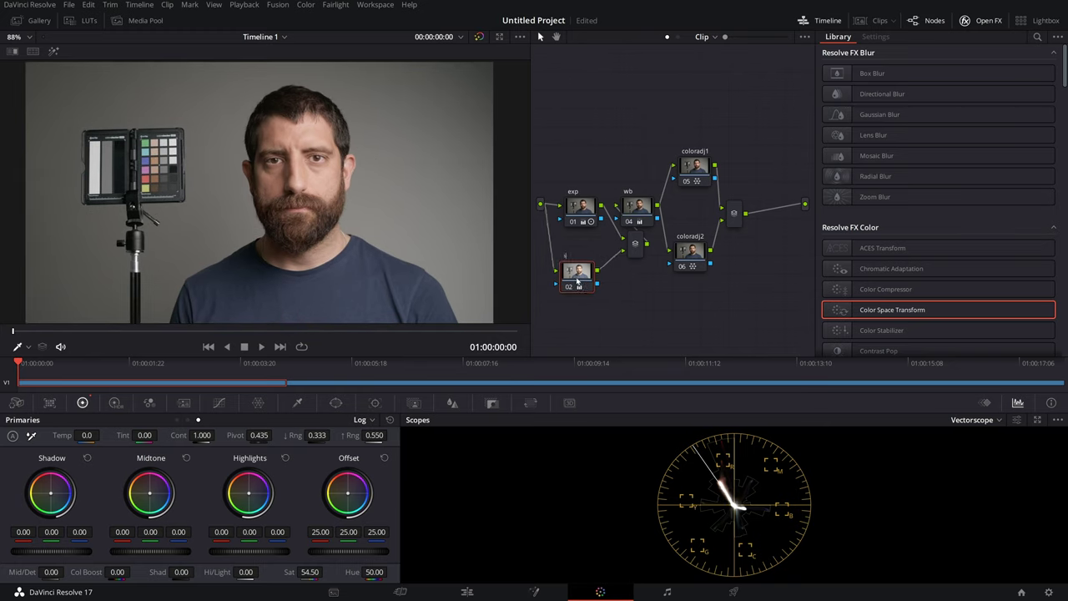
pyautogui.write('sat')
# Stack exp and sat in the upper part of the node graph, with wb and both coloradj branches grouped below them
pyautogui.moveTo(650, 213); pyautogui.dragTo(676, 215)
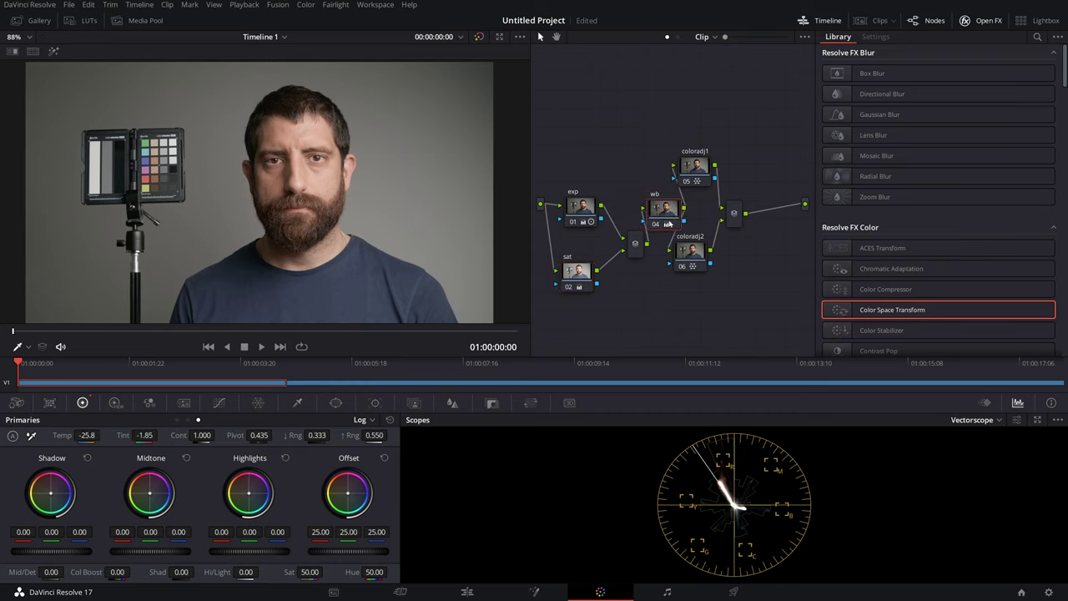
pyautogui.moveTo(635, 244); pyautogui.dragTo(618, 239)
pyautogui.moveTo(575, 162); pyautogui.dragTo(622, 297)
pyautogui.moveTo(581, 206); pyautogui.dragTo(587, 131)
pyautogui.moveTo(664, 208); pyautogui.dragTo(569, 271)
pyautogui.moveTo(674, 114); pyautogui.dragTo(745, 288)
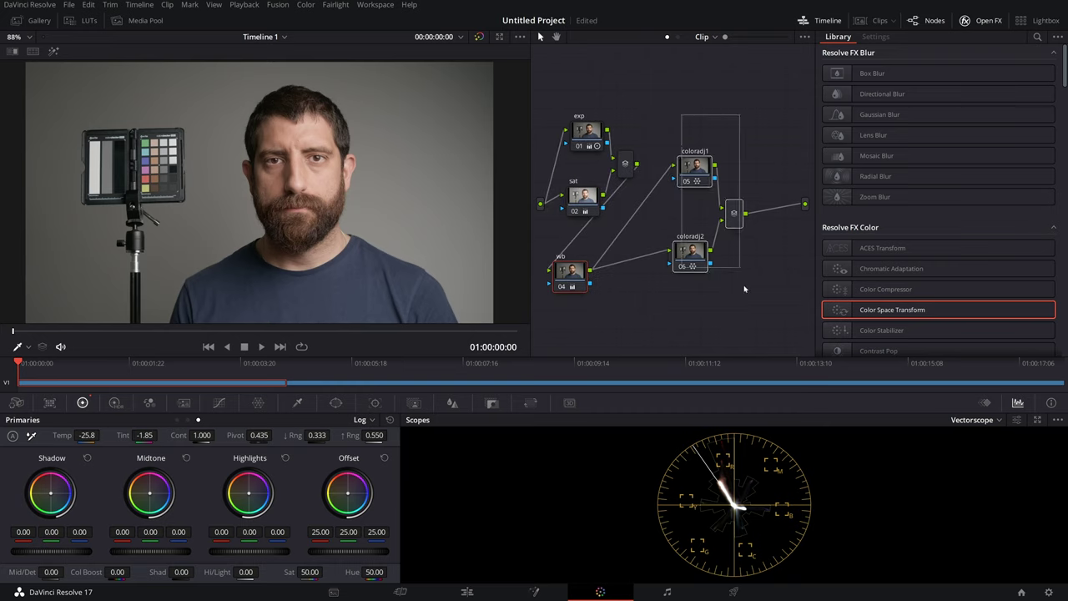
pyautogui.moveTo(733, 213); pyautogui.dragTo(684, 263)
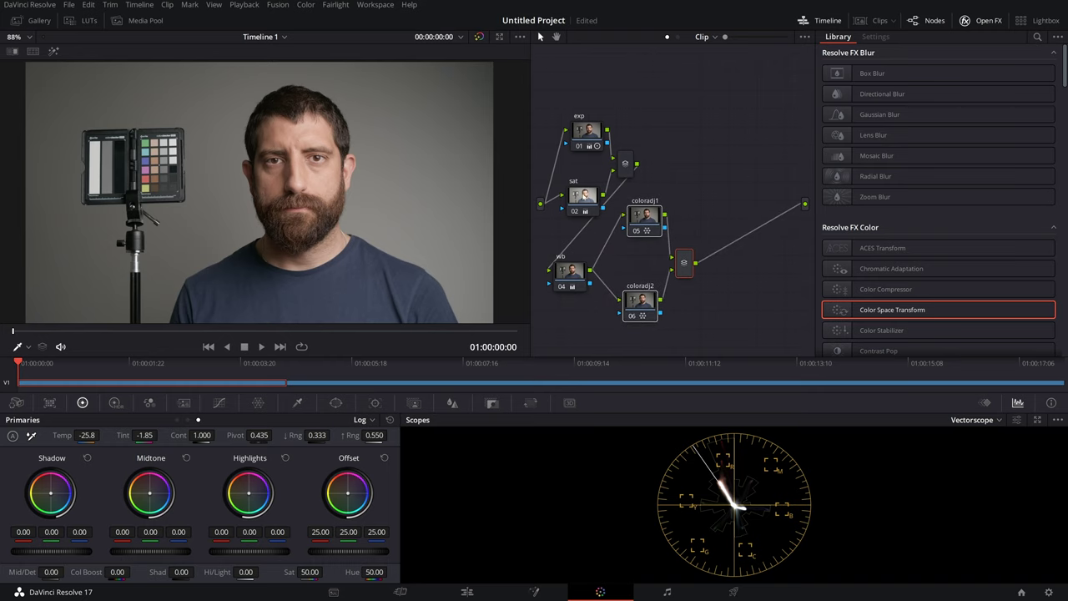
# Widen the spacing between the exp and sat nodes and their parallel mixer
pyautogui.moveTo(583, 196); pyautogui.dragTo(582, 190)
pyautogui.moveTo(627, 164); pyautogui.dragTo(640, 163)
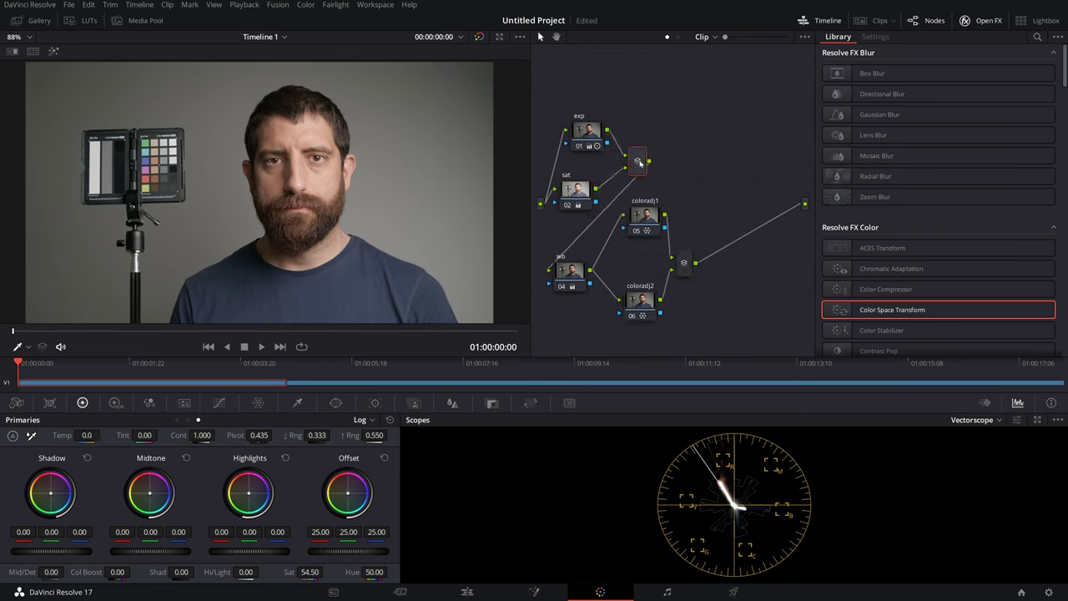
pyautogui.moveTo(586, 131); pyautogui.dragTo(570, 131)
pyautogui.moveTo(578, 190); pyautogui.dragTo(572, 190)
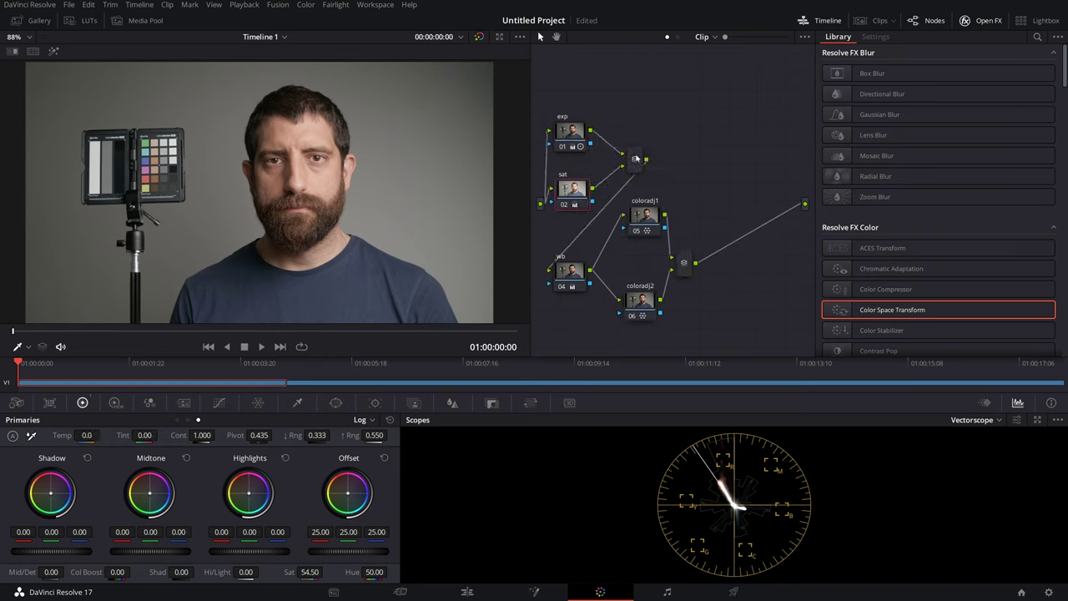
pyautogui.click(636, 159)
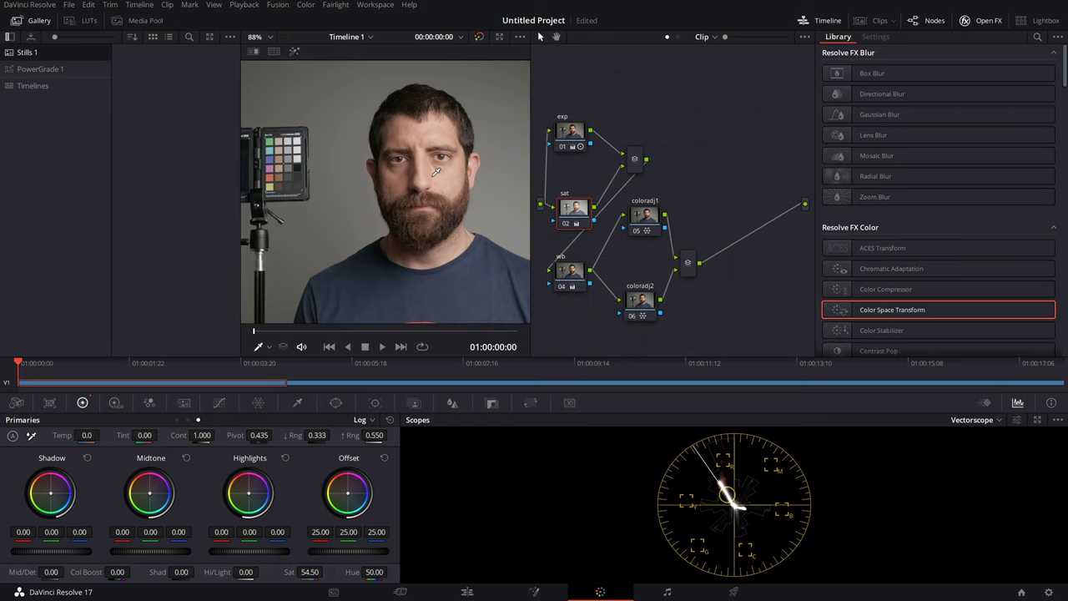
# Open the PowerGrade 1 album and grab a still of the current grade into it
pyautogui.click(53, 70)
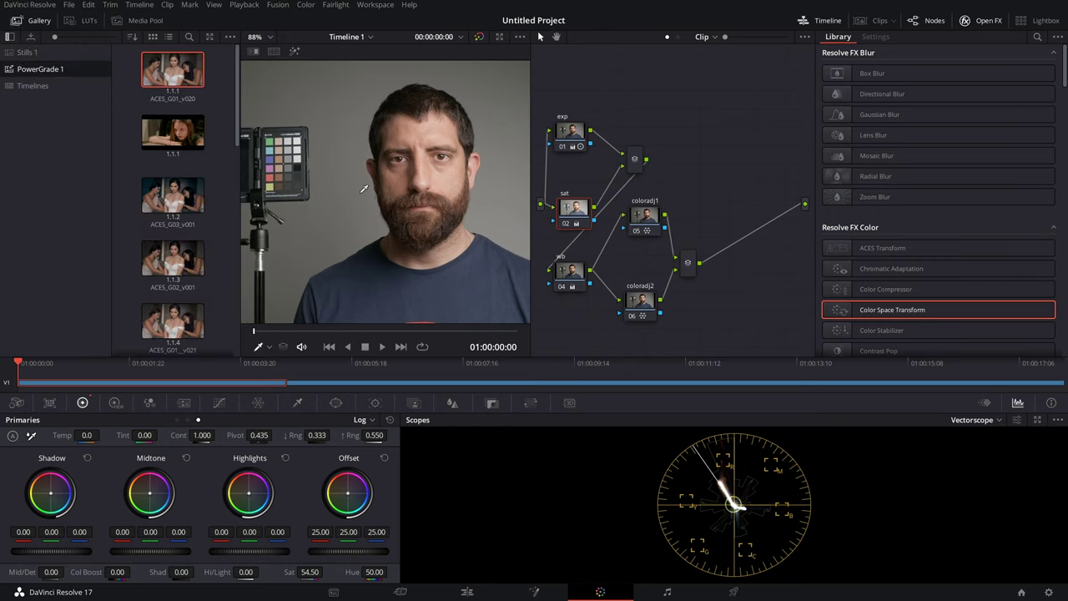
pyautogui.rightClick(417, 181)
pyautogui.click(462, 189)
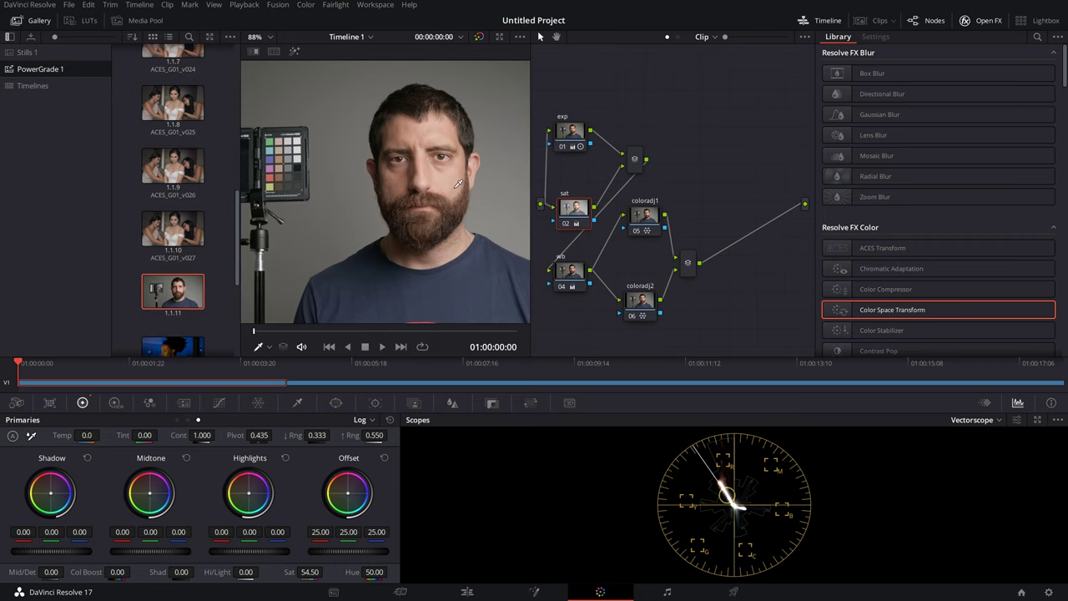
pyautogui.scroll(-2, 150, 200)
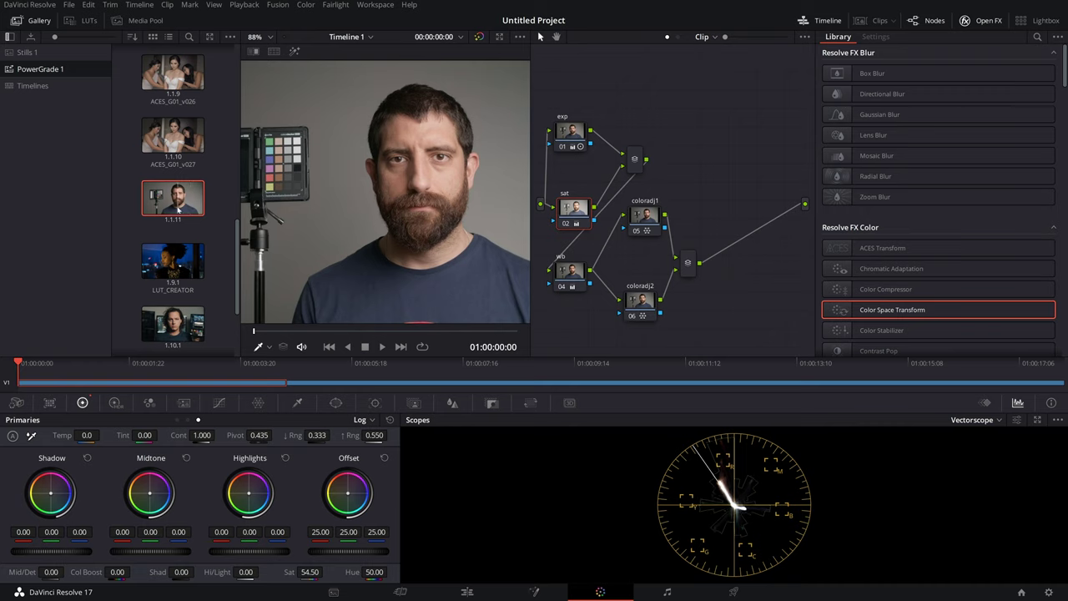
# Change the new still's label to ZCAM_REC709_PGRADE
pyautogui.rightClick(189, 215)
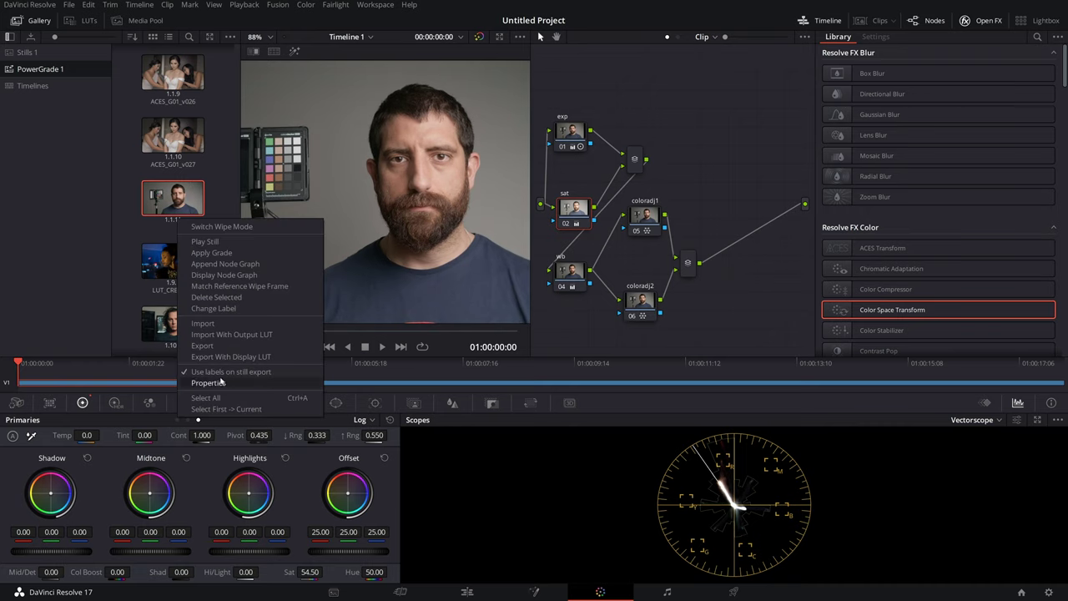
pyautogui.click(219, 307)
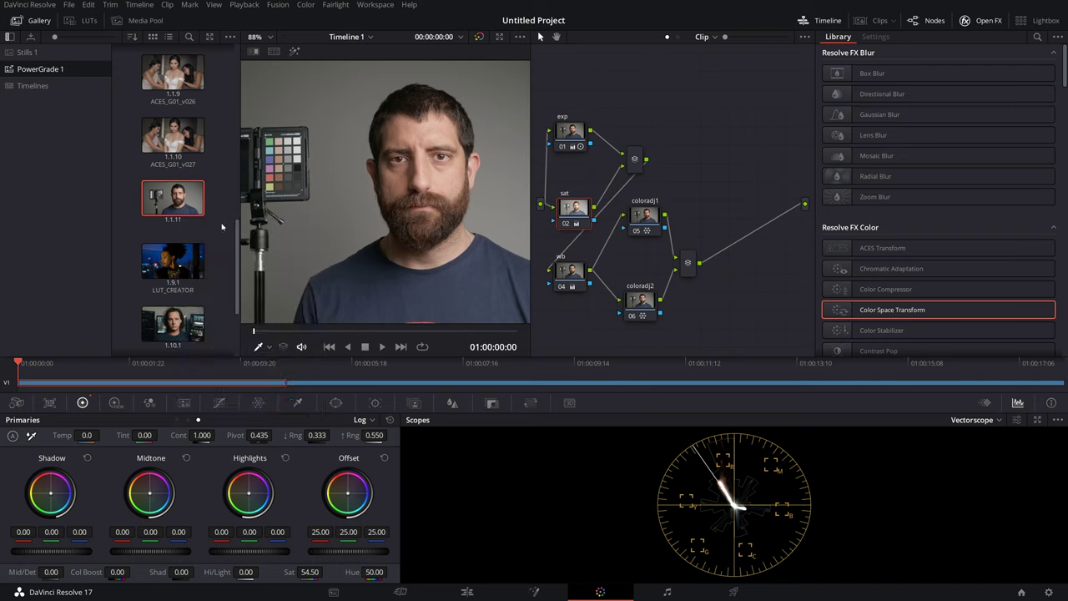
pyautogui.write('ZCAM_')
pyautogui.write('REC709_')
pyautogui.write('OGRADE')
pyautogui.press('BackSpace')
pyautogui.press('BackSpace')
pyautogui.press('BackSpace')
pyautogui.press('BackSpace')
pyautogui.press('BackSpace')
pyautogui.press('BackSpace')
pyautogui.write('PGRADE')
pyautogui.press('Return')
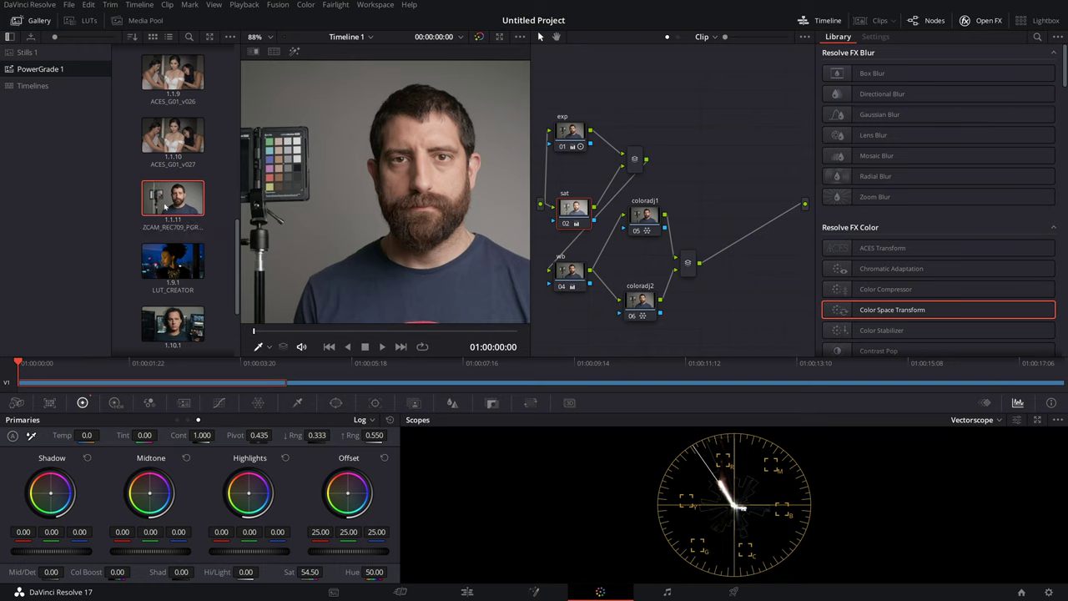
# Reset all grades and nodes on the clip, and append the node graph of the ZCAM_REC709_PGRADE still
pyautogui.rightClick(667, 134)
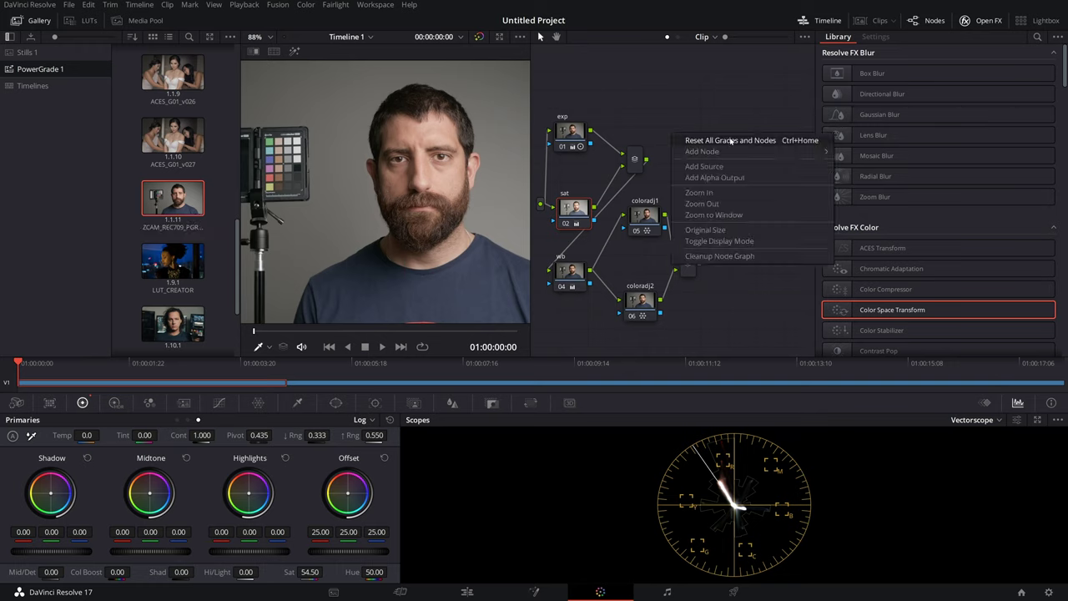
pyautogui.click(726, 140)
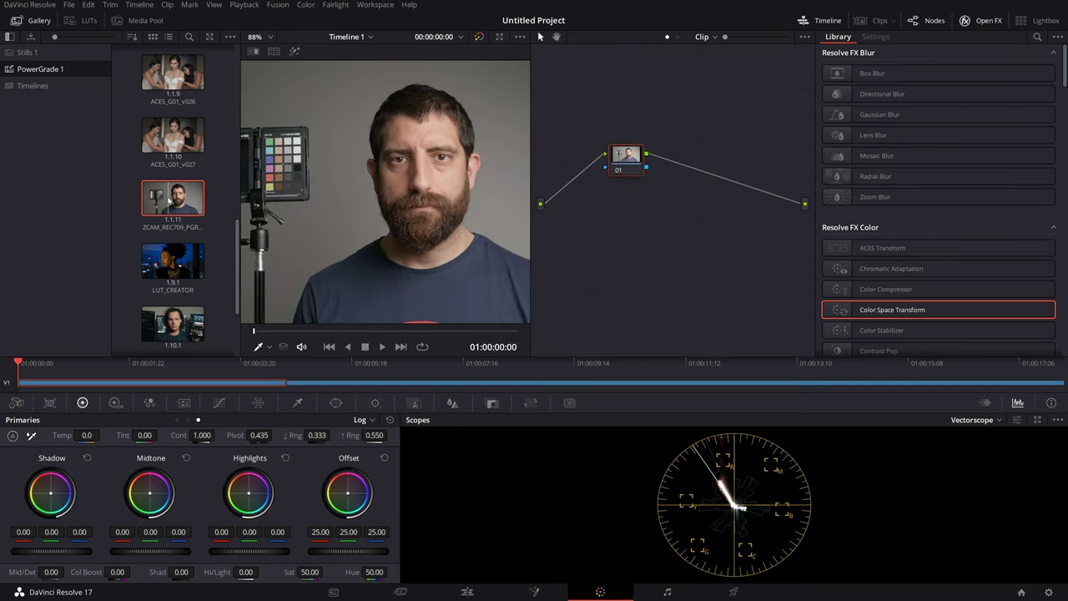
pyautogui.middleClick(168, 207)
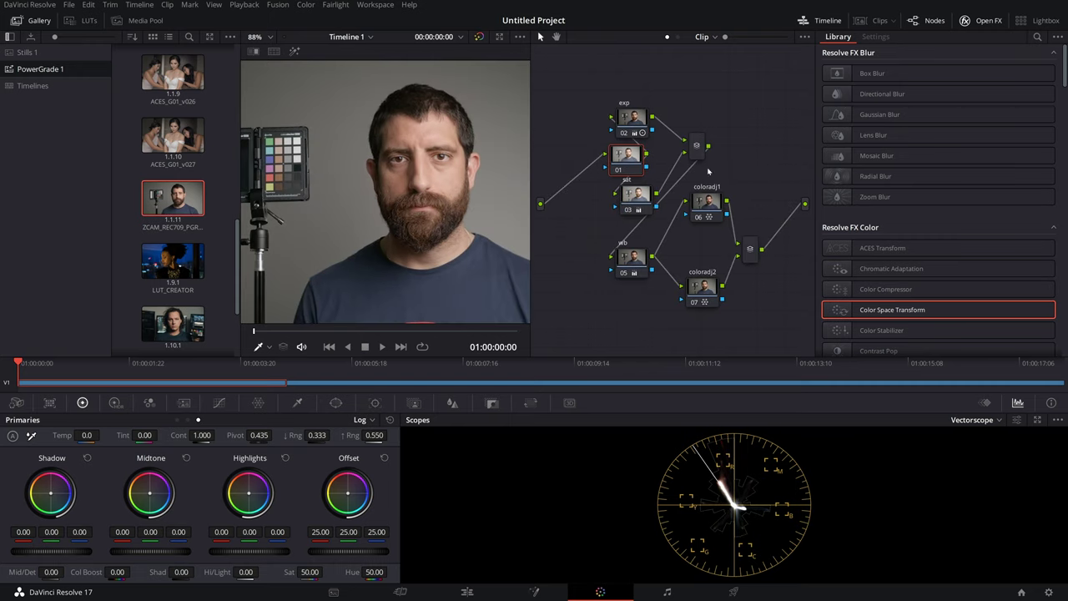
# Close the gallery and move the empty node 01 out in front of the exp and sat nodes
pyautogui.click(18, 21)
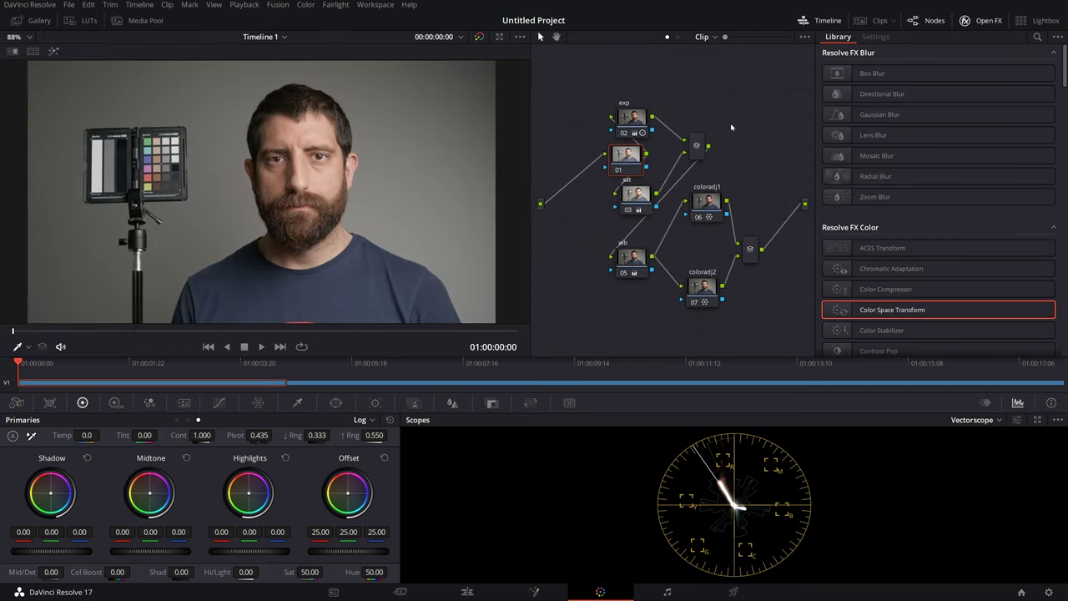
pyautogui.moveTo(641, 159); pyautogui.dragTo(585, 200)
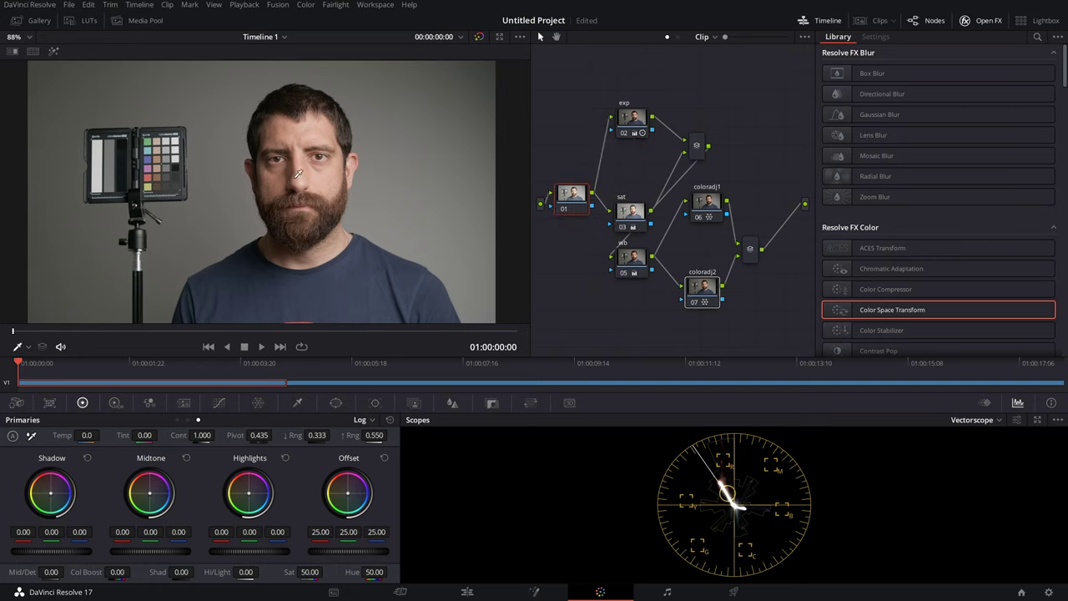
pyautogui.scroll(-1, 298, 173)
pyautogui.scroll(1, 298, 172)
pyautogui.moveTo(583, 199); pyautogui.dragTo(584, 209)
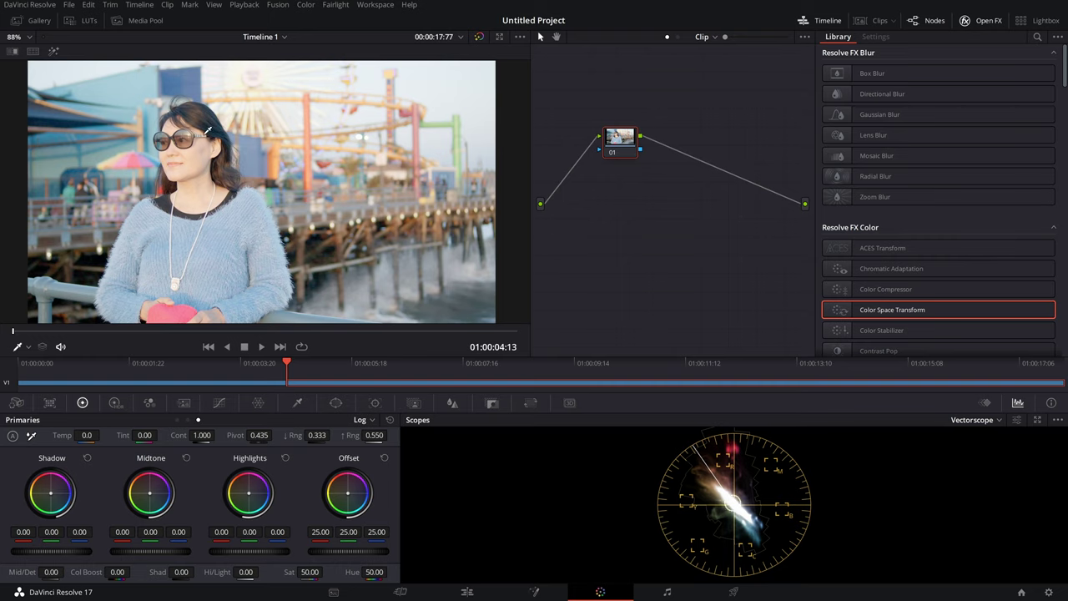
# Append the ZCAM_REC709_PGRADE node graph to the pier clip and move the playhead to 01:00:05:15
pyautogui.click(31, 21)
pyautogui.click(167, 204)
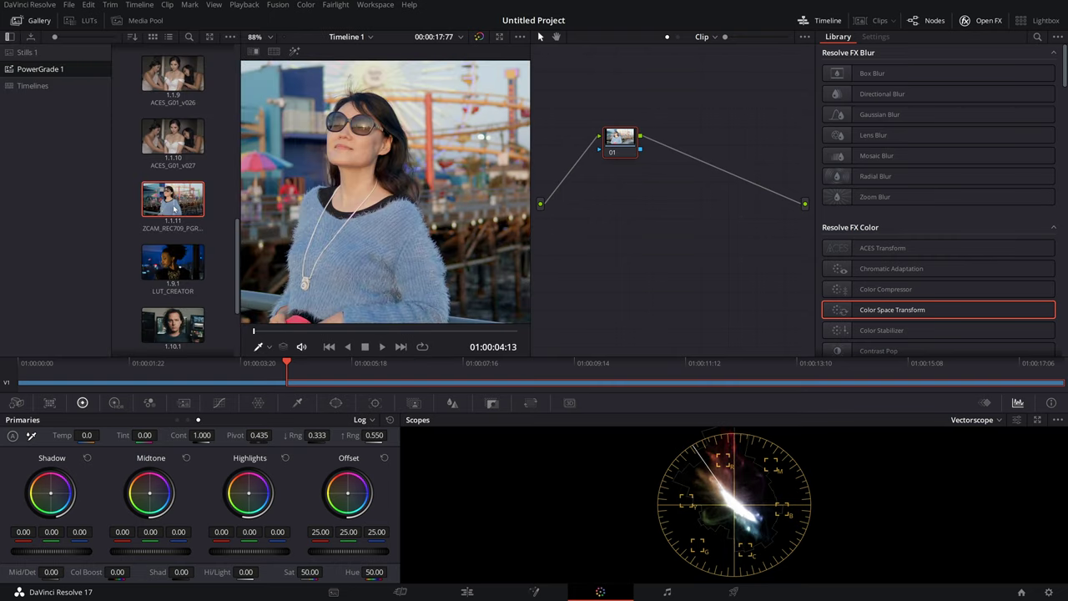
pyautogui.click(31, 21)
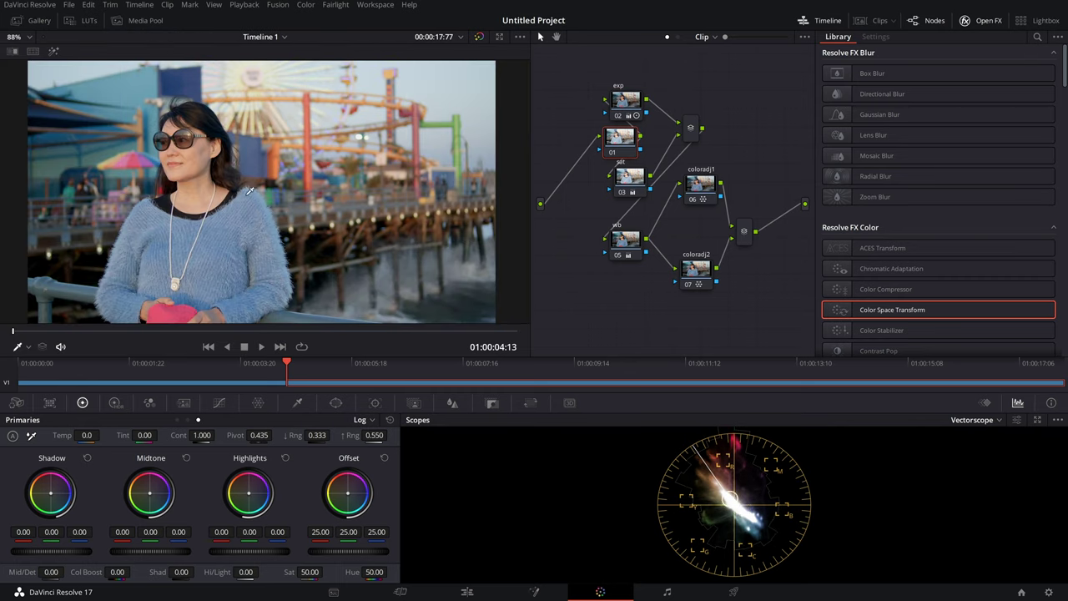
pyautogui.moveTo(286, 373); pyautogui.dragTo(350, 373)
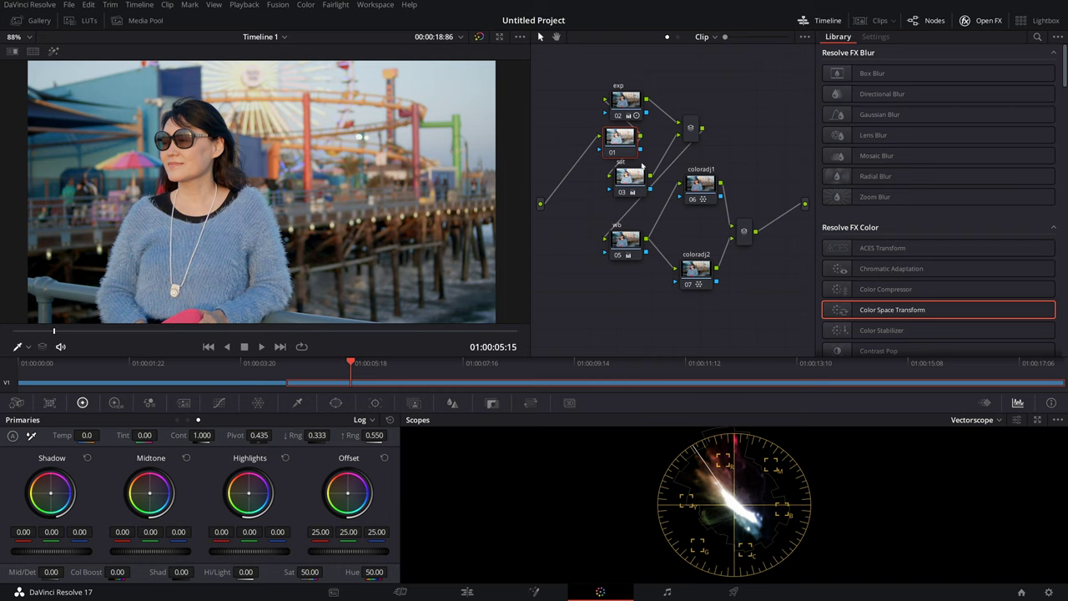
# Compare the pier clip with the wb node off and on, reset that node's grade, and move it slightly lower
pyautogui.moveTo(641, 248); pyautogui.dragTo(630, 256)
pyautogui.hotkey('ctrl', 'd')
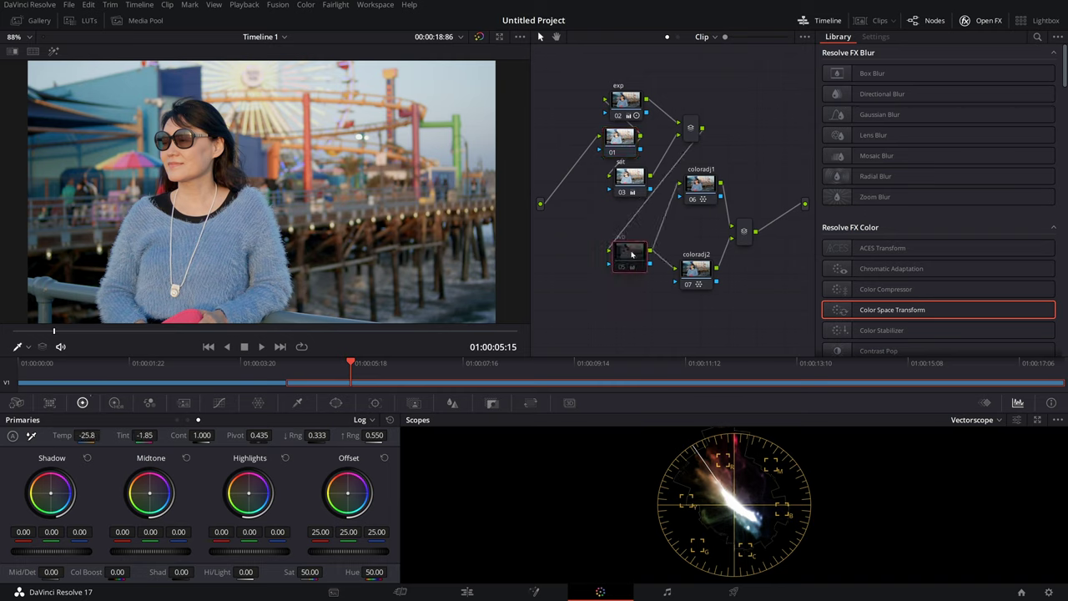
pyautogui.hotkey('ctrl', 'd')
pyautogui.hotkey('ctrl', 'd')
pyautogui.hotkey('ctrl', 'd')
pyautogui.hotkey('ctrl', 'd')
pyautogui.hotkey('ctrl', 'd')
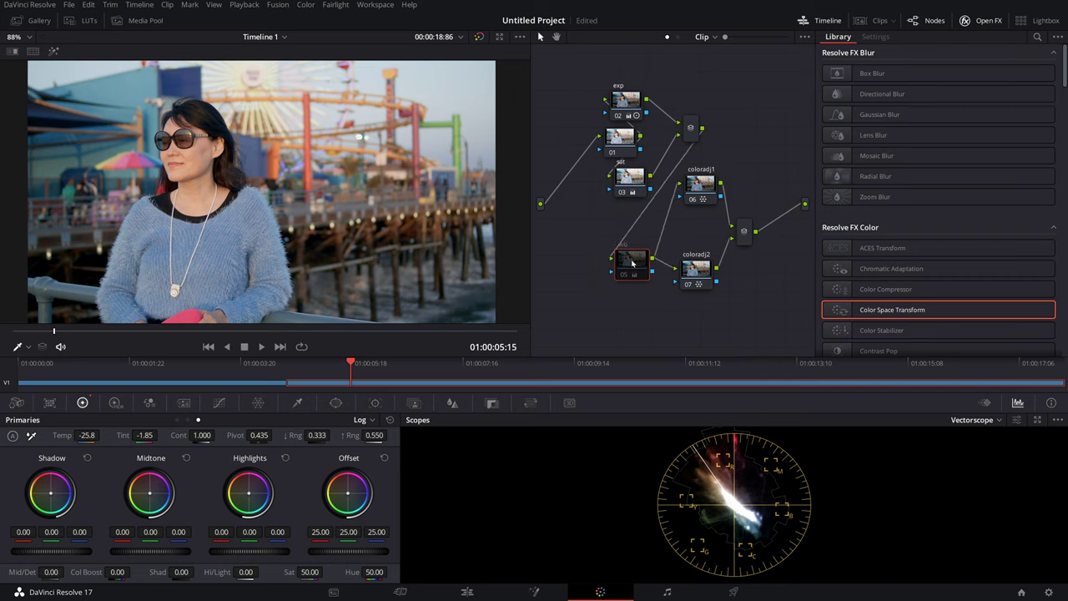
pyautogui.moveTo(630, 255); pyautogui.dragTo(641, 267)
# Spread out the node graph by hand, moving node 01, sat and exp apart and nudging coloradj1 and the final mixer
pyautogui.moveTo(610, 155); pyautogui.dragTo(554, 160)
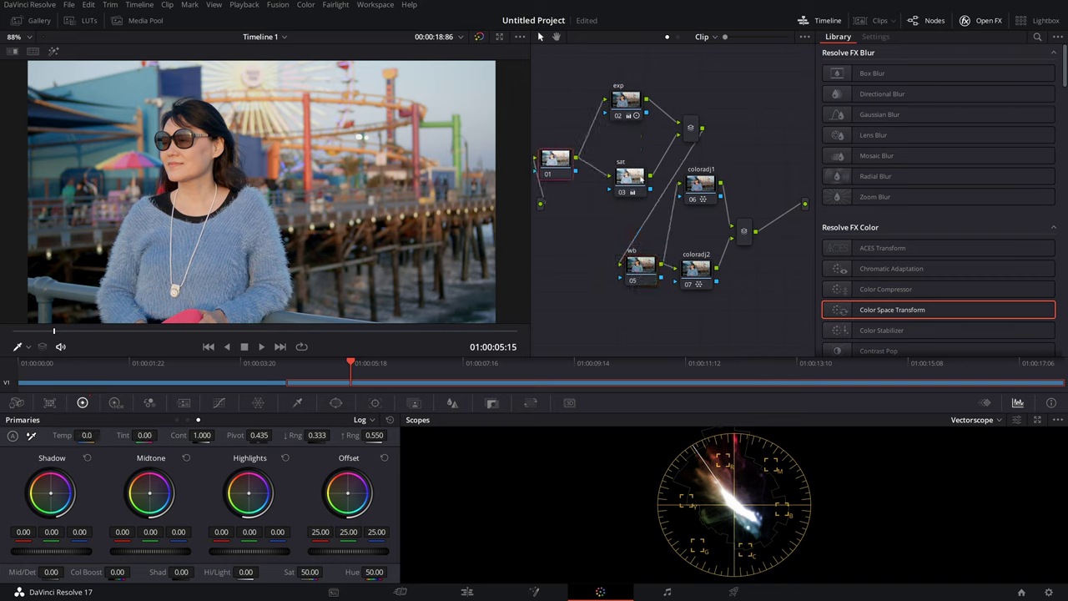
pyautogui.moveTo(630, 176); pyautogui.dragTo(606, 209)
pyautogui.moveTo(626, 100); pyautogui.dragTo(601, 103)
pyautogui.moveTo(698, 186); pyautogui.dragTo(704, 200)
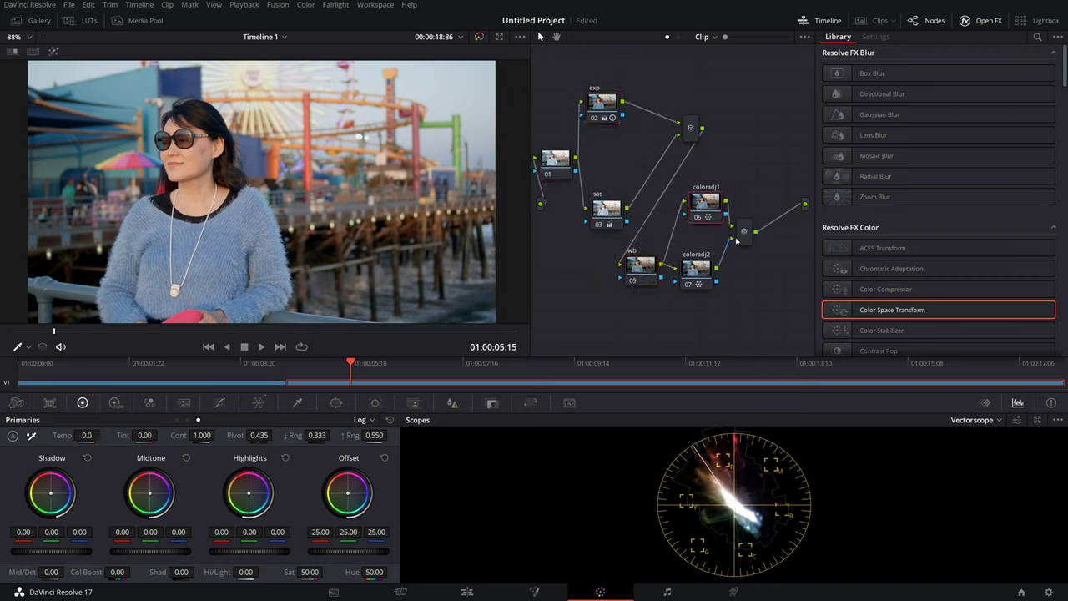
pyautogui.moveTo(744, 230); pyautogui.dragTo(754, 231)
# Clean up the node graph, arrange the exp/sat group above the wb/coloradj group, and select the wb node
pyautogui.rightClick(771, 284)
pyautogui.click(811, 404)
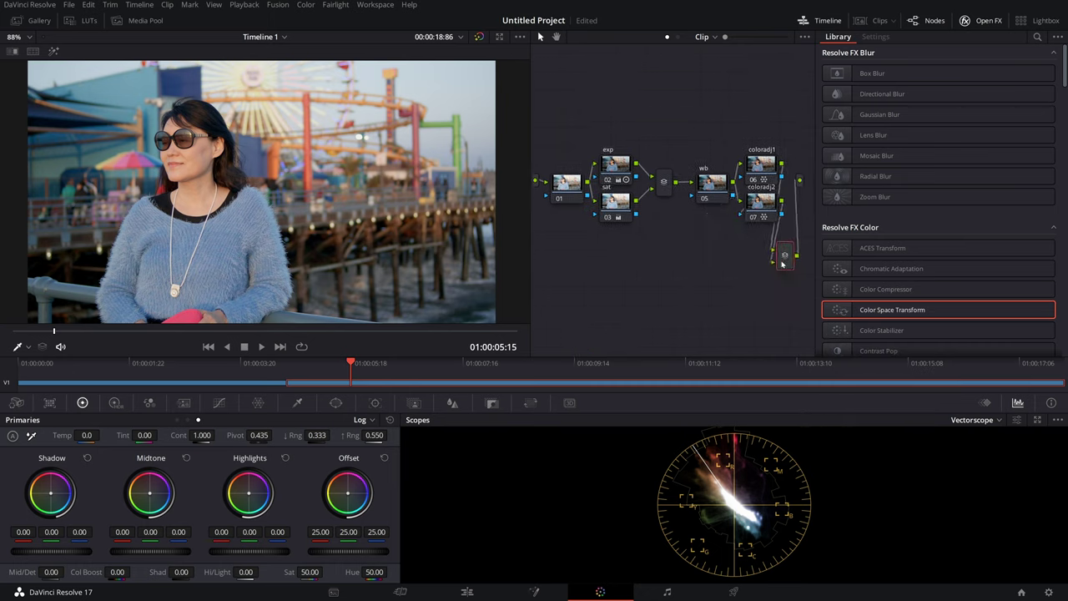
pyautogui.moveTo(550, 130); pyautogui.dragTo(674, 247)
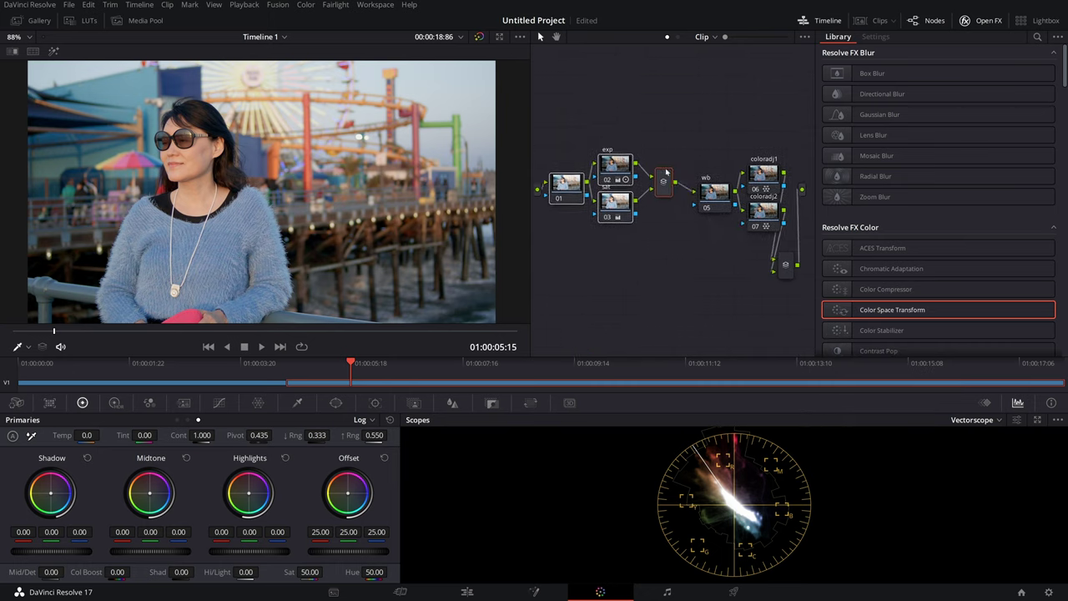
pyautogui.moveTo(668, 192); pyautogui.dragTo(620, 280)
pyautogui.moveTo(787, 267); pyautogui.dragTo(674, 247)
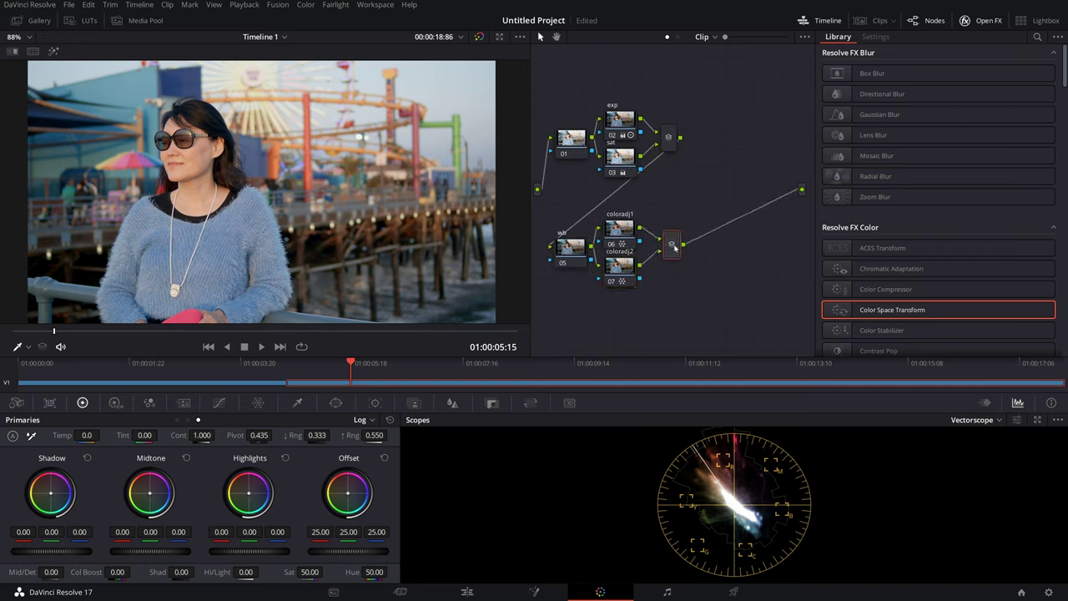
pyautogui.click(582, 260)
pyautogui.scroll(-1, 298, 221)
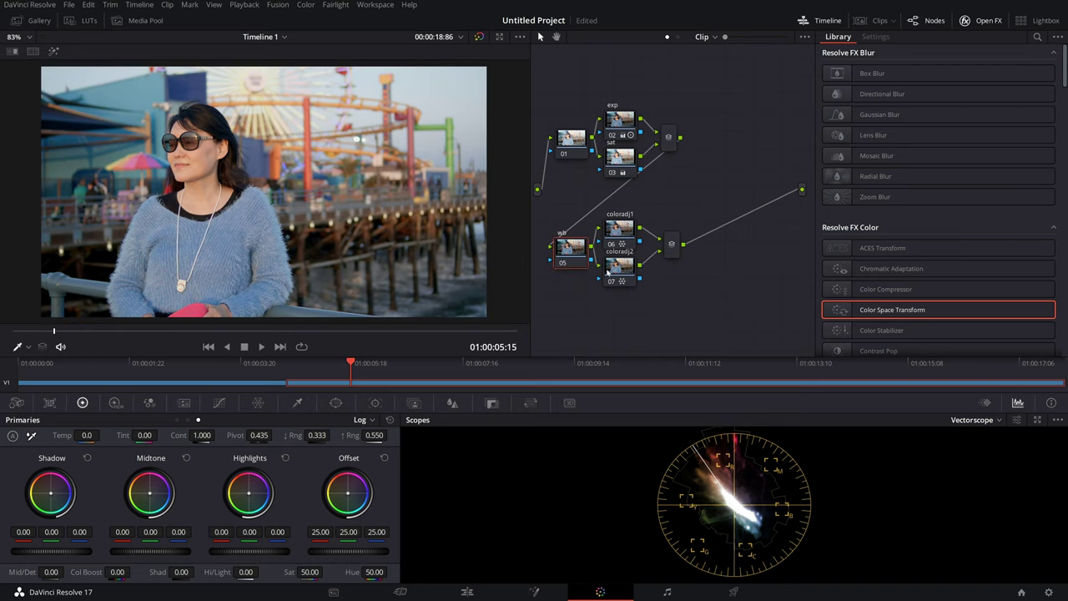
# Against the waveform scope, set the pier clip's exp node to contrast 1.000, offset 12.30 and shadow -0.05
pyautogui.click(629, 121)
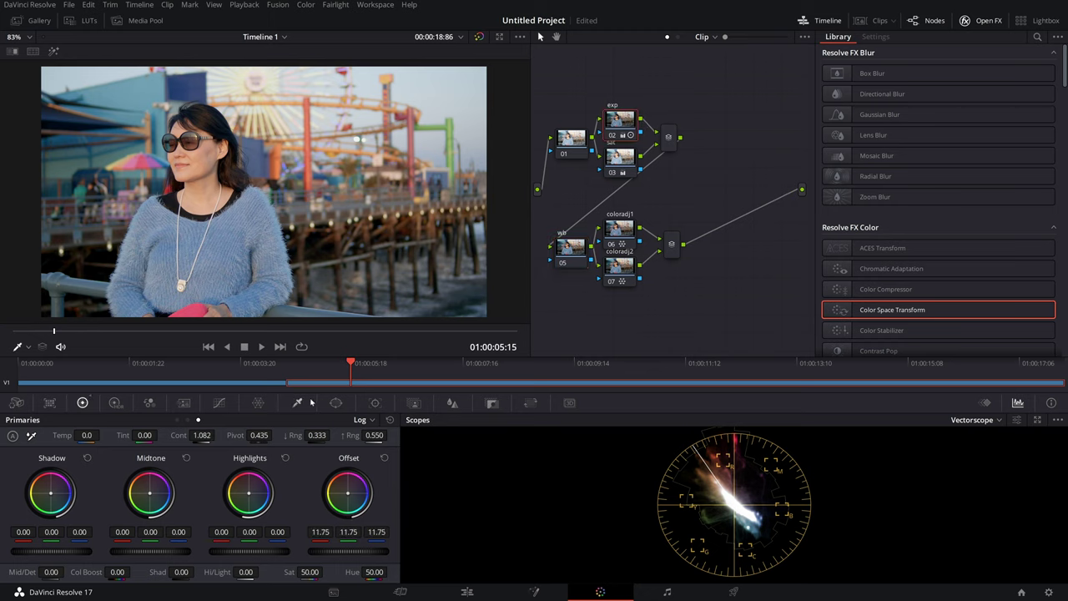
pyautogui.doubleClick(203, 434)
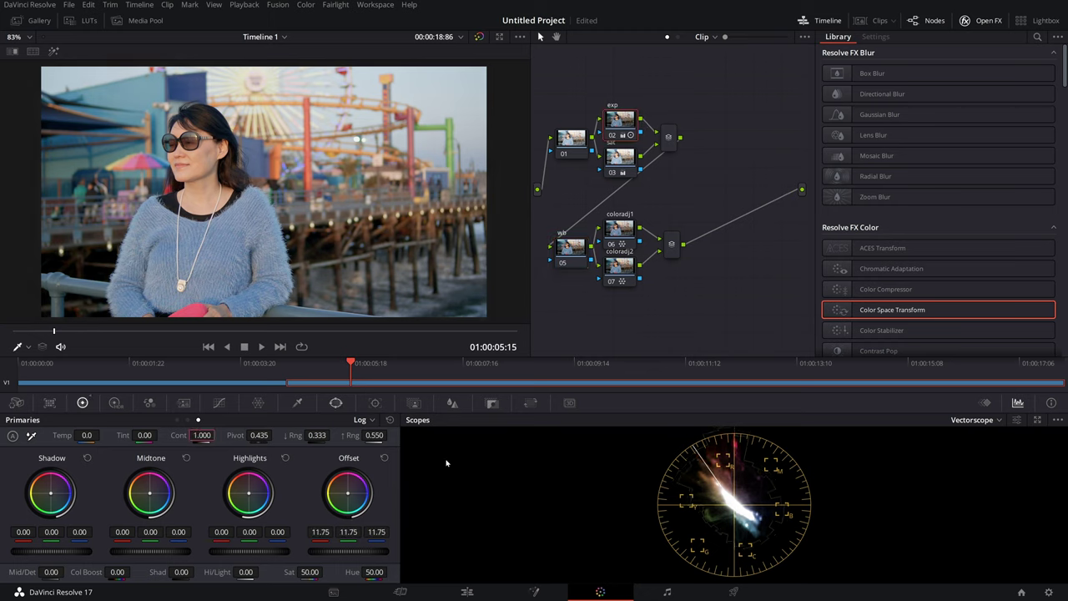
pyautogui.click(984, 421)
pyautogui.click(983, 451)
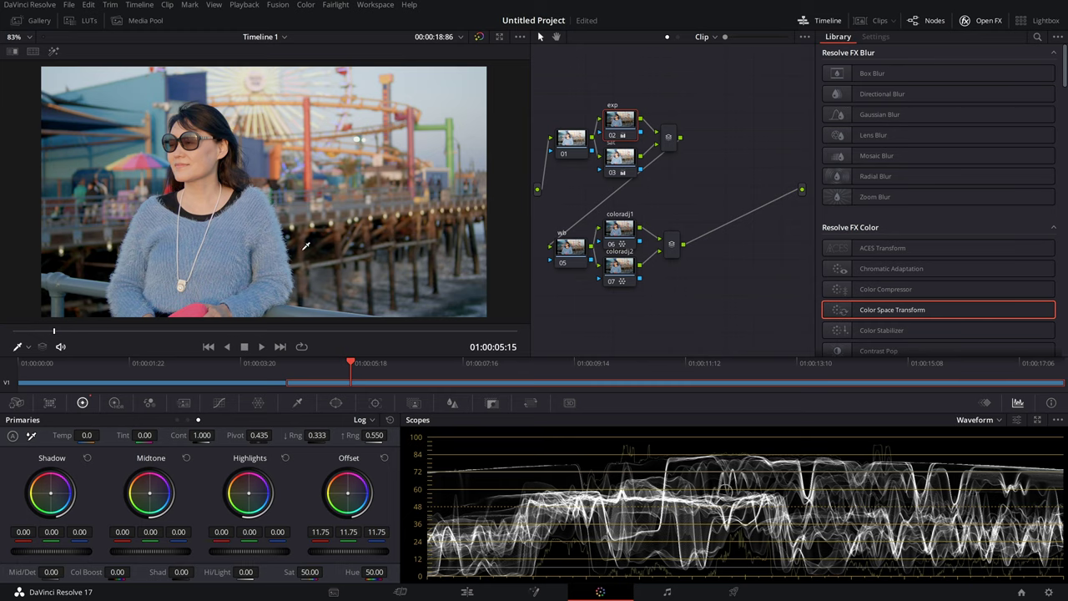
pyautogui.moveTo(351, 551)
pyautogui.mouseDown()
pyautogui.moveTo(384, 551)
pyautogui.moveTo(359, 550)
pyautogui.mouseUp()
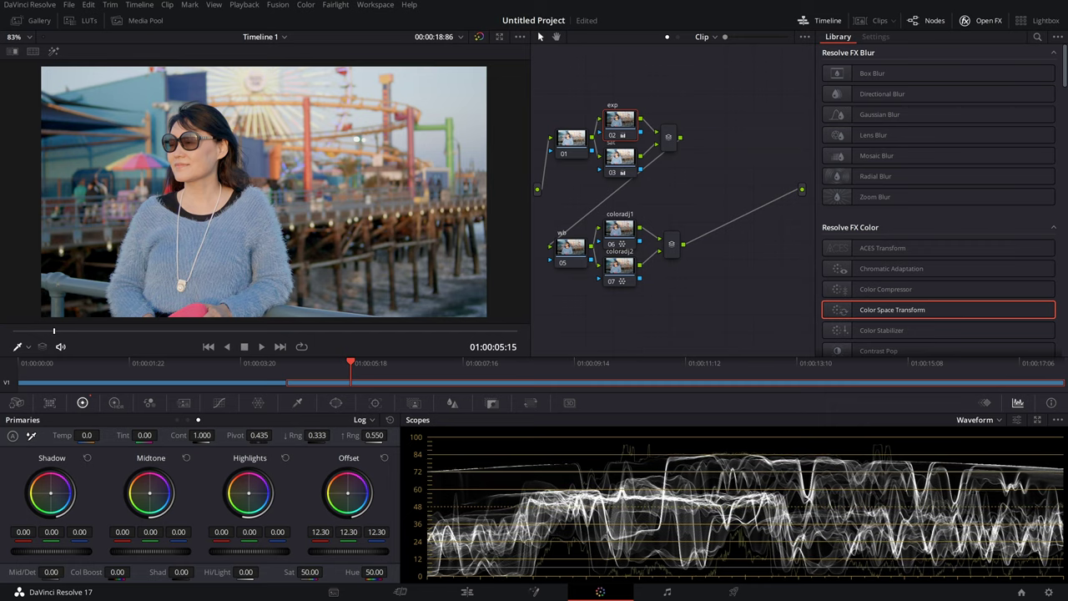
pyautogui.moveTo(73, 551); pyautogui.dragTo(56, 551)
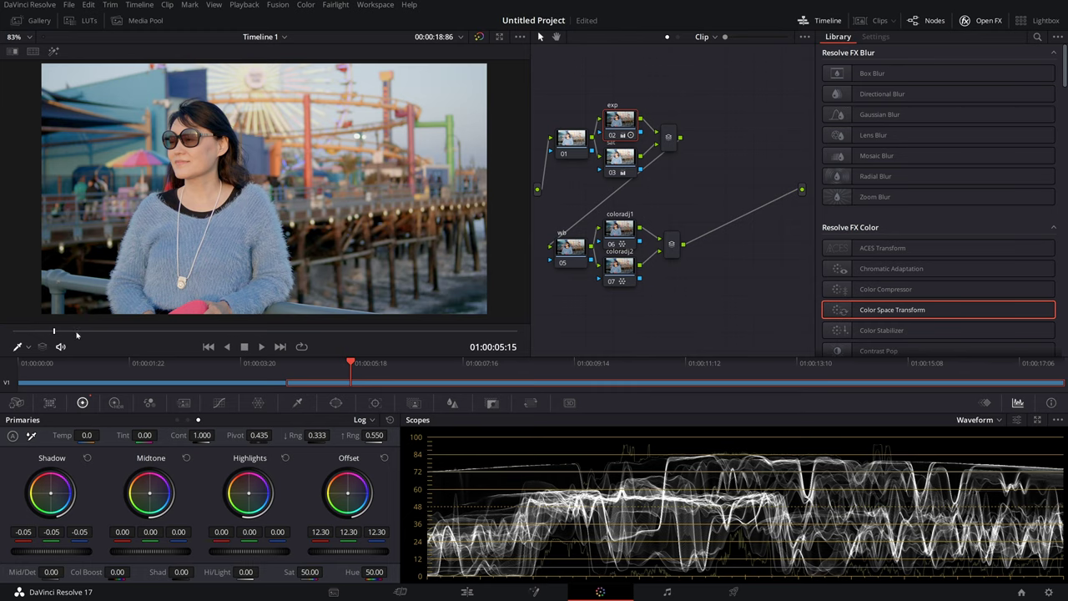
# Move the playhead to 01:00:06:10 and repeatedly compare the pier clip with its grade bypassed and enabled
pyautogui.click(113, 331)
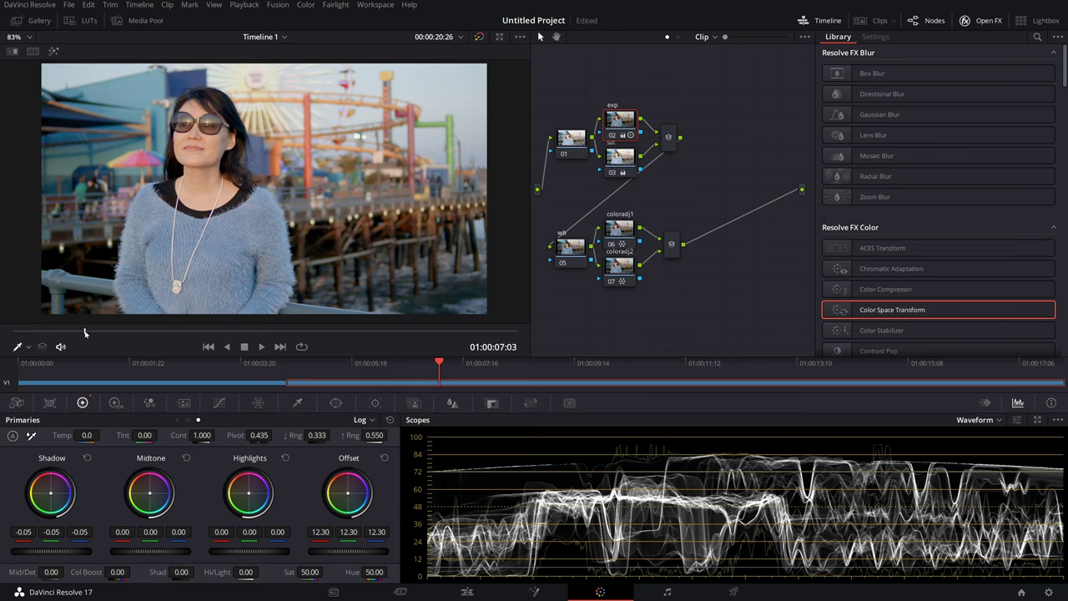
pyautogui.click(84, 331)
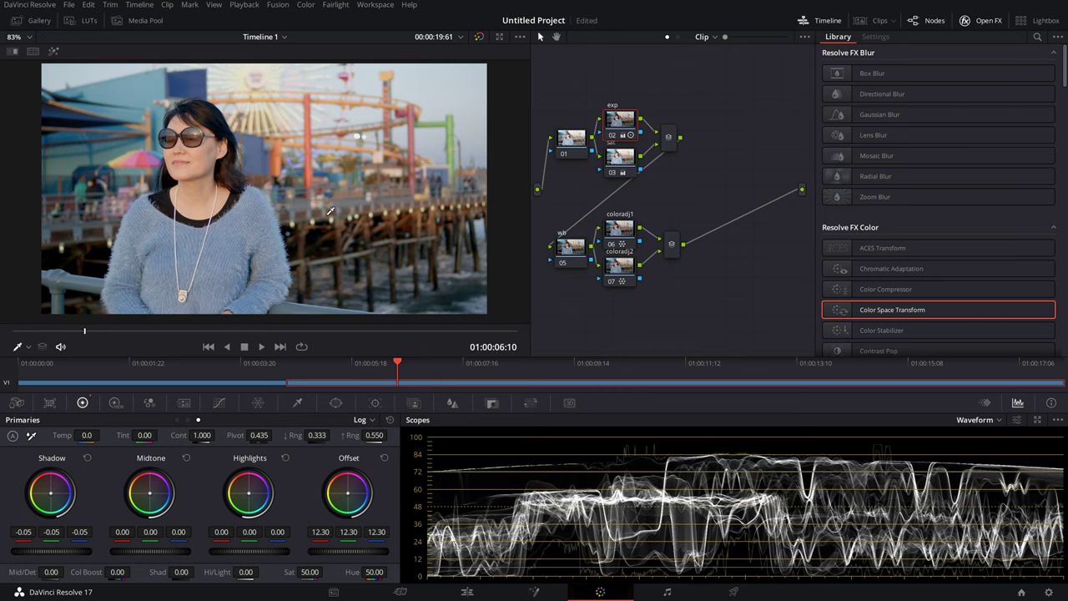
pyautogui.hotkey('shift', 'd')
pyautogui.hotkey('shift', 'd')
pyautogui.hotkey('shift', 'd')
pyautogui.hotkey('shift', 'd')
pyautogui.hotkey('shift', 'd')
pyautogui.hotkey('shift', 'd')
pyautogui.hotkey('shift', 'd')
pyautogui.hotkey('shift', 'd')
# Set the project's output DRT to RED IPP2 with High output tone map and Very Soft highlight roll off, and save the settings
pyautogui.click(1050, 593)
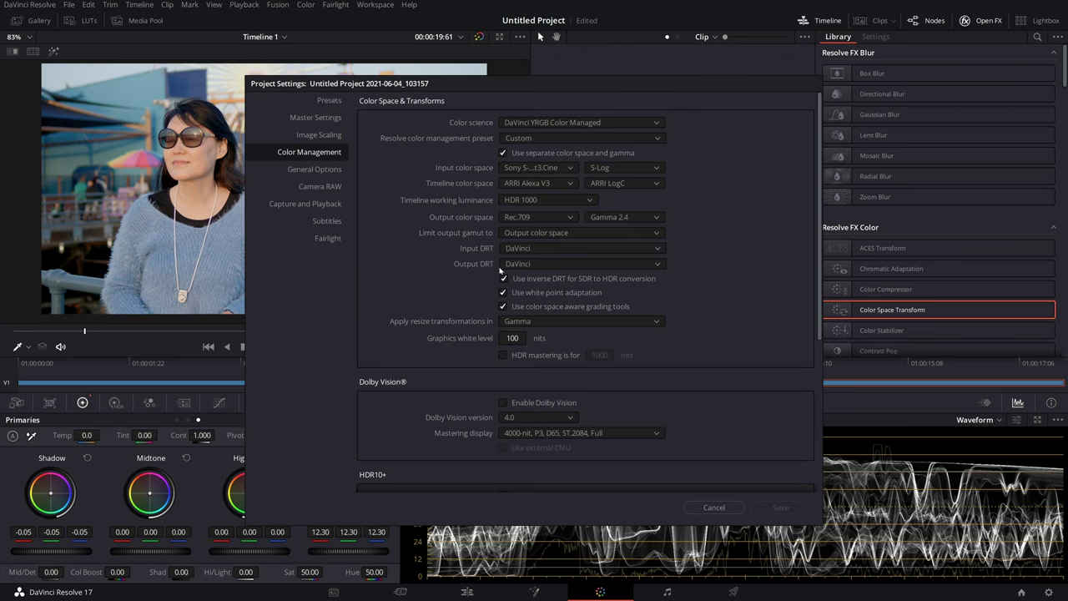
pyautogui.click(567, 265)
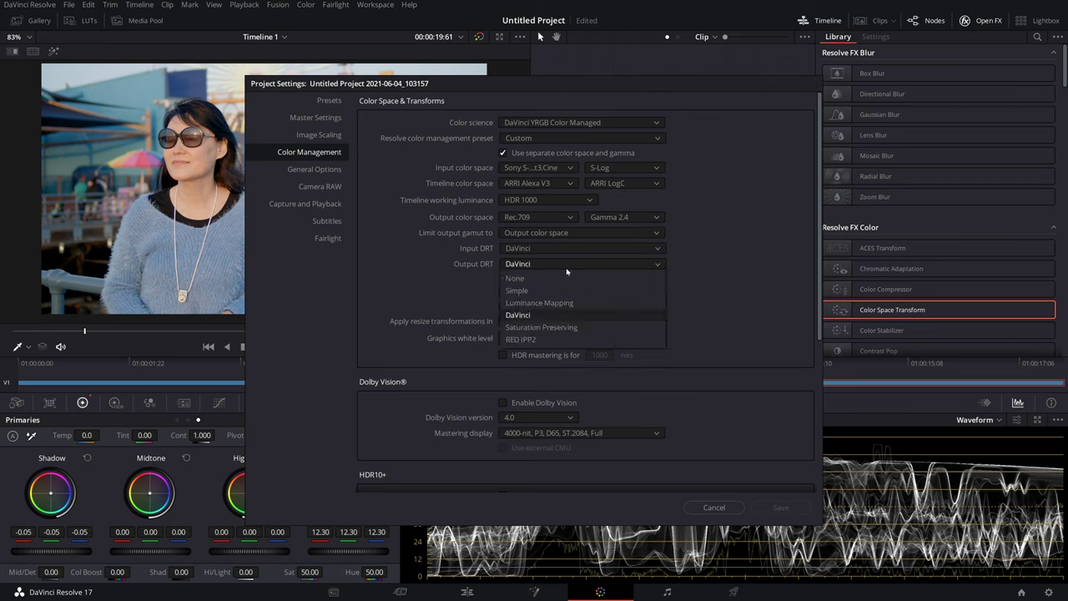
pyautogui.click(520, 340)
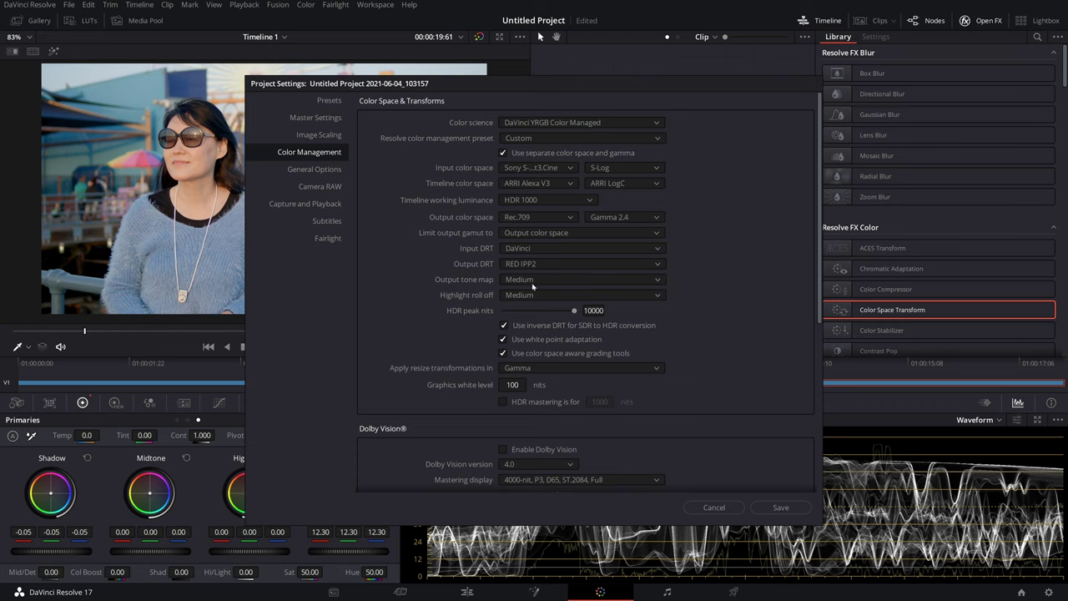
pyautogui.click(520, 285)
pyautogui.click(526, 331)
pyautogui.click(526, 294)
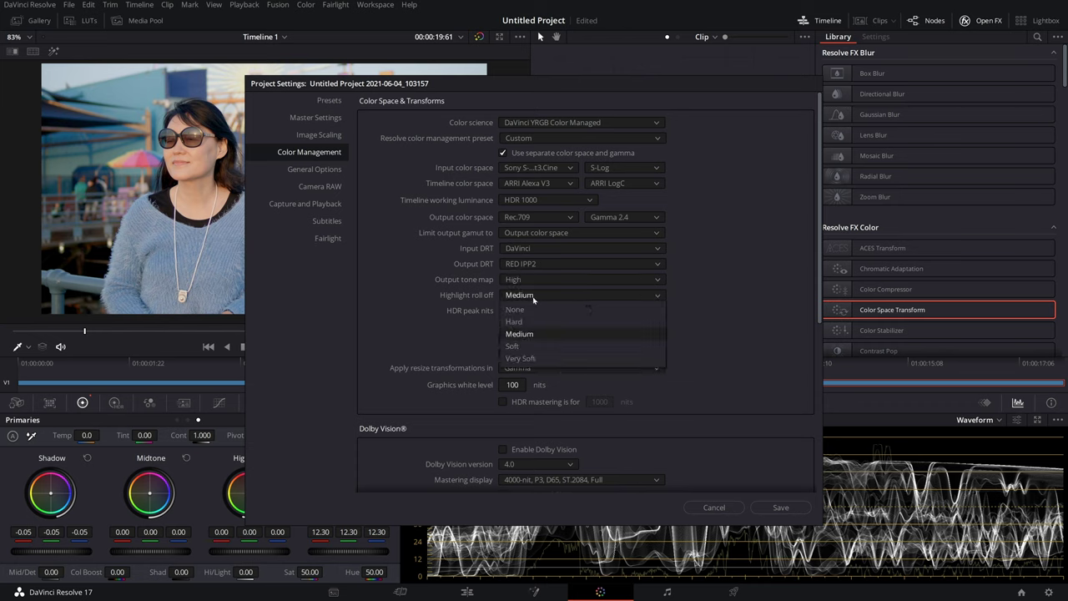
pyautogui.click(528, 359)
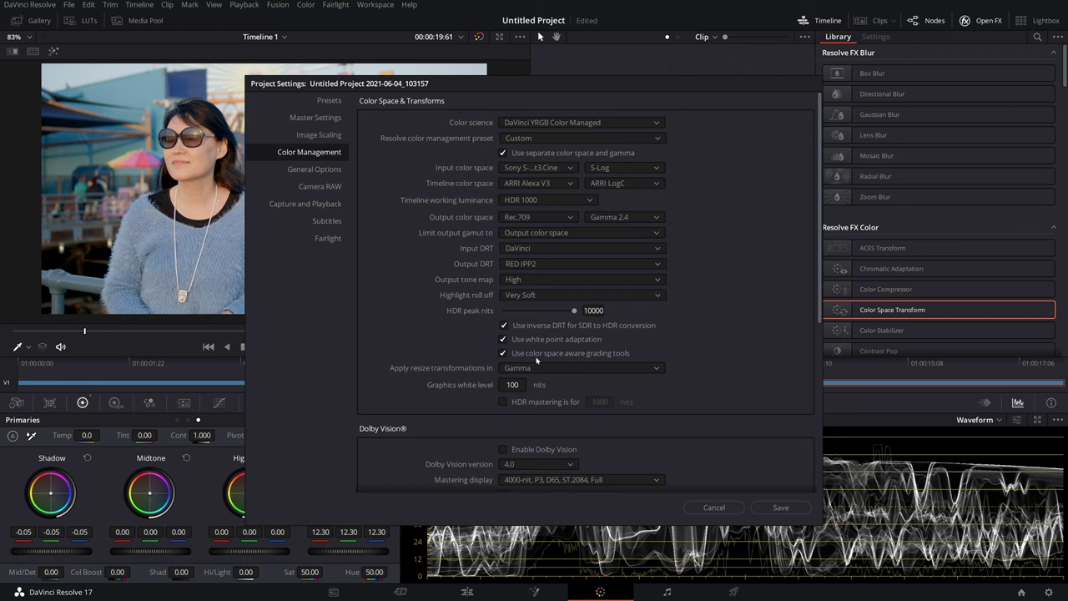
pyautogui.click(784, 507)
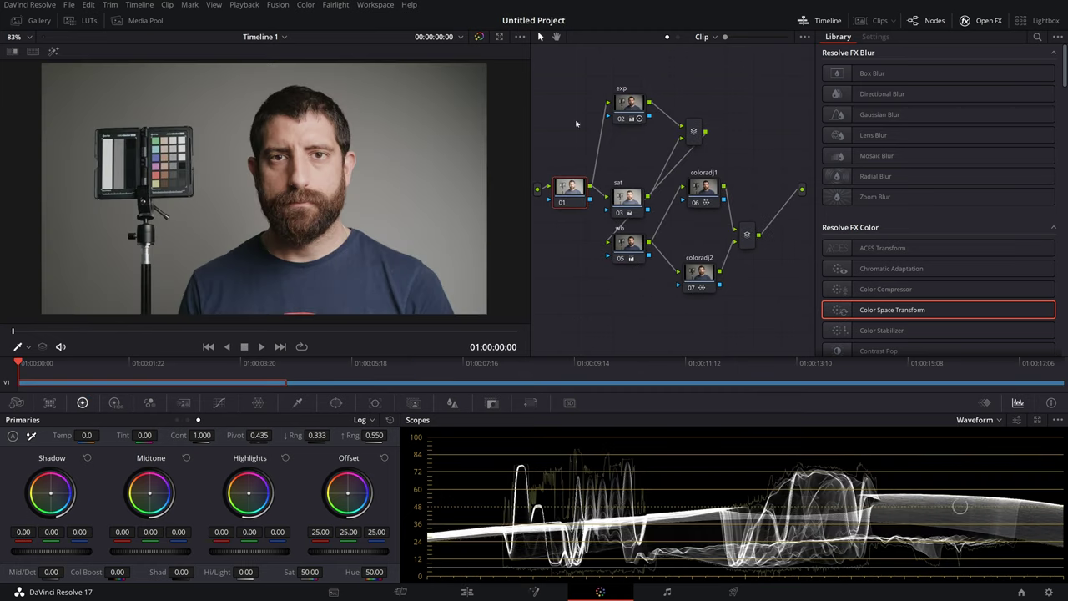
# In the portrait clip's node graph, nudge node 01 and the exp node slightly downward
pyautogui.moveTo(587, 198); pyautogui.dragTo(589, 204)
pyautogui.click(626, 103)
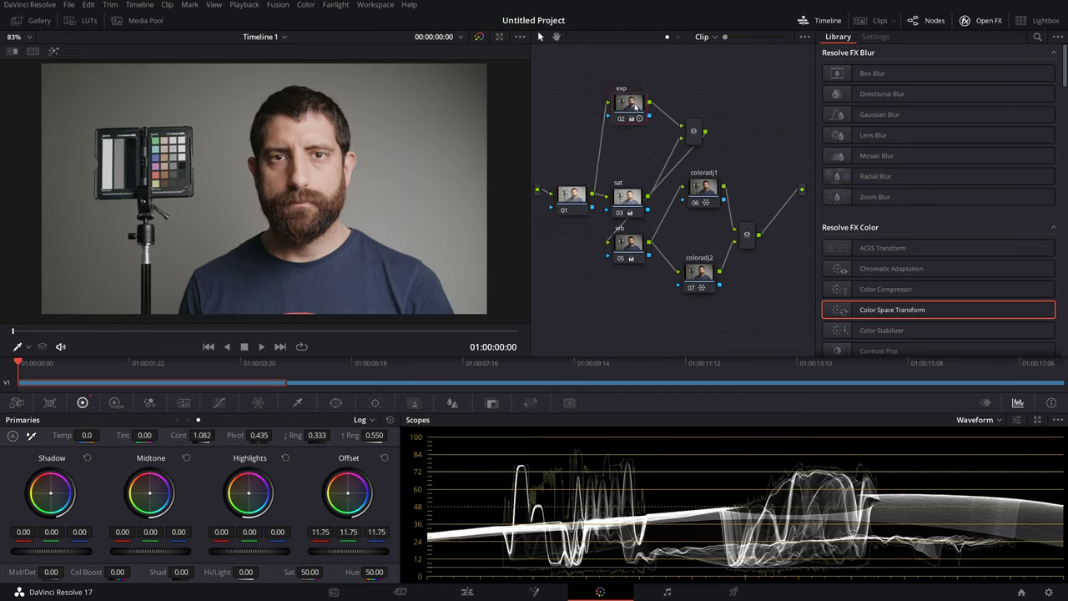
pyautogui.moveTo(634, 105); pyautogui.dragTo(633, 115)
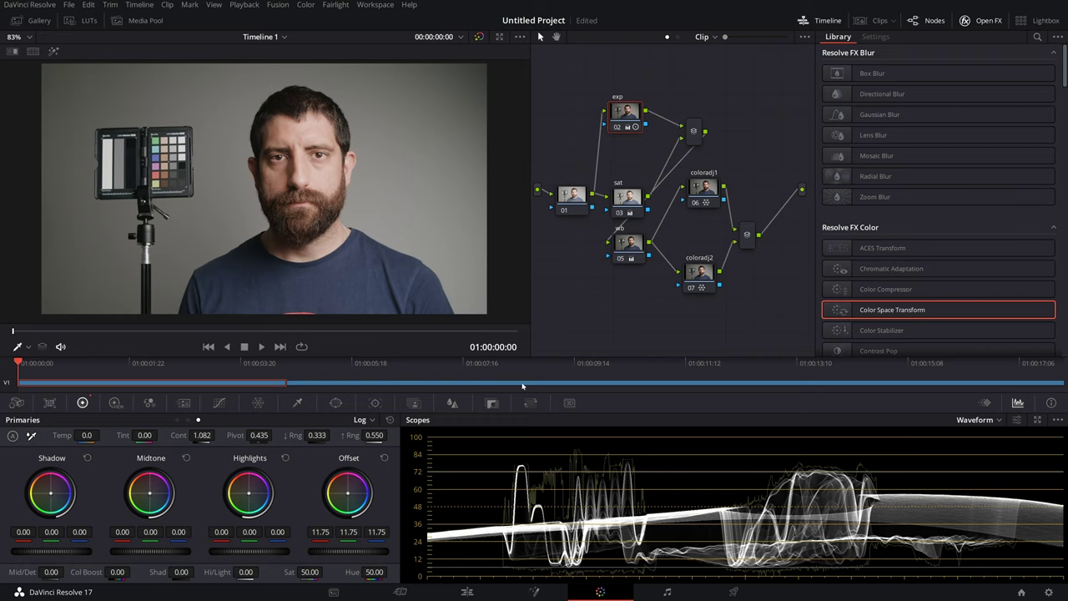
# Set the portrait clip's exp node to contrast 1.000 and offset 8.40, and display the vectorscope
pyautogui.click(201, 435)
pyautogui.write('1')
pyautogui.press('Return')
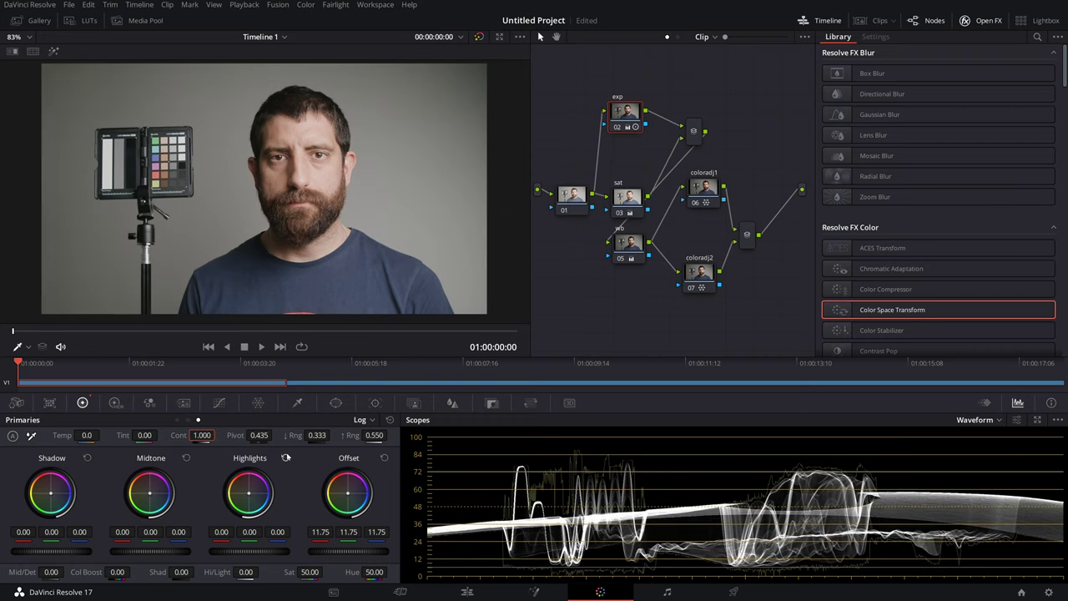
pyautogui.moveTo(373, 551); pyautogui.dragTo(329, 550)
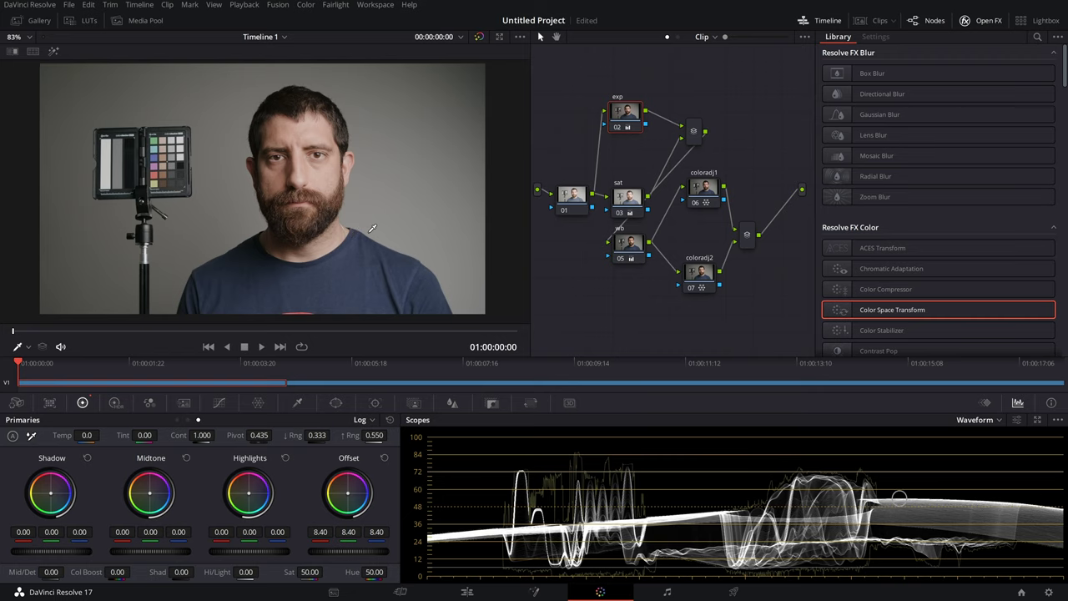
pyautogui.click(978, 420)
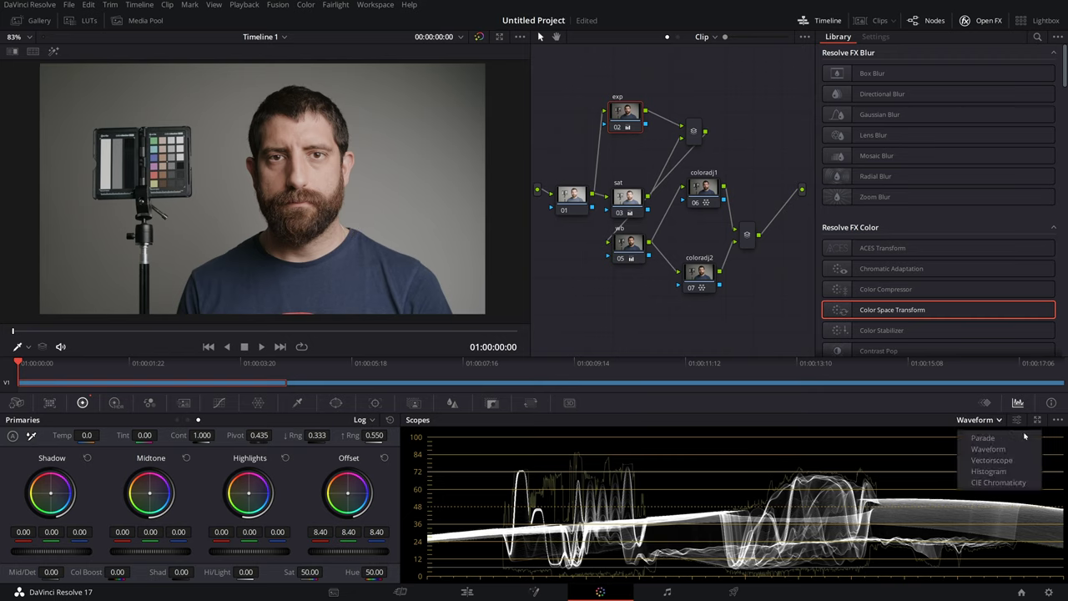
pyautogui.click(992, 460)
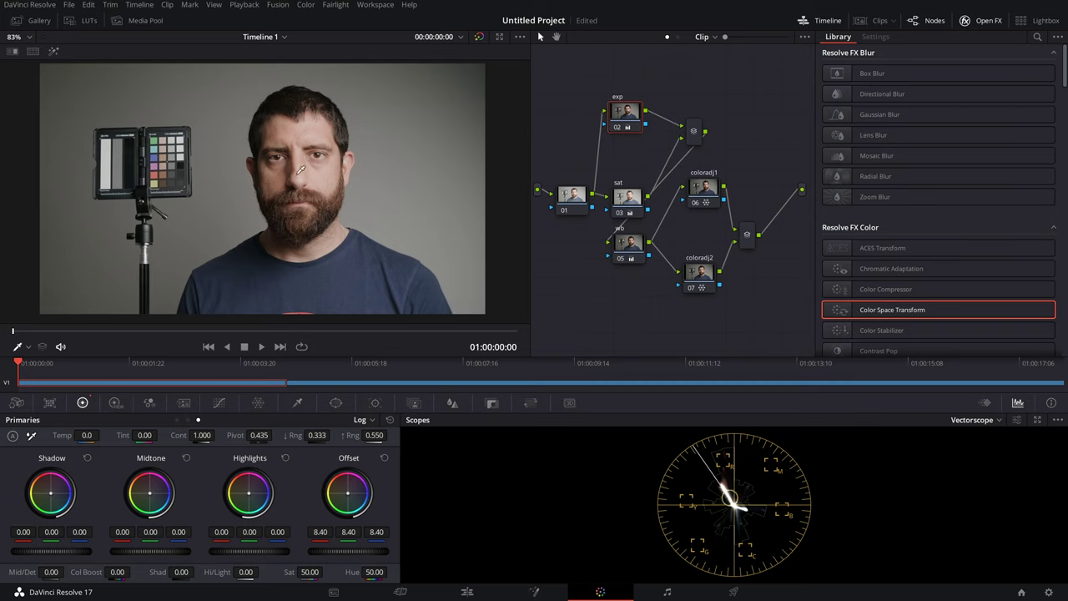
# Review the project's color management settings and the available output gamma options without changing anything
pyautogui.click(1049, 592)
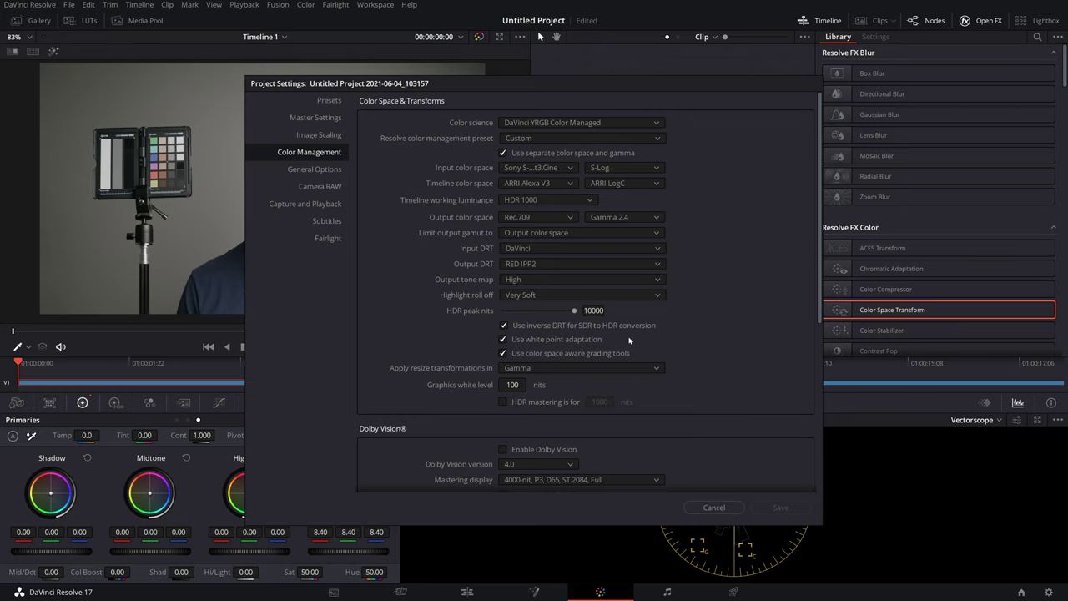
pyautogui.click(710, 508)
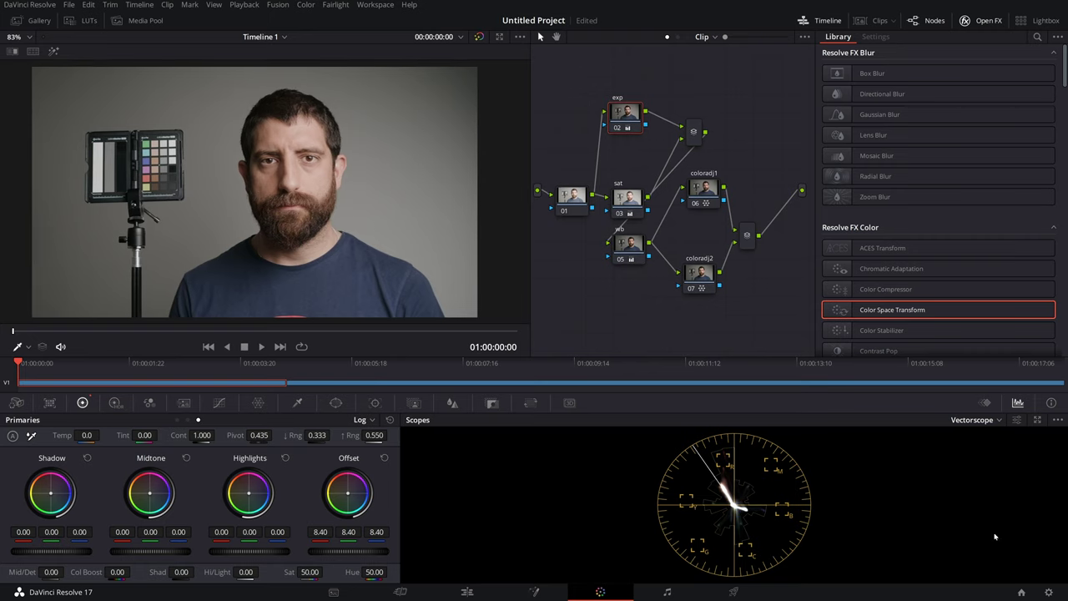
pyautogui.click(1048, 591)
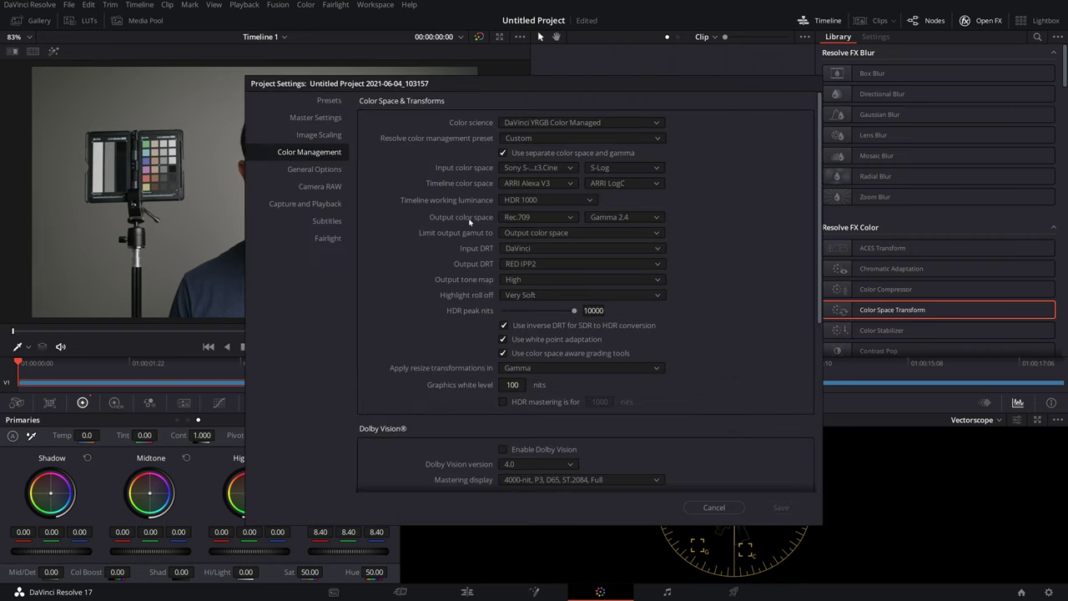
pyautogui.click(629, 219)
pyautogui.scroll(-5, 644, 283)
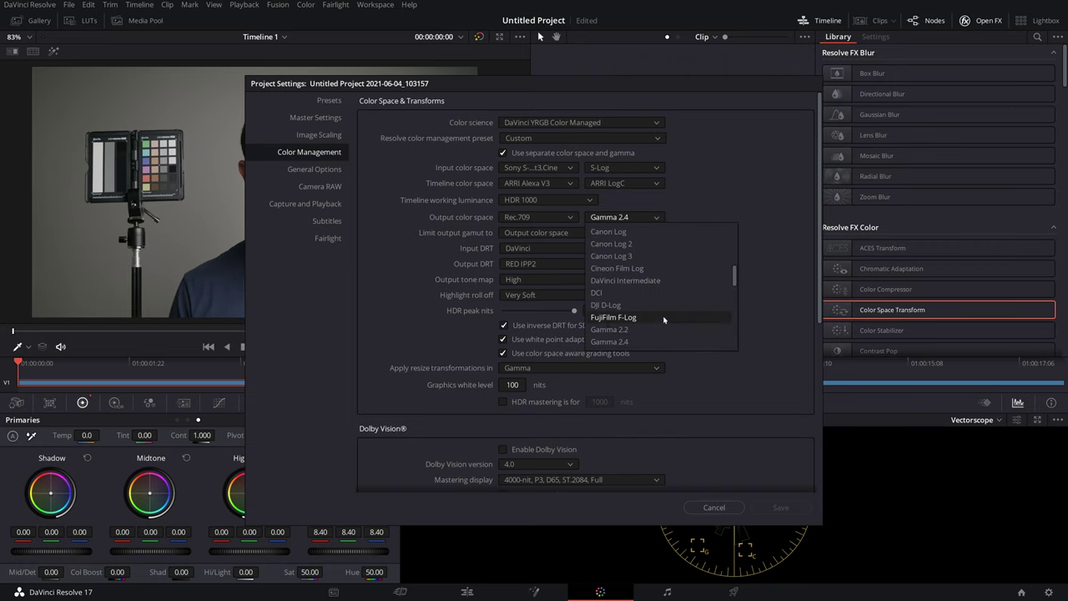
pyautogui.click(656, 220)
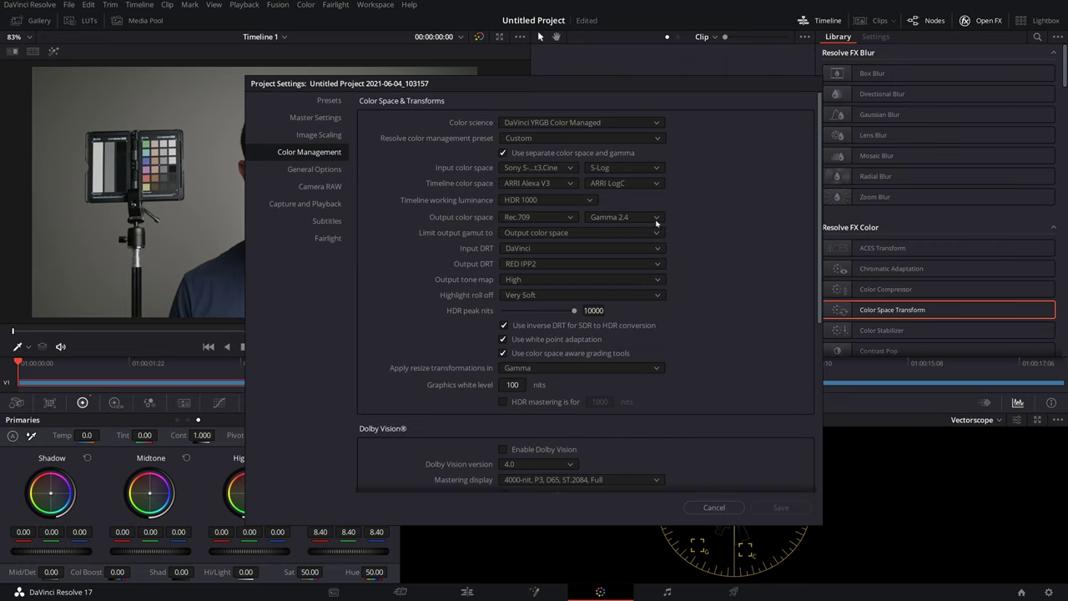
pyautogui.click(715, 507)
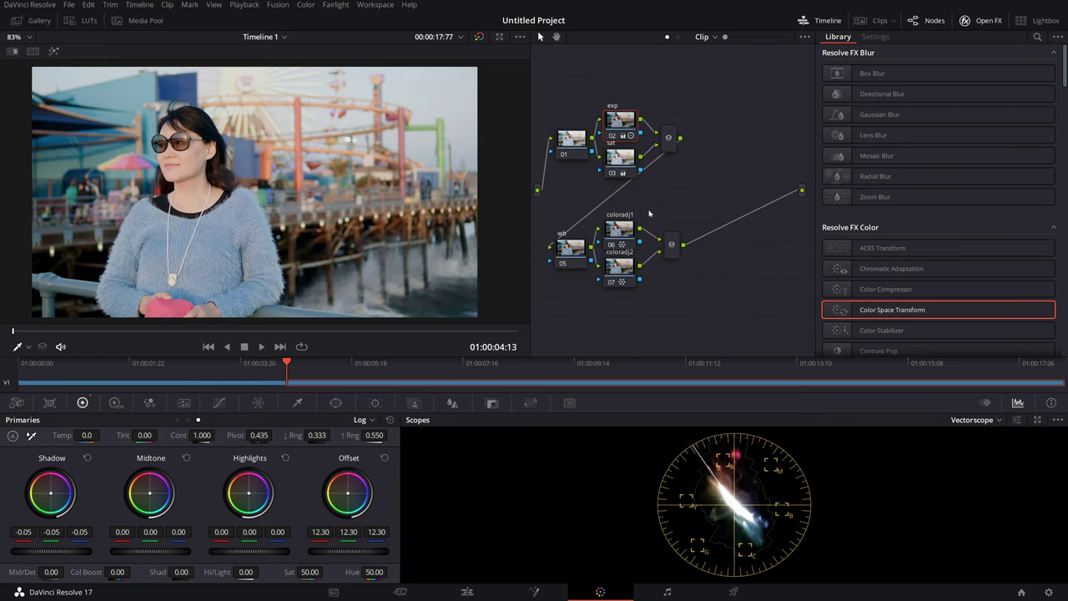
# Against the waveform scope, reset the shadow wheel of the pier clip's exp node and lower its offset to 8.45
pyautogui.click(979, 421)
pyautogui.click(994, 450)
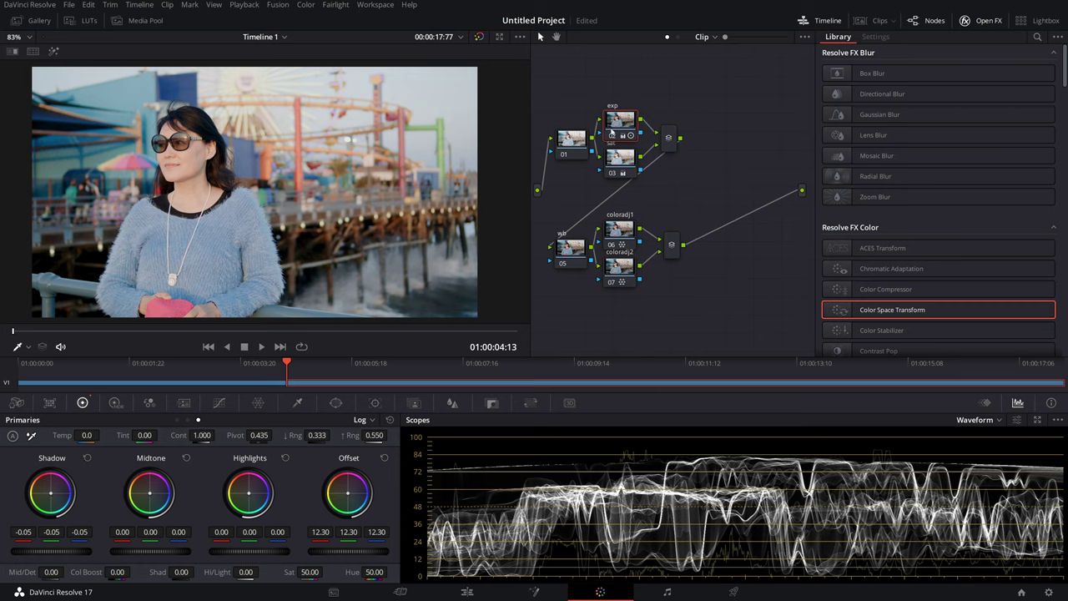
pyautogui.moveTo(612, 132); pyautogui.dragTo(619, 128)
pyautogui.click(88, 458)
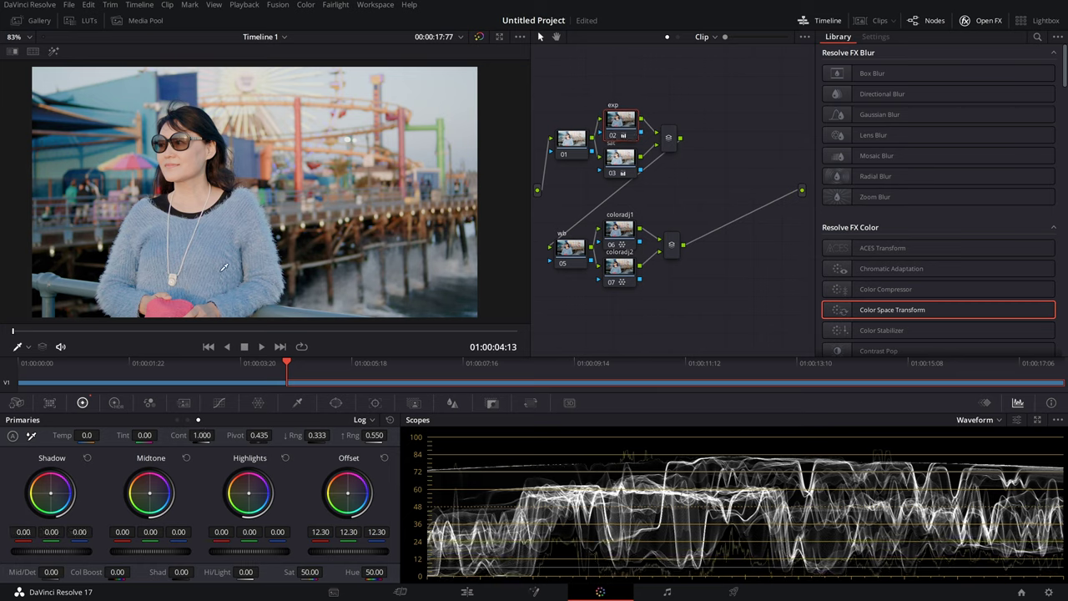
pyautogui.moveTo(370, 553); pyautogui.dragTo(304, 554)
pyautogui.scroll(-2, 319, 204)
pyautogui.scroll(2, 319, 204)
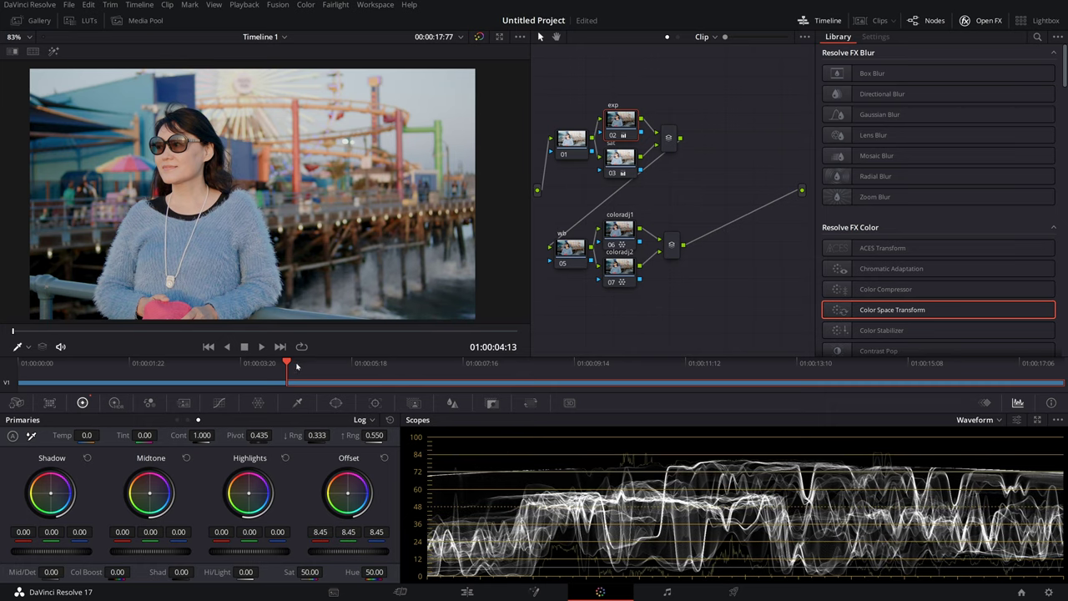
# With the playhead at 01:00:06:06, move the wb, coloradj1, coloradj2 and final mixer nodes together up toward the exp/sat group
pyautogui.moveTo(296, 367); pyautogui.dragTo(388, 372)
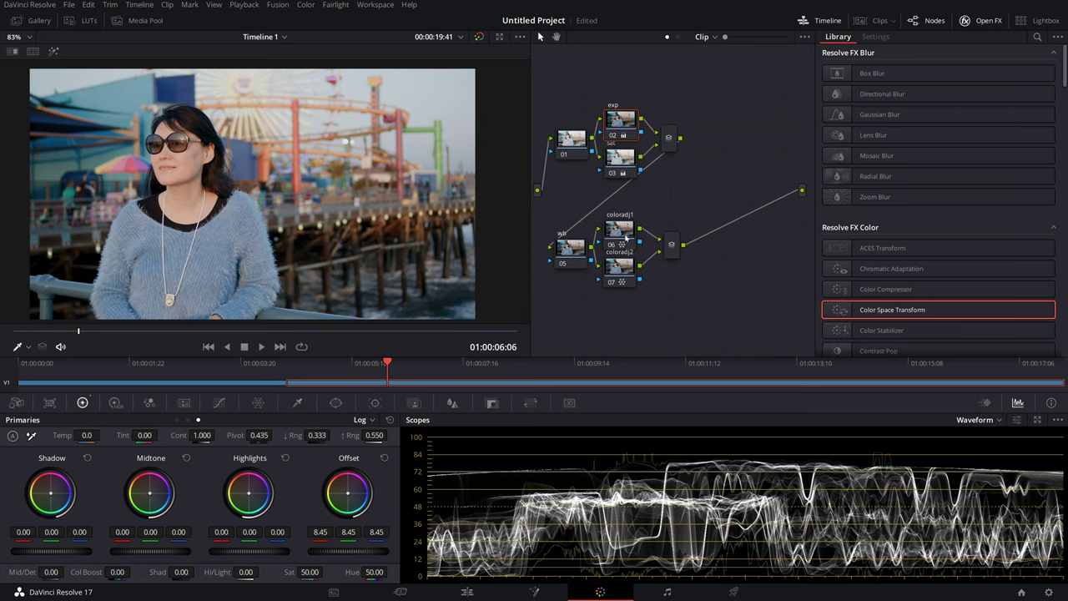
pyautogui.moveTo(543, 204); pyautogui.dragTo(682, 308)
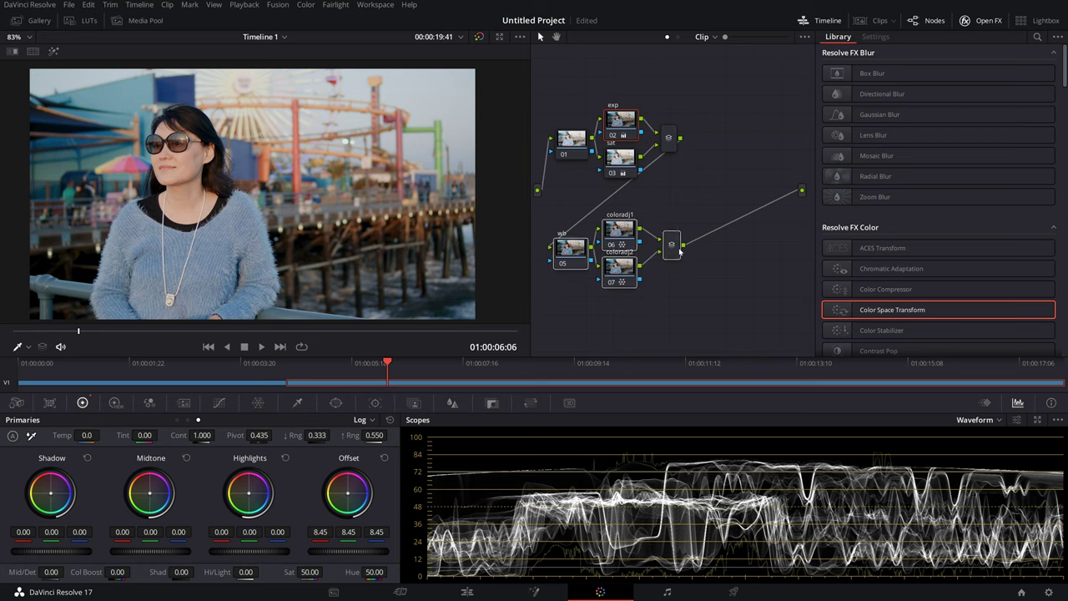
pyautogui.moveTo(670, 245); pyautogui.dragTo(669, 227)
pyautogui.click(684, 276)
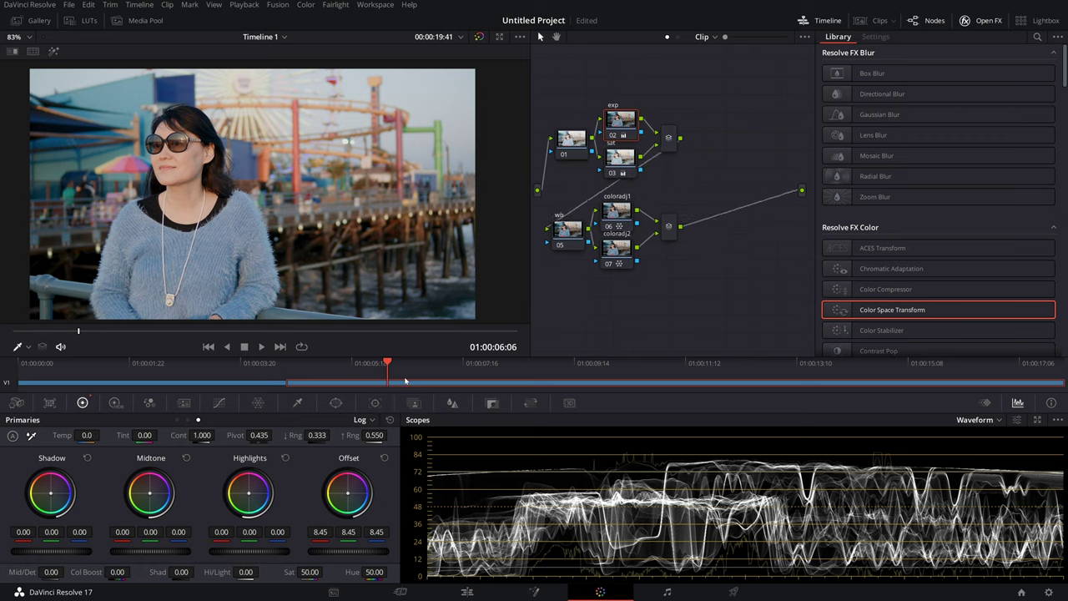
# Move the playhead to 01:00:08:03 on the pier clip and select the coloradj1 node
pyautogui.moveTo(409, 365); pyautogui.dragTo(499, 378)
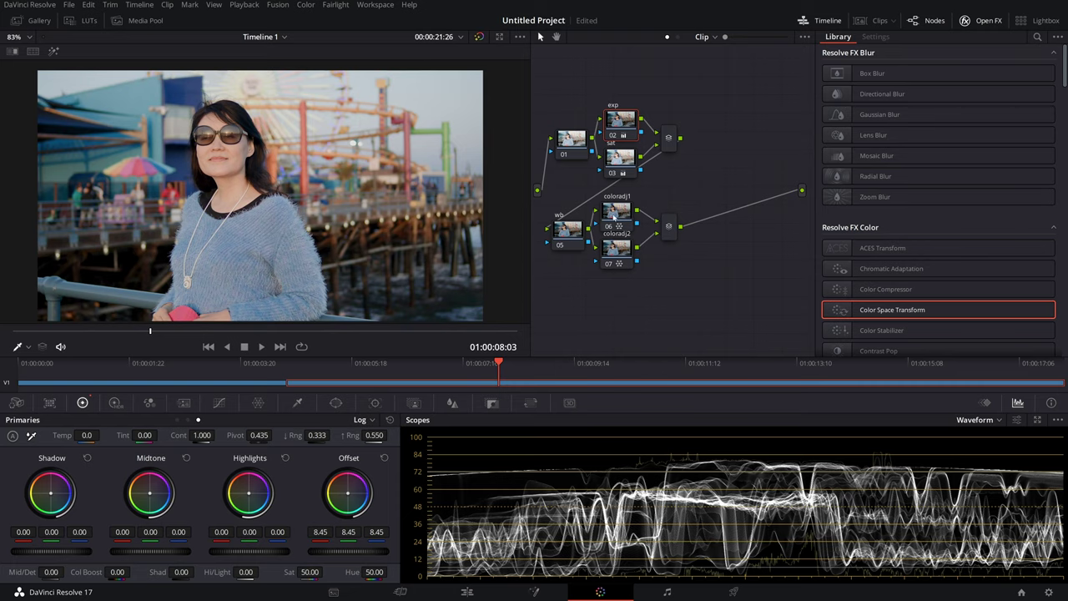
pyautogui.click(617, 211)
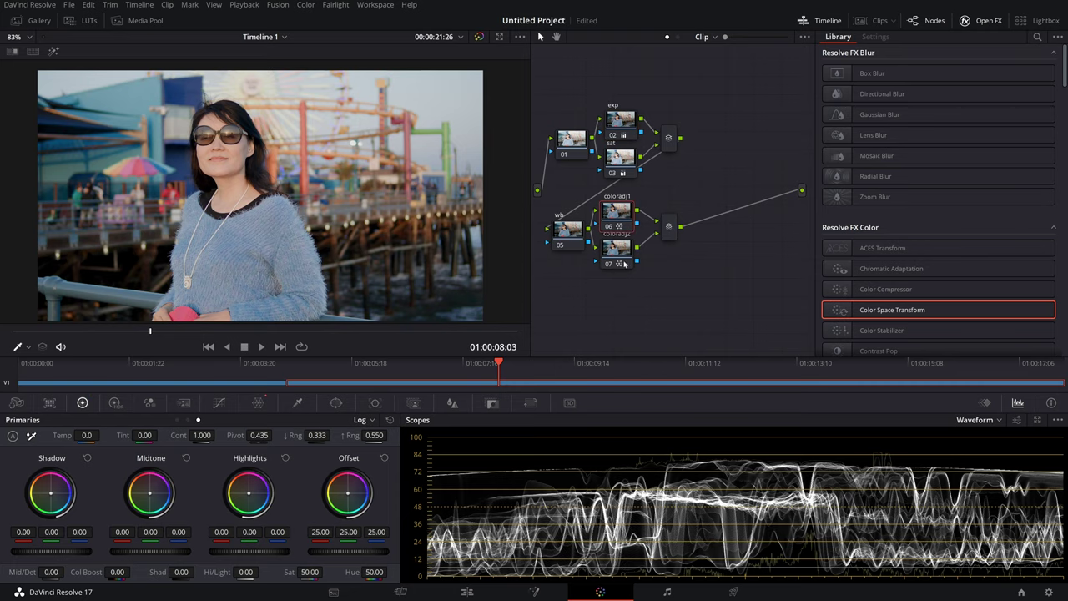